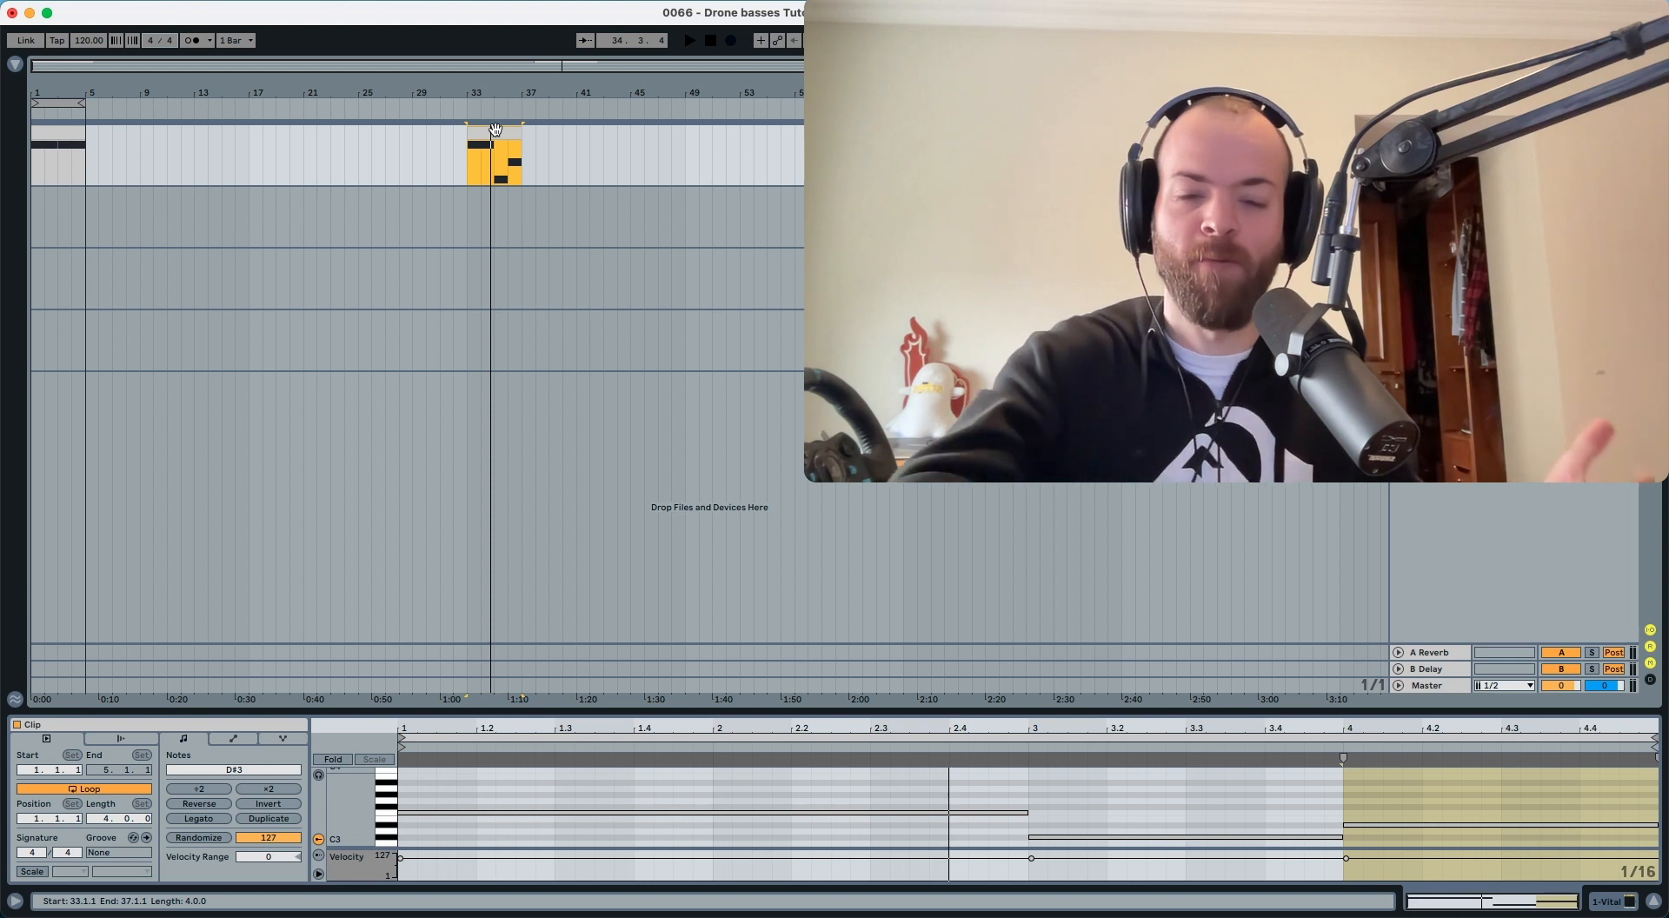
# Step: Move the MIDI clip from bar 33 to bar 1 and open the track's Vital synth window
pyautogui.press('space')
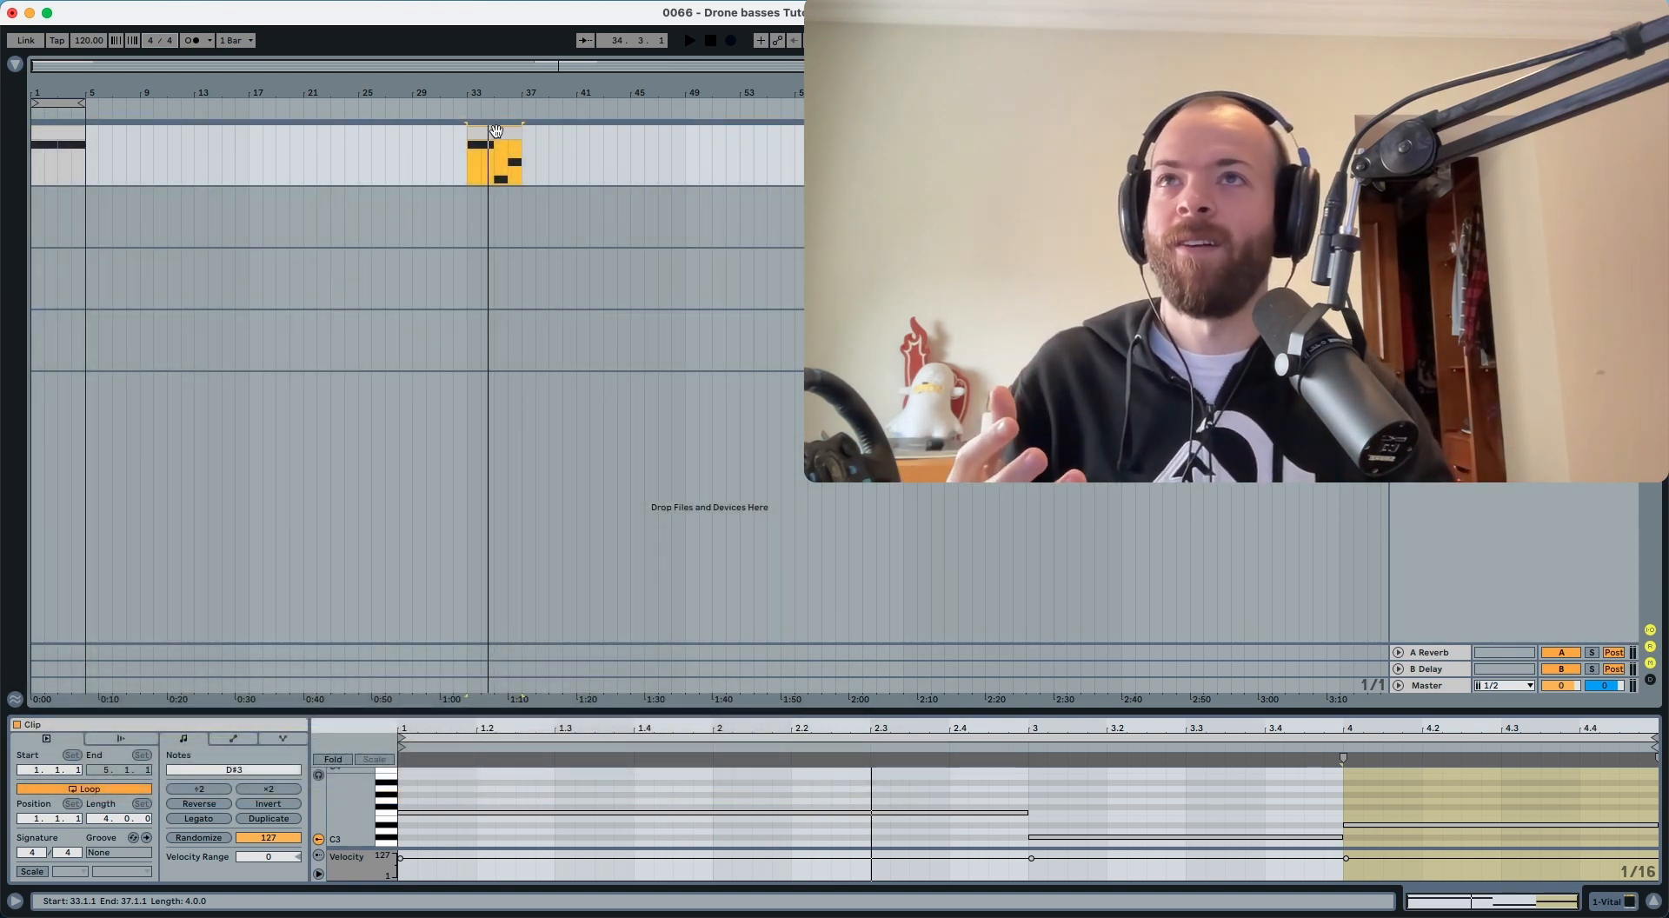
pyautogui.moveTo(501, 130); pyautogui.dragTo(62, 129)
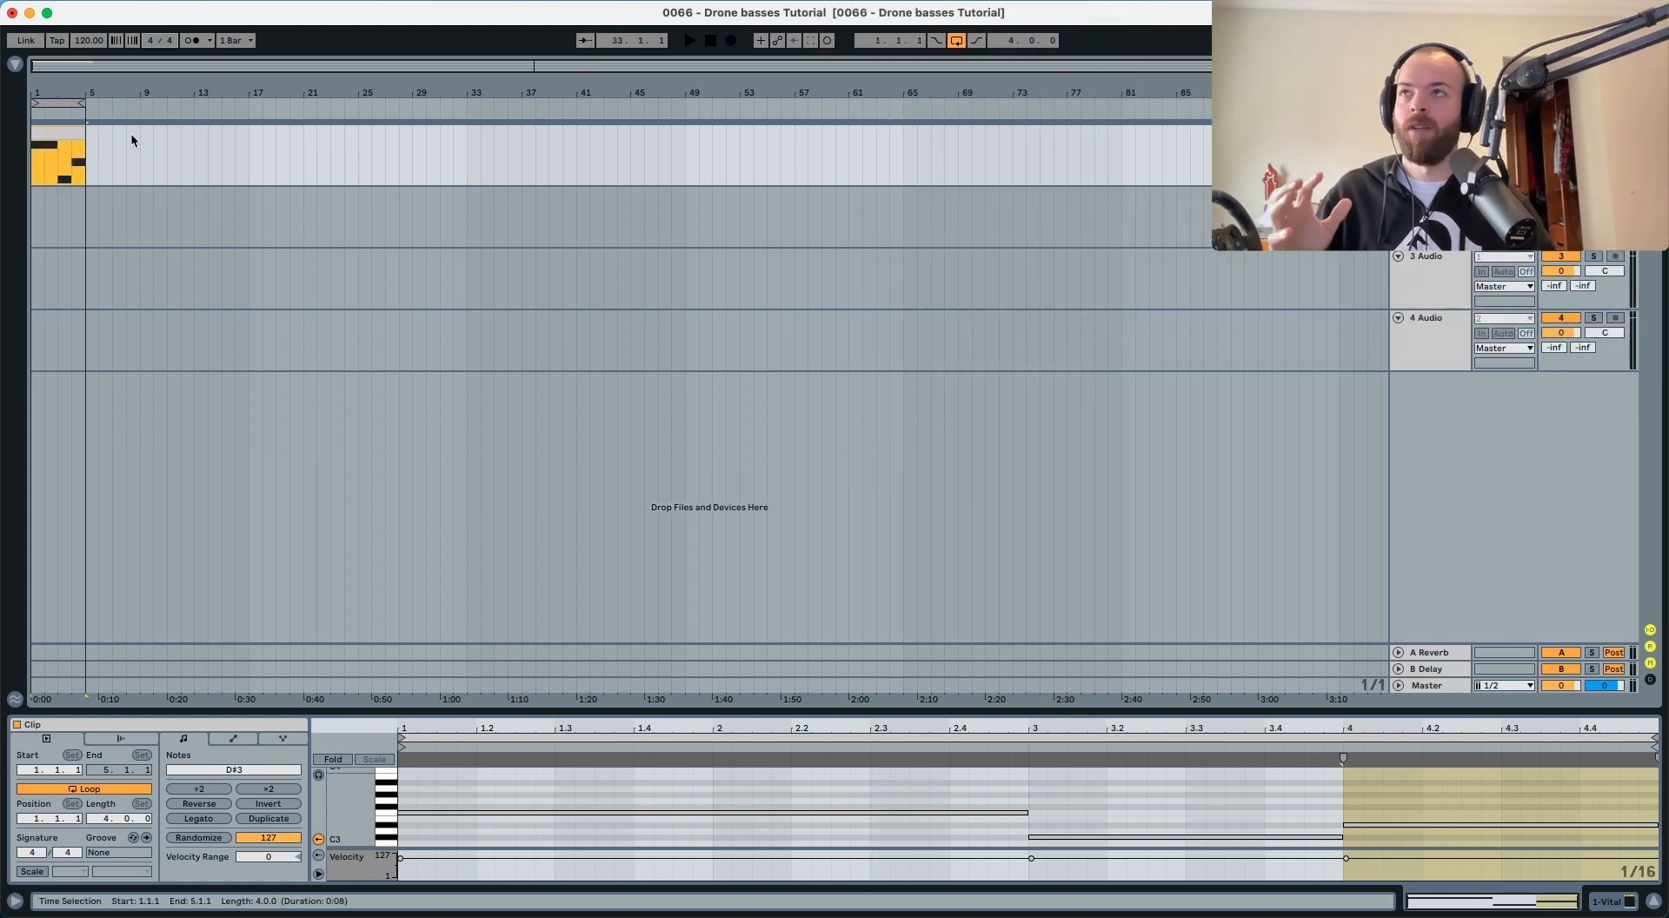
pyautogui.click(57, 131)
pyautogui.hotkey('shift', 'Tab')
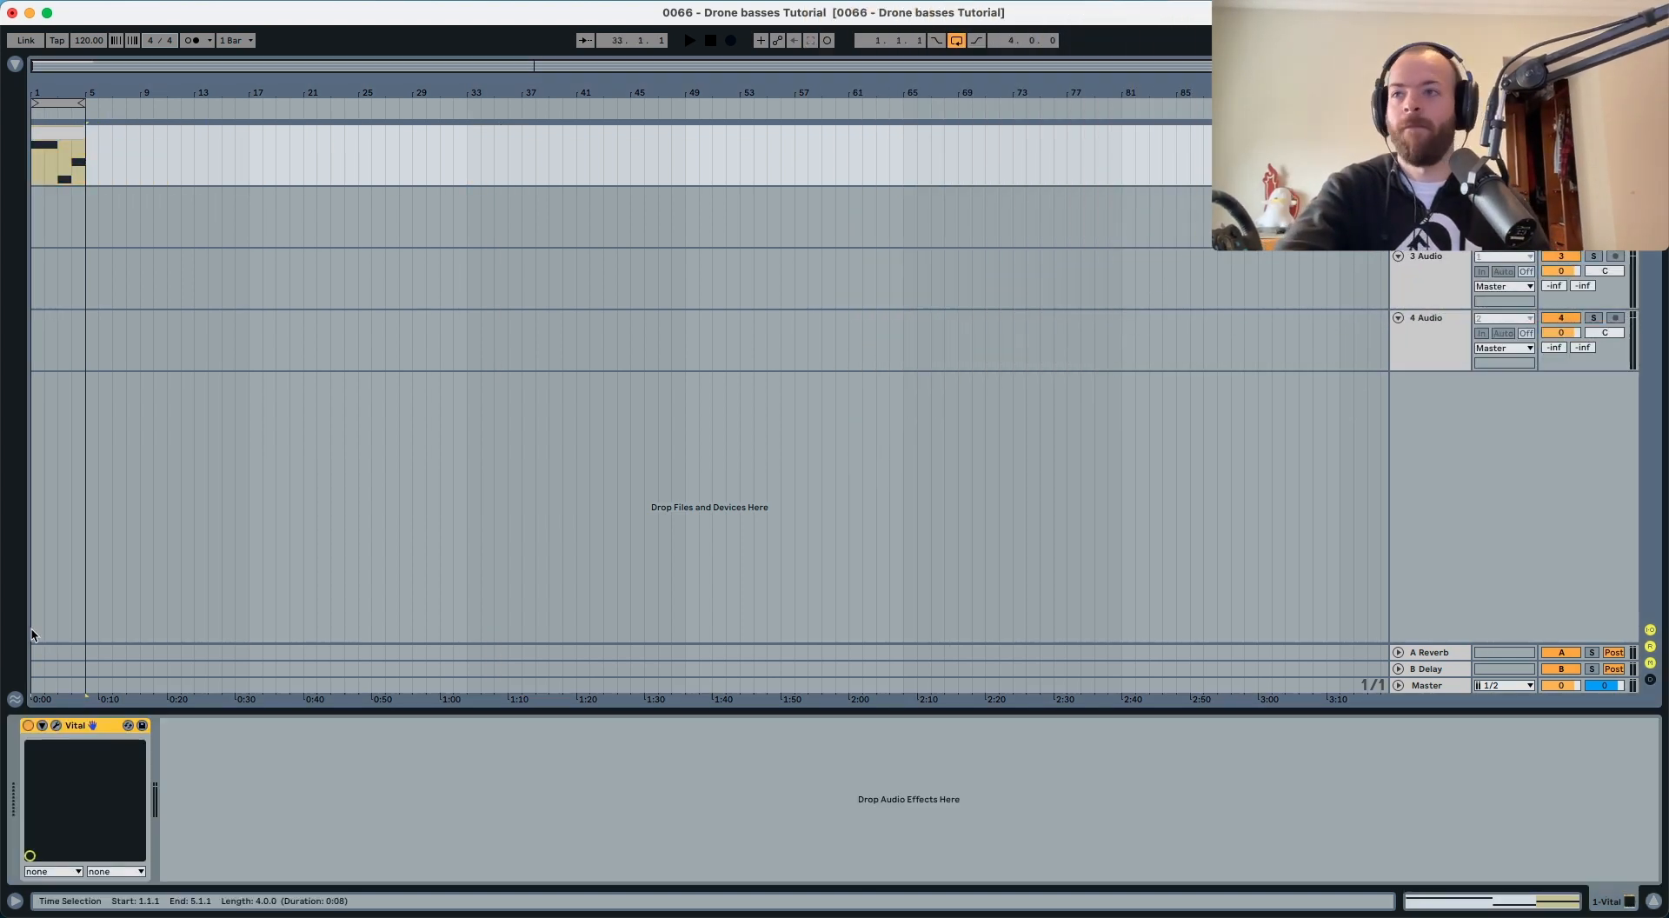
pyautogui.click(57, 726)
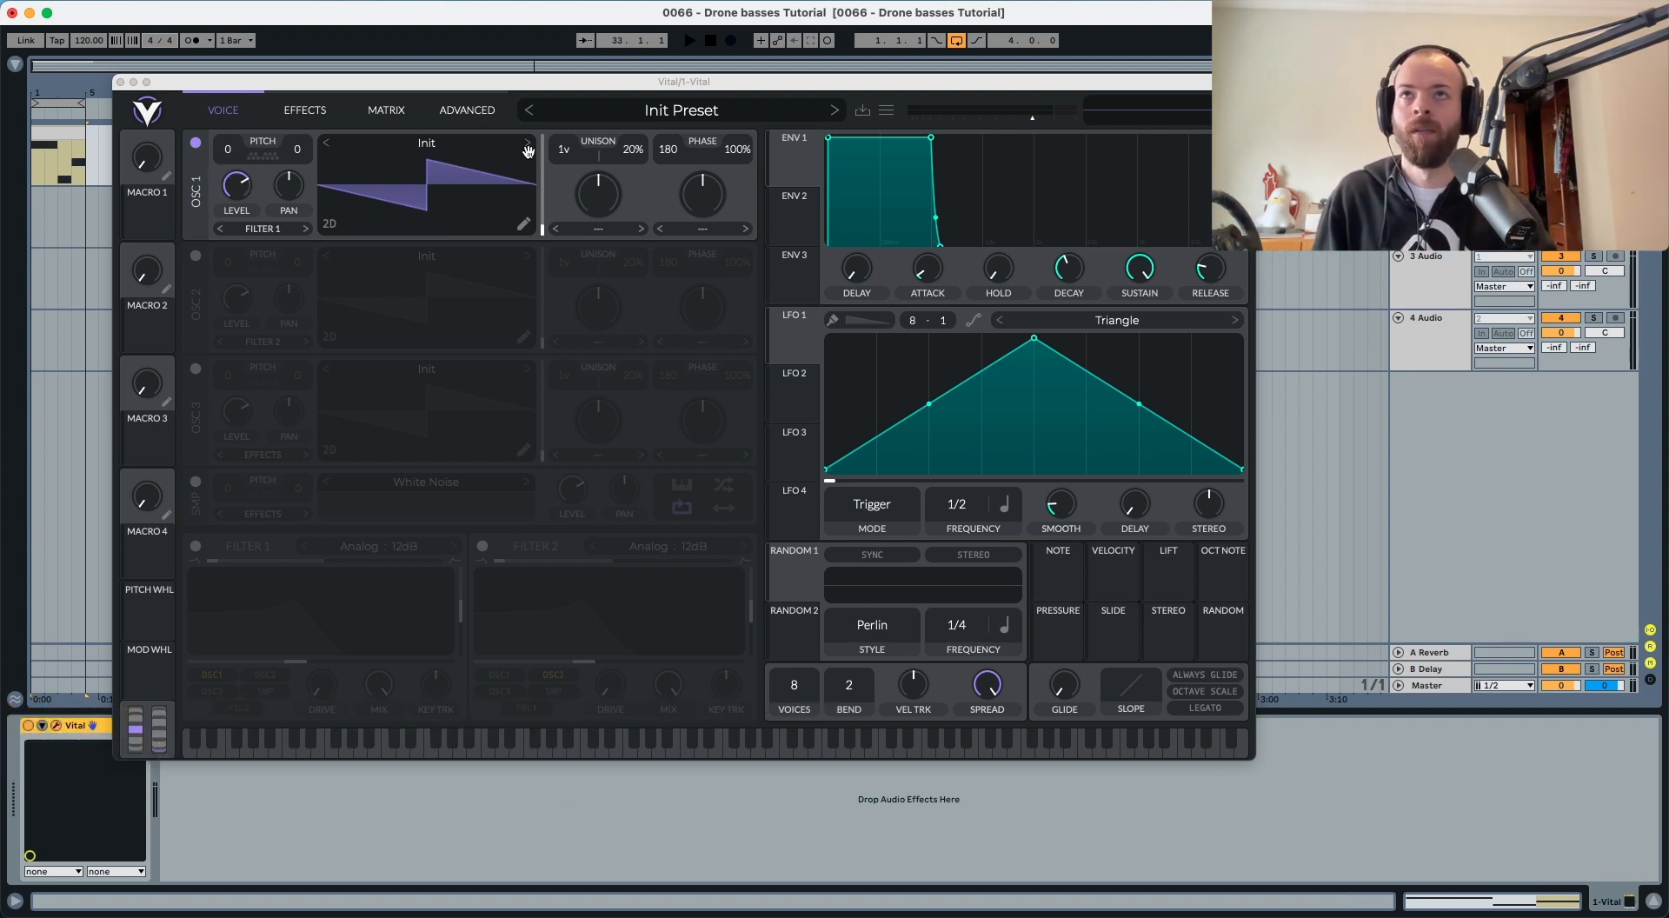
# Step: Set oscillator 1 to 5 unison voices, 9% unison detune and -24 transpose, and audition the loop
pyautogui.click(569, 154)
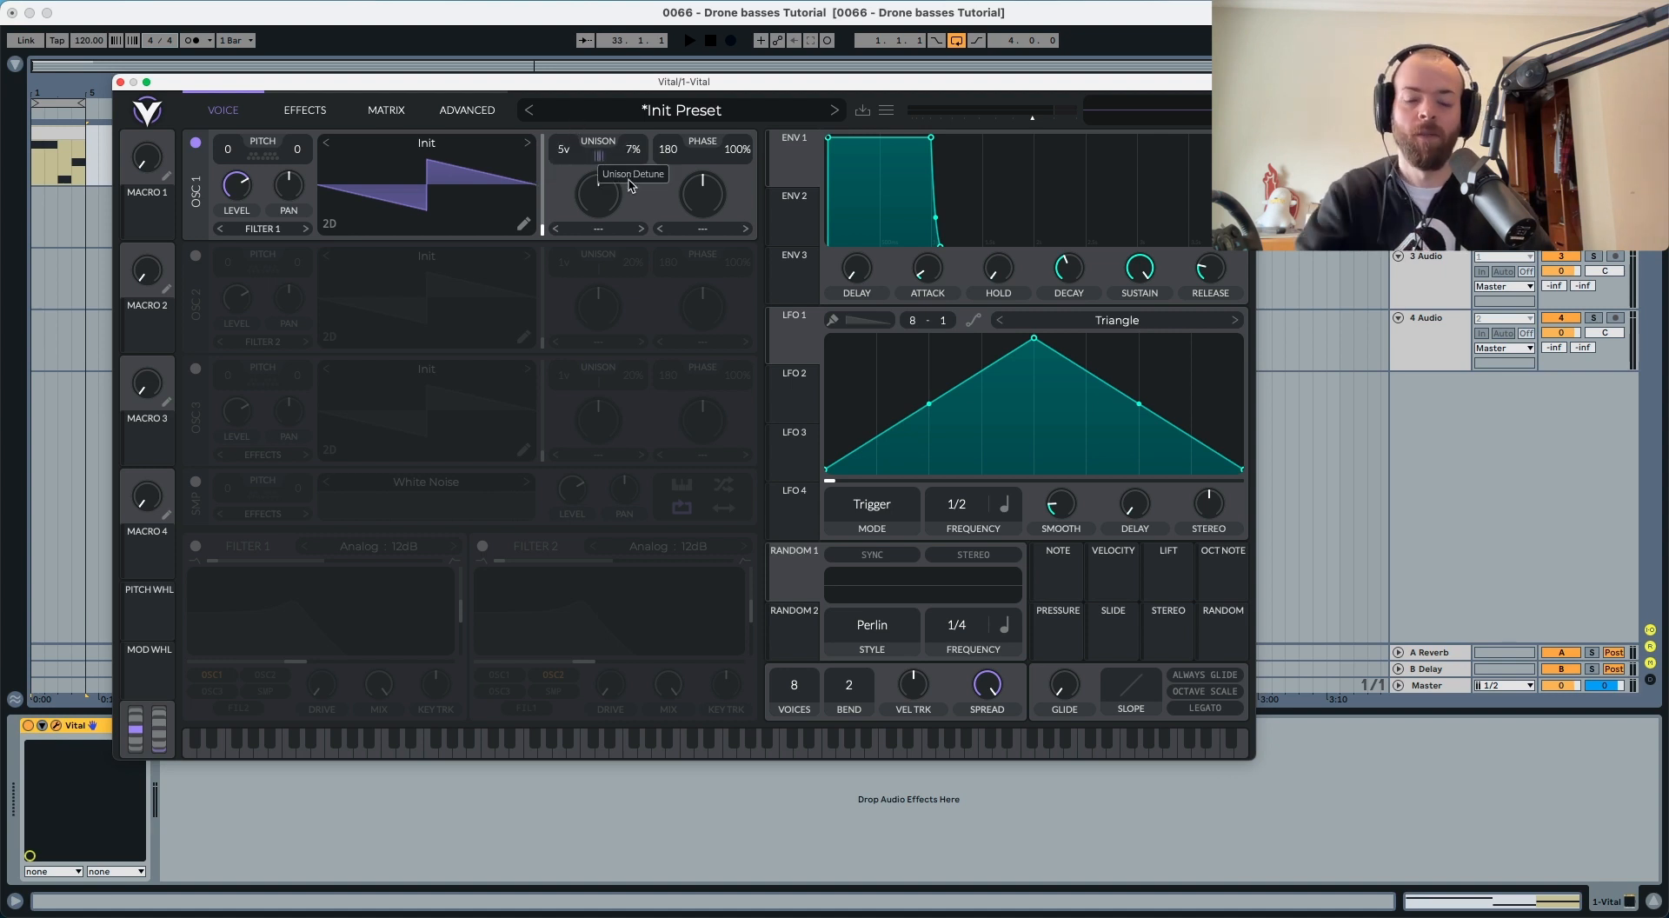
pyautogui.press('space')
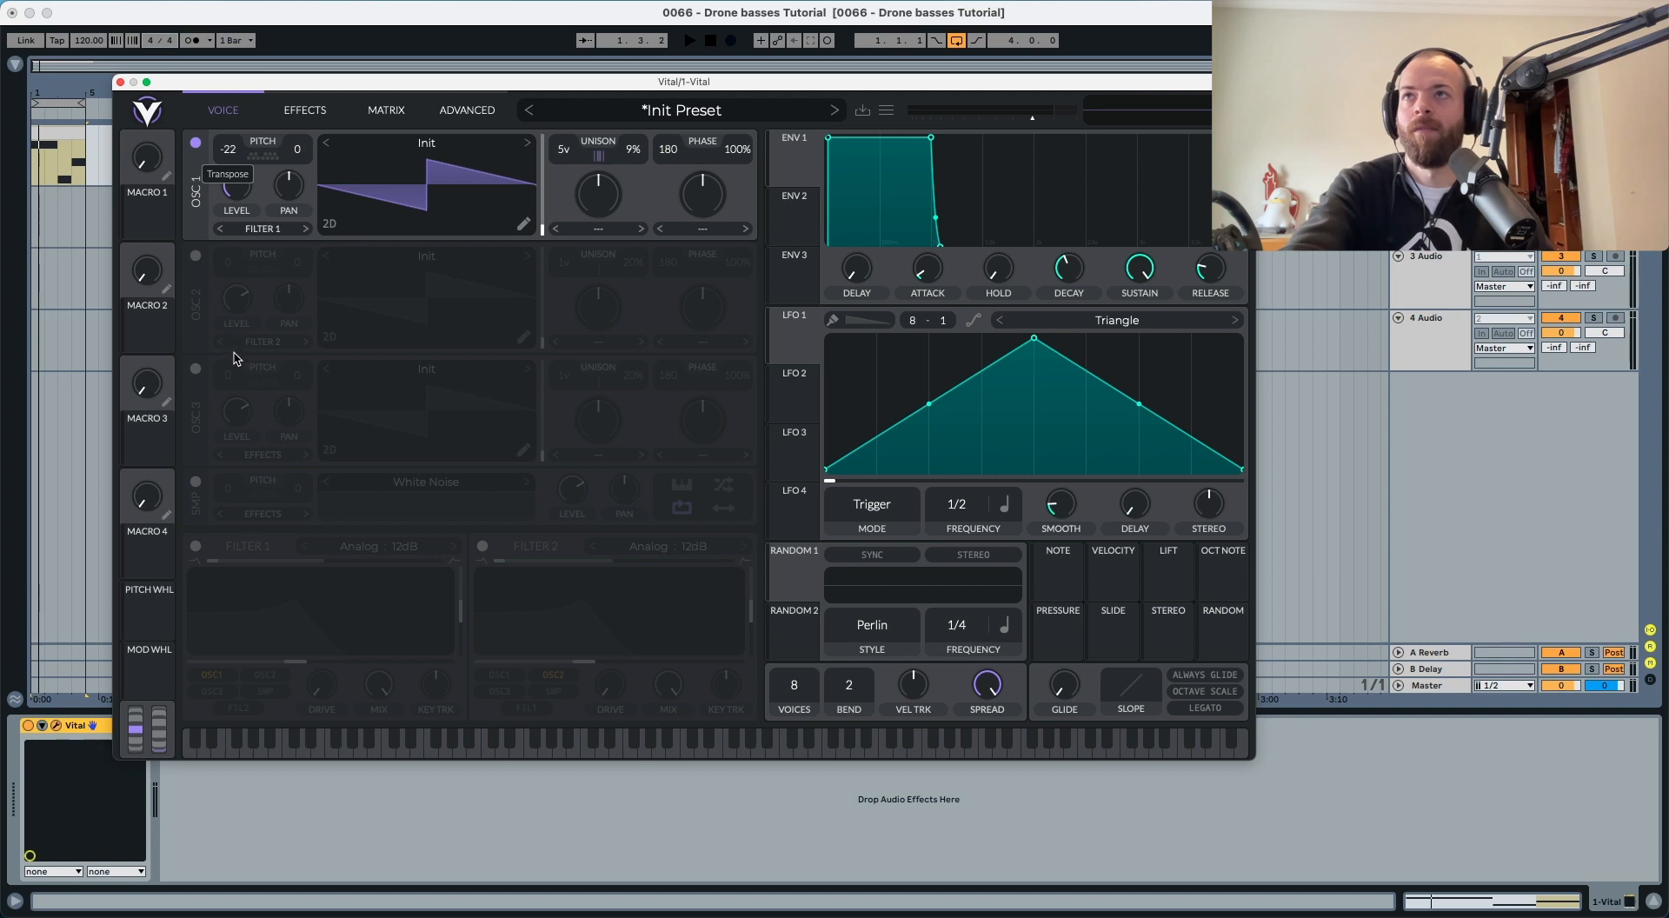
pyautogui.moveTo(234, 353); pyautogui.dragTo(233, 370)
pyautogui.press('space')
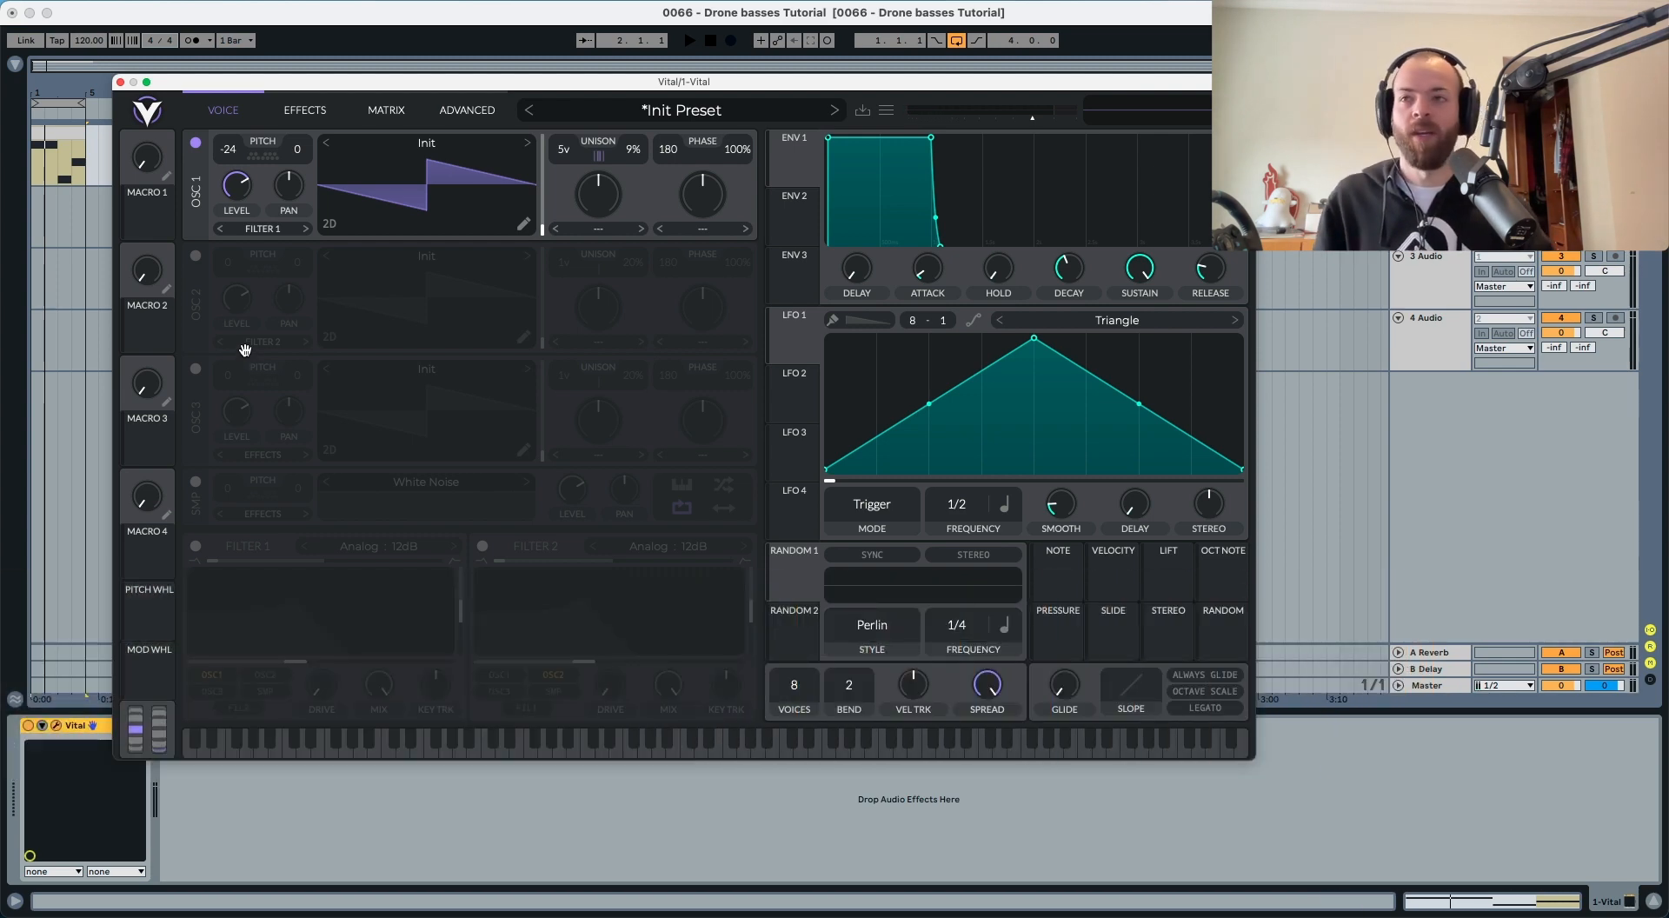
# Step: Enable Filter 1 on oscillator 1, lower its resonance to nearly minimum and audition the sound
pyautogui.click(196, 545)
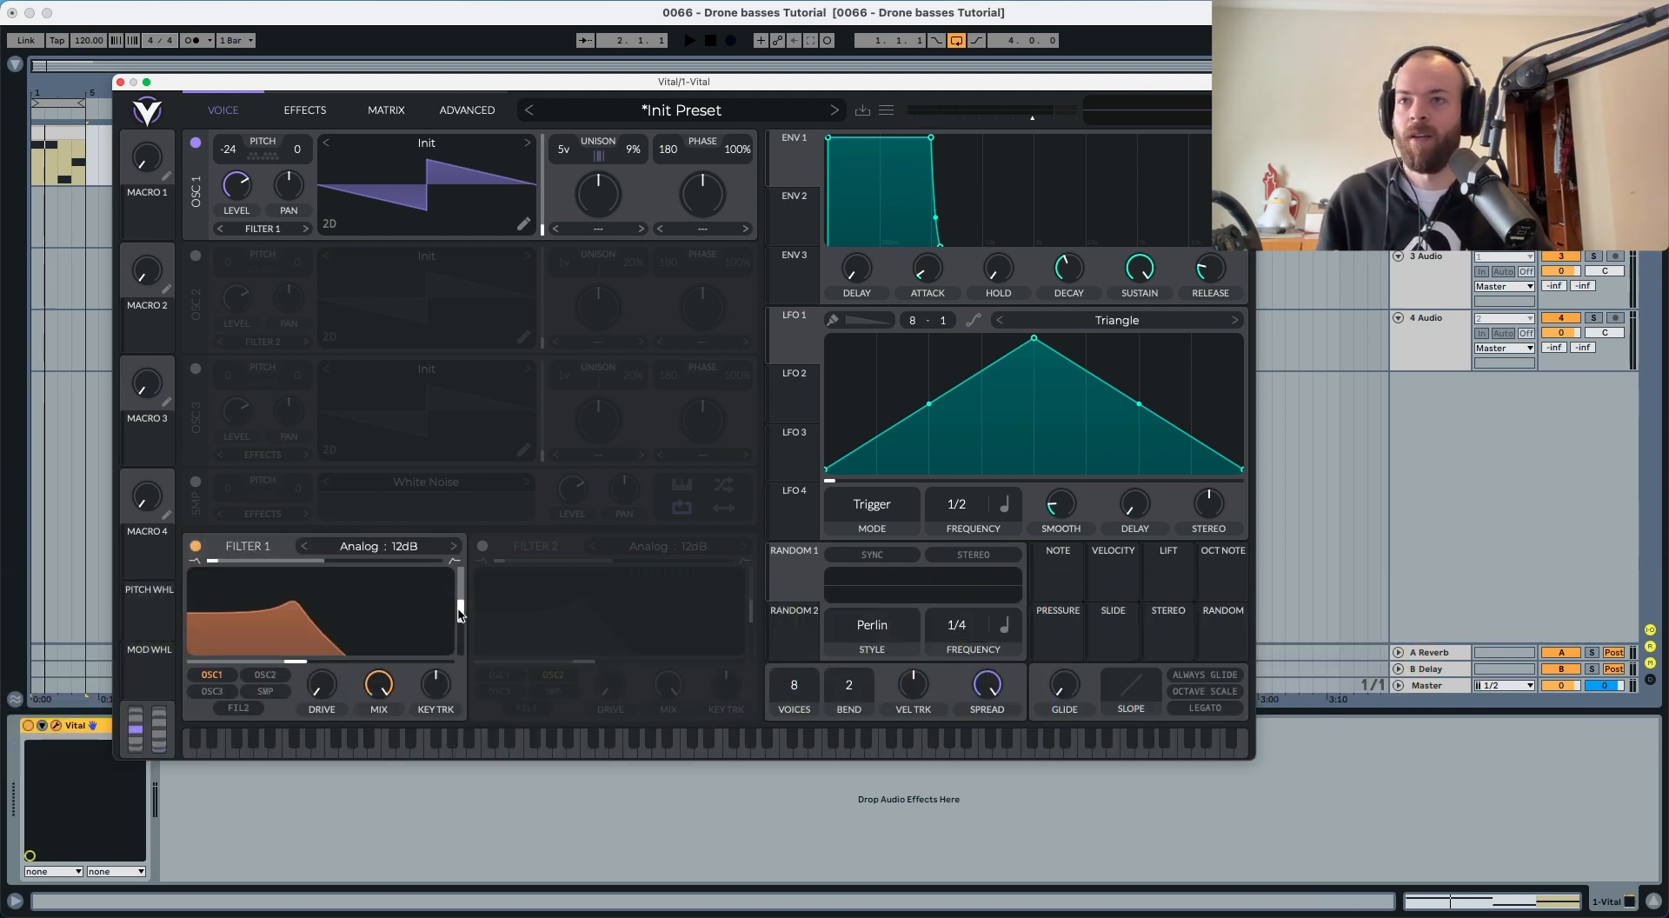
pyautogui.moveTo(460, 613); pyautogui.dragTo(461, 651)
pyautogui.press('space')
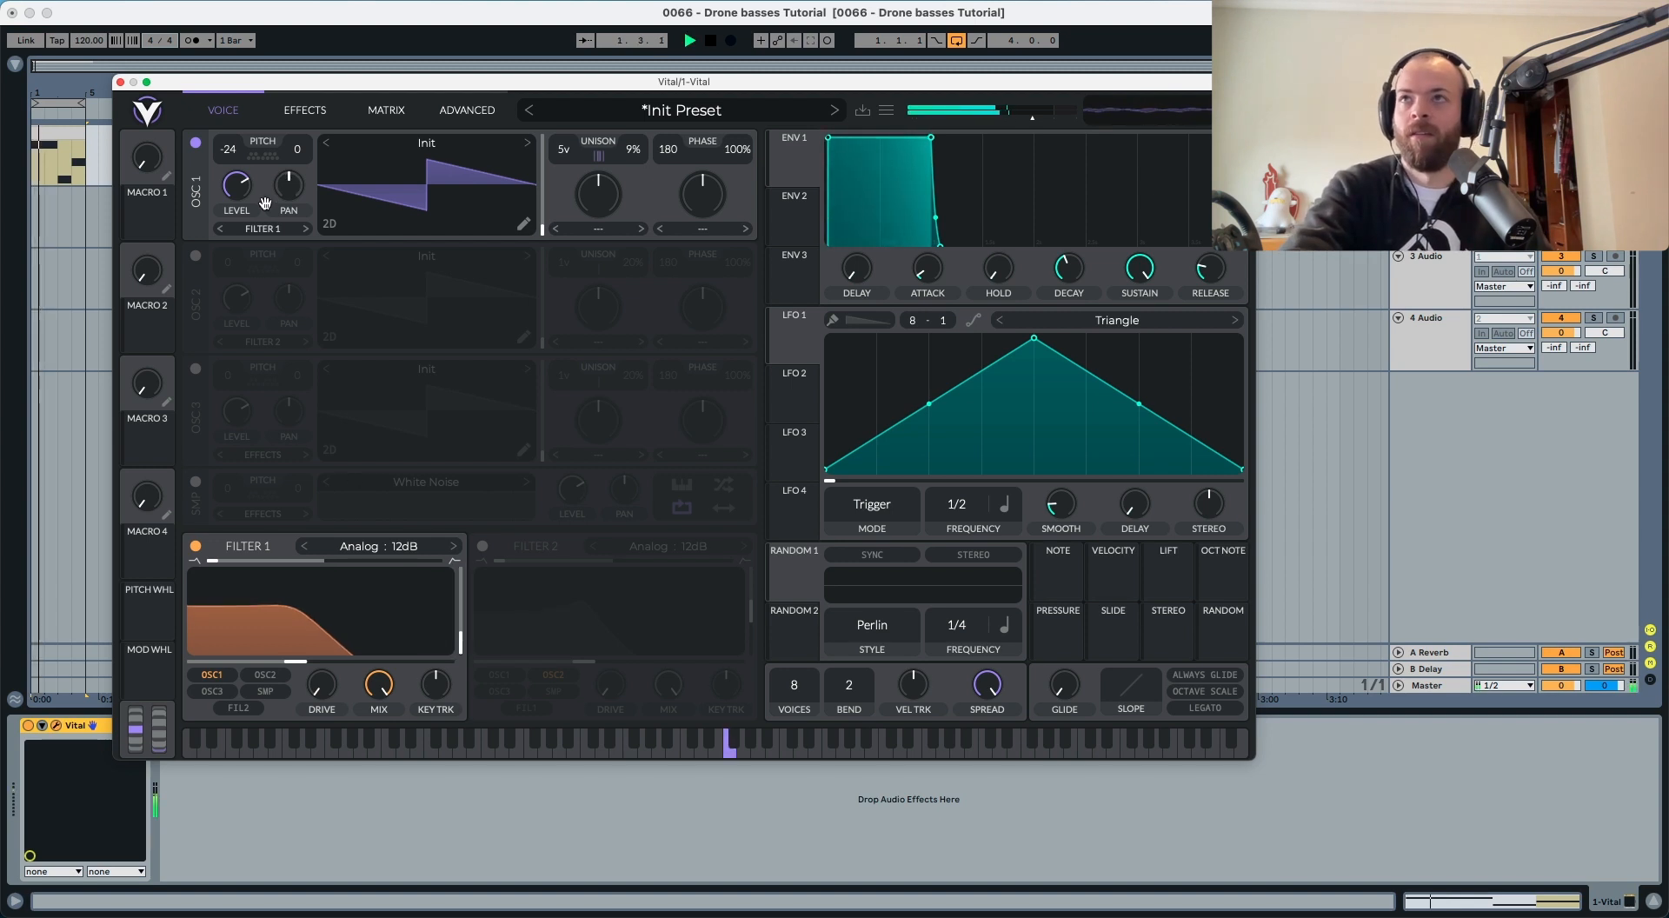
pyautogui.press('space')
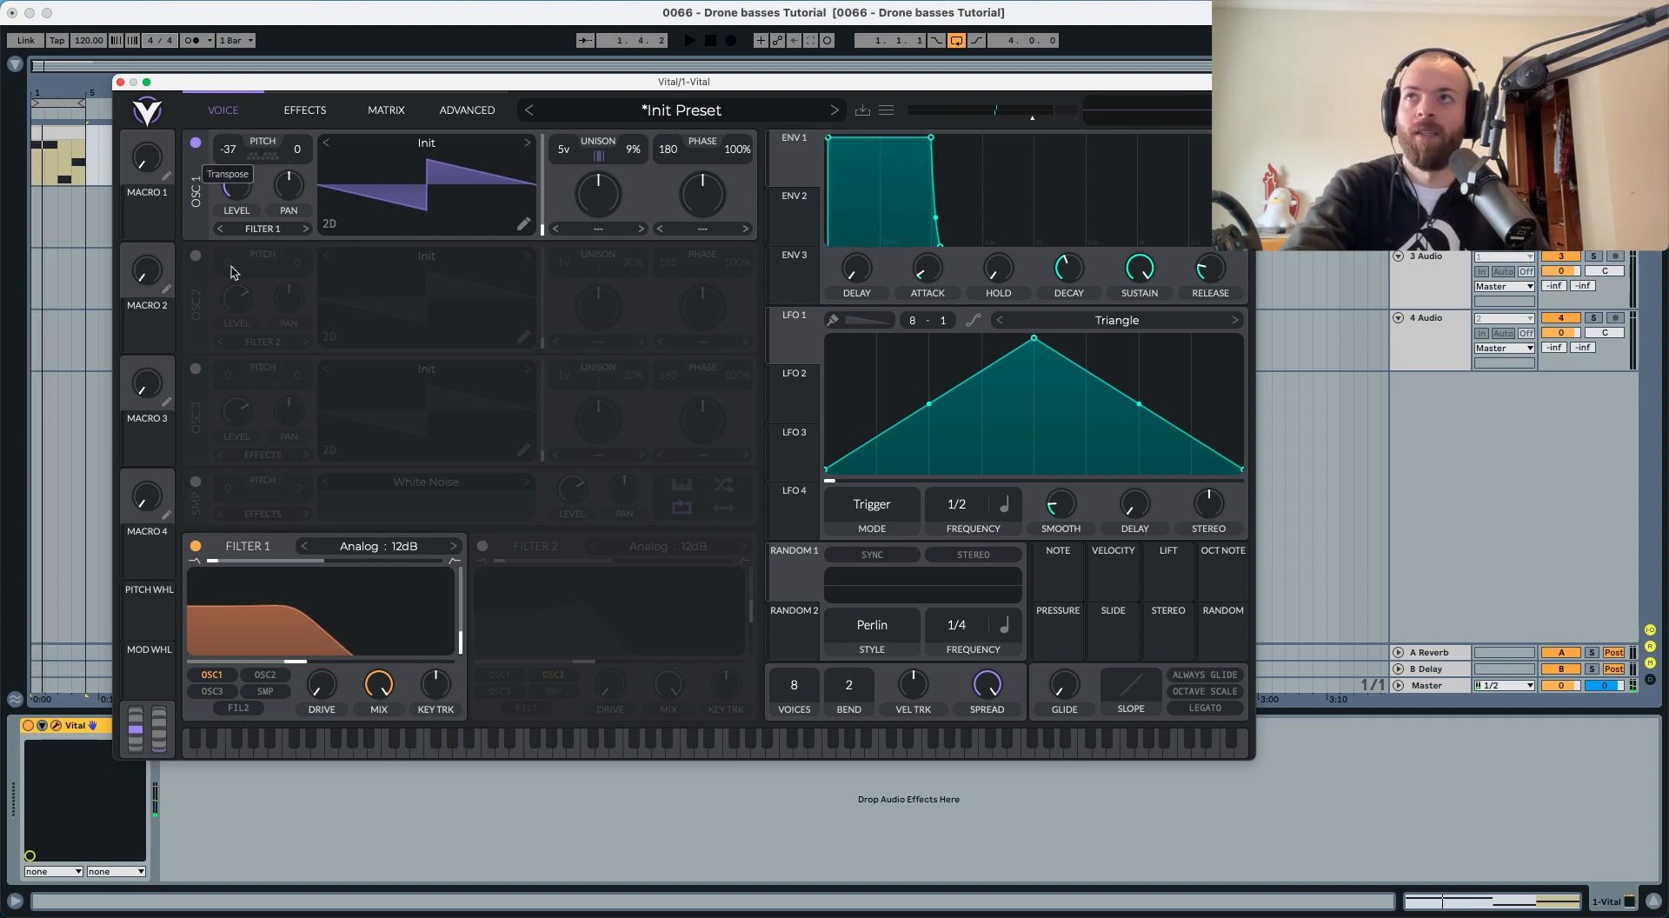
# Step: Set oscillator 1's transpose to -36 and play the loop to hear the lower pitch
pyautogui.moveTo(231, 272); pyautogui.dragTo(231, 262)
pyautogui.press('space')
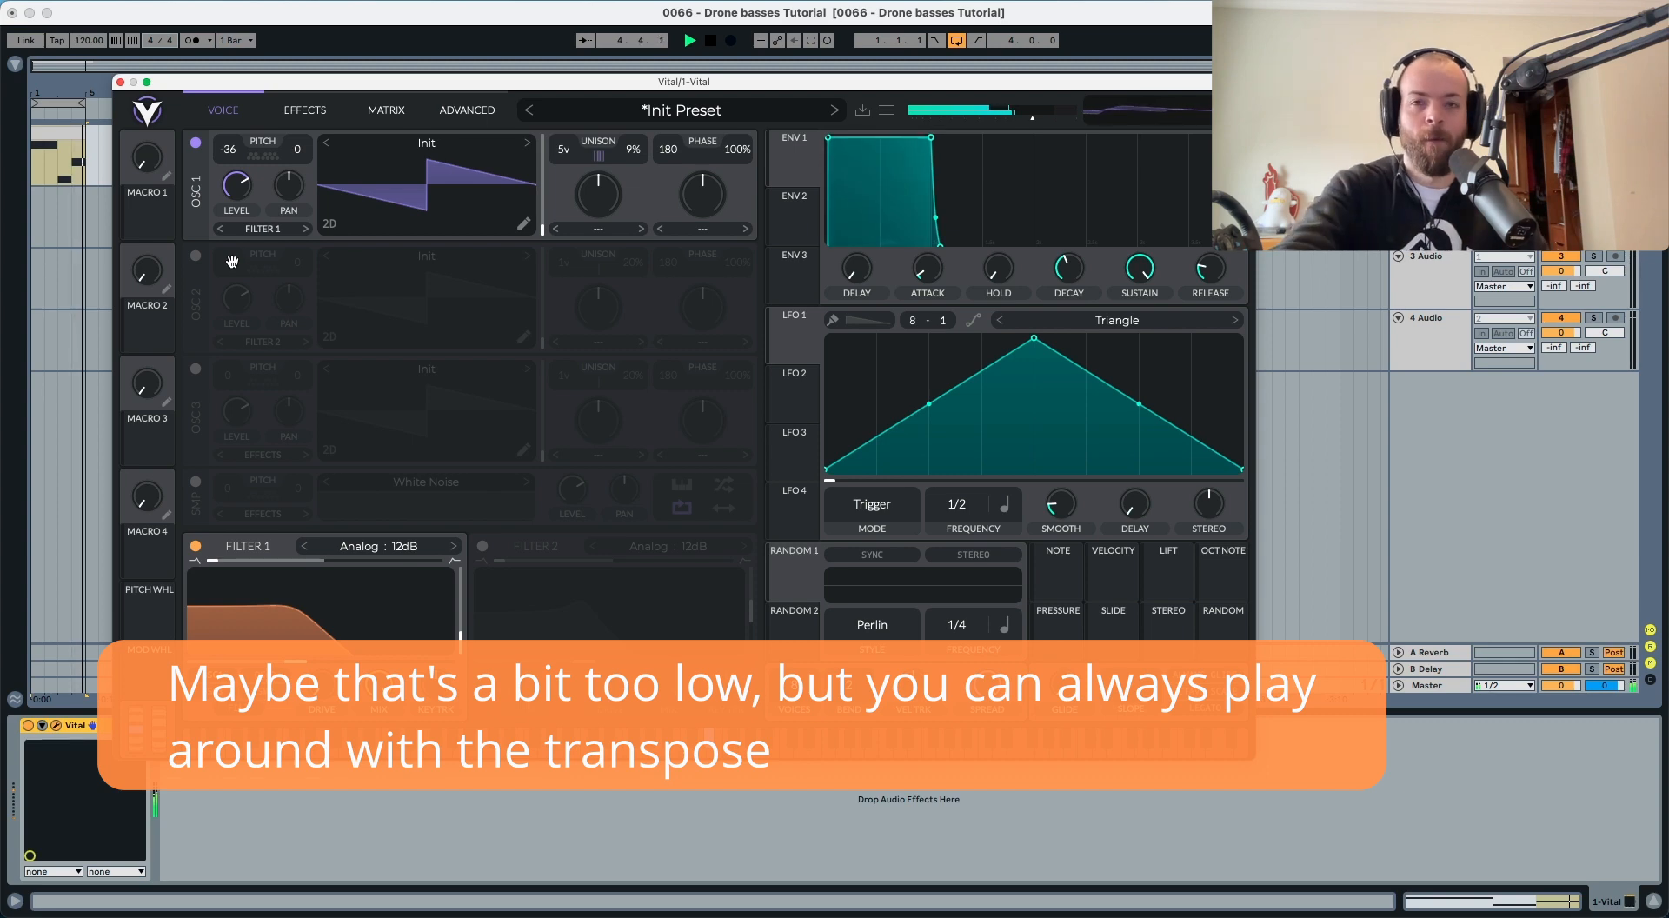
pyautogui.press('space')
# Step: Reduce oscillator 1's unison detune to 6%, then audition a -24 transpose and return it to -36
pyautogui.moveTo(637, 149); pyautogui.dragTo(640, 163)
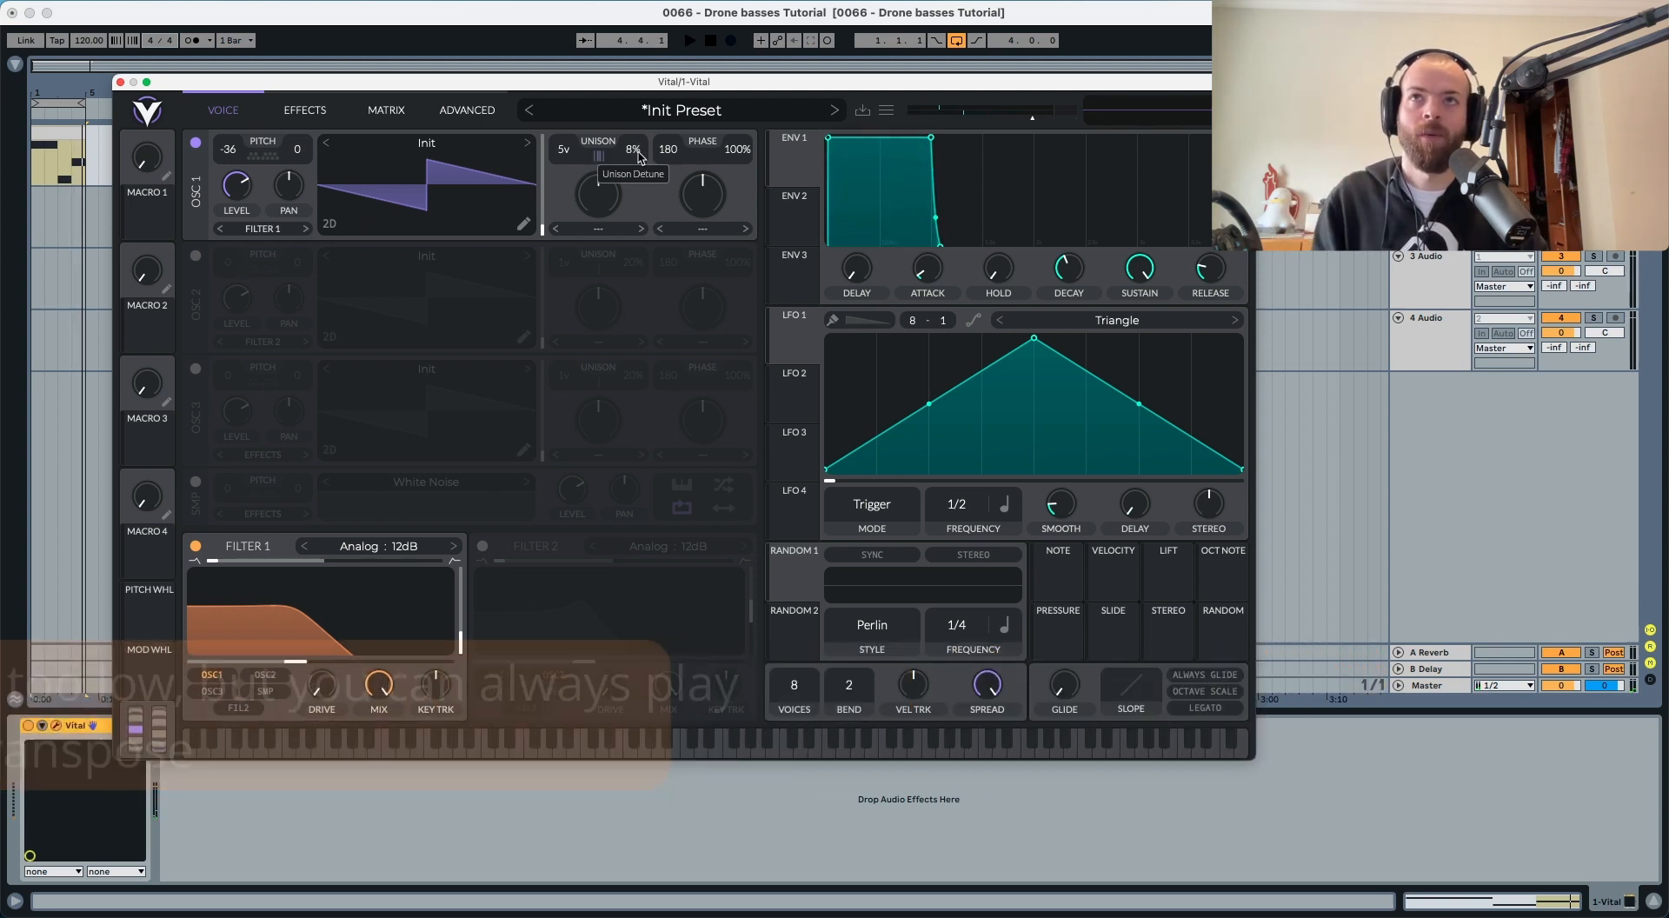
pyautogui.press('space')
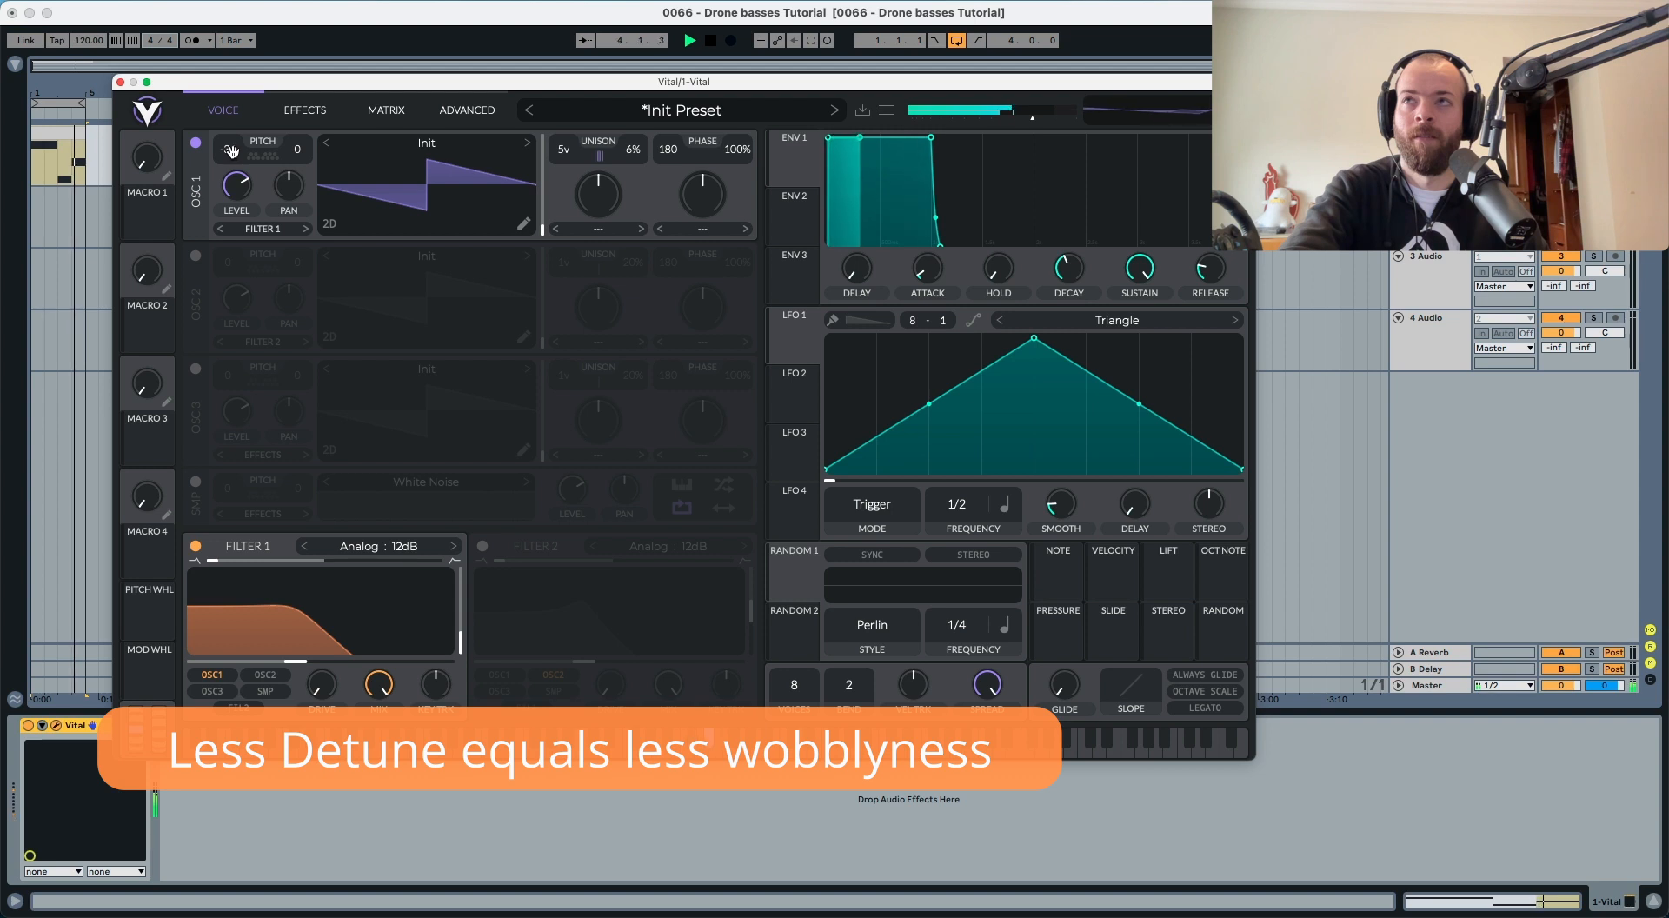
pyautogui.press('space')
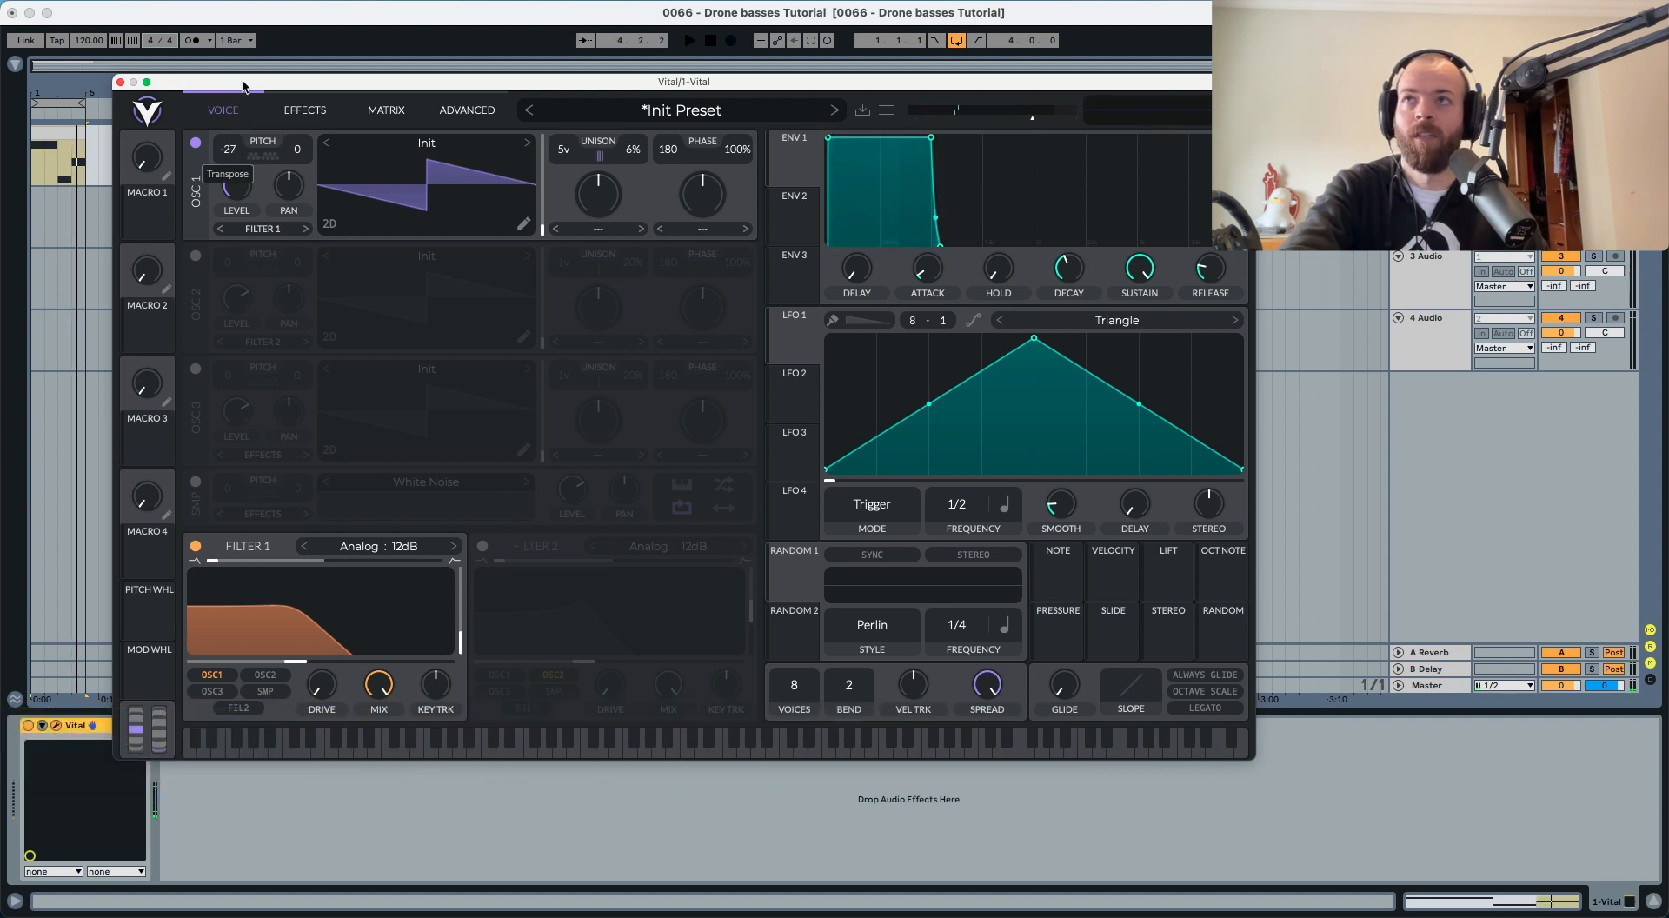
pyautogui.press('space')
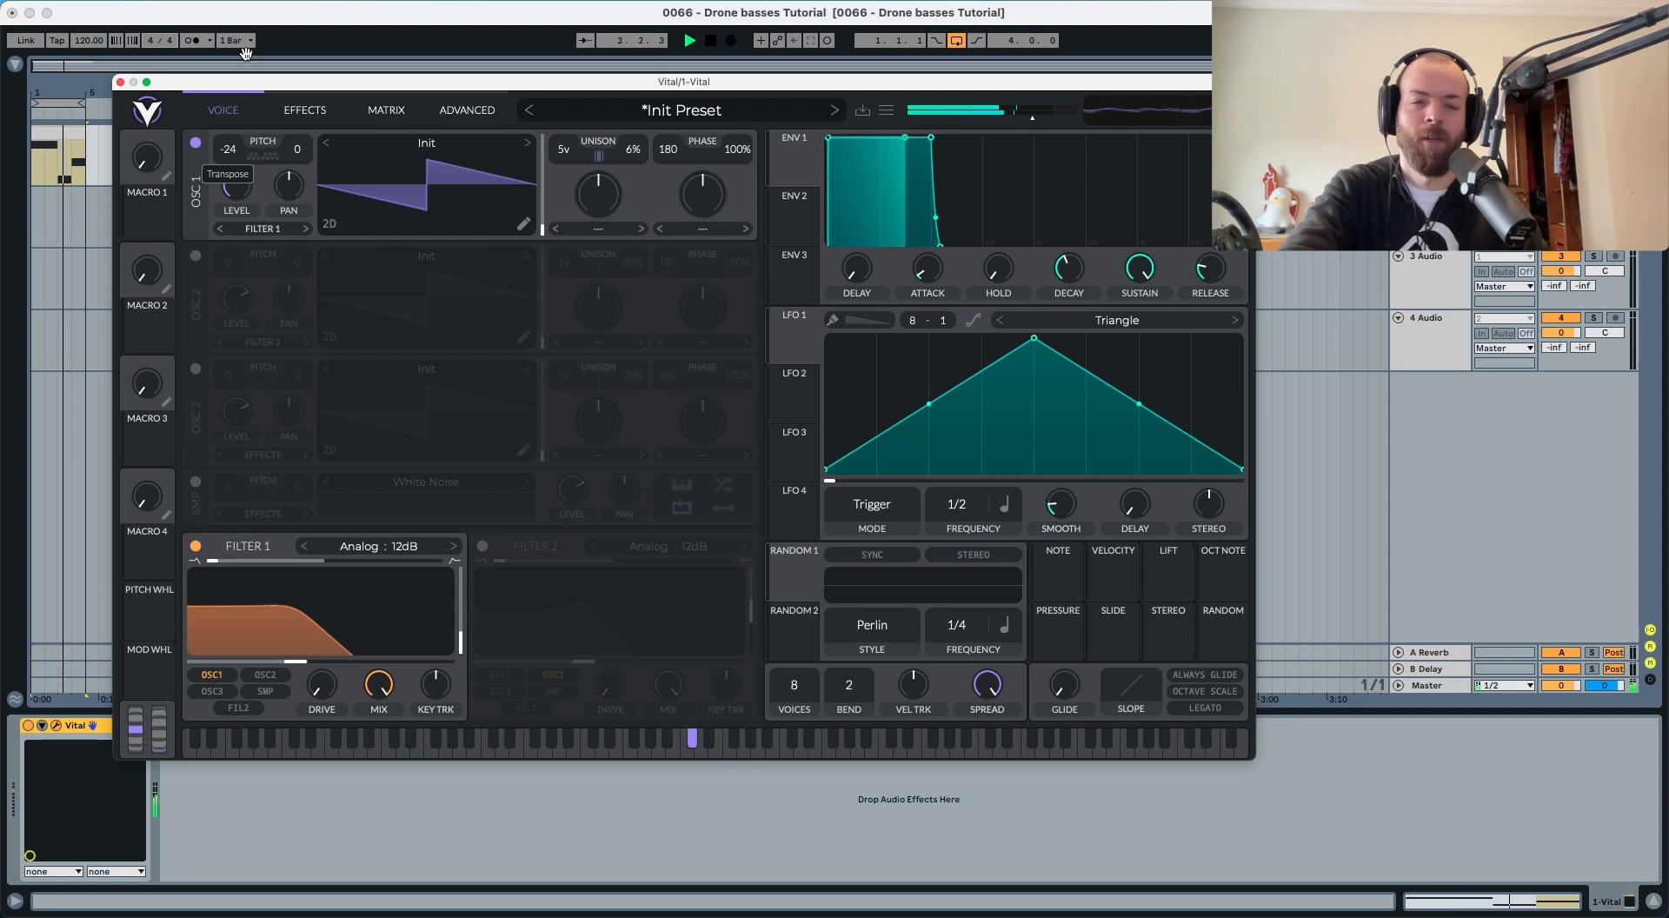
pyautogui.press('space')
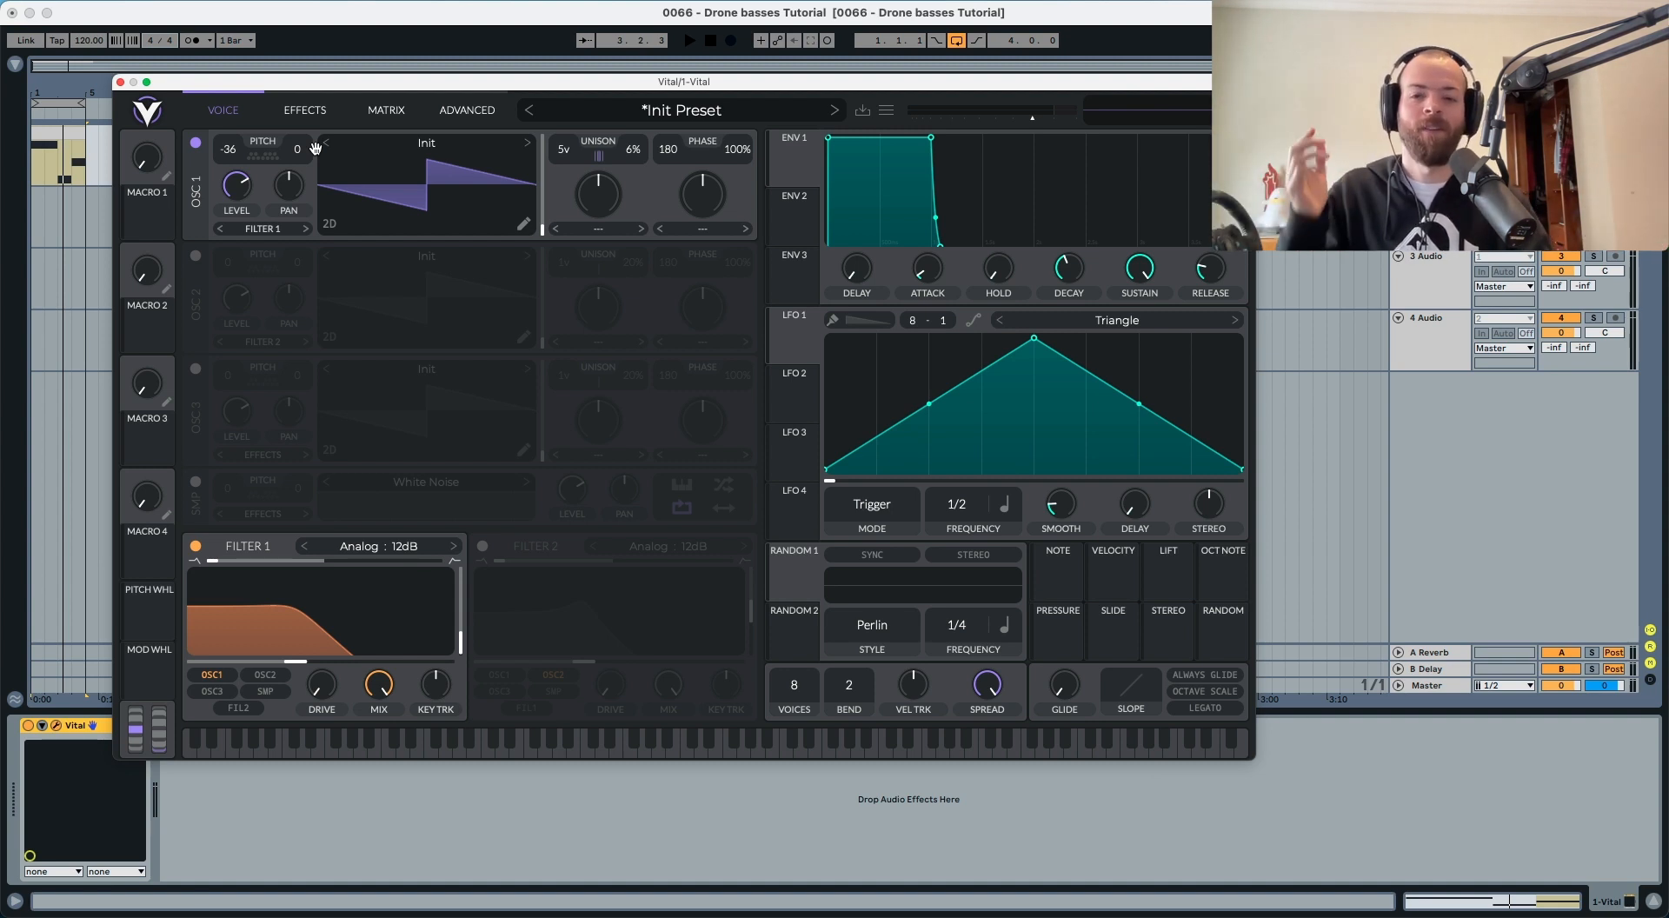
# Step: Duplicate the Vital track, set the copy's oscillator 1 unison detune to 8% and audition it
pyautogui.click(1426, 133)
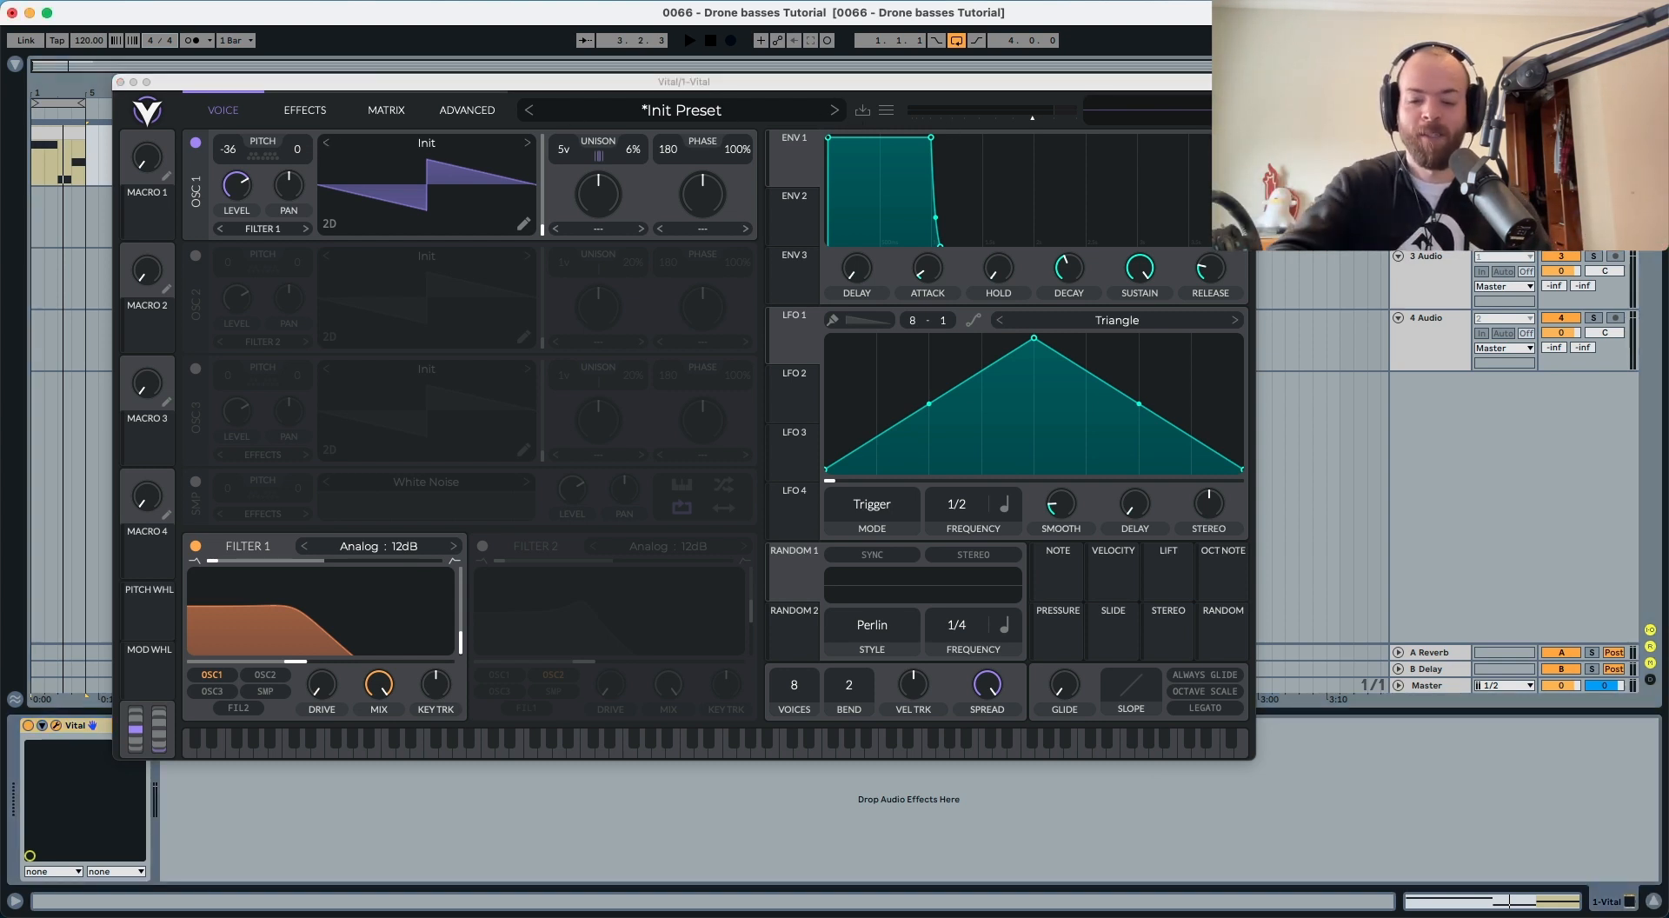
pyautogui.press('super+d')
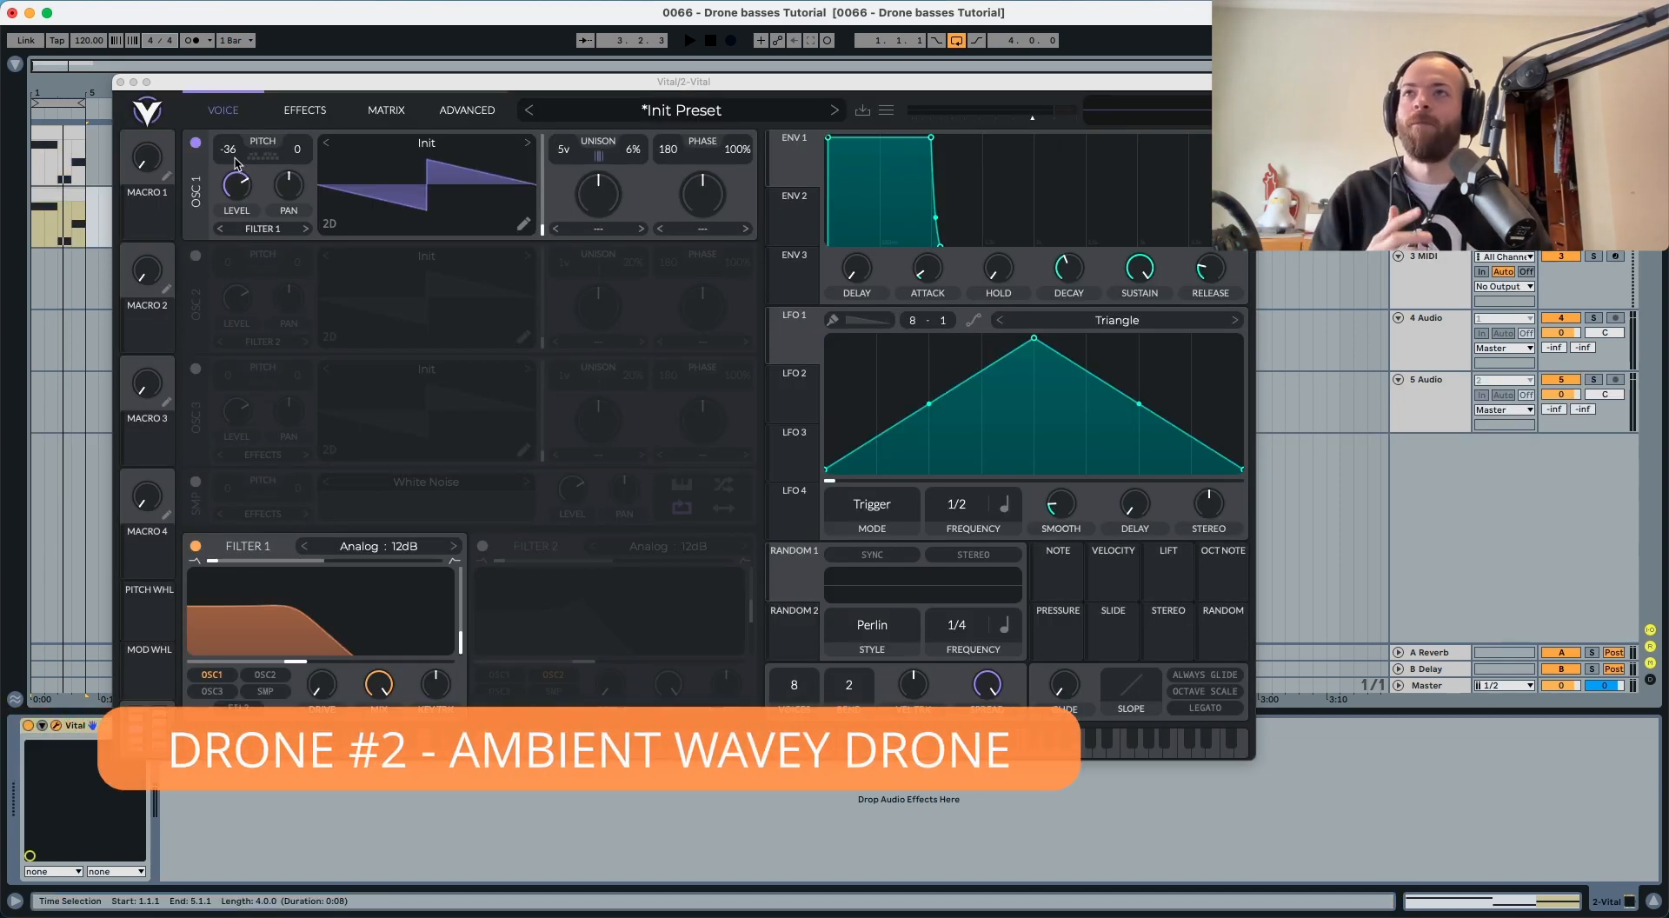
pyautogui.click(197, 256)
pyautogui.click(197, 256)
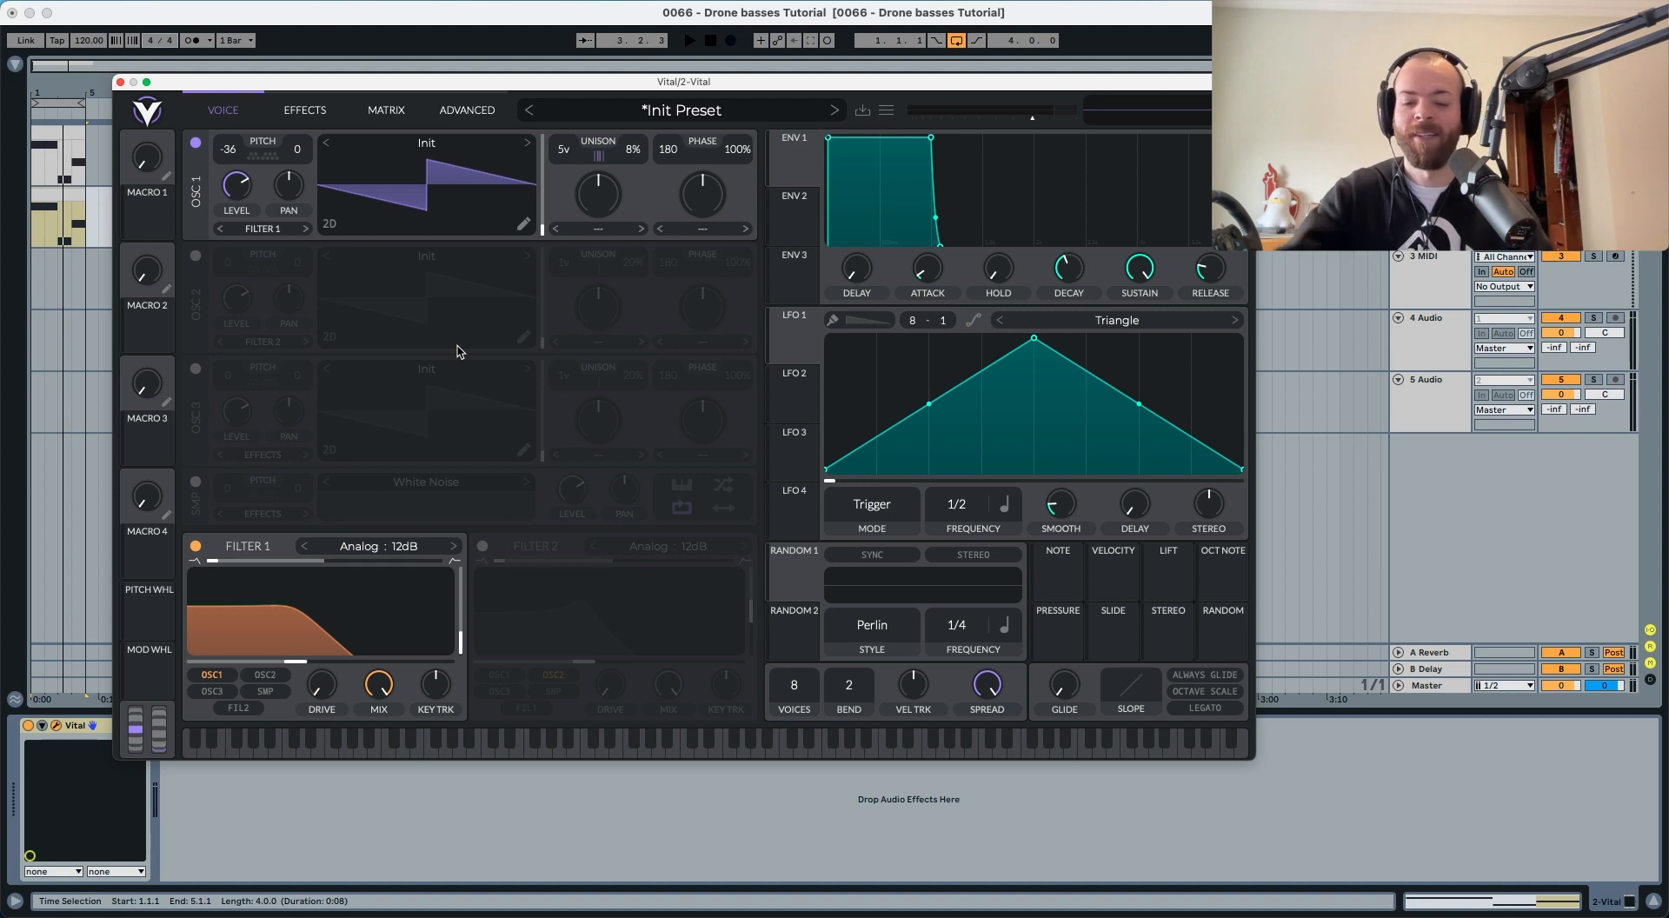
pyautogui.press('space')
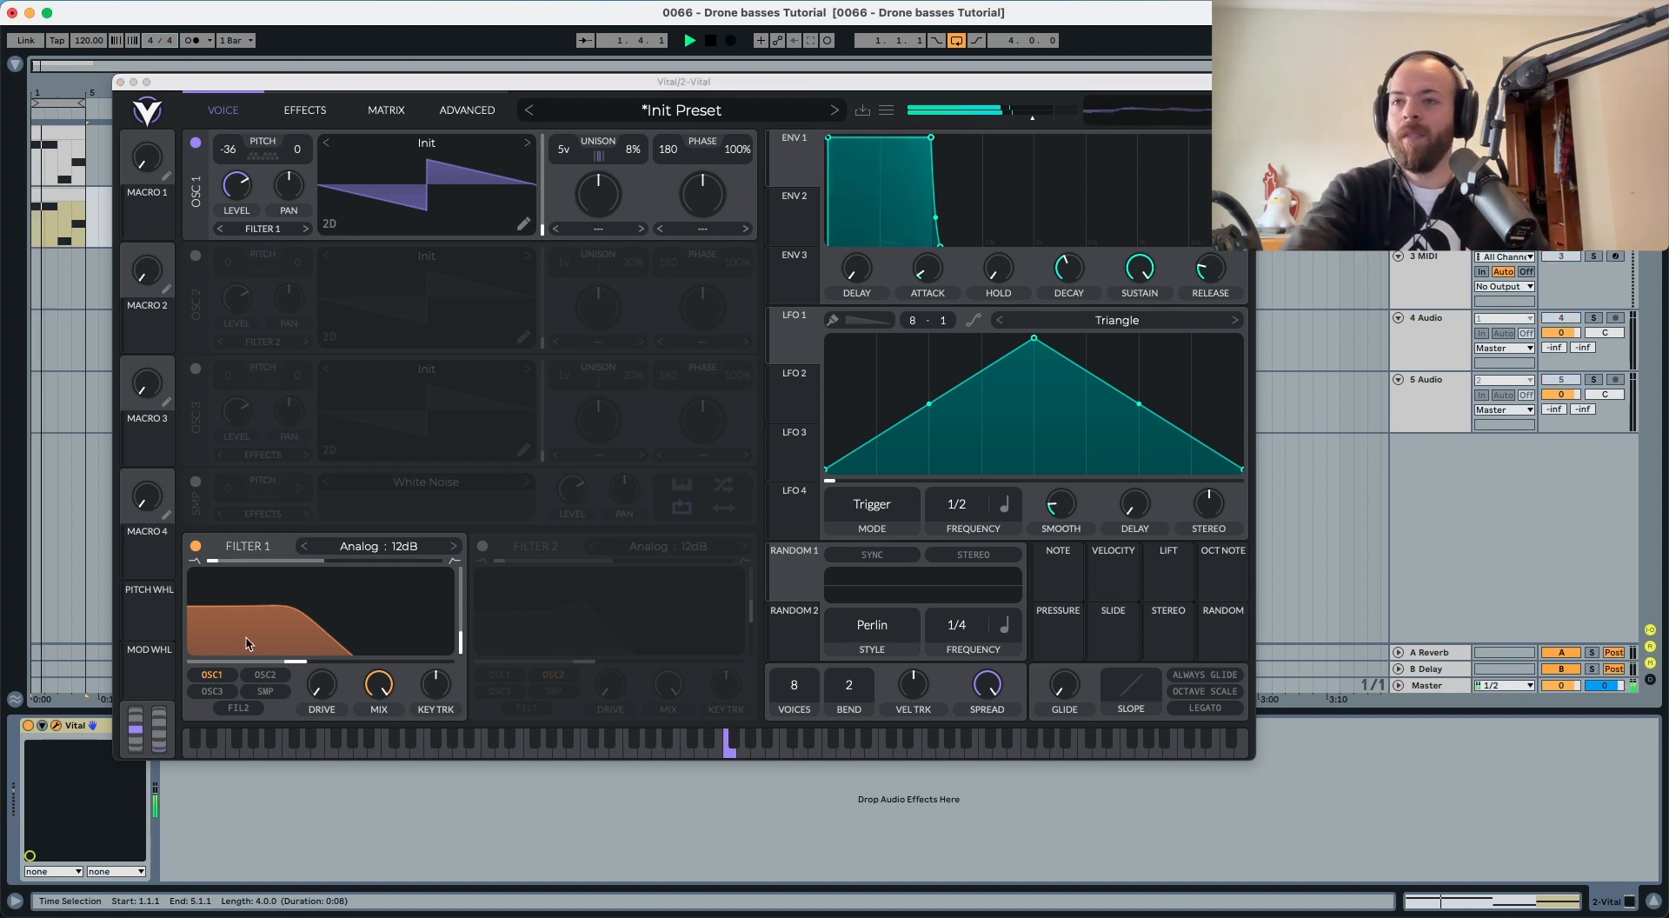
pyautogui.press('space')
# Step: Enable Soft Clip distortion at the start of the copy's effects chain, raise its drive and audition it
pyautogui.click(304, 110)
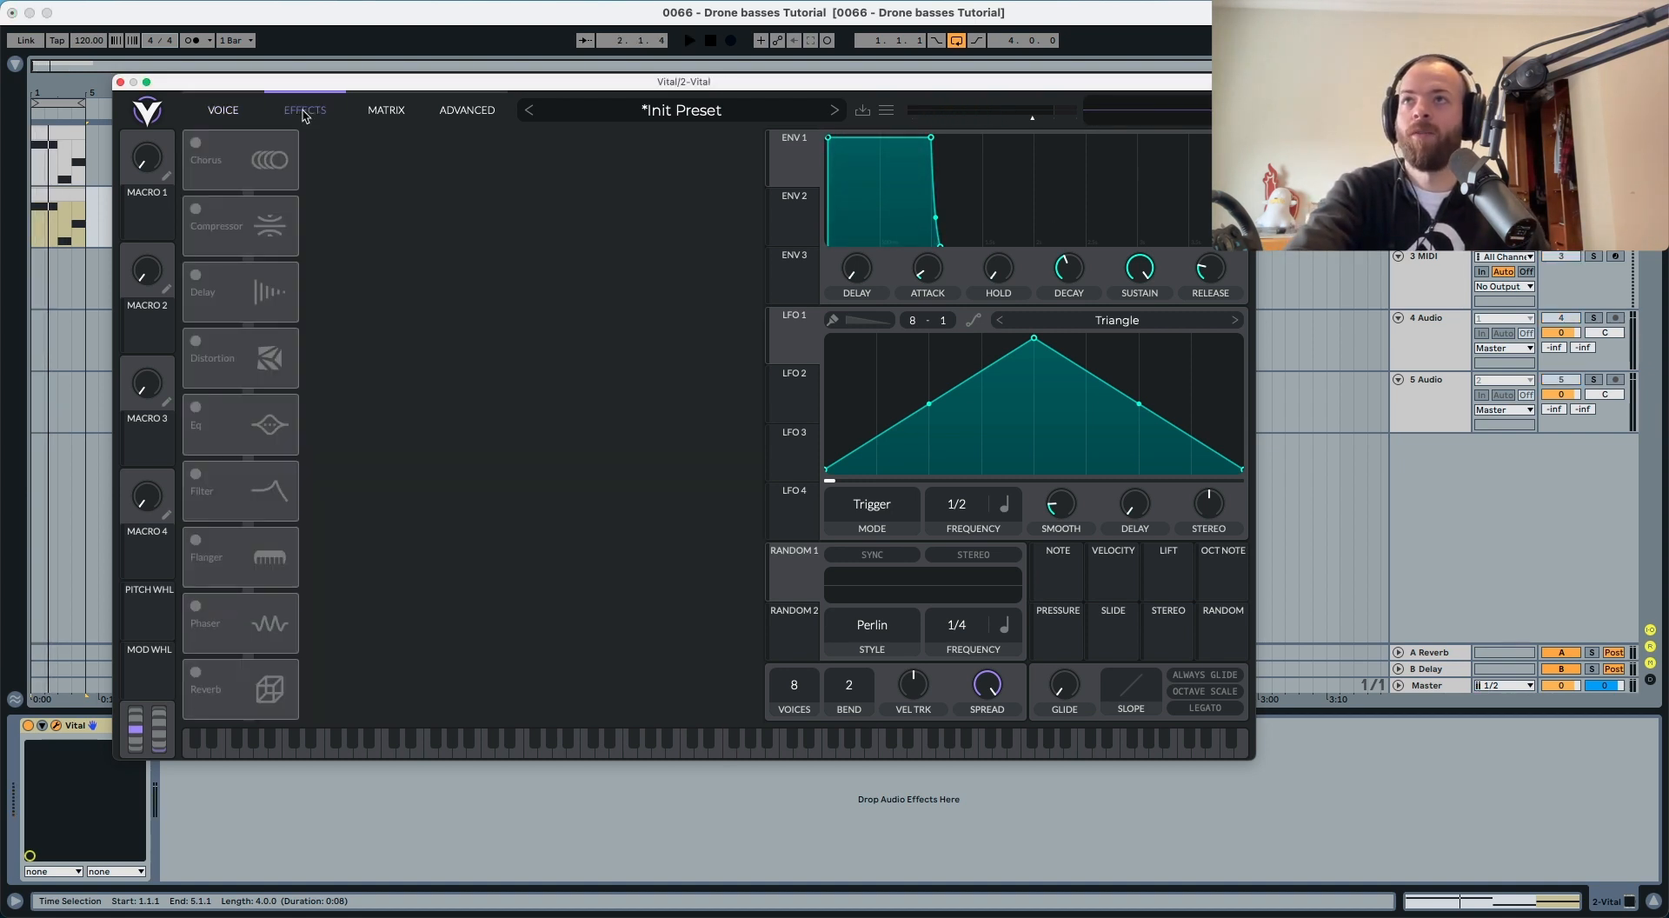
pyautogui.click(196, 342)
pyautogui.press('space')
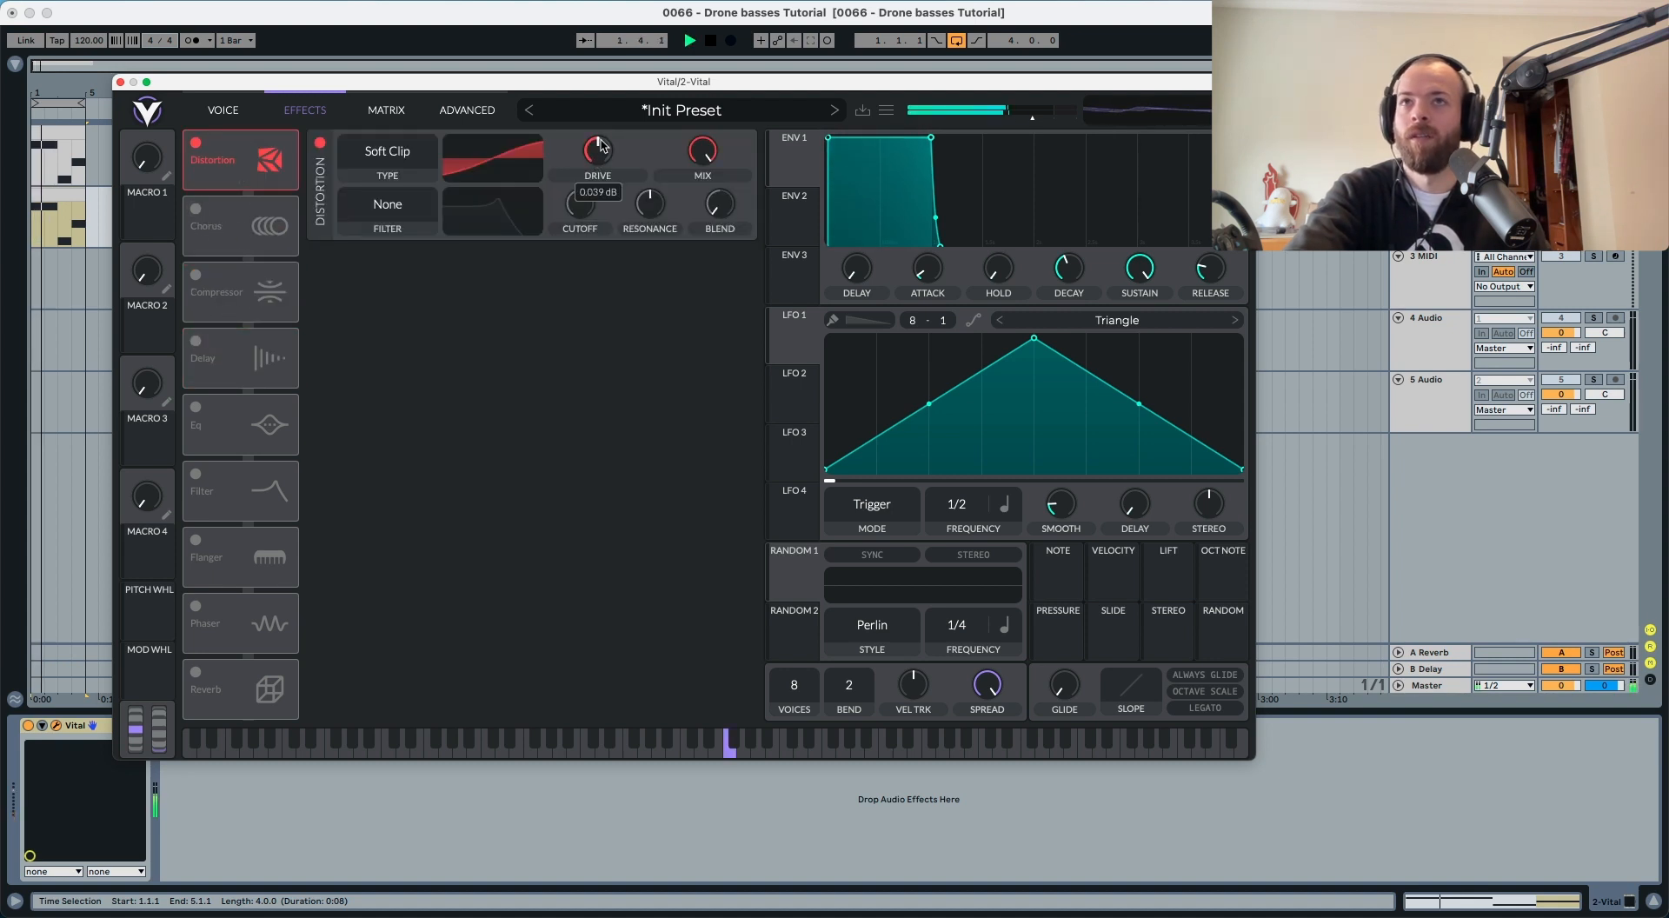
pyautogui.moveTo(600, 146); pyautogui.dragTo(605, 128)
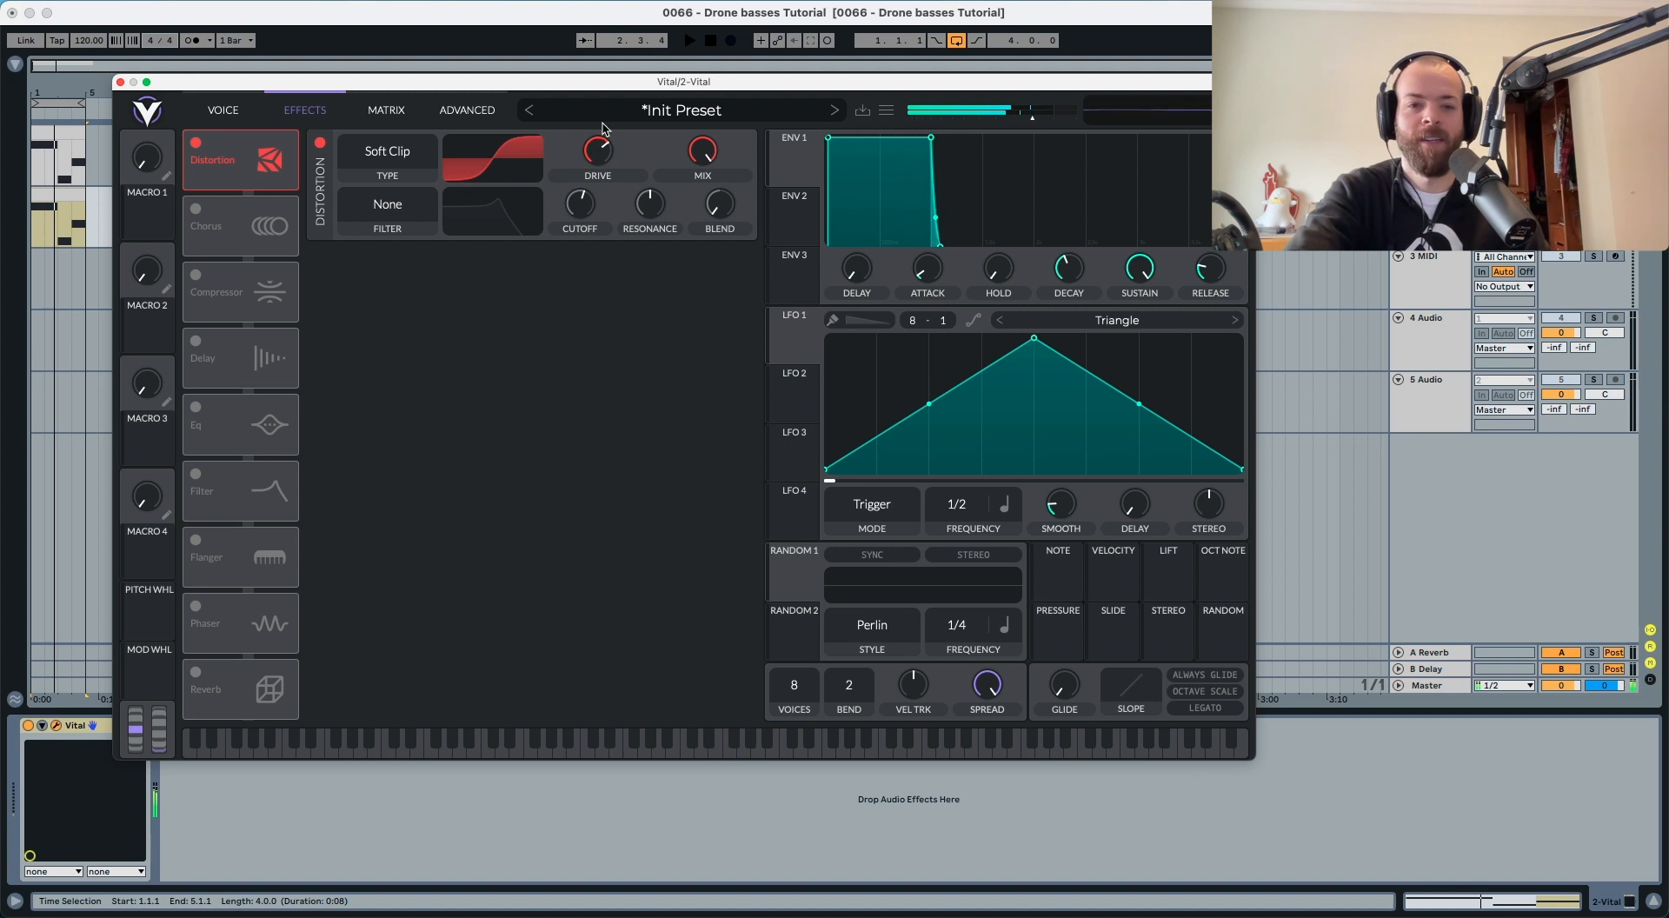
pyautogui.press('space')
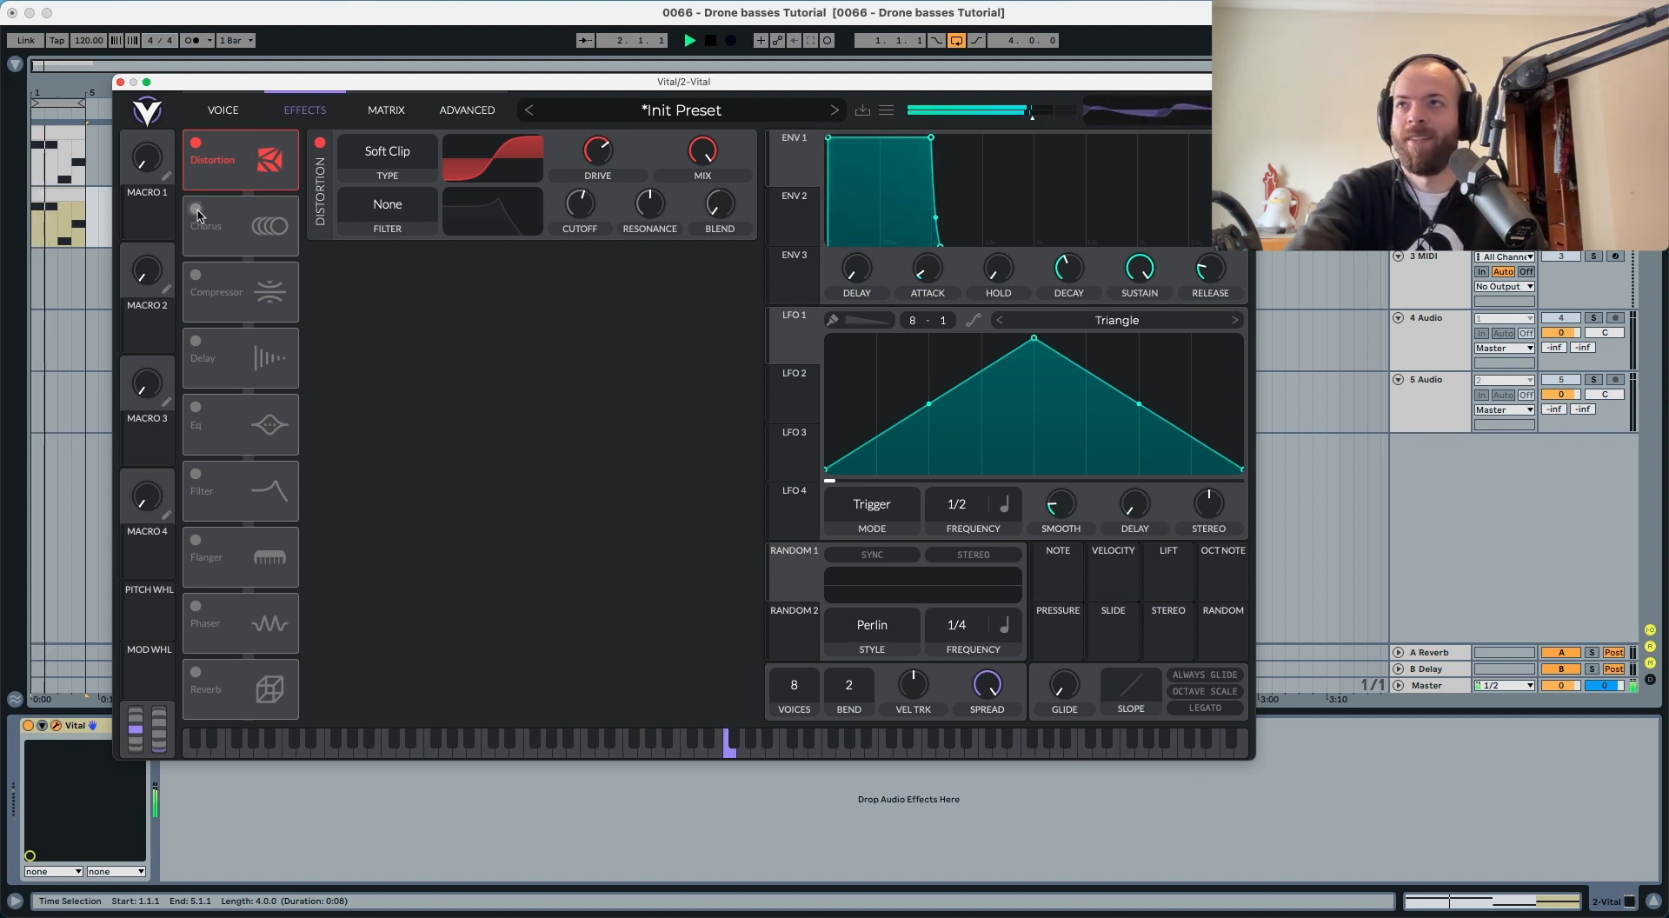
pyautogui.press('space')
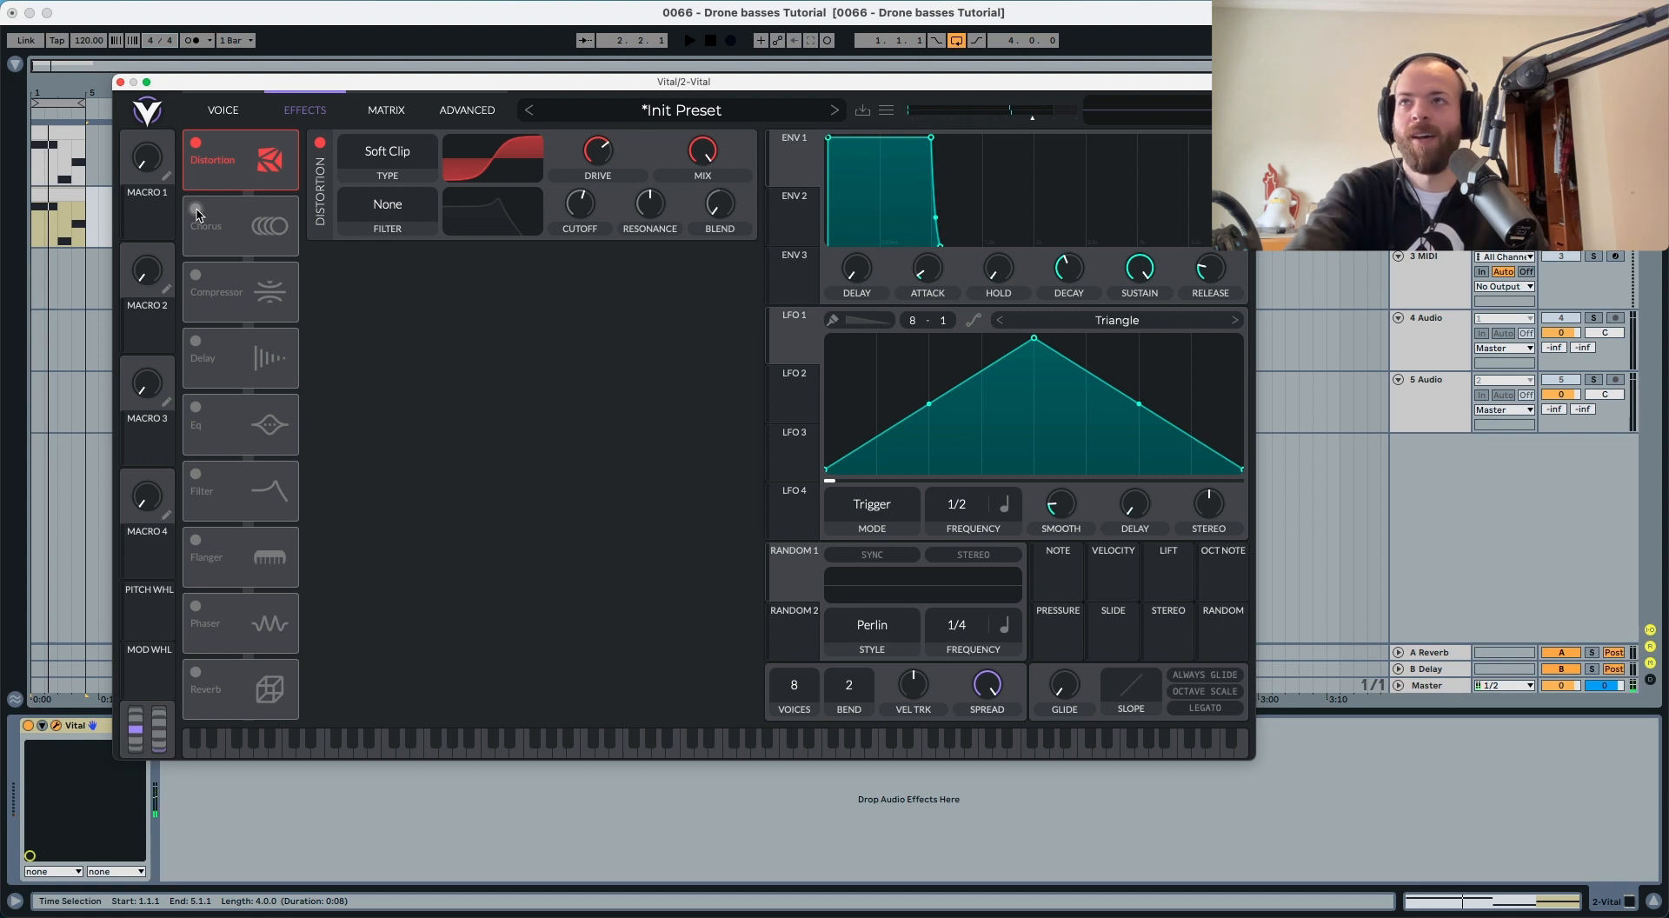
# Step: Enable the Chorus effect after the distortion and play the loop to hear it
pyautogui.click(196, 211)
pyautogui.press('space')
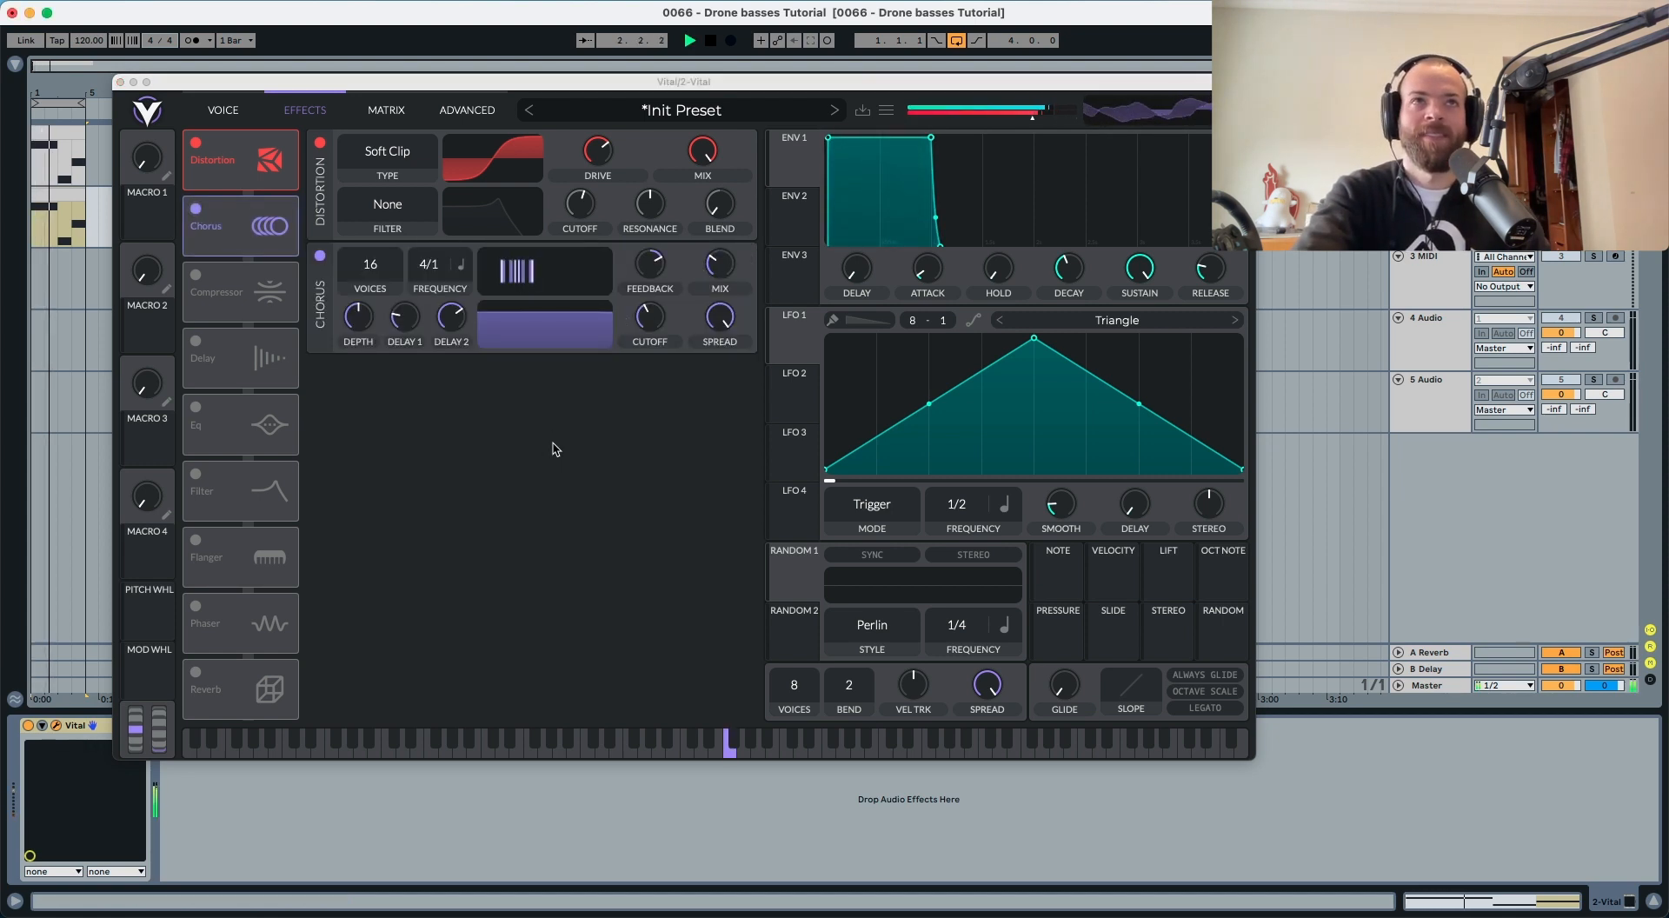
pyautogui.press('space')
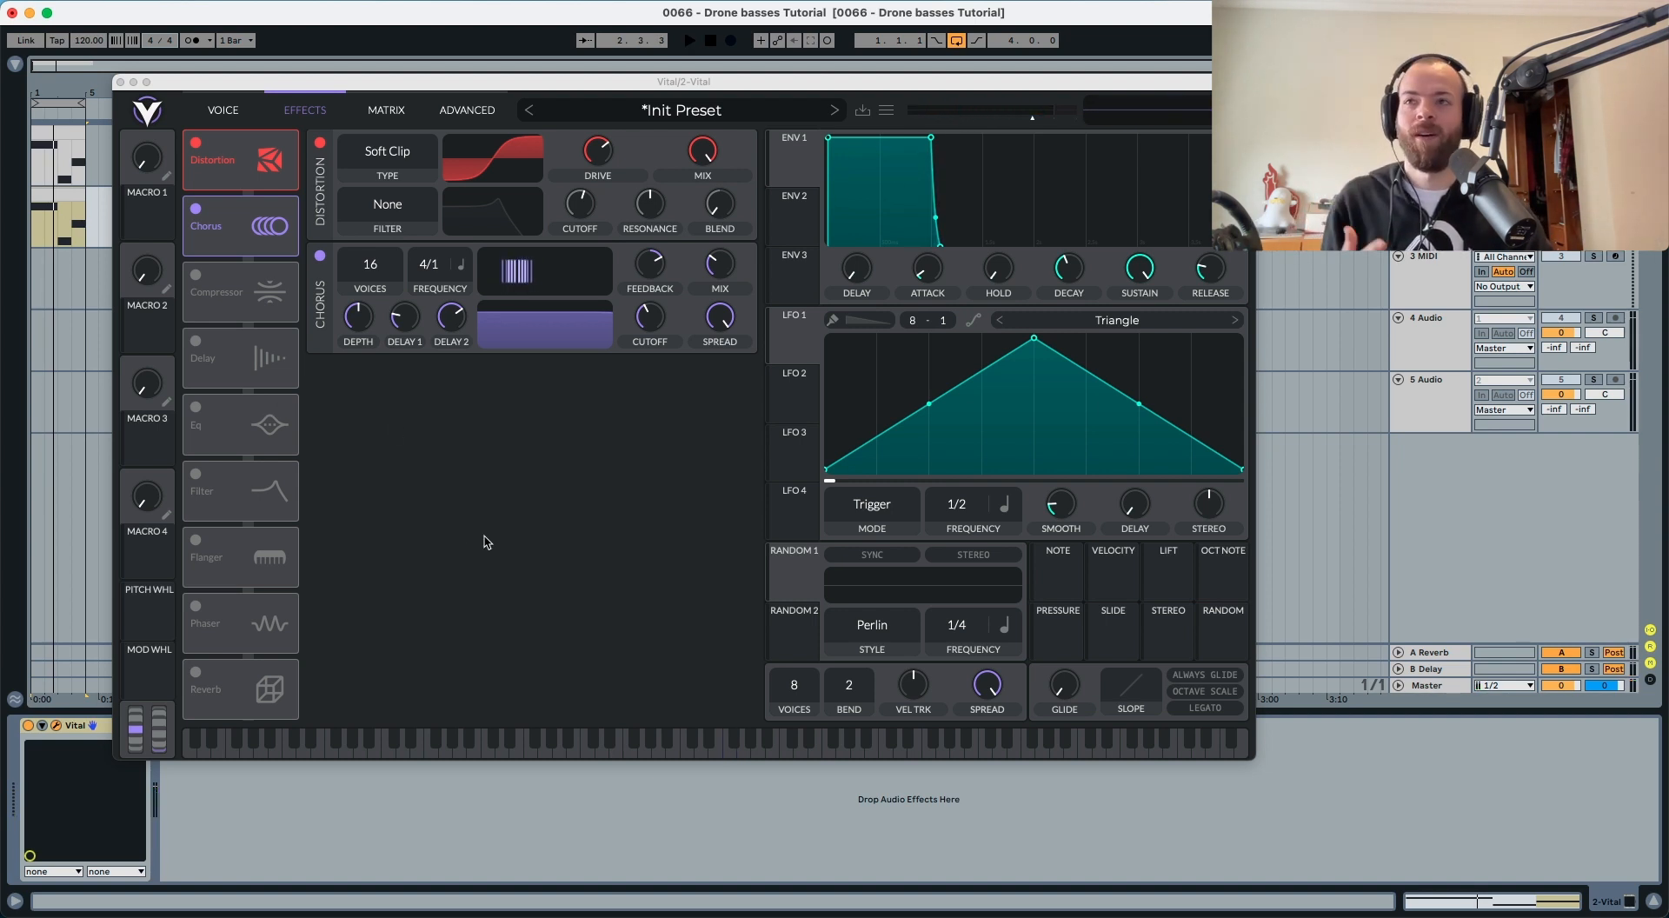
# Step: Enable the Phaser, place it directly after the Chorus and lower its mix and depth while the loop plays
pyautogui.click(213, 614)
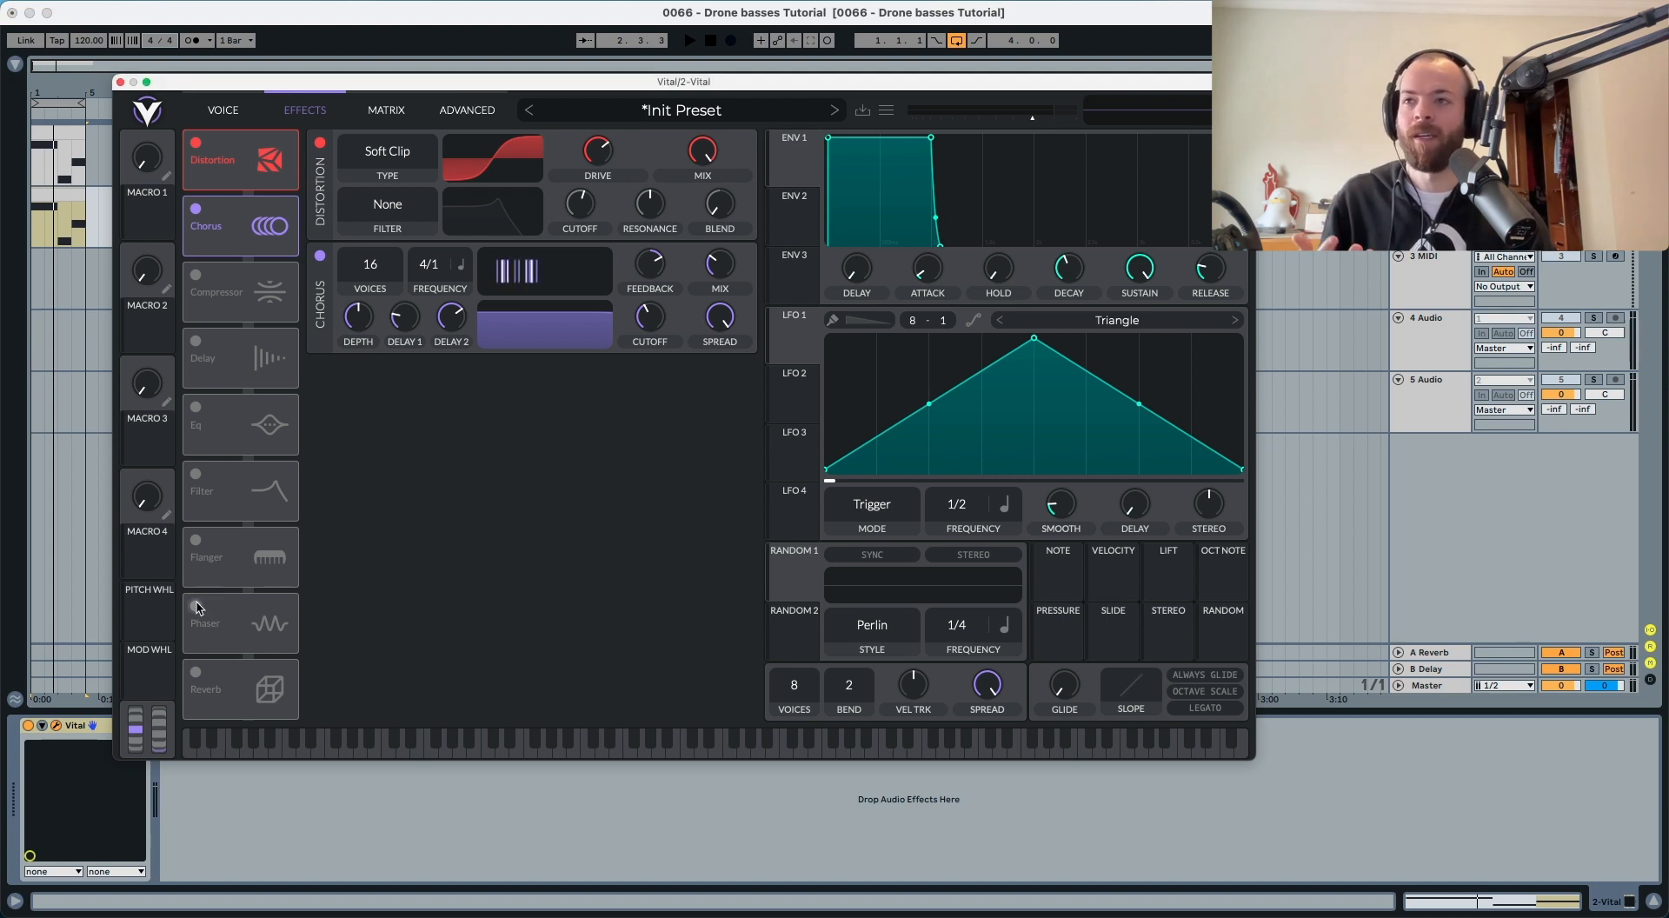
pyautogui.click(196, 608)
pyautogui.moveTo(208, 621); pyautogui.dragTo(209, 293)
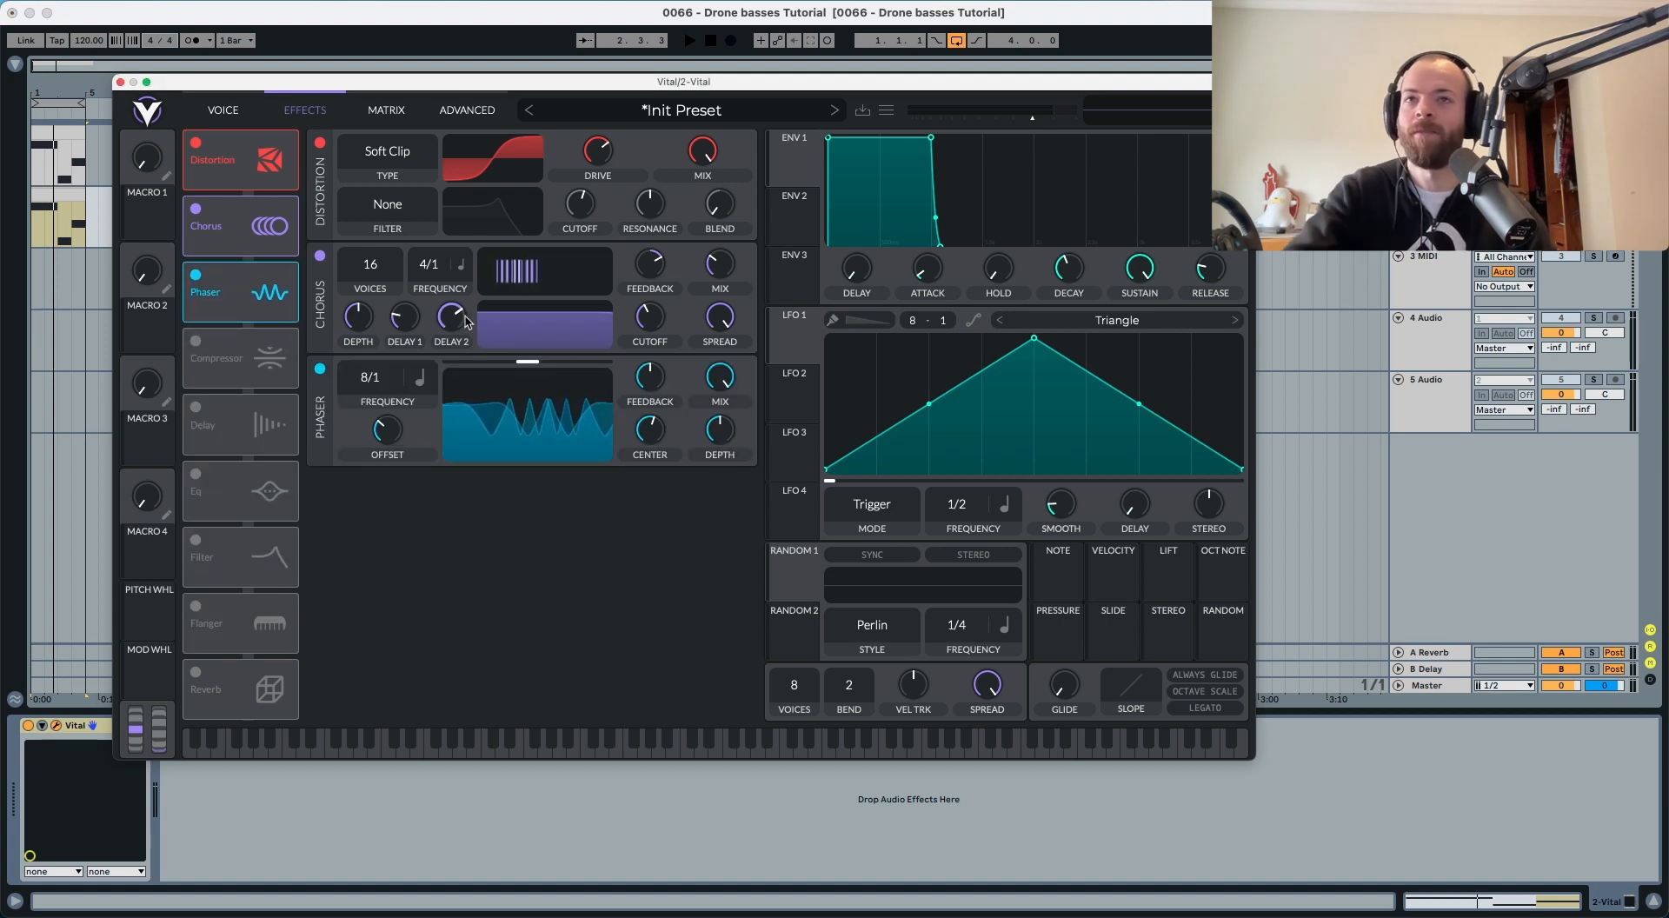
pyautogui.press('space')
pyautogui.moveTo(706, 445)
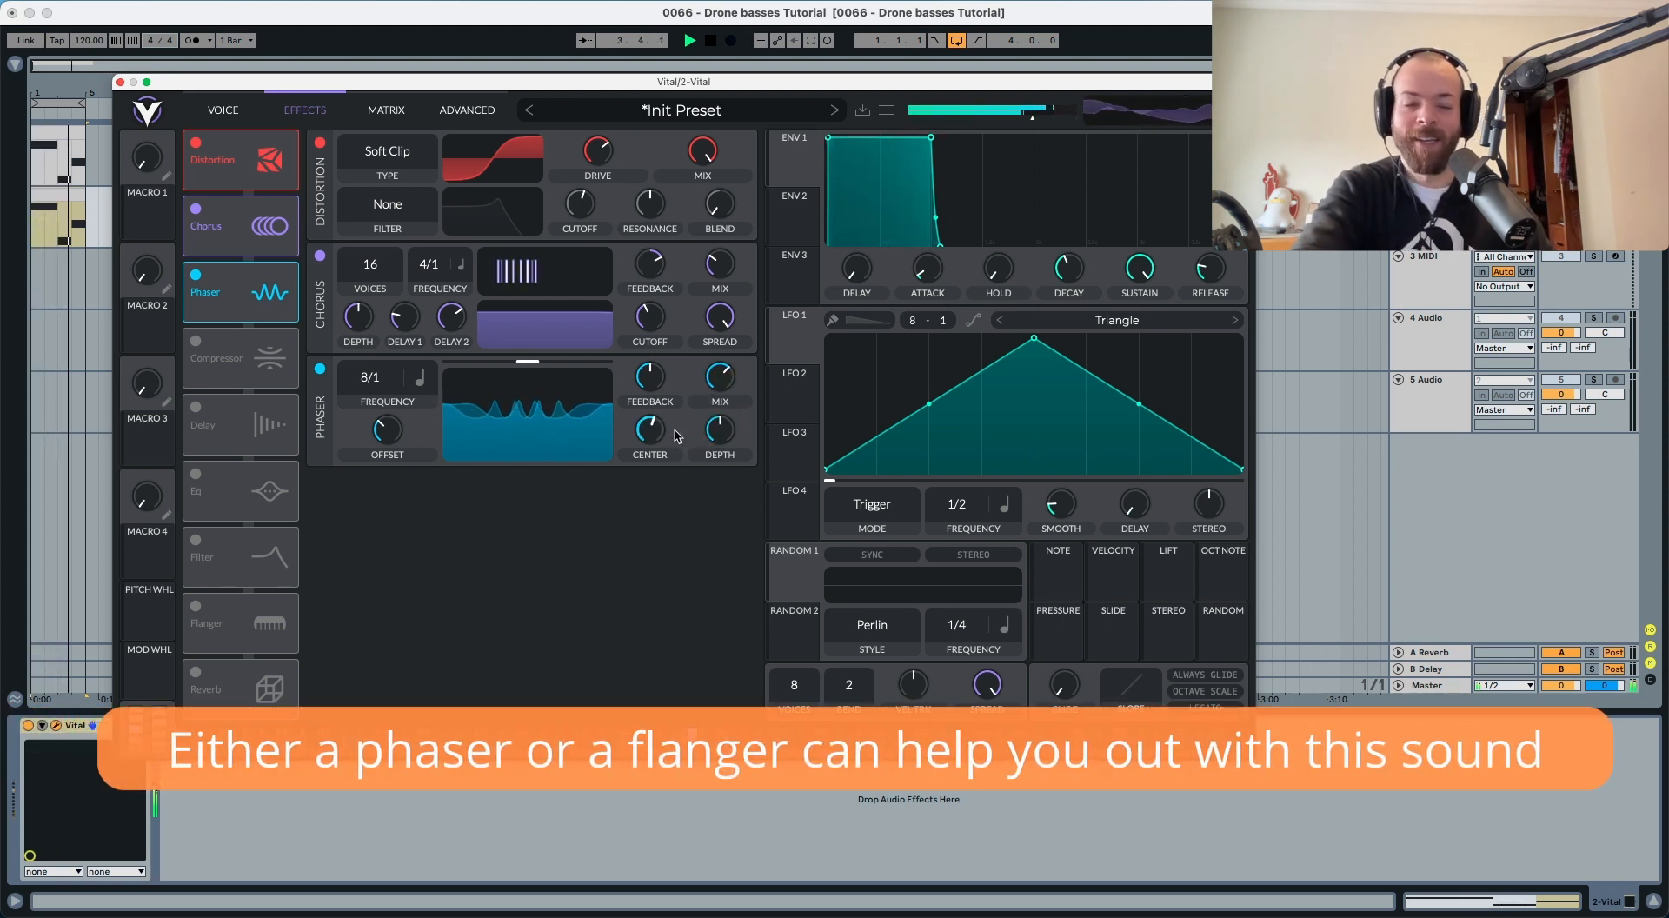
pyautogui.moveTo(647, 447)
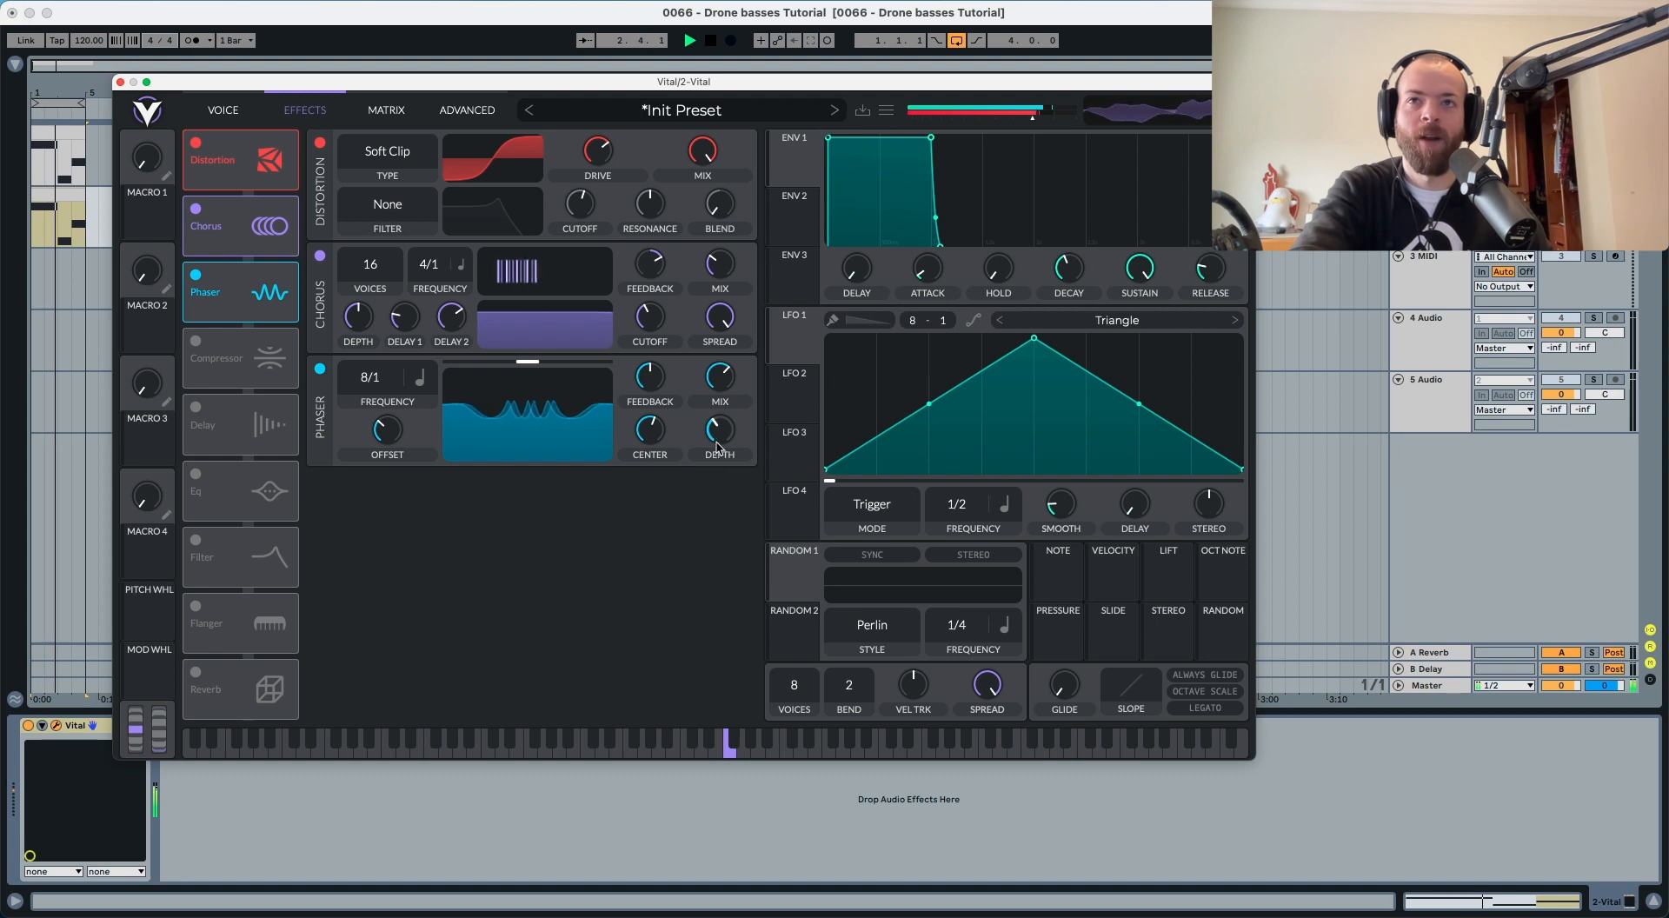
pyautogui.press('space')
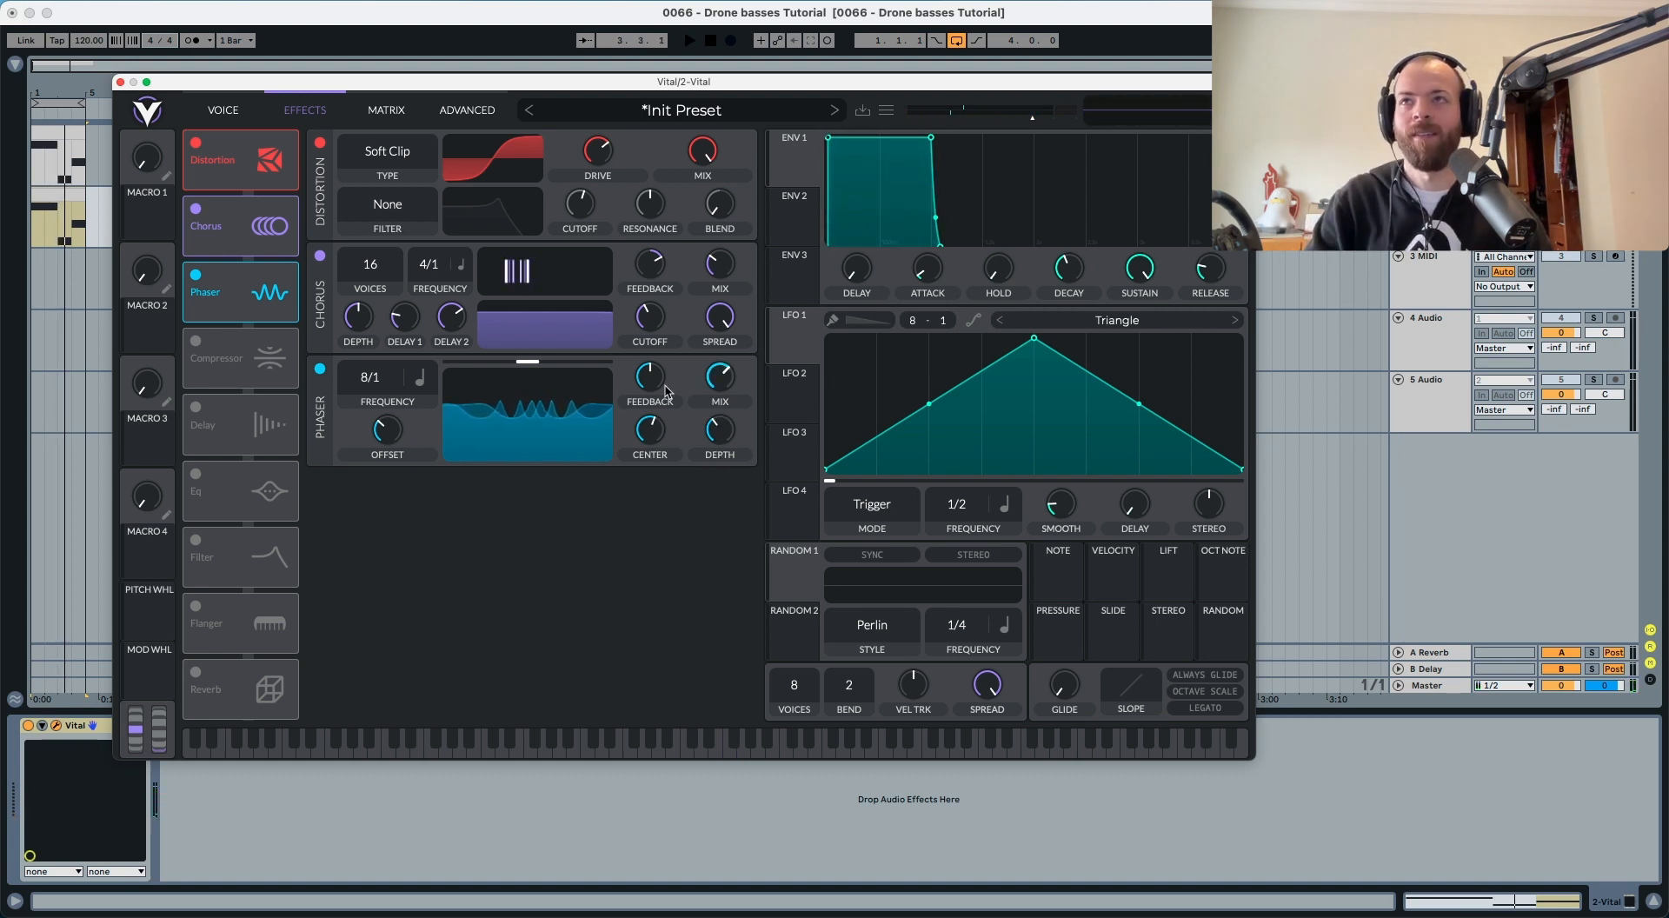
# Step: Raise Filter 1's cutoff slightly on the second drone patch and audition the result
pyautogui.click(224, 111)
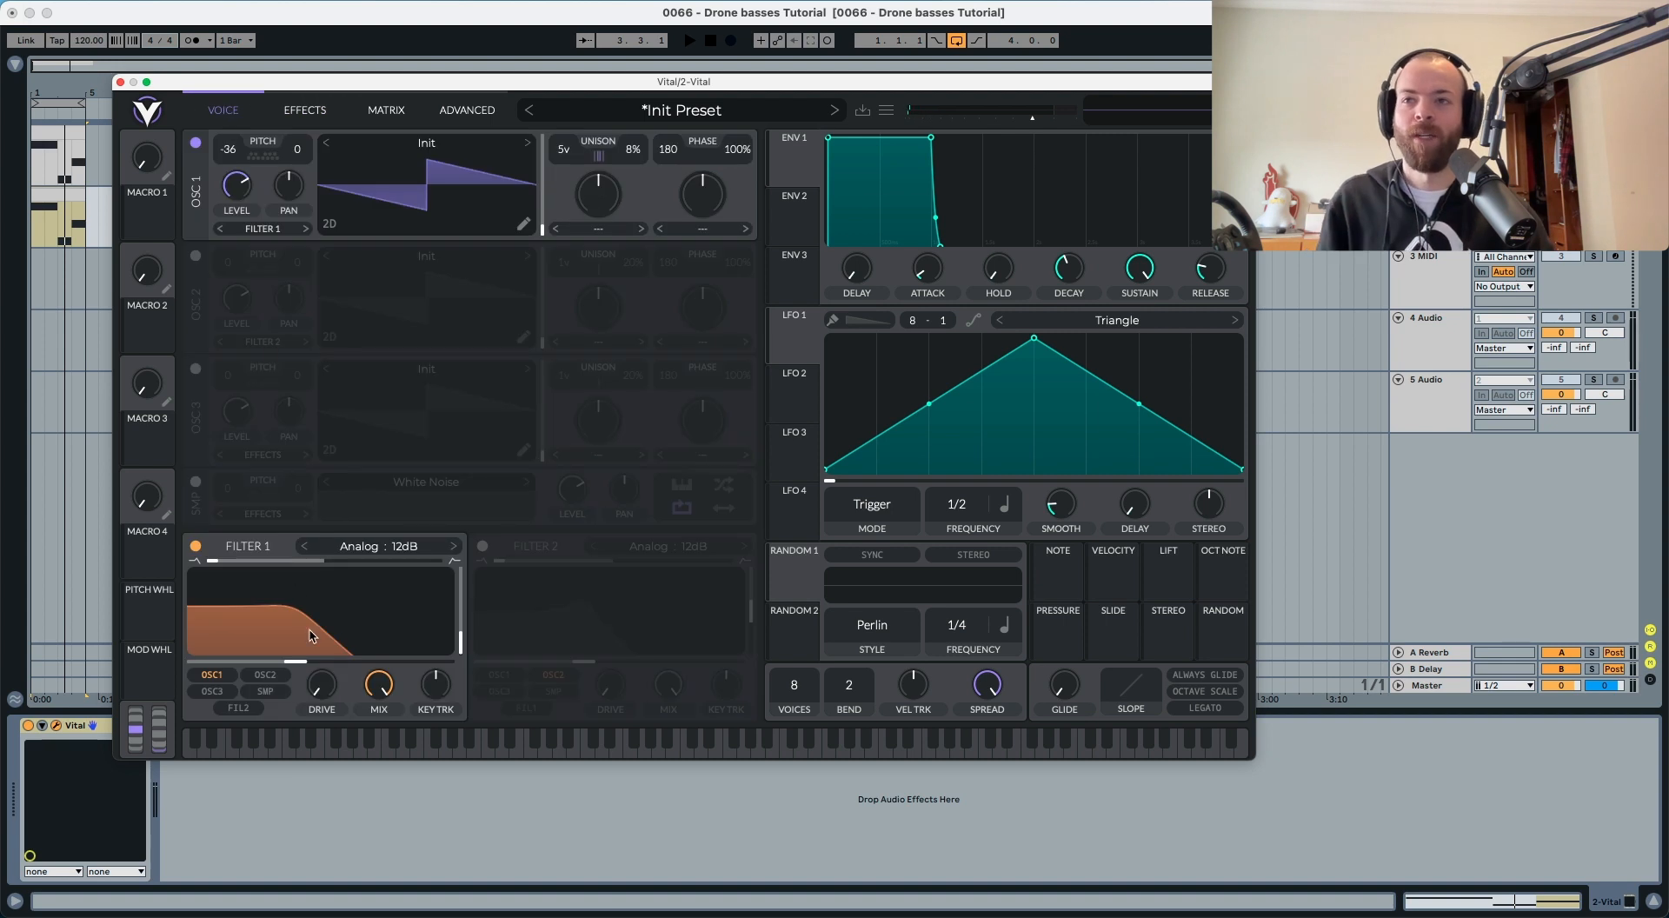
pyautogui.moveTo(304, 658); pyautogui.dragTo(331, 665)
pyautogui.press('space')
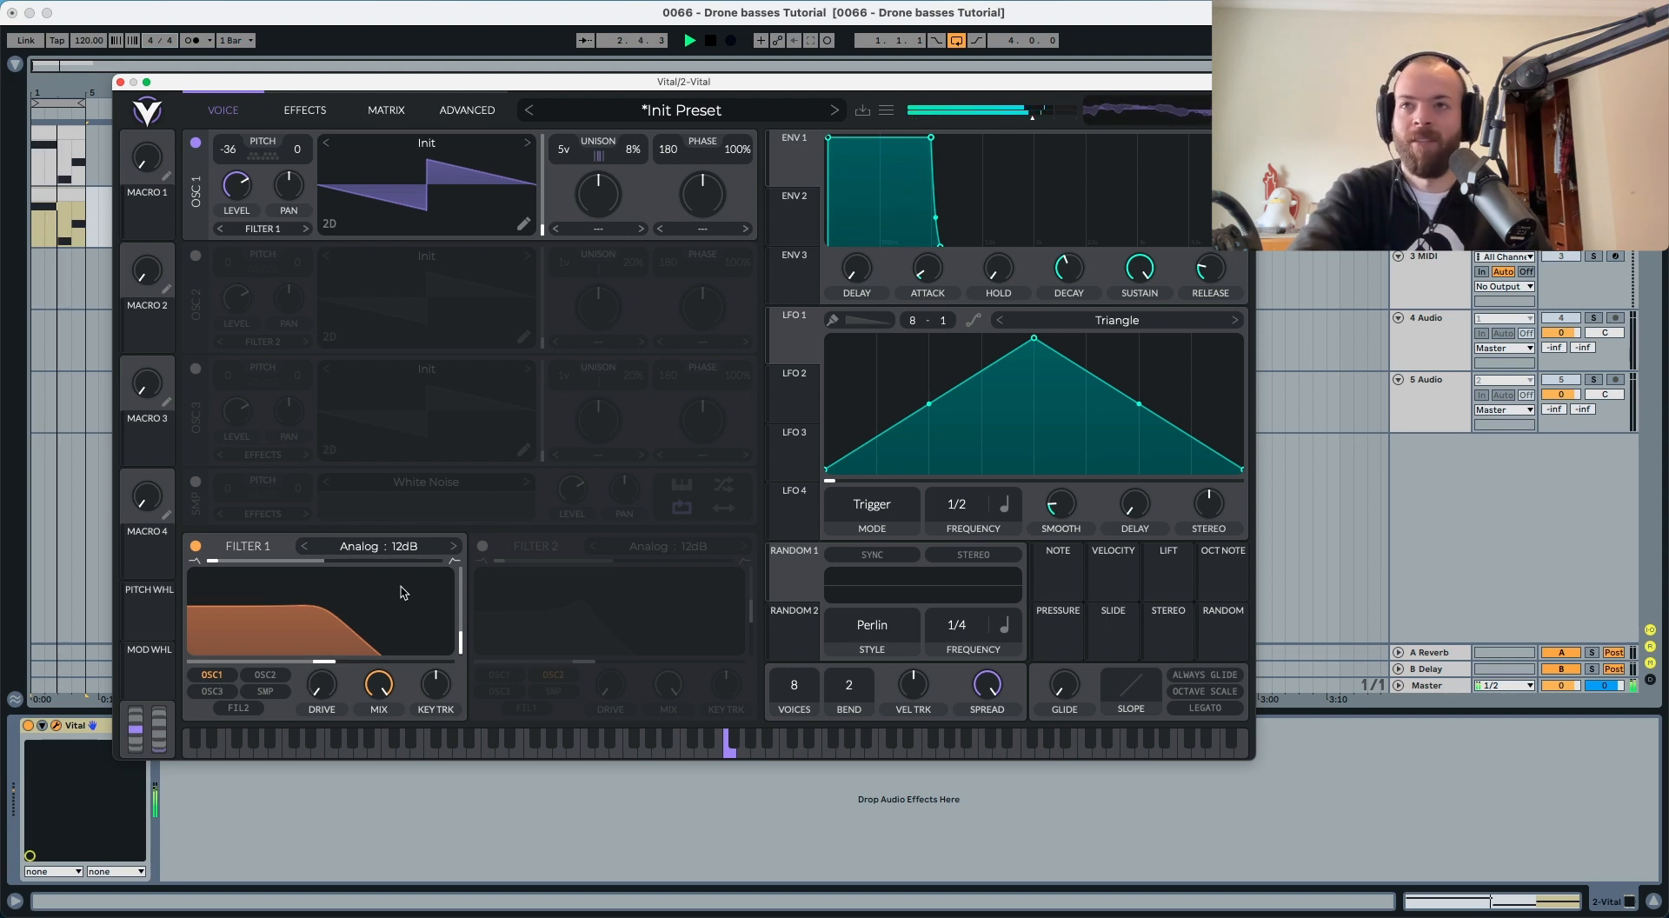
pyautogui.press('space')
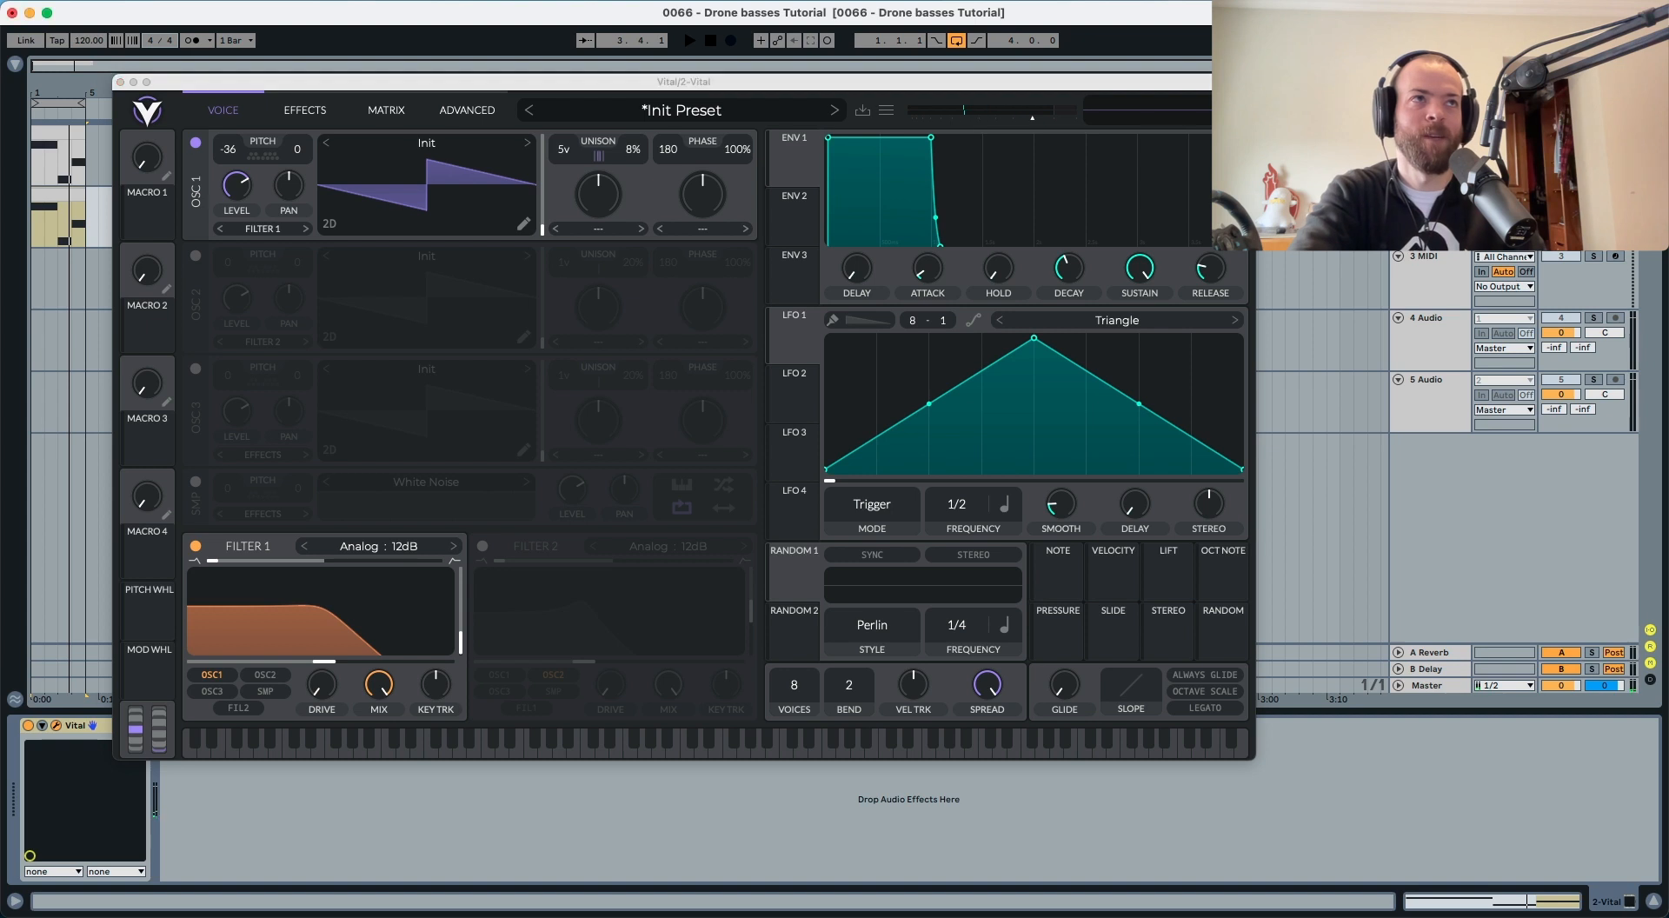
# Step: Audition the second drone patch and duplicate the first drone's Vital track as the starting point for a third drone
pyautogui.press('space')
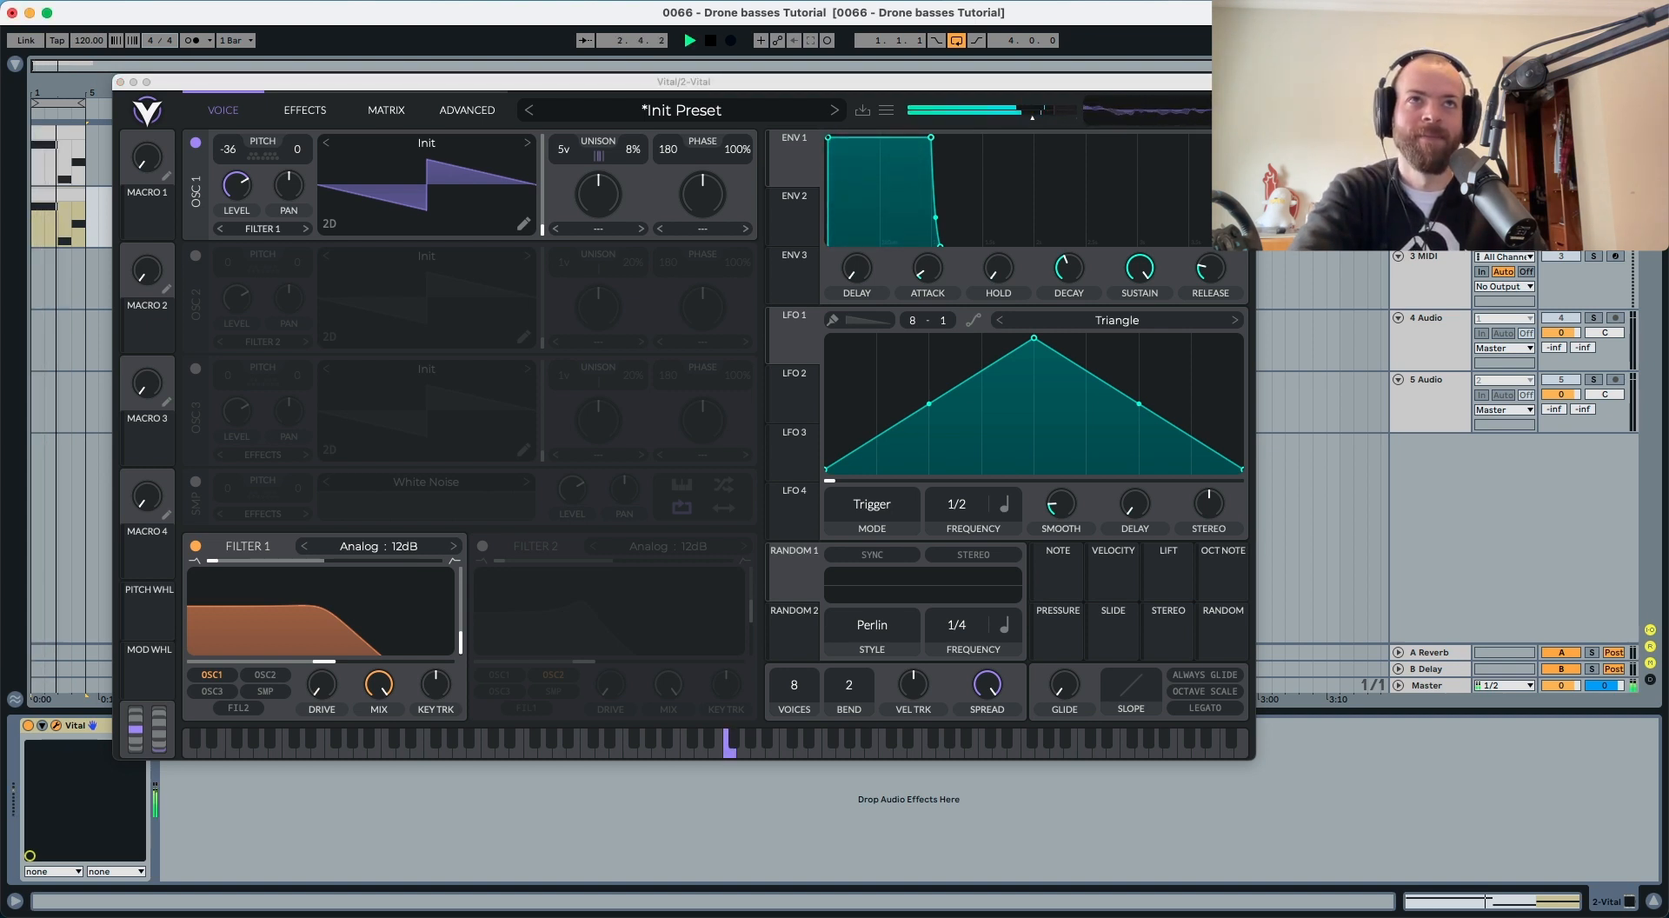
pyautogui.press('Up')
pyautogui.click(1444, 201)
pyautogui.press('space')
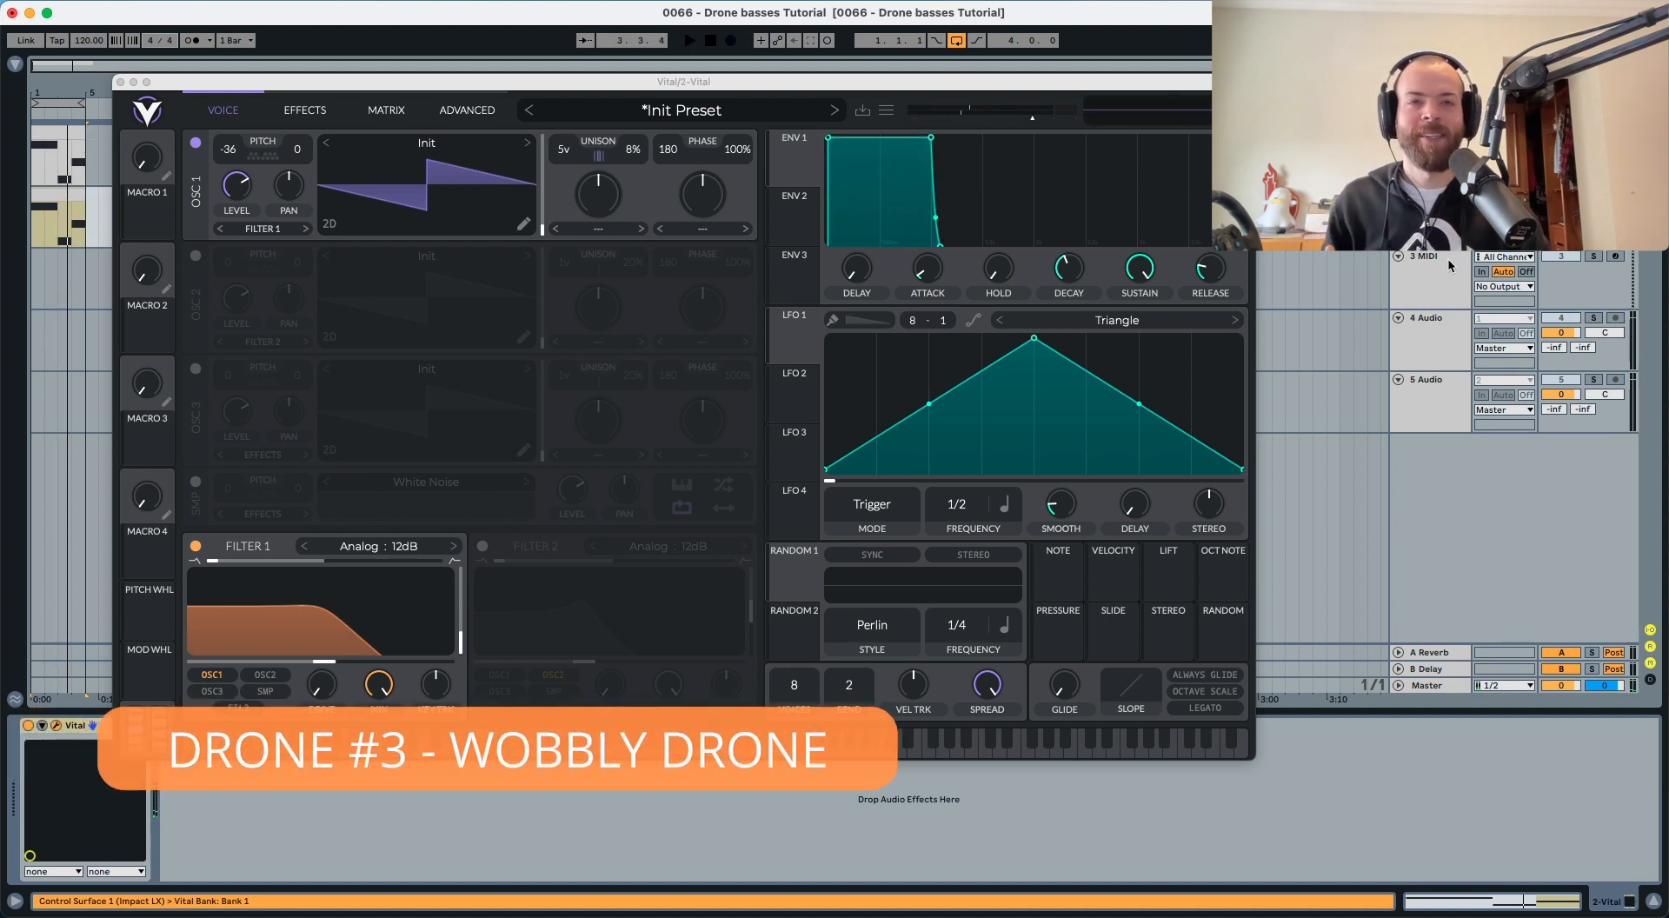
pyautogui.press('Up')
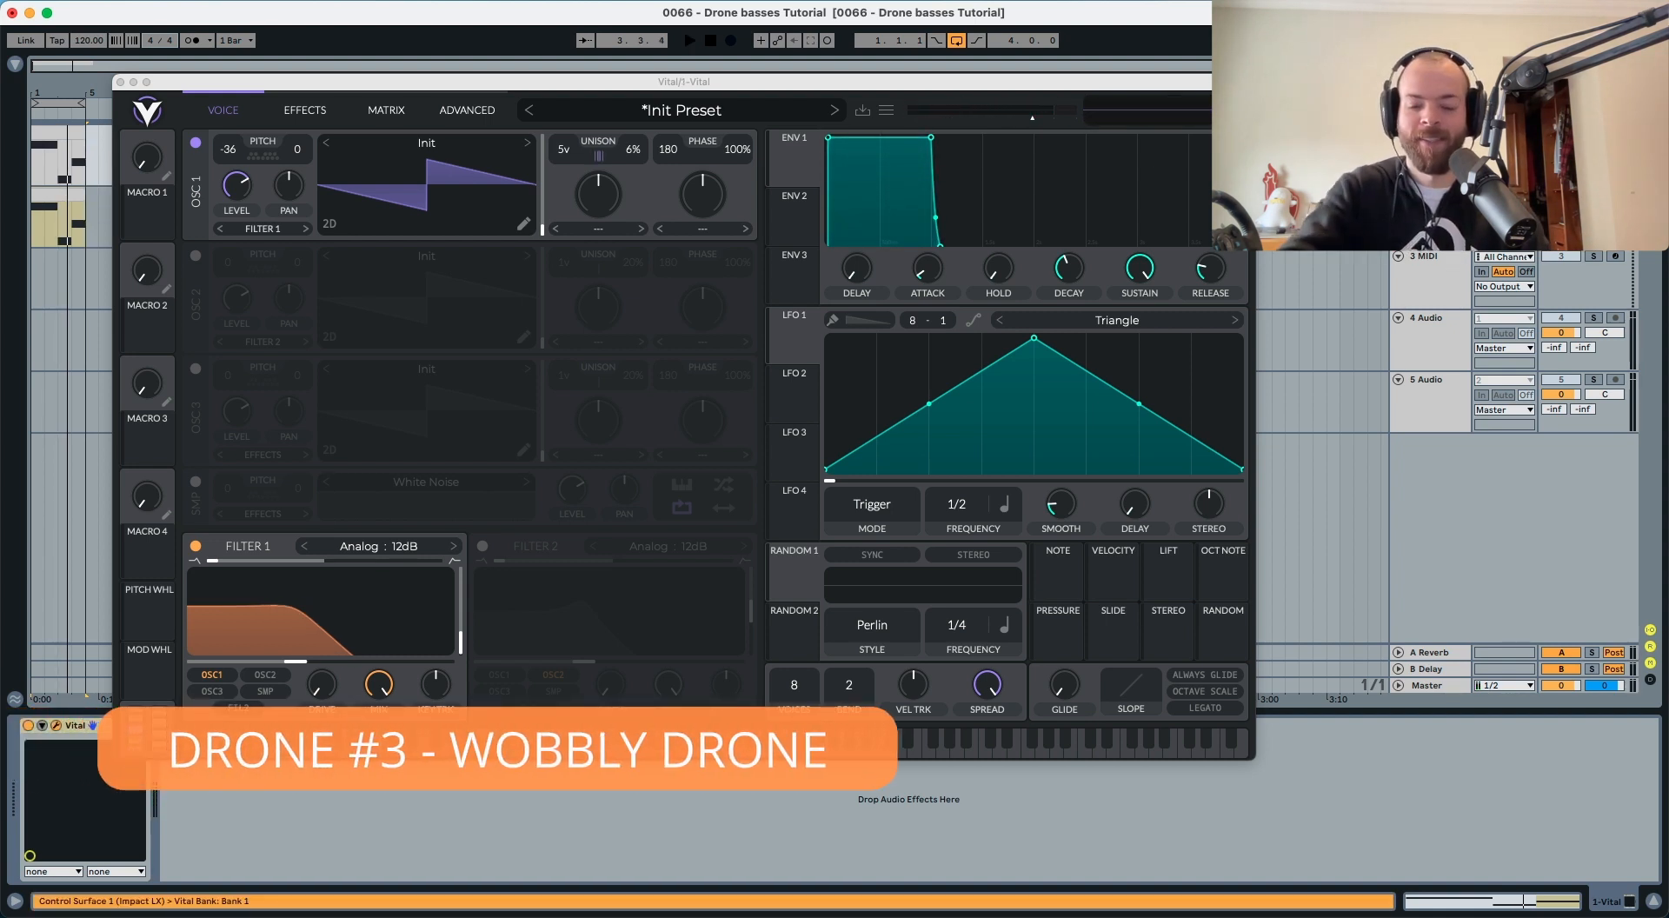
pyautogui.press('super+d')
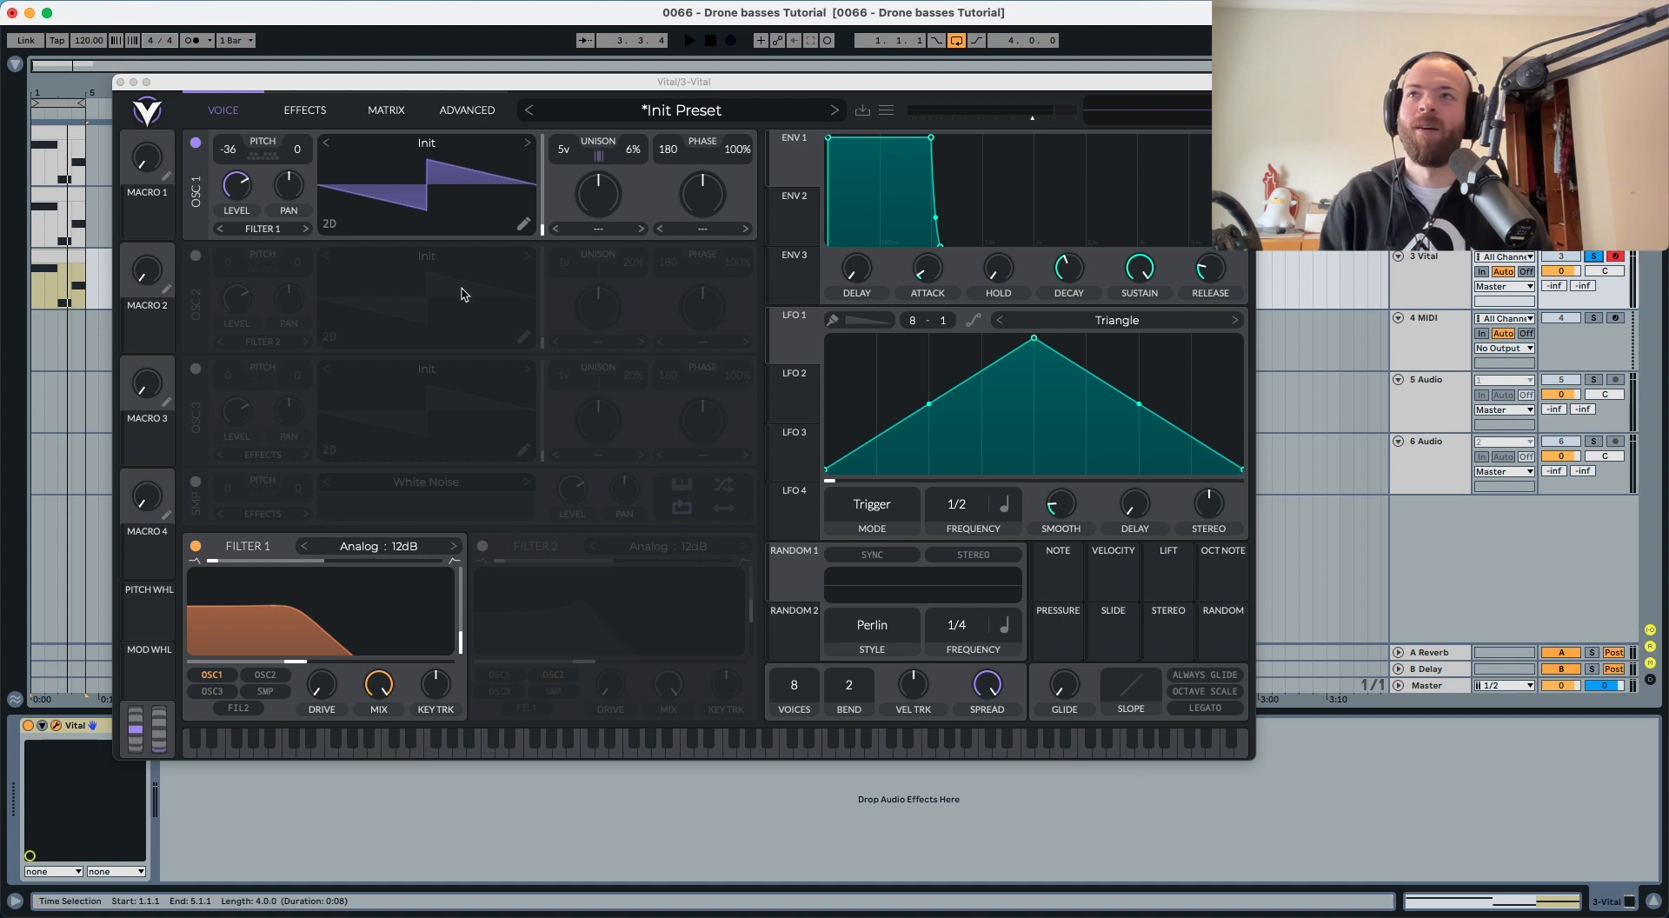
# Step: Enable oscillator 2 on the third drone, transpose it to -24 and give it 7 unison voices at 8% detune
pyautogui.click(196, 256)
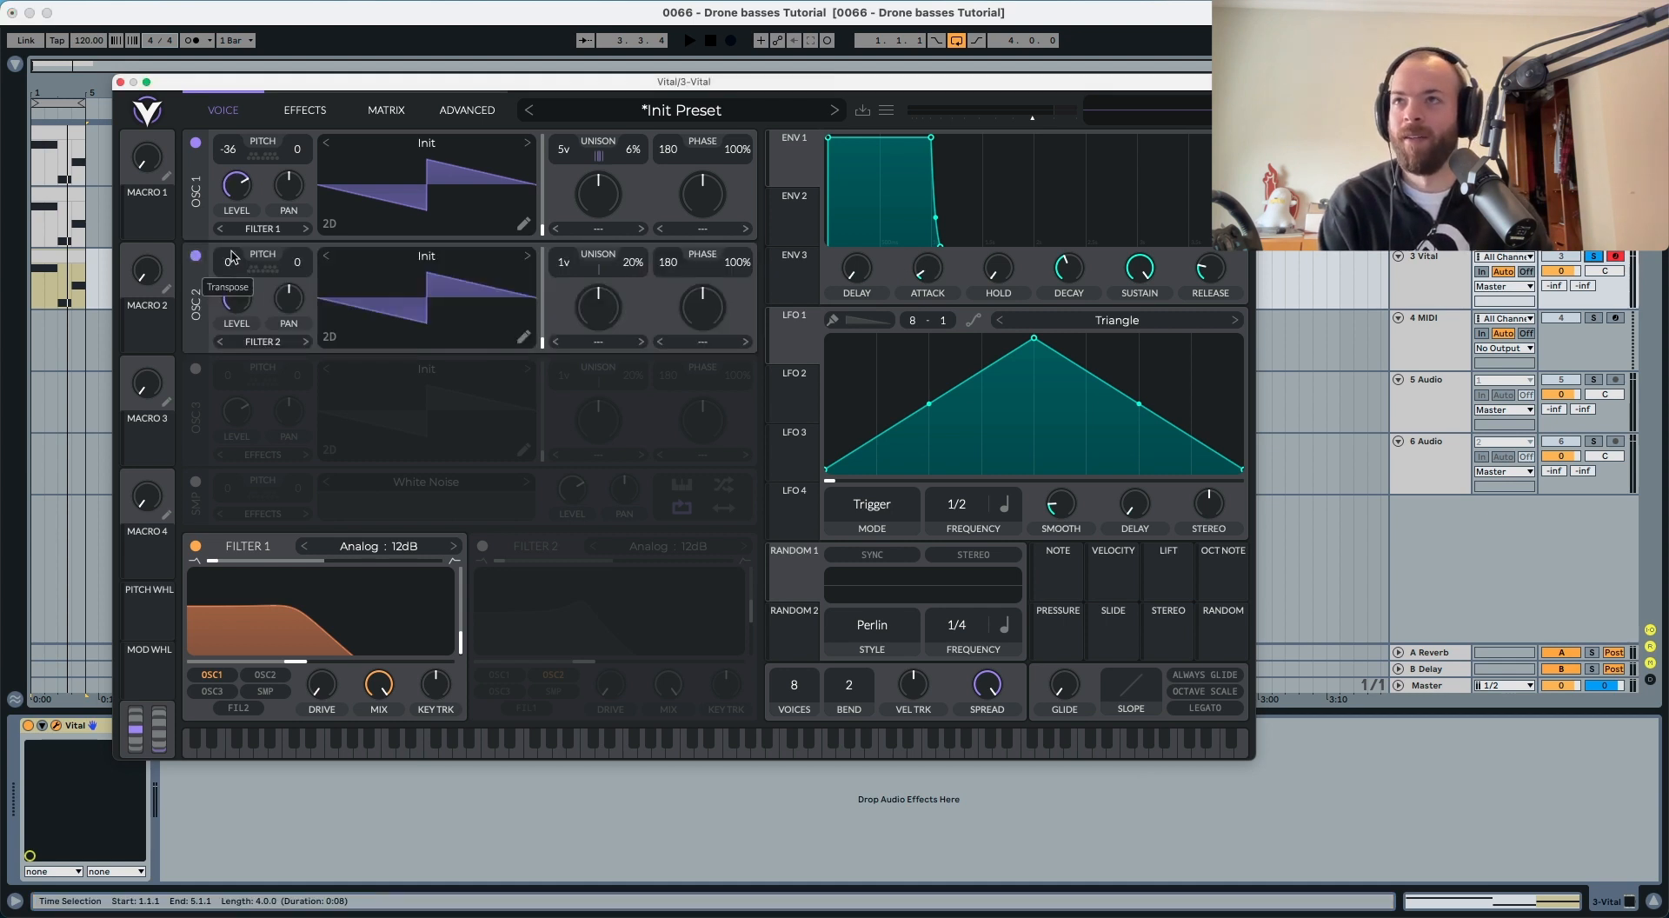
pyautogui.moveTo(239, 330); pyautogui.dragTo(234, 489)
pyautogui.press('space')
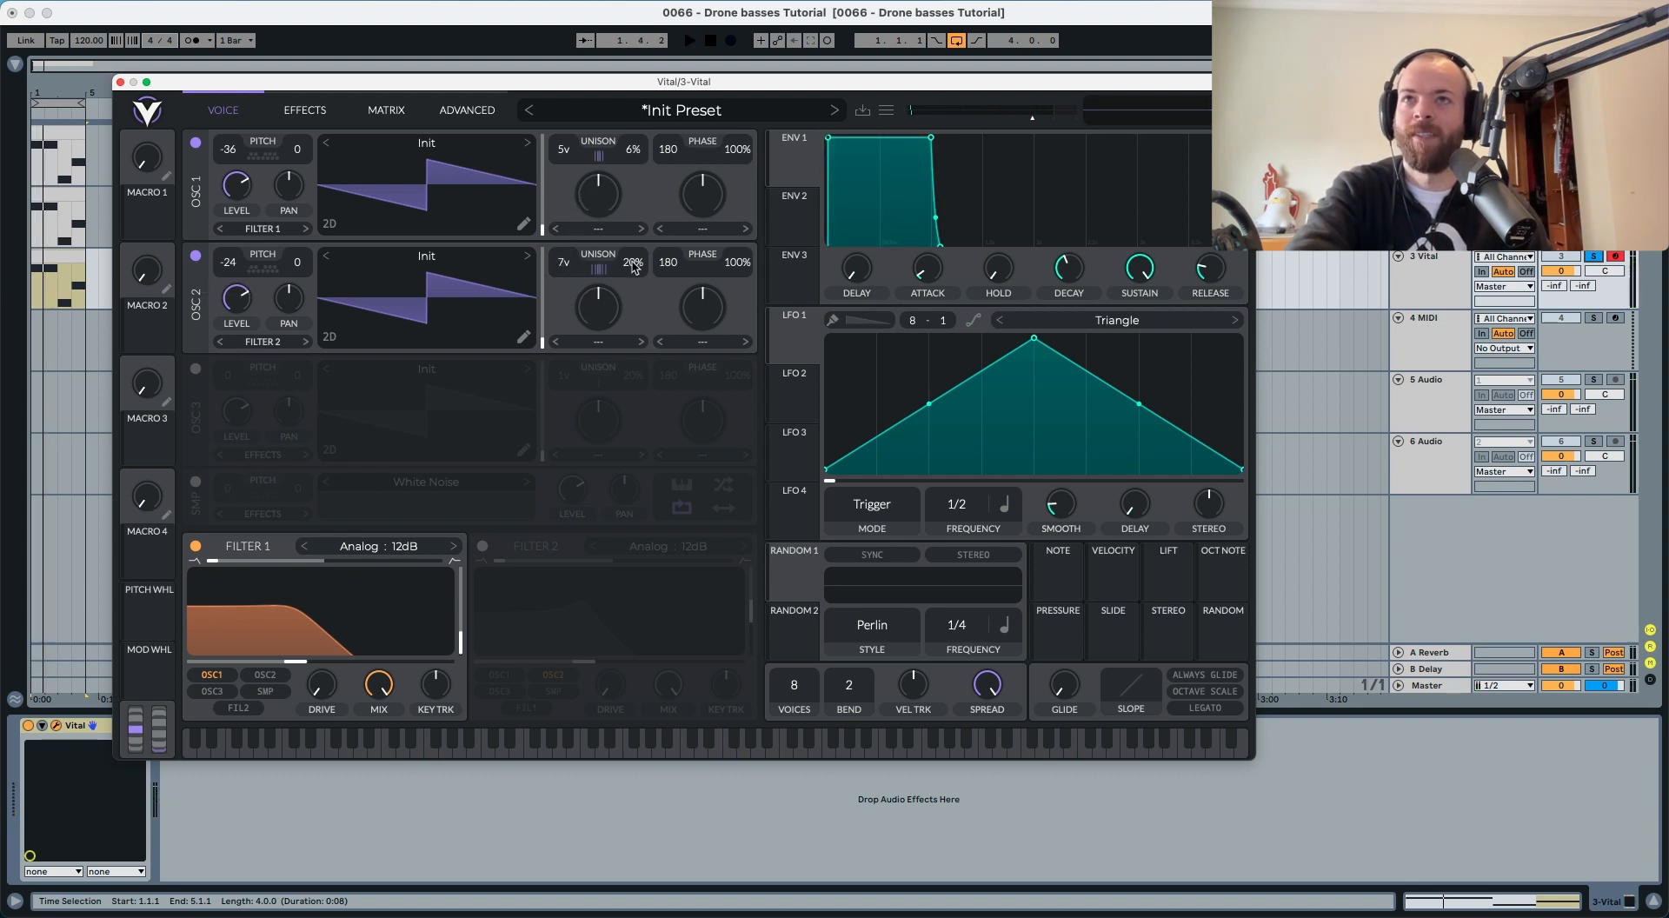
pyautogui.scroll(-1, 632, 300)
pyautogui.press('space')
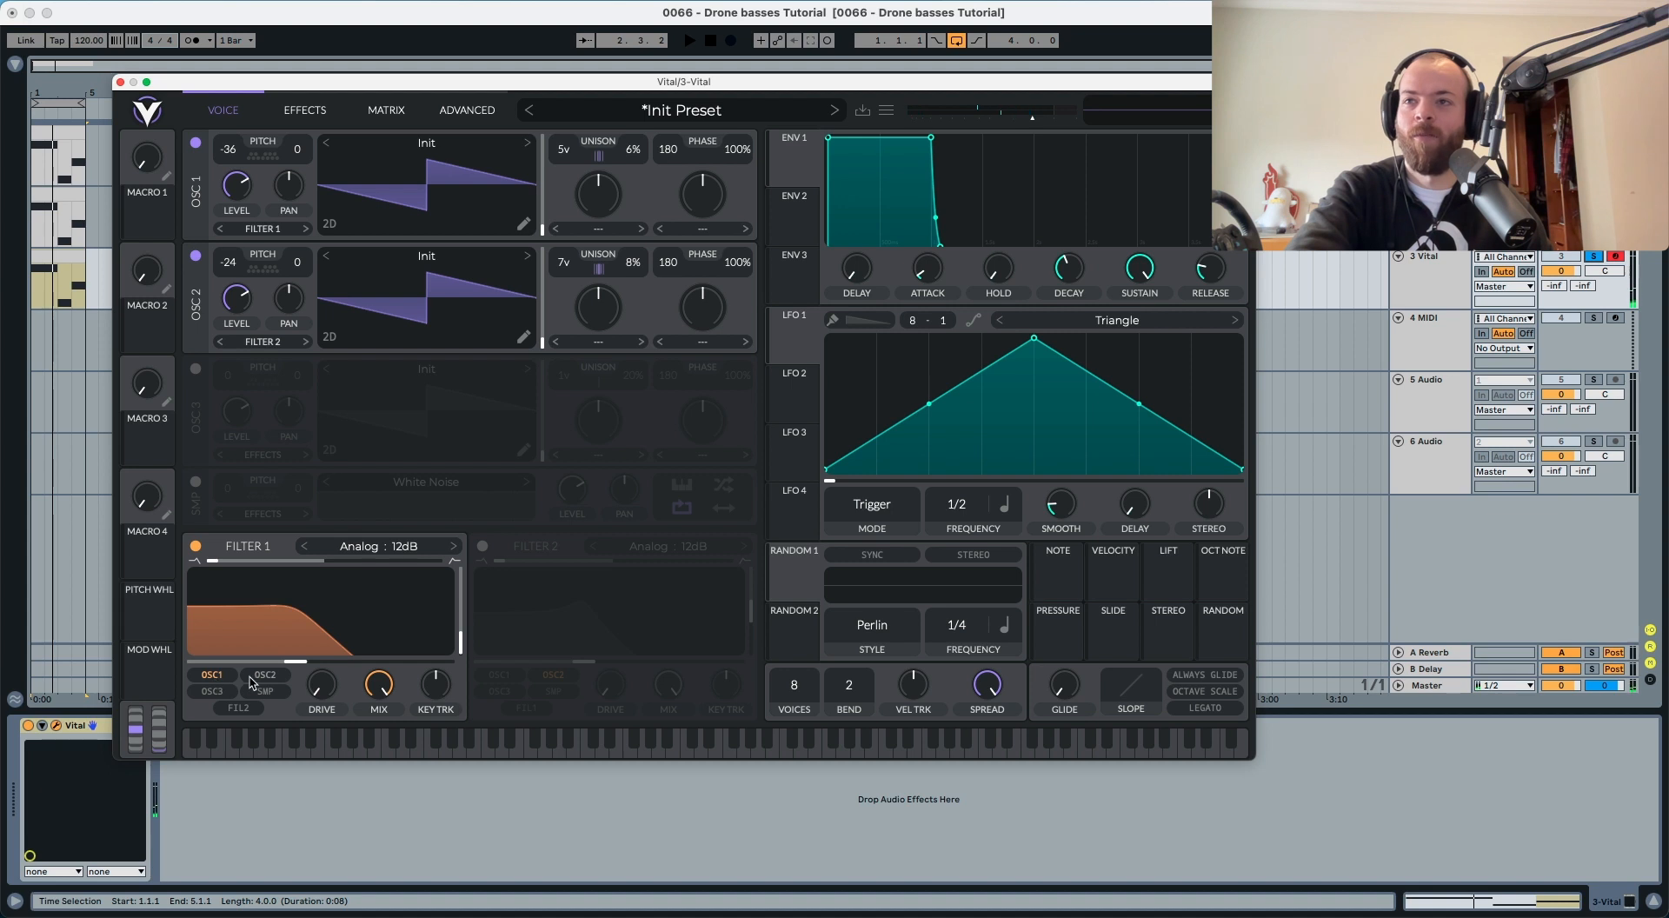
# Step: Route oscillators 2 and 3 into Filter 1 while the loop plays
pyautogui.press('space')
pyautogui.click(212, 691)
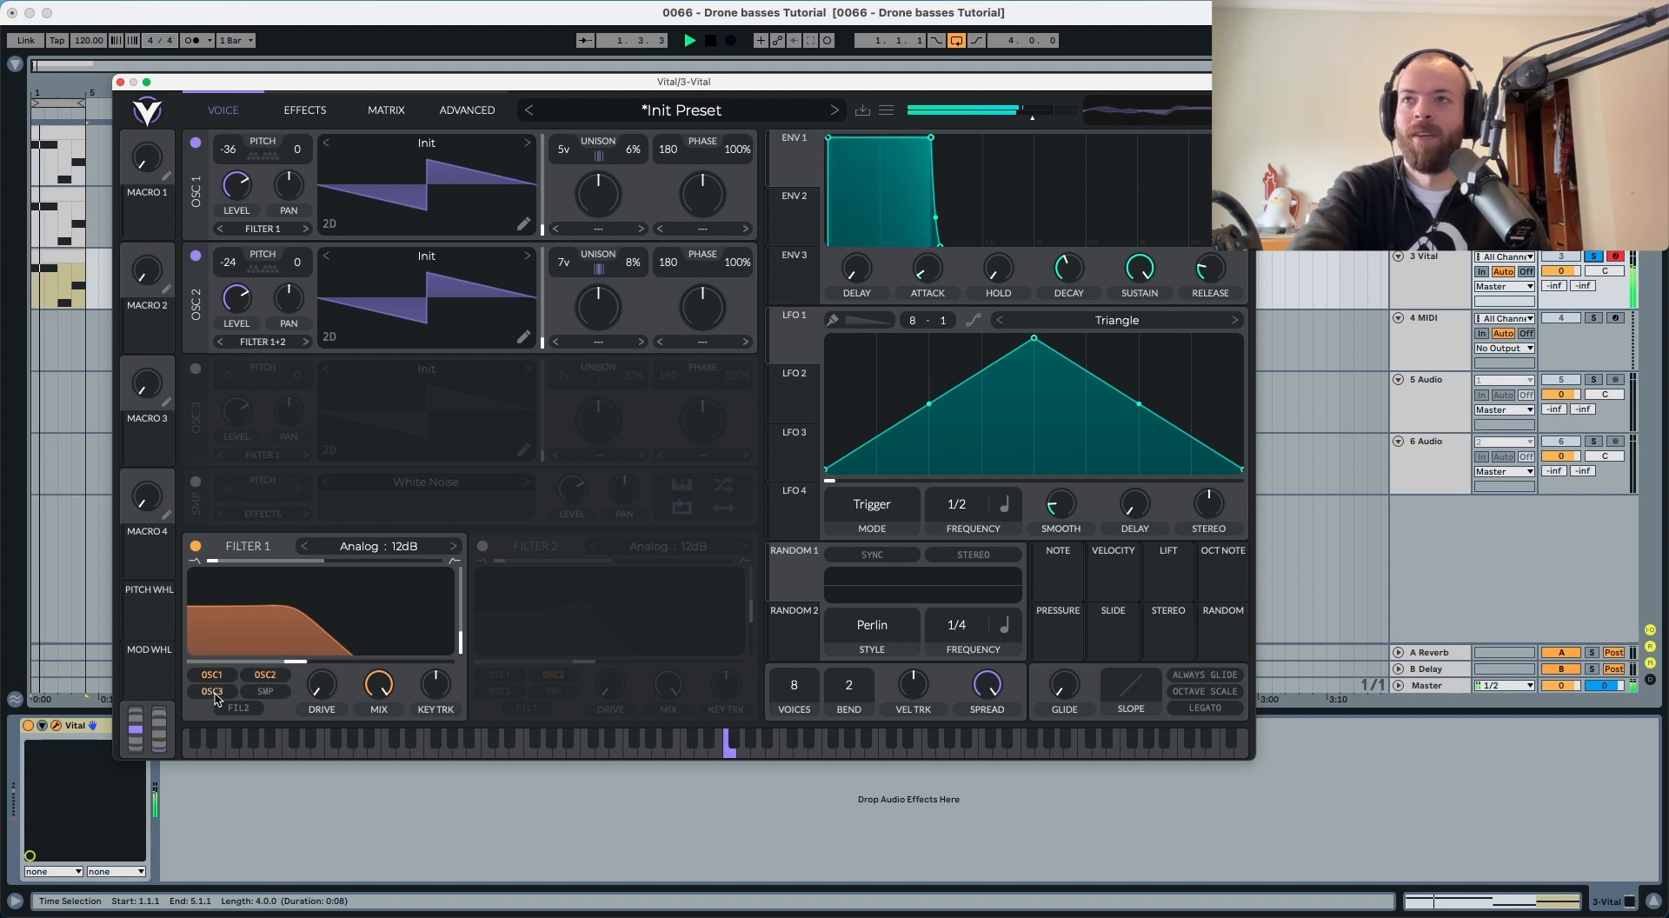
pyautogui.press('space')
# Step: Enable oscillator 3, transpose it to -5, set 5 unison voices at 5% detune and audition the layered sound
pyautogui.click(196, 369)
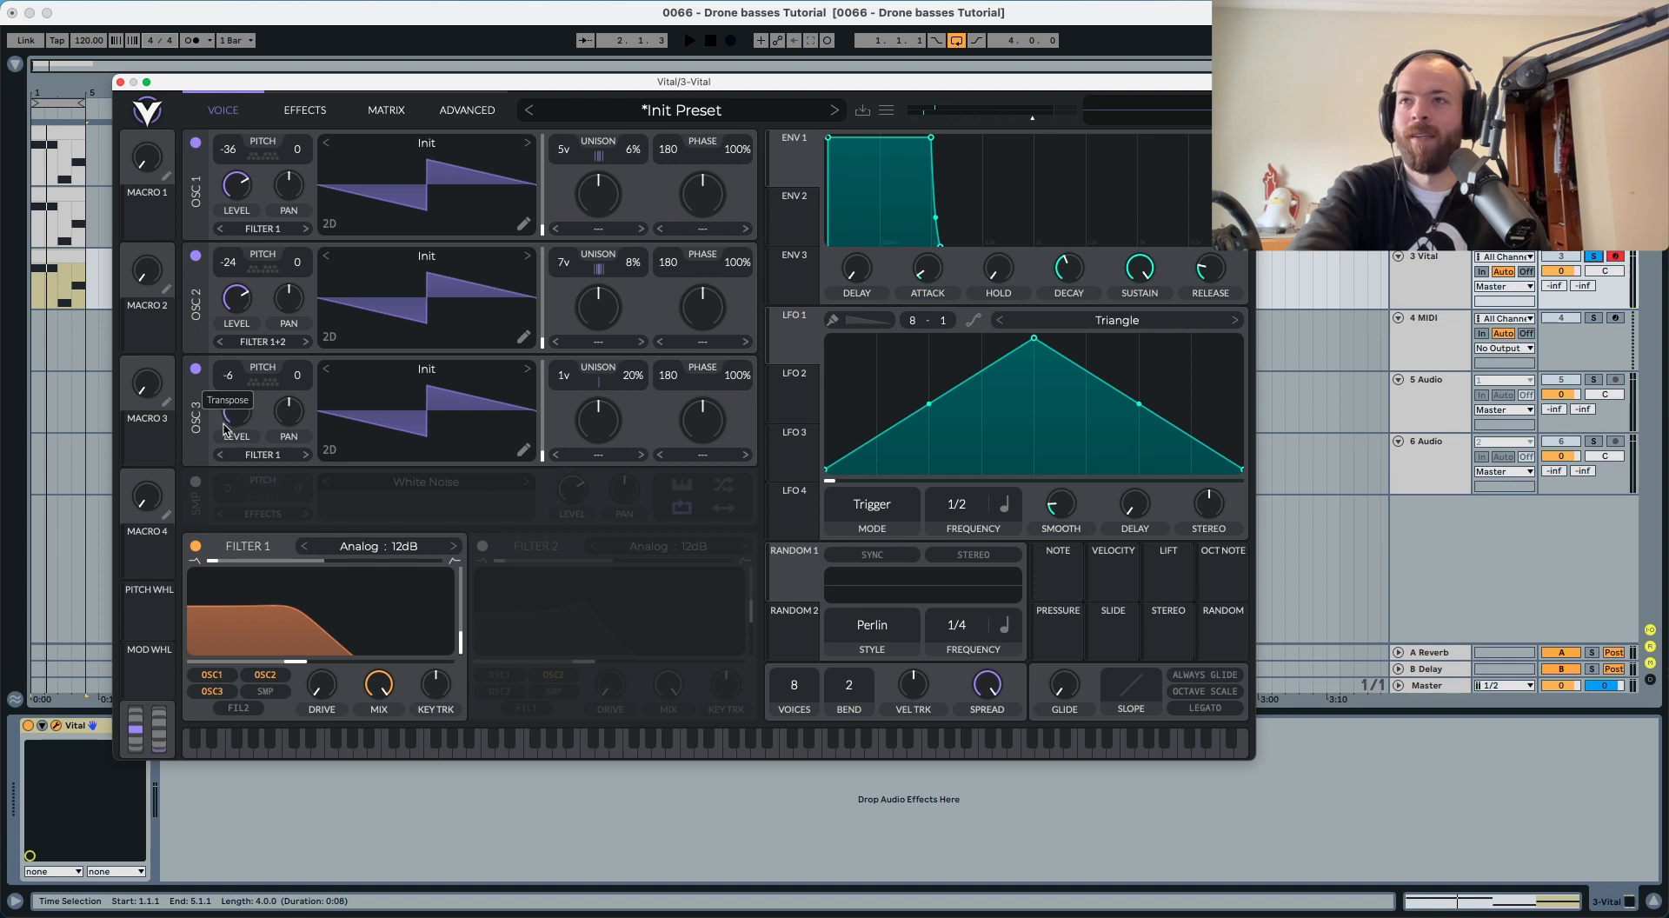
pyautogui.press('space')
pyautogui.moveTo(223, 425); pyautogui.dragTo(225, 416)
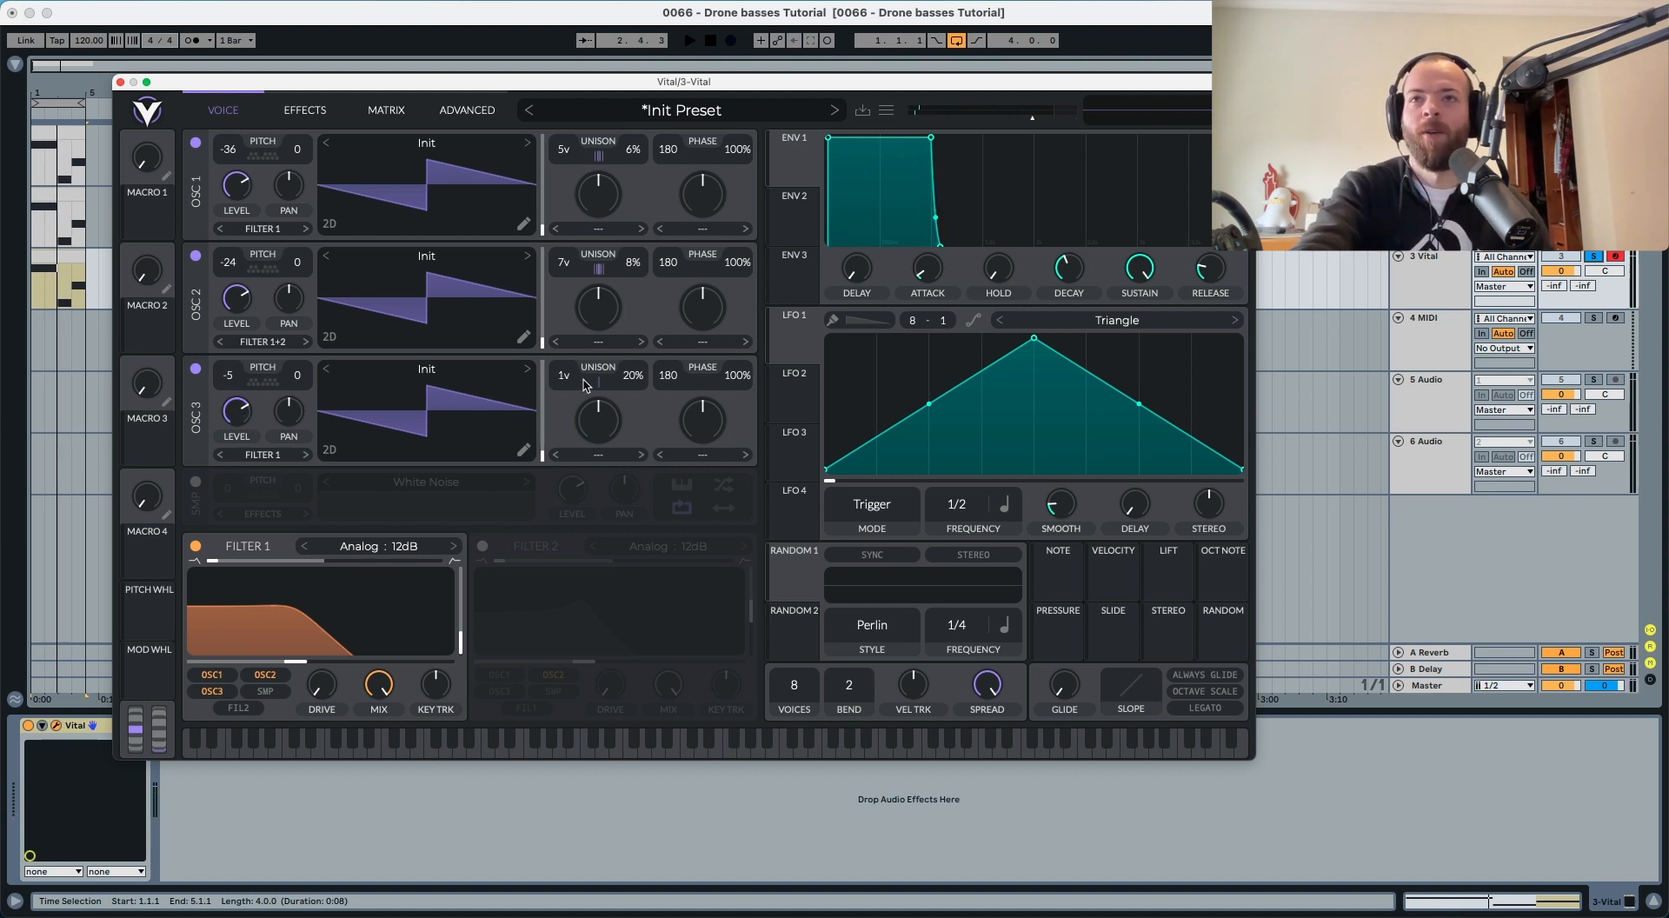
pyautogui.press('space')
pyautogui.moveTo(575, 349); pyautogui.dragTo(632, 416)
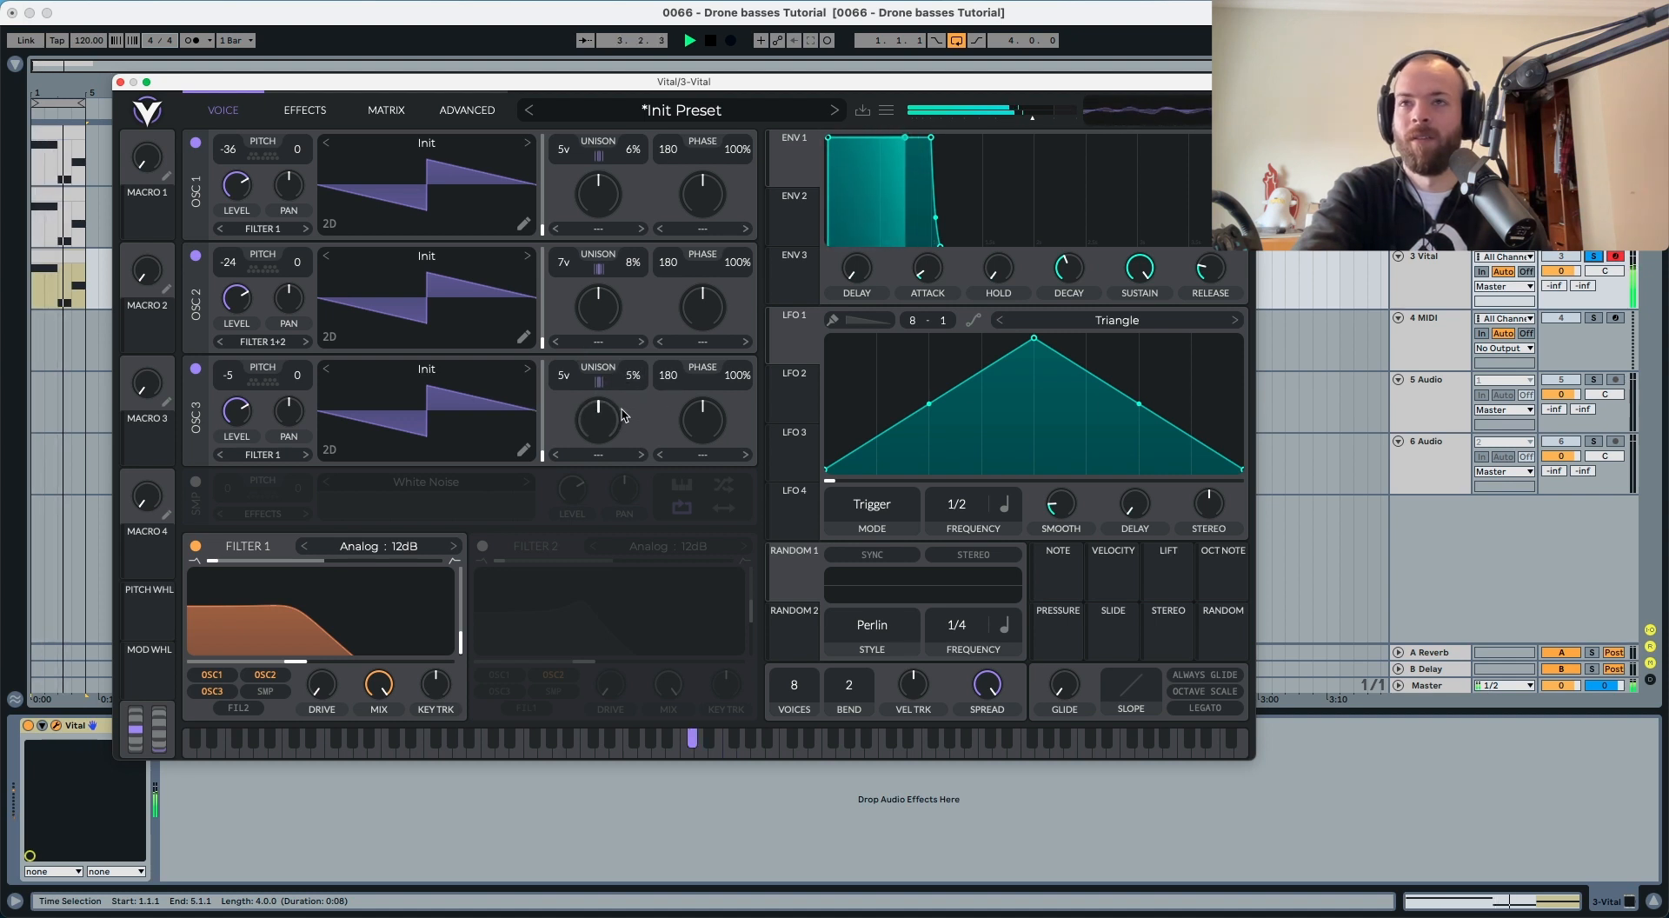
pyautogui.press('space')
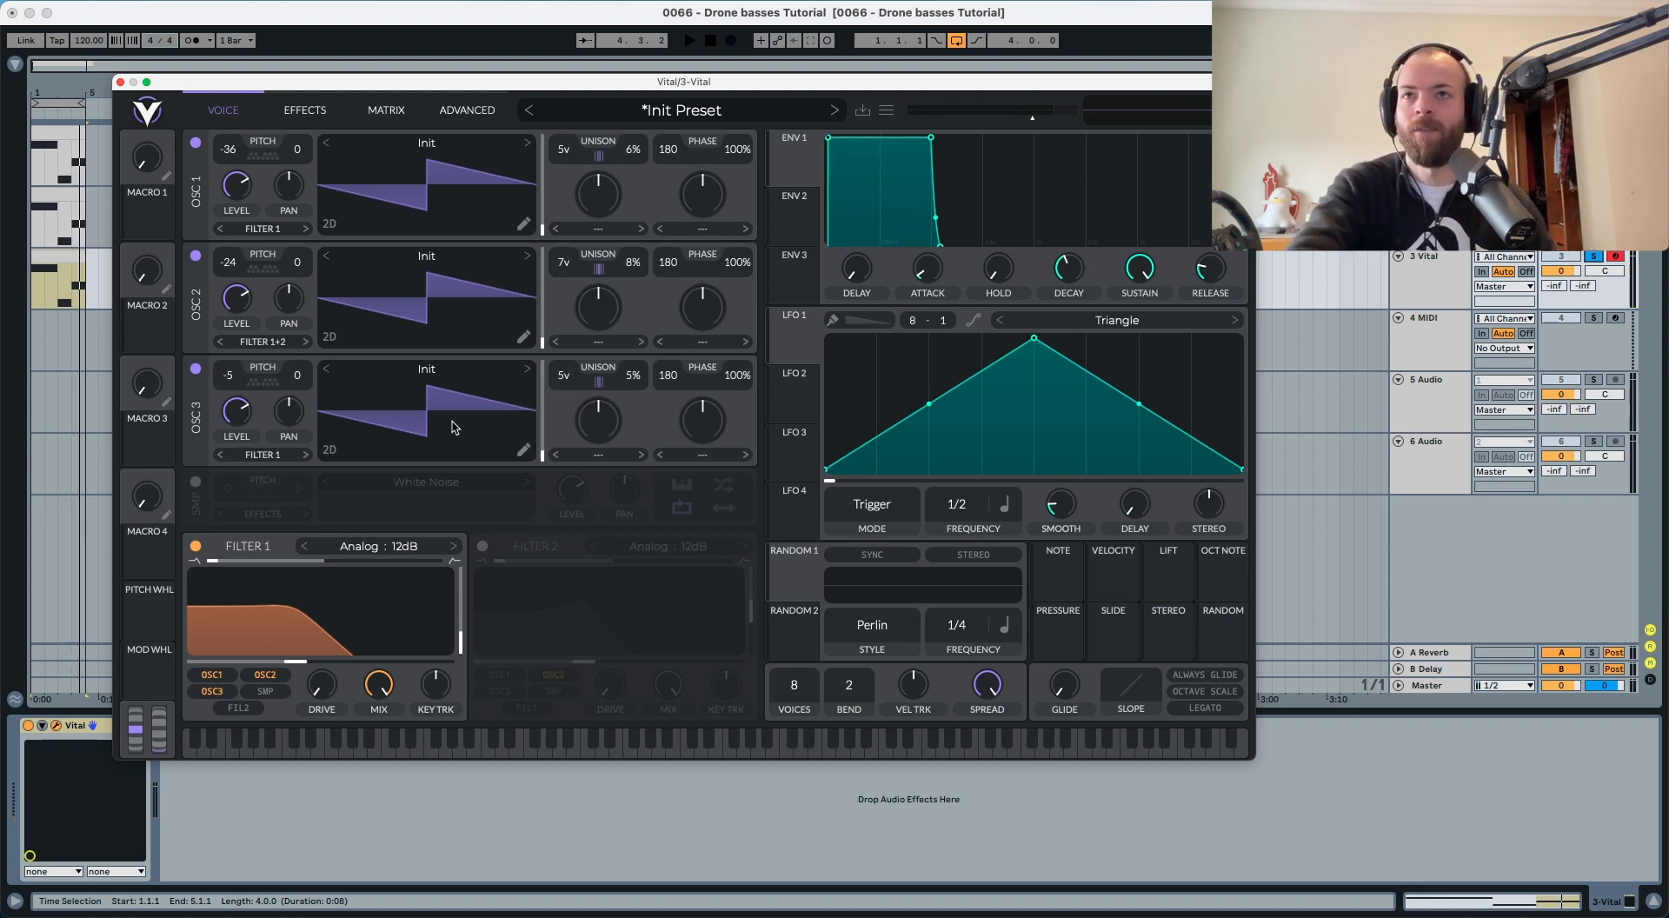
pyautogui.press('space')
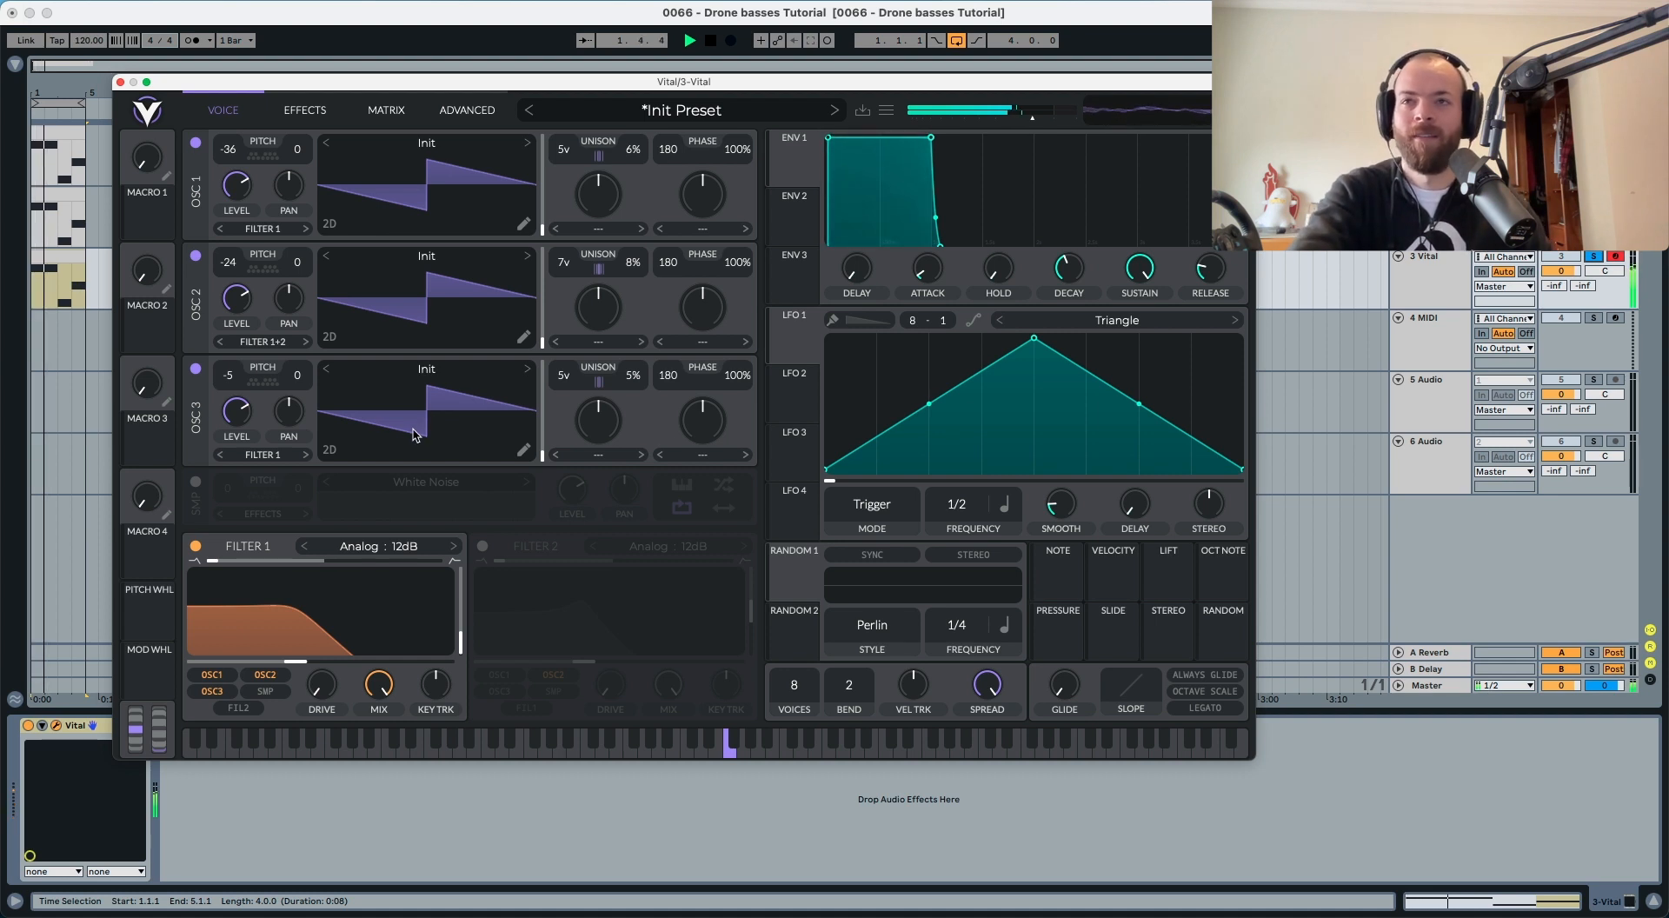
pyautogui.press('space')
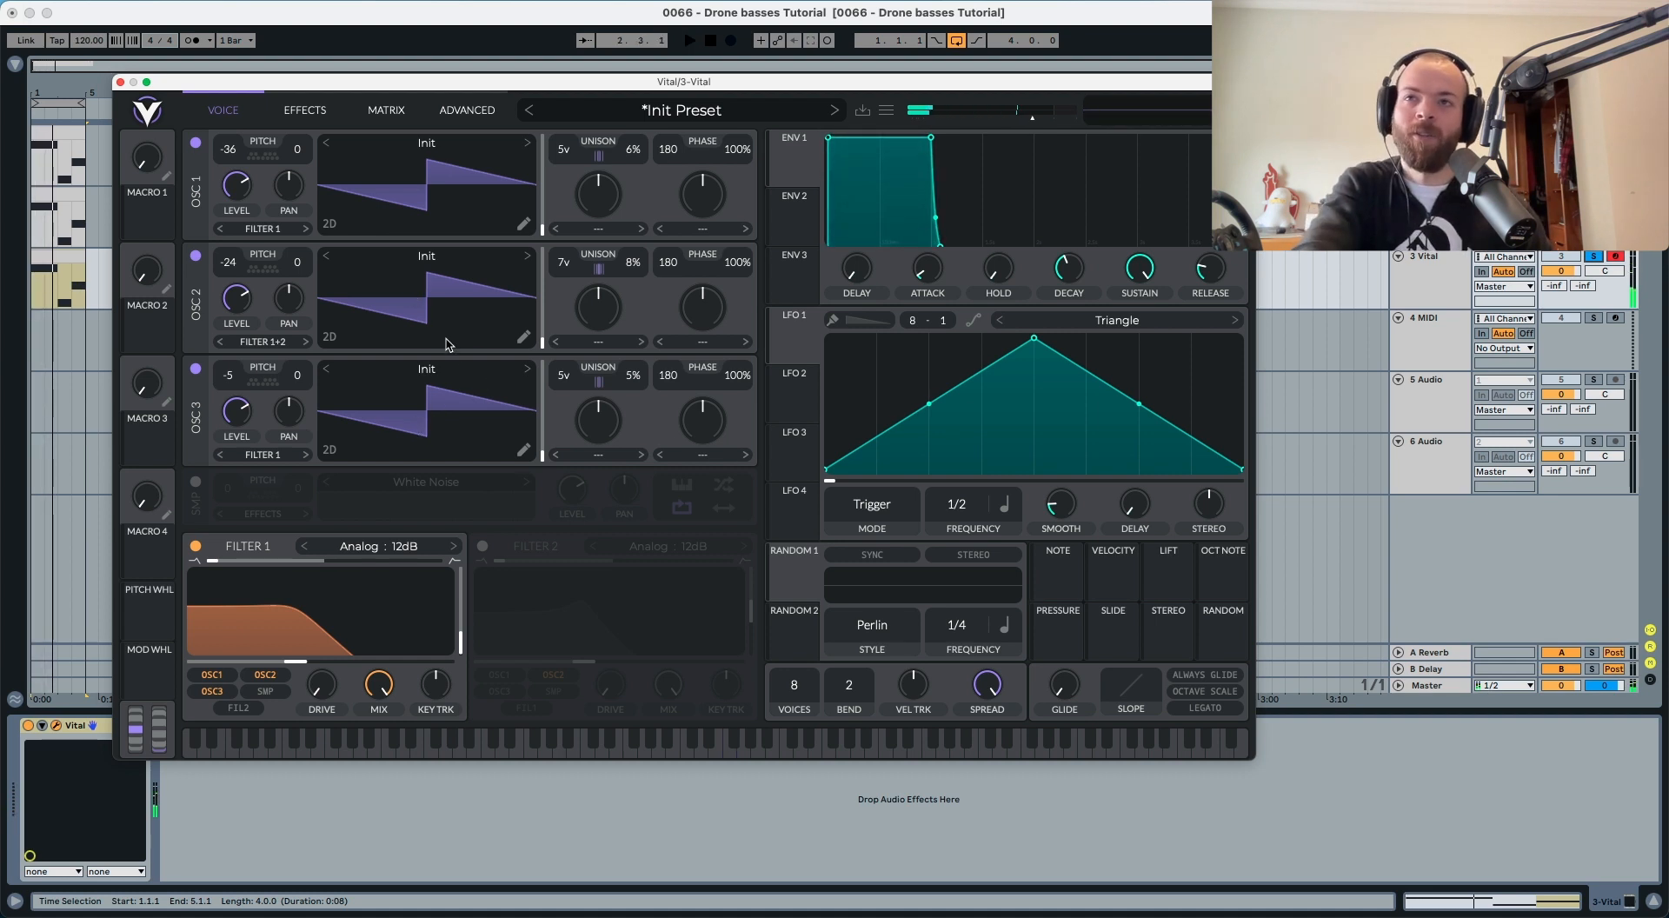
# Step: Load the Basic Shapes wavetable from Favorites into oscillator 3 and sweep its frame to the saw shape while the loop plays
pyautogui.click(412, 376)
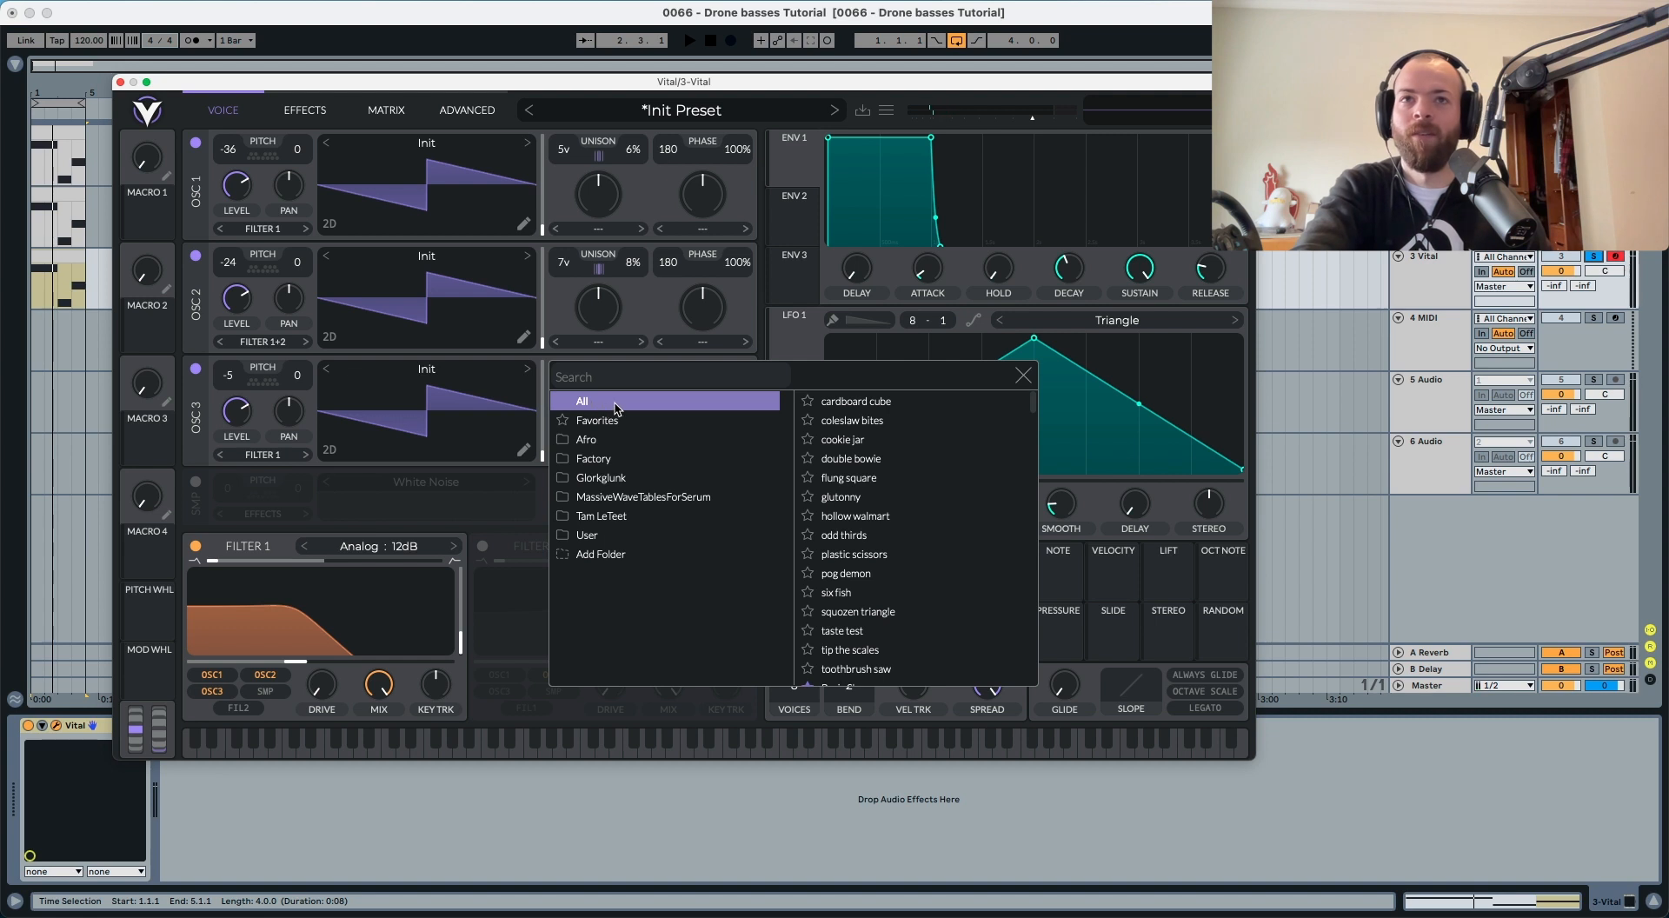
pyautogui.click(597, 420)
pyautogui.click(849, 401)
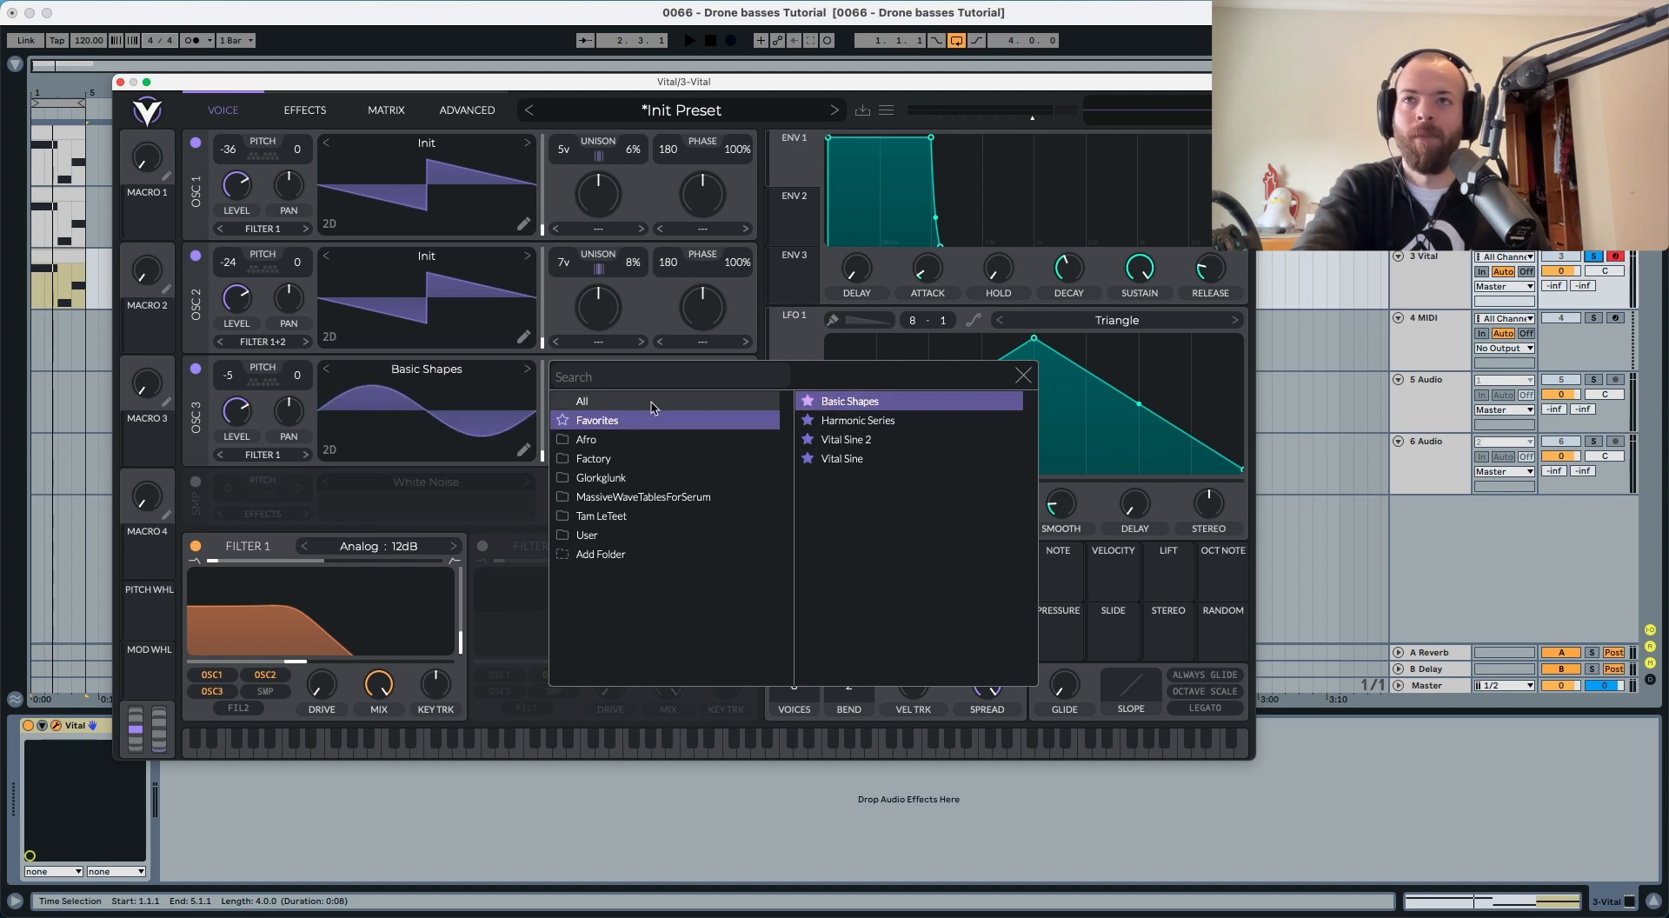
pyautogui.moveTo(541, 459); pyautogui.dragTo(541, 366)
pyautogui.press('space')
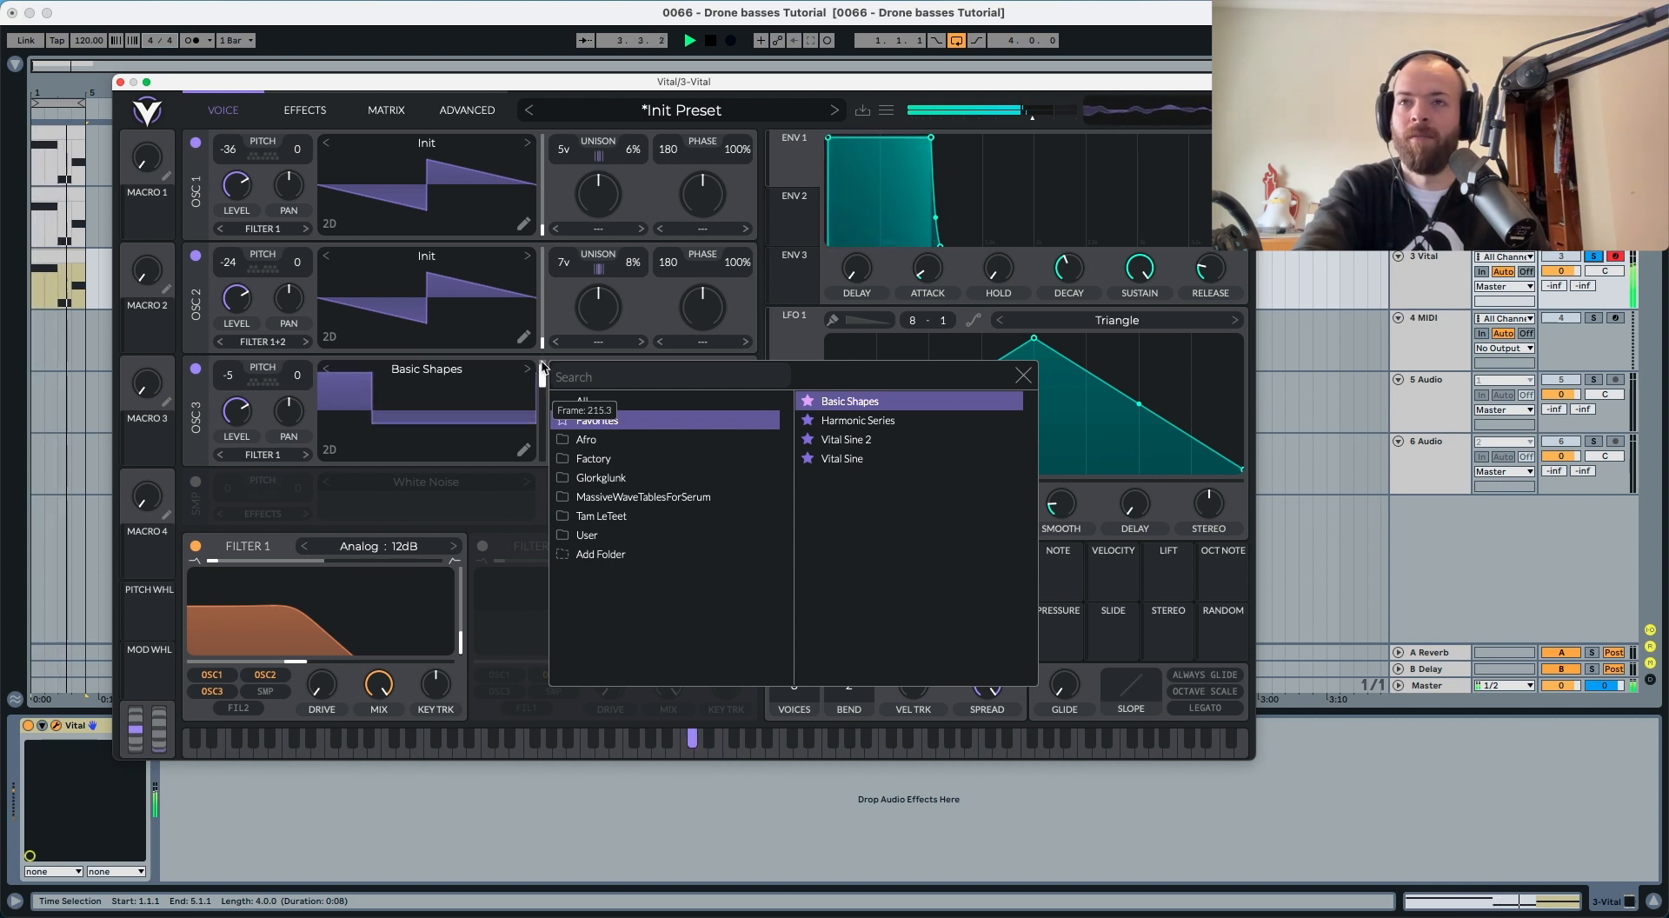
pyautogui.click(556, 355)
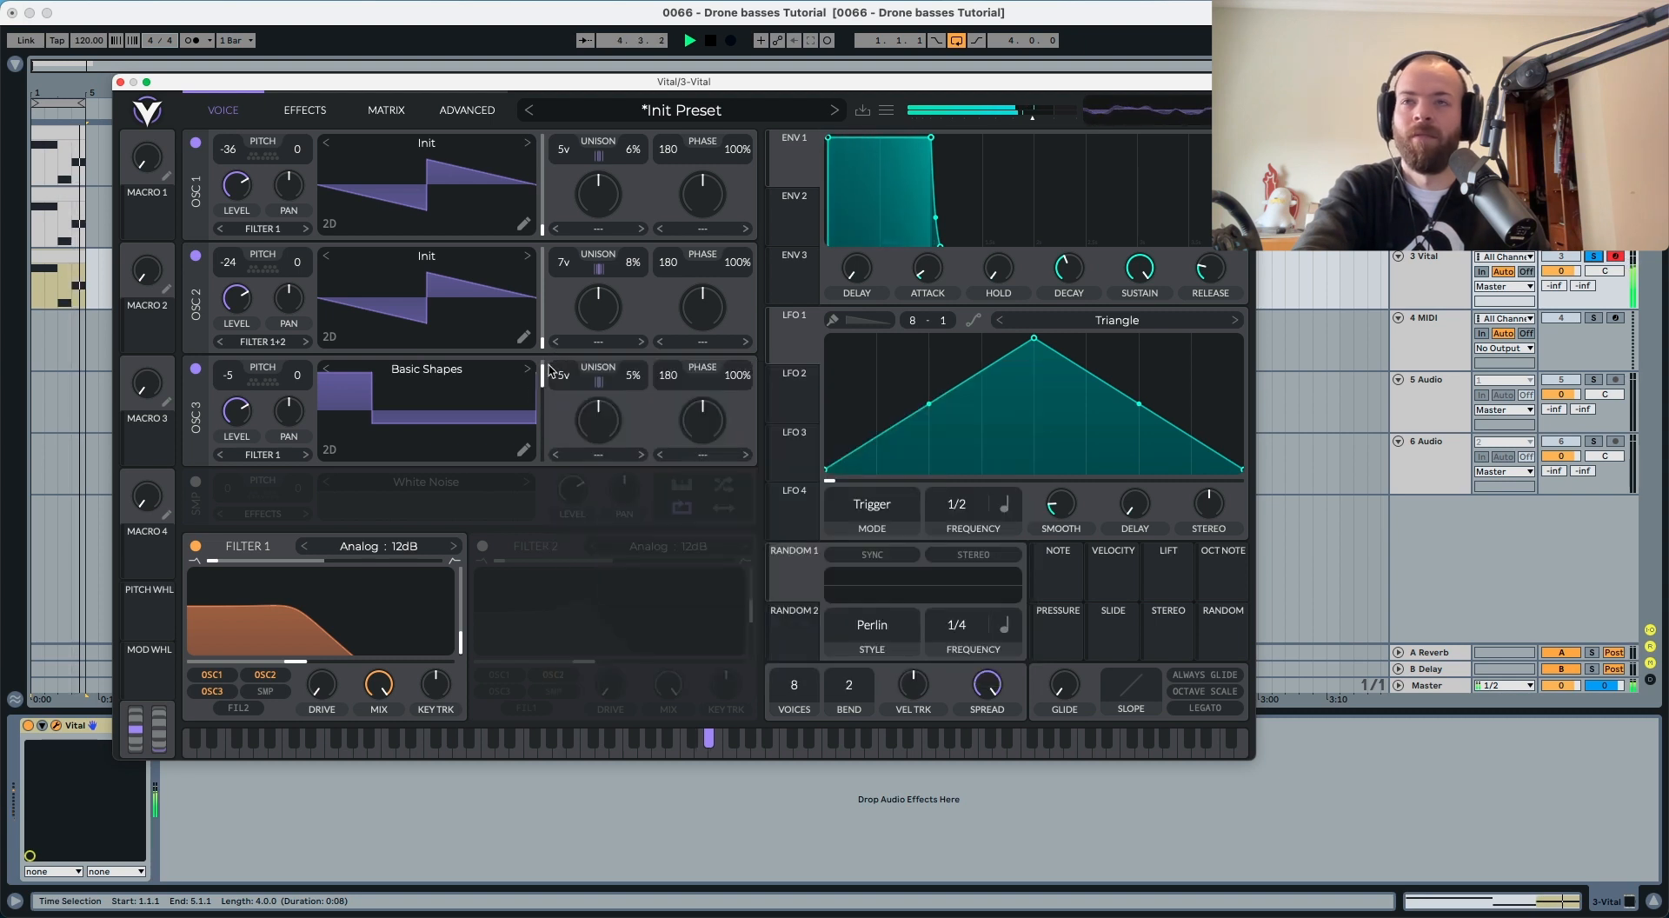
pyautogui.moveTo(540, 379); pyautogui.dragTo(544, 422)
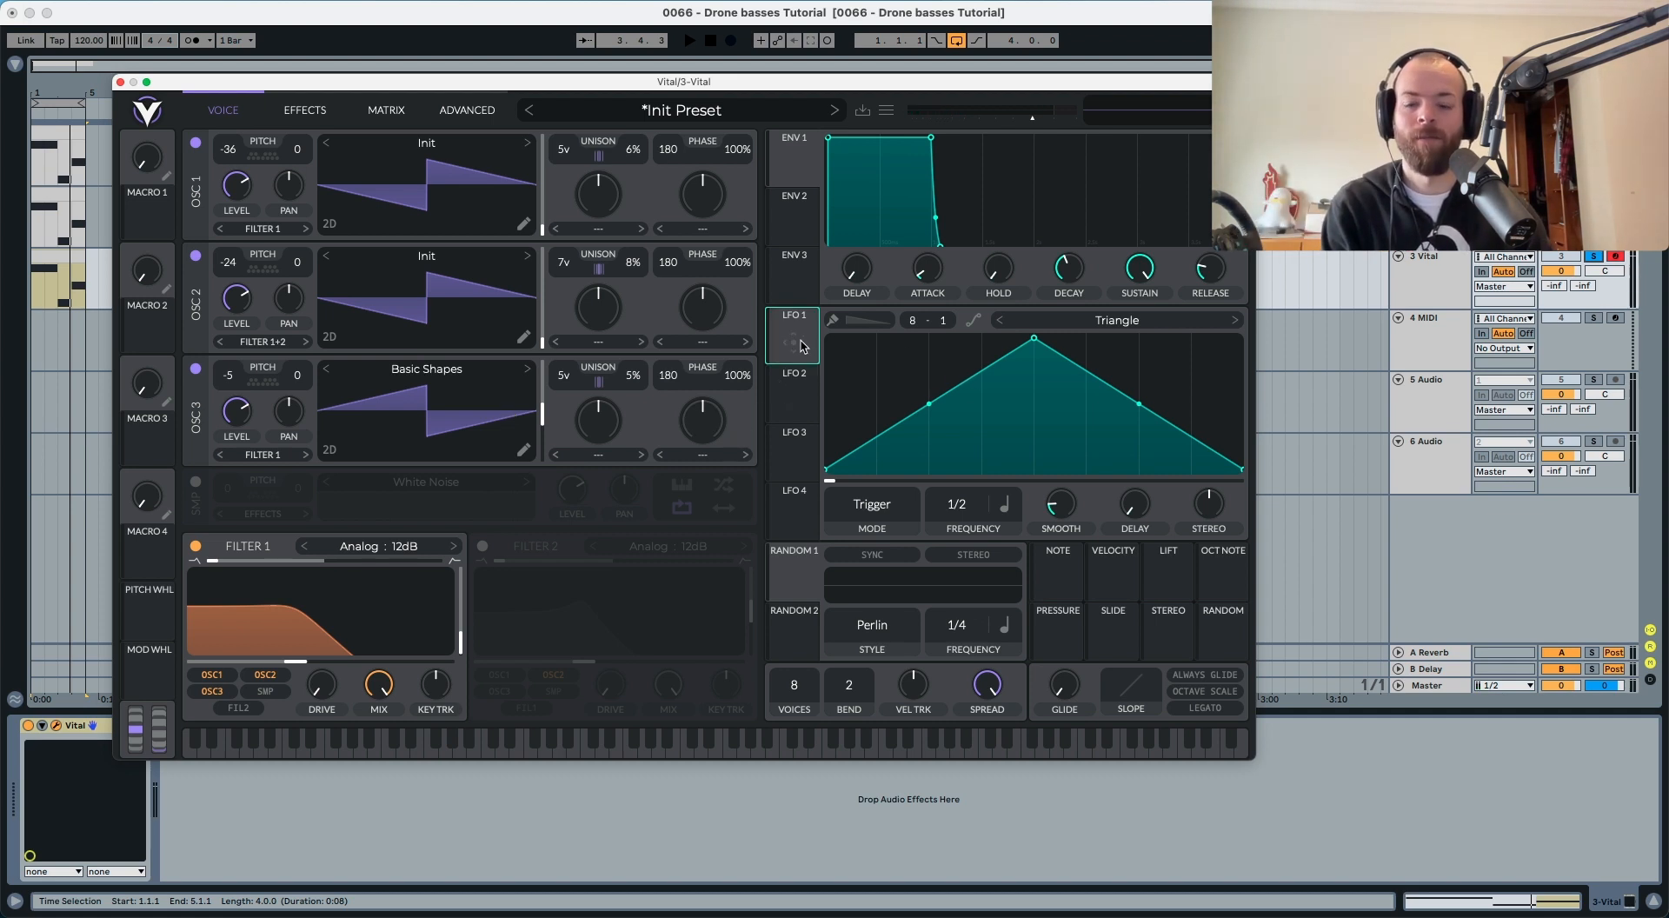
# Step: Assign LFO 1 to Filter 1's cutoff as a small bipolar modulation
pyautogui.click(792, 216)
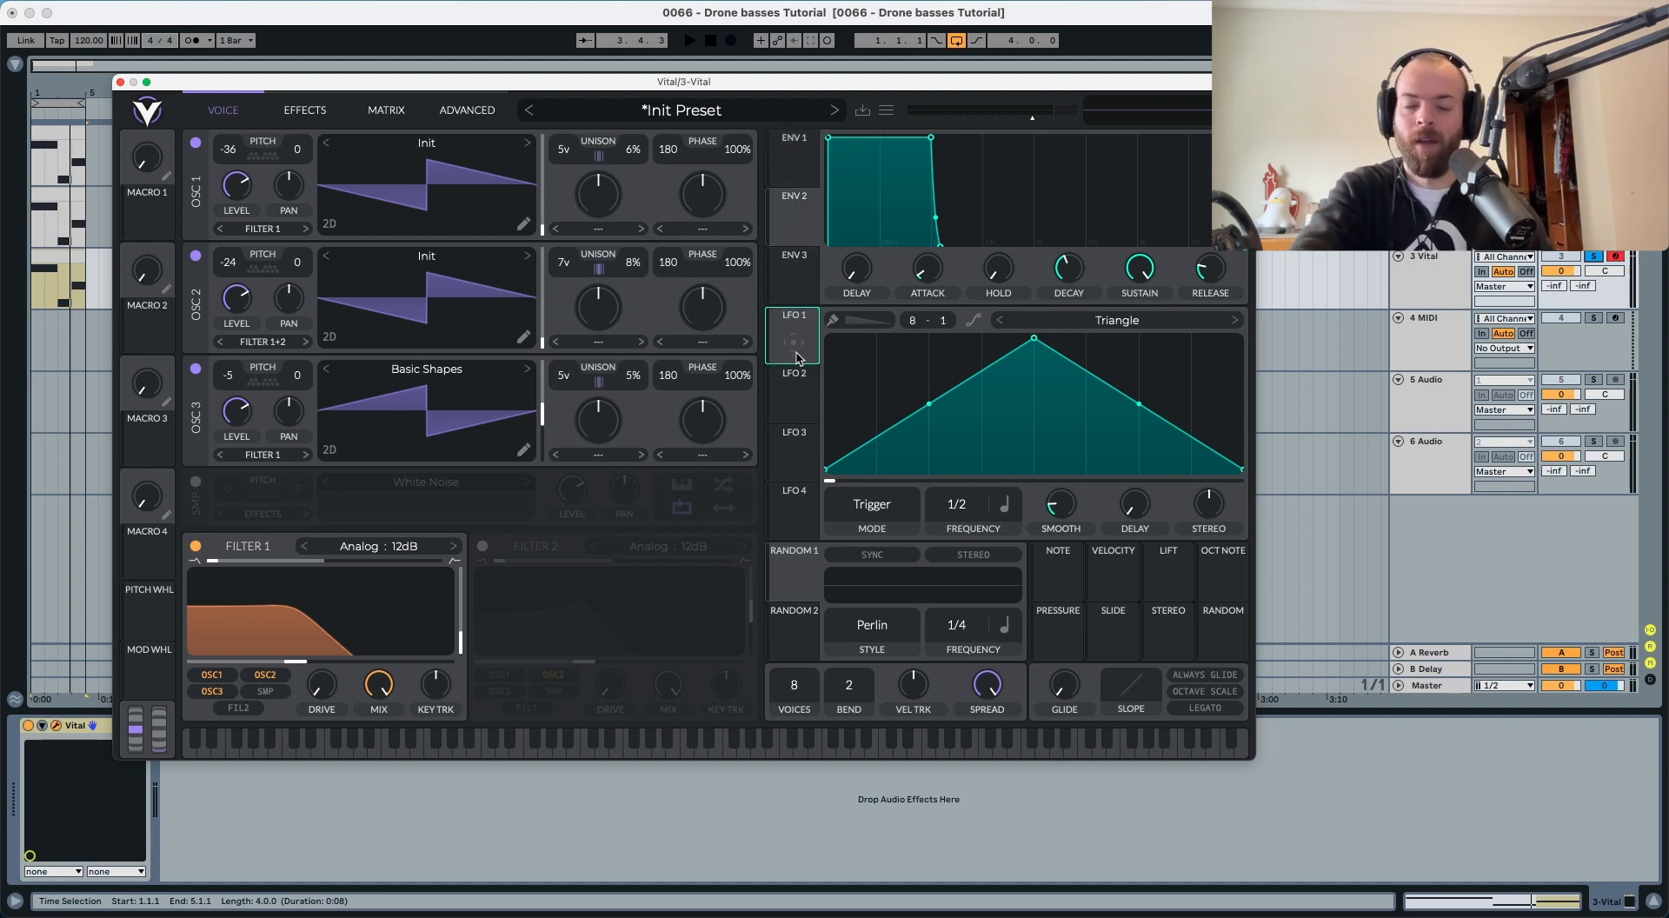
pyautogui.moveTo(802, 344); pyautogui.dragTo(304, 655)
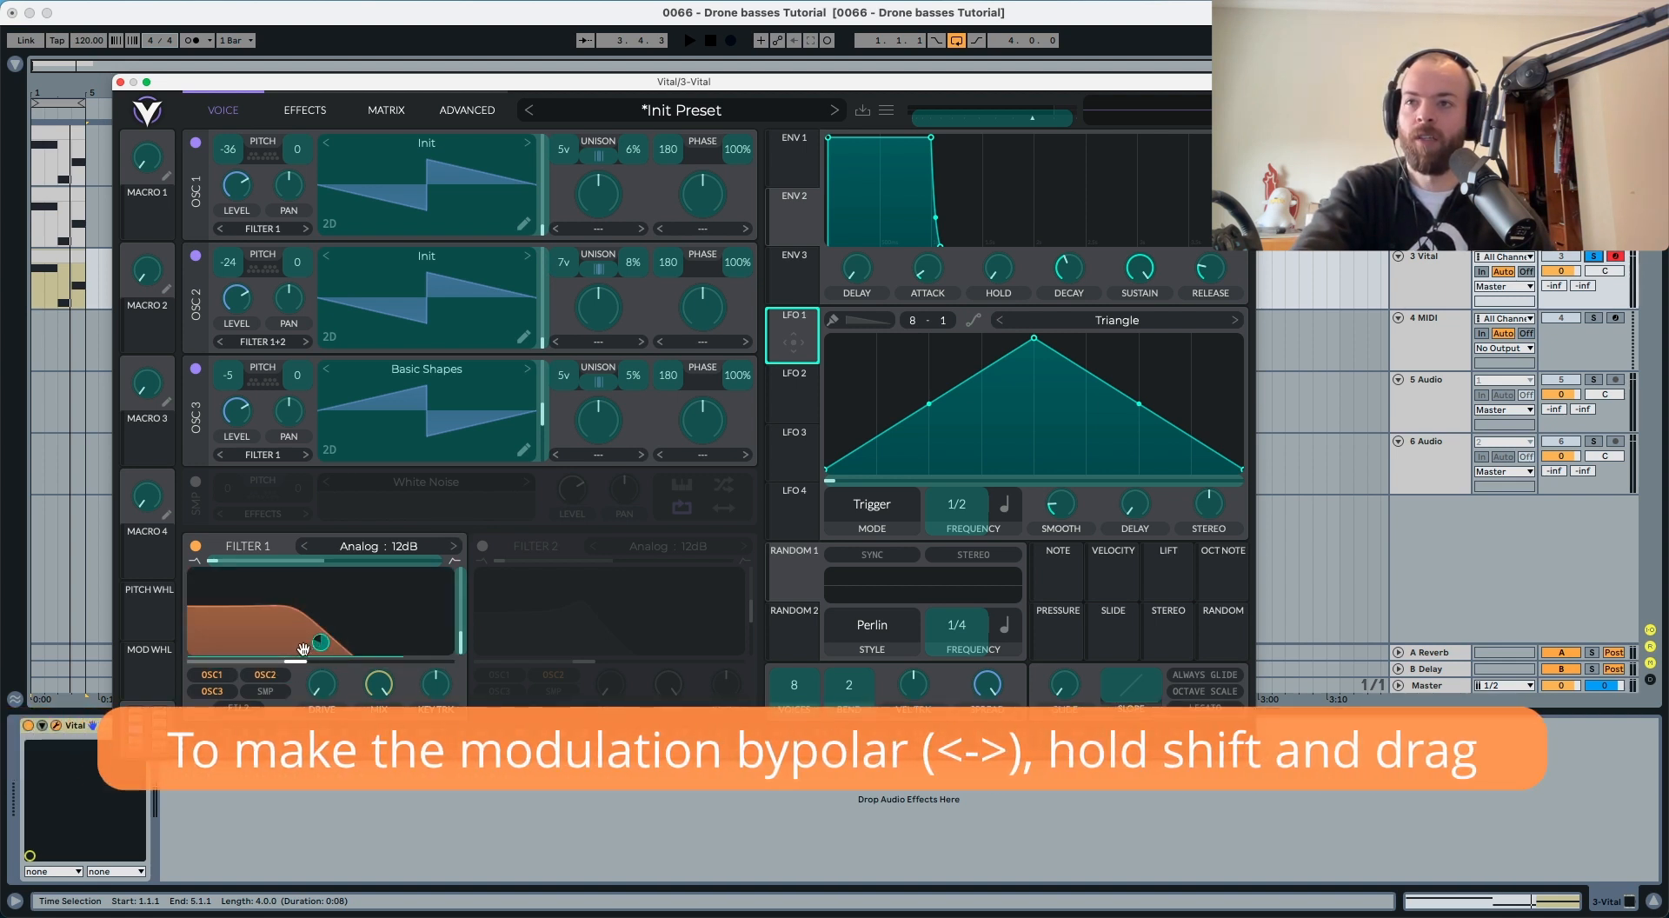
pyautogui.moveTo(302, 648); pyautogui.dragTo(308, 654)
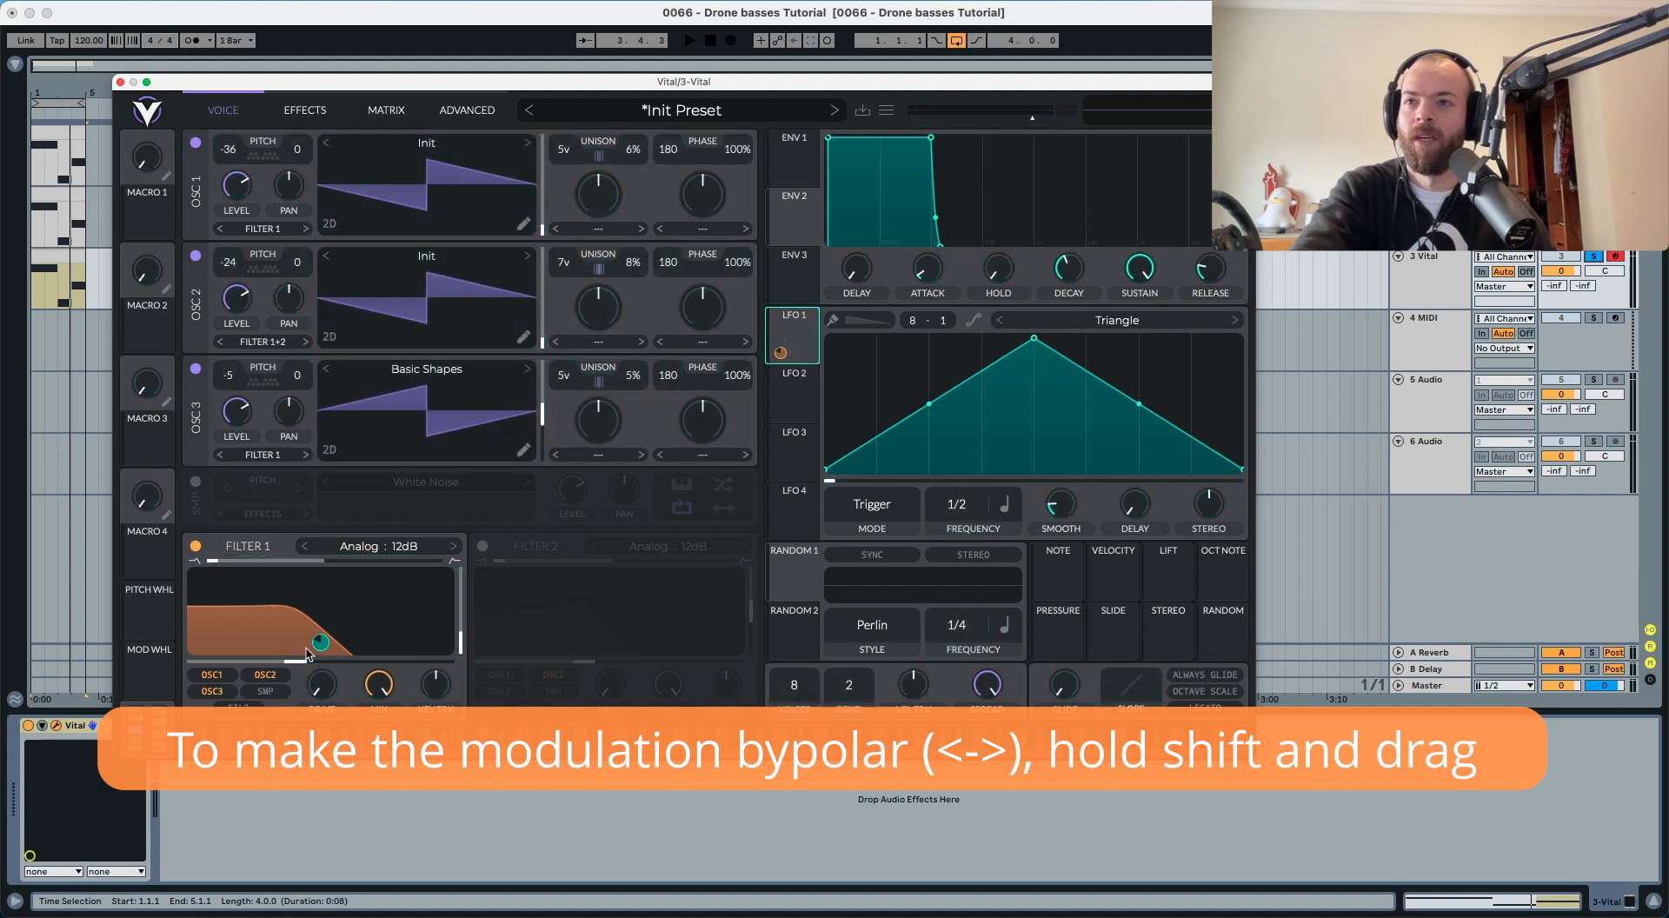
# Step: Try different LFO 1 rates while the loop plays and set its frequency to 1/16
pyautogui.press('space')
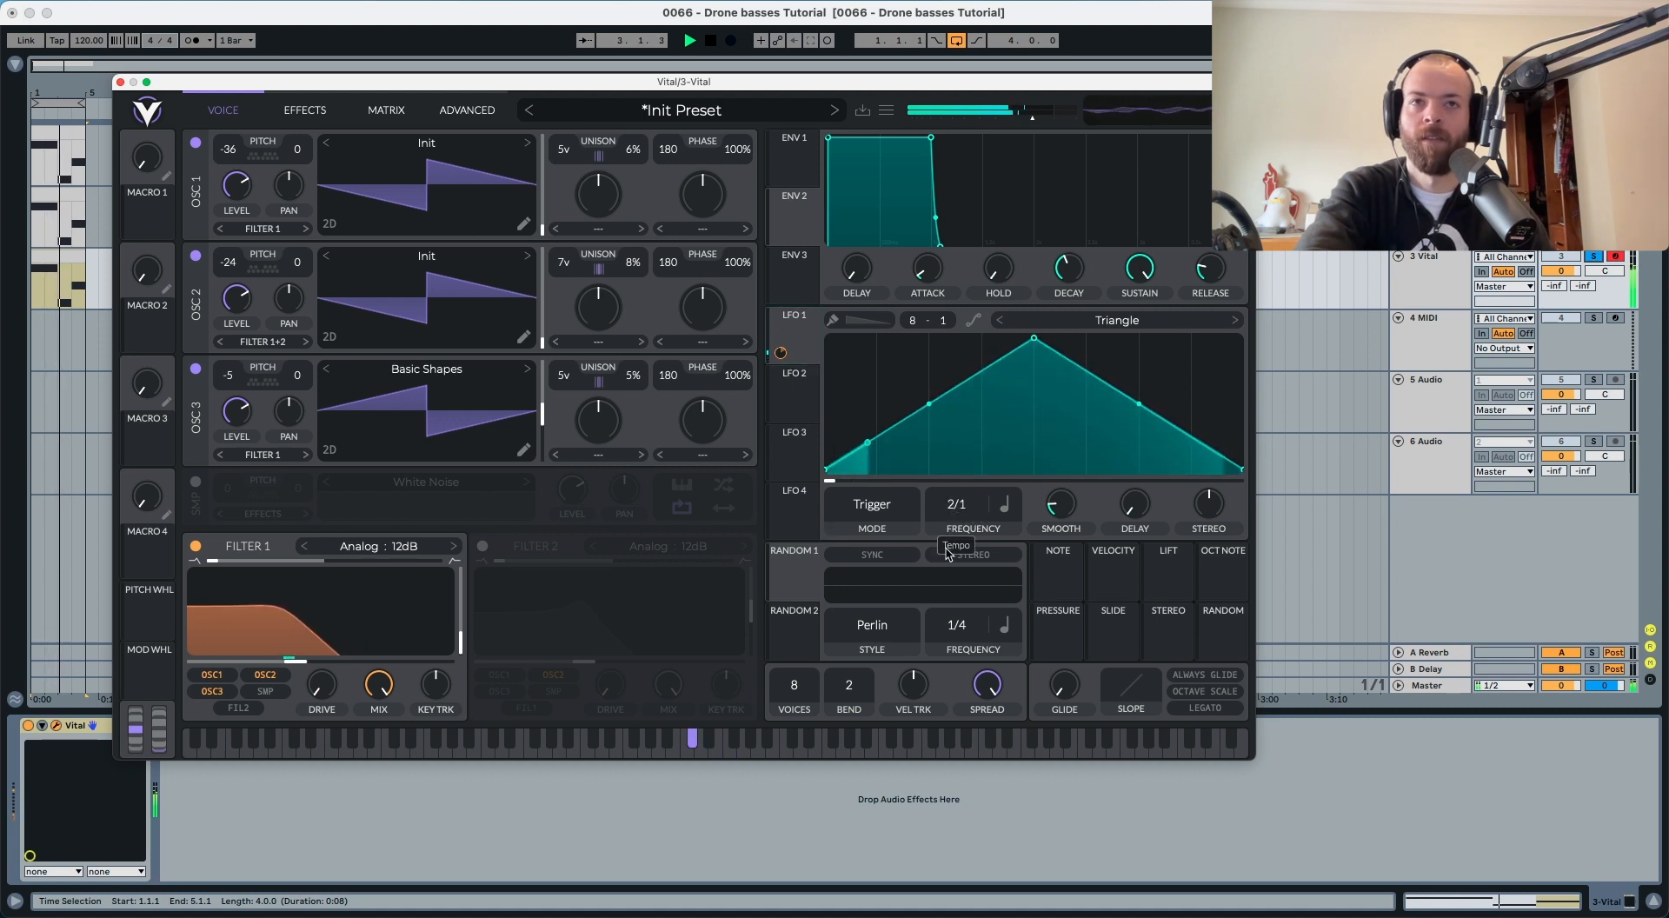
pyautogui.moveTo(958, 503); pyautogui.dragTo(966, 442)
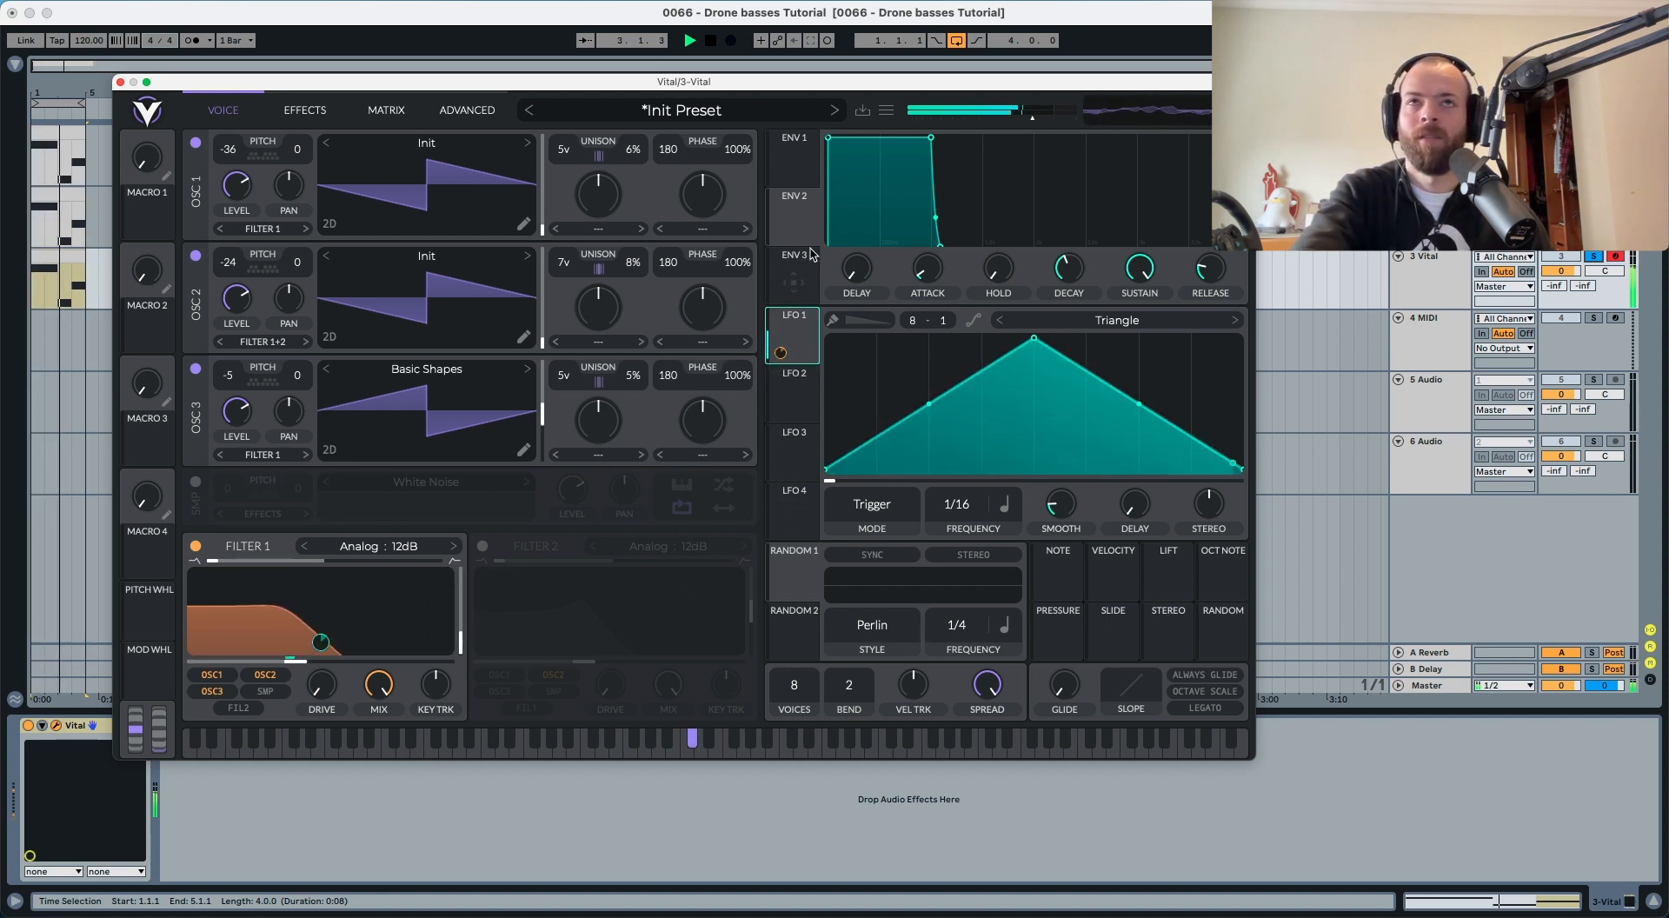
pyautogui.press('space')
# Step: Shape Envelope 2 with a slow attack, long decay and low sustain, and assign it to Filter 1's cutoff while auditioning
pyautogui.moveTo(838, 135); pyautogui.dragTo(978, 120)
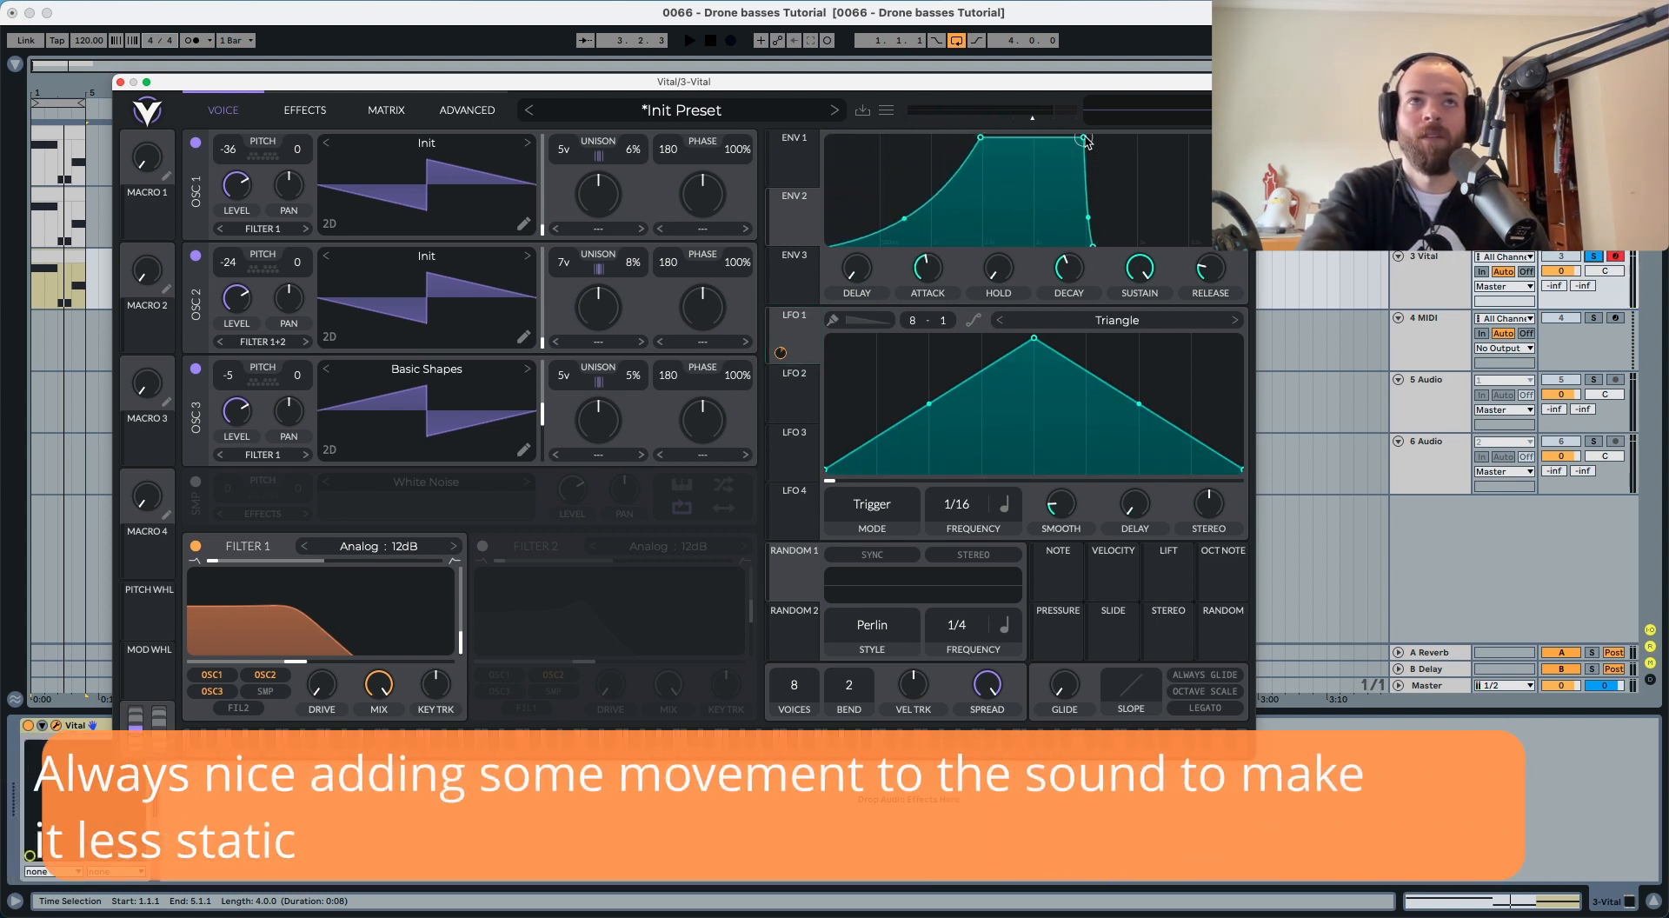
pyautogui.moveTo(1083, 138); pyautogui.dragTo(1099, 224)
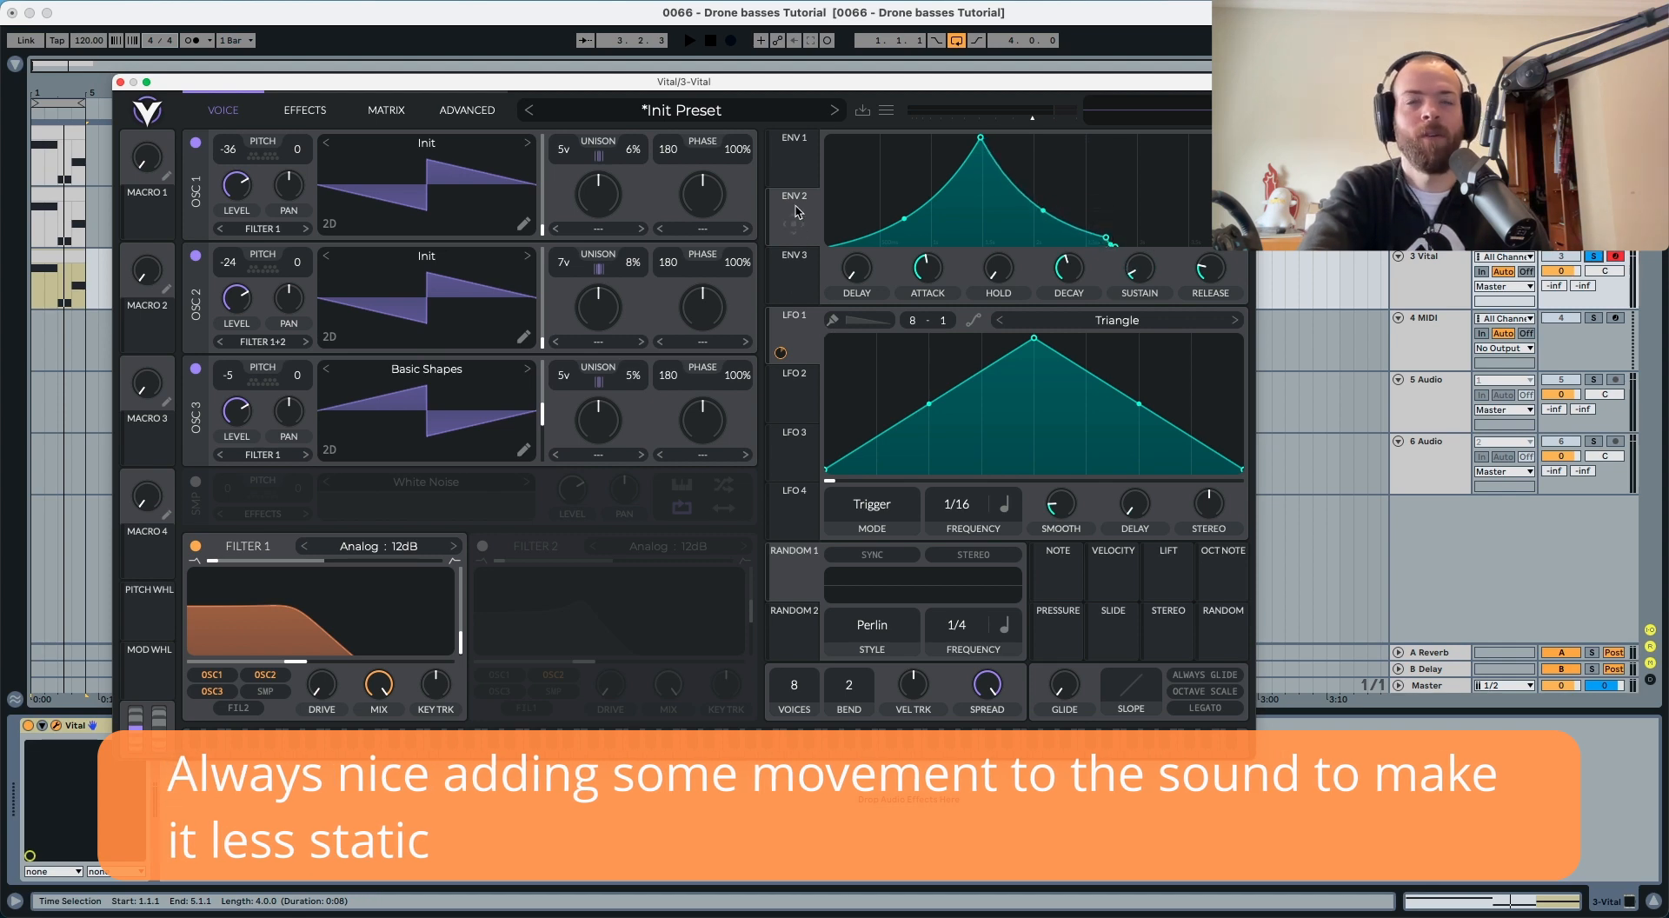
pyautogui.moveTo(794, 221); pyautogui.dragTo(321, 687)
pyautogui.press('space')
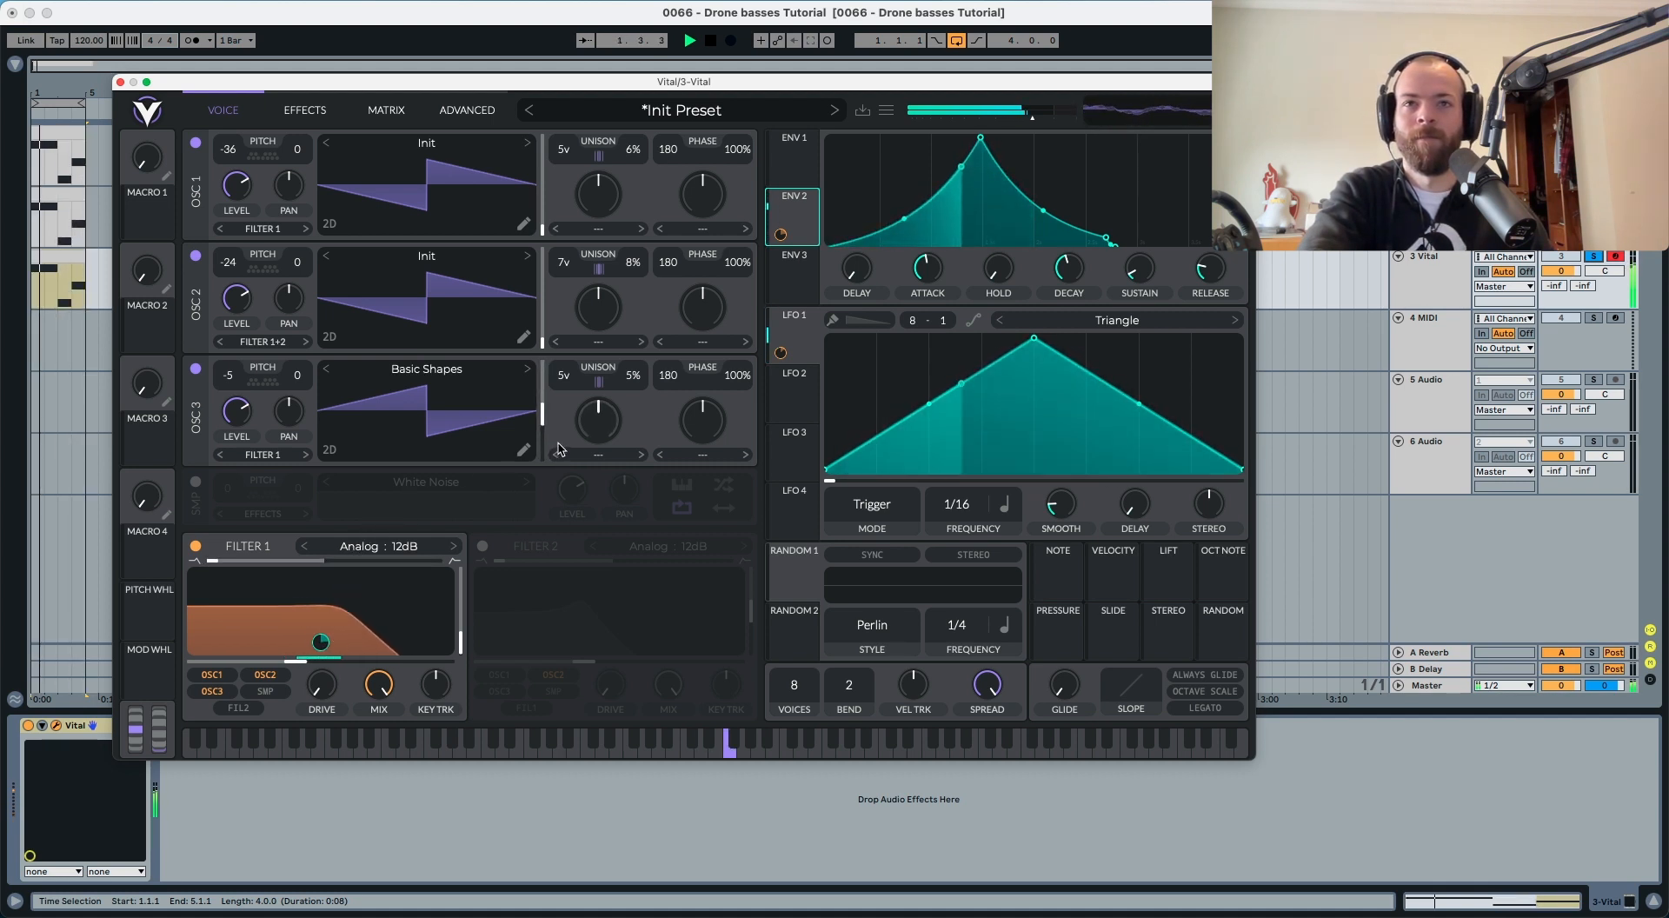
pyautogui.press('space')
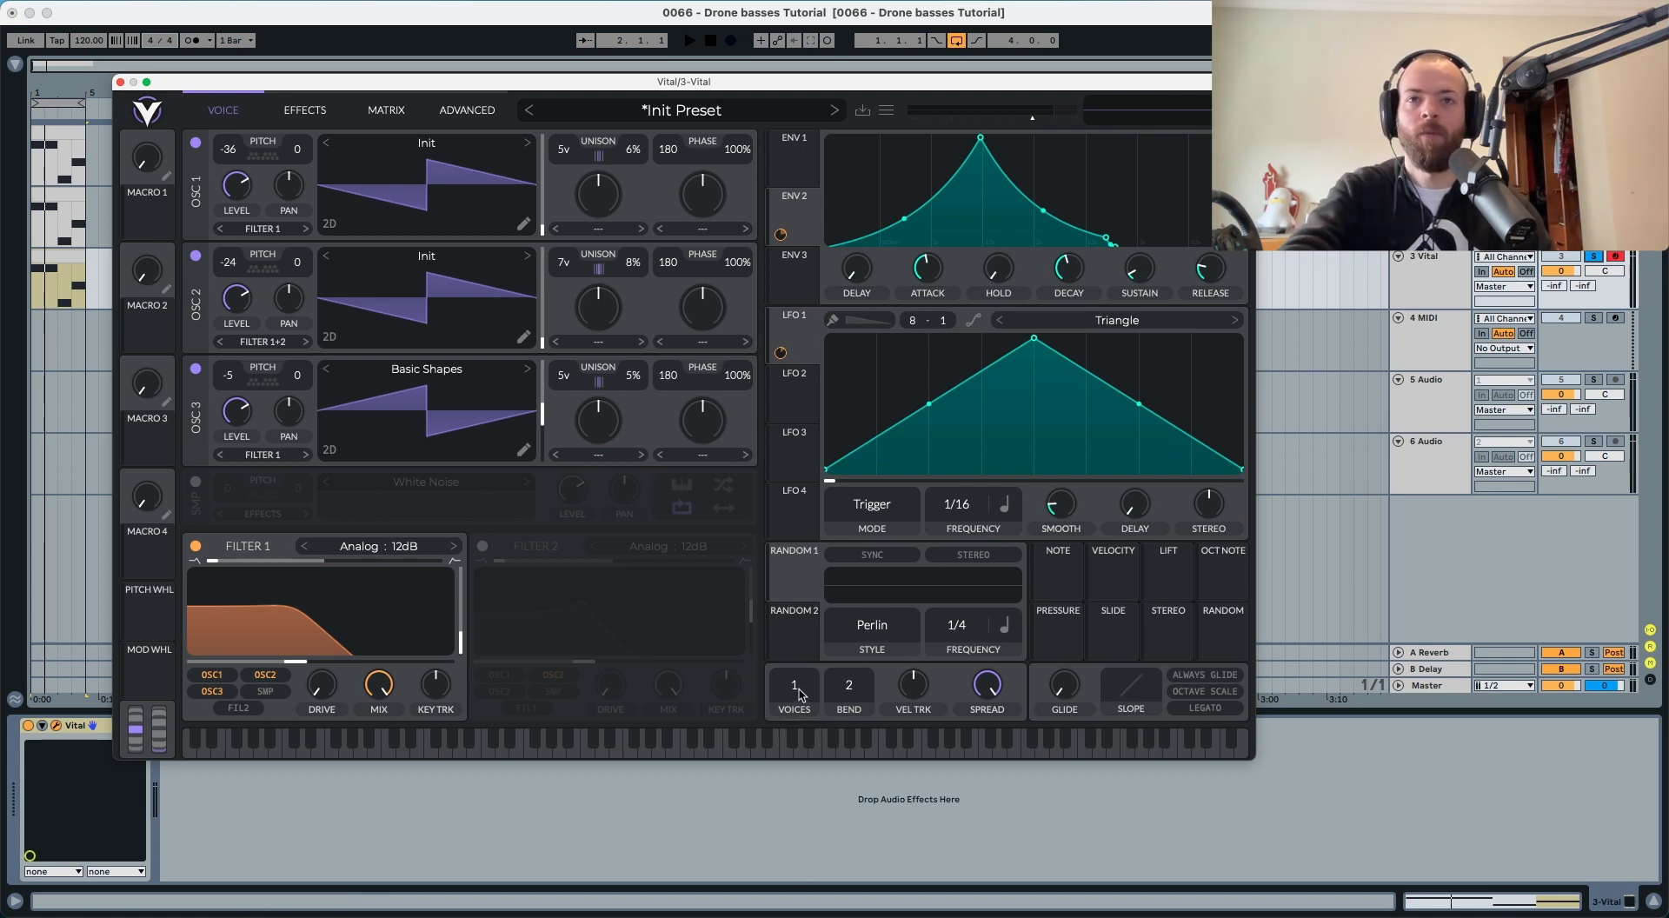
# Step: Set the patch to 4 voices, lengthen Envelope 1's release and play the loop to hear the notes overlap
pyautogui.click(800, 155)
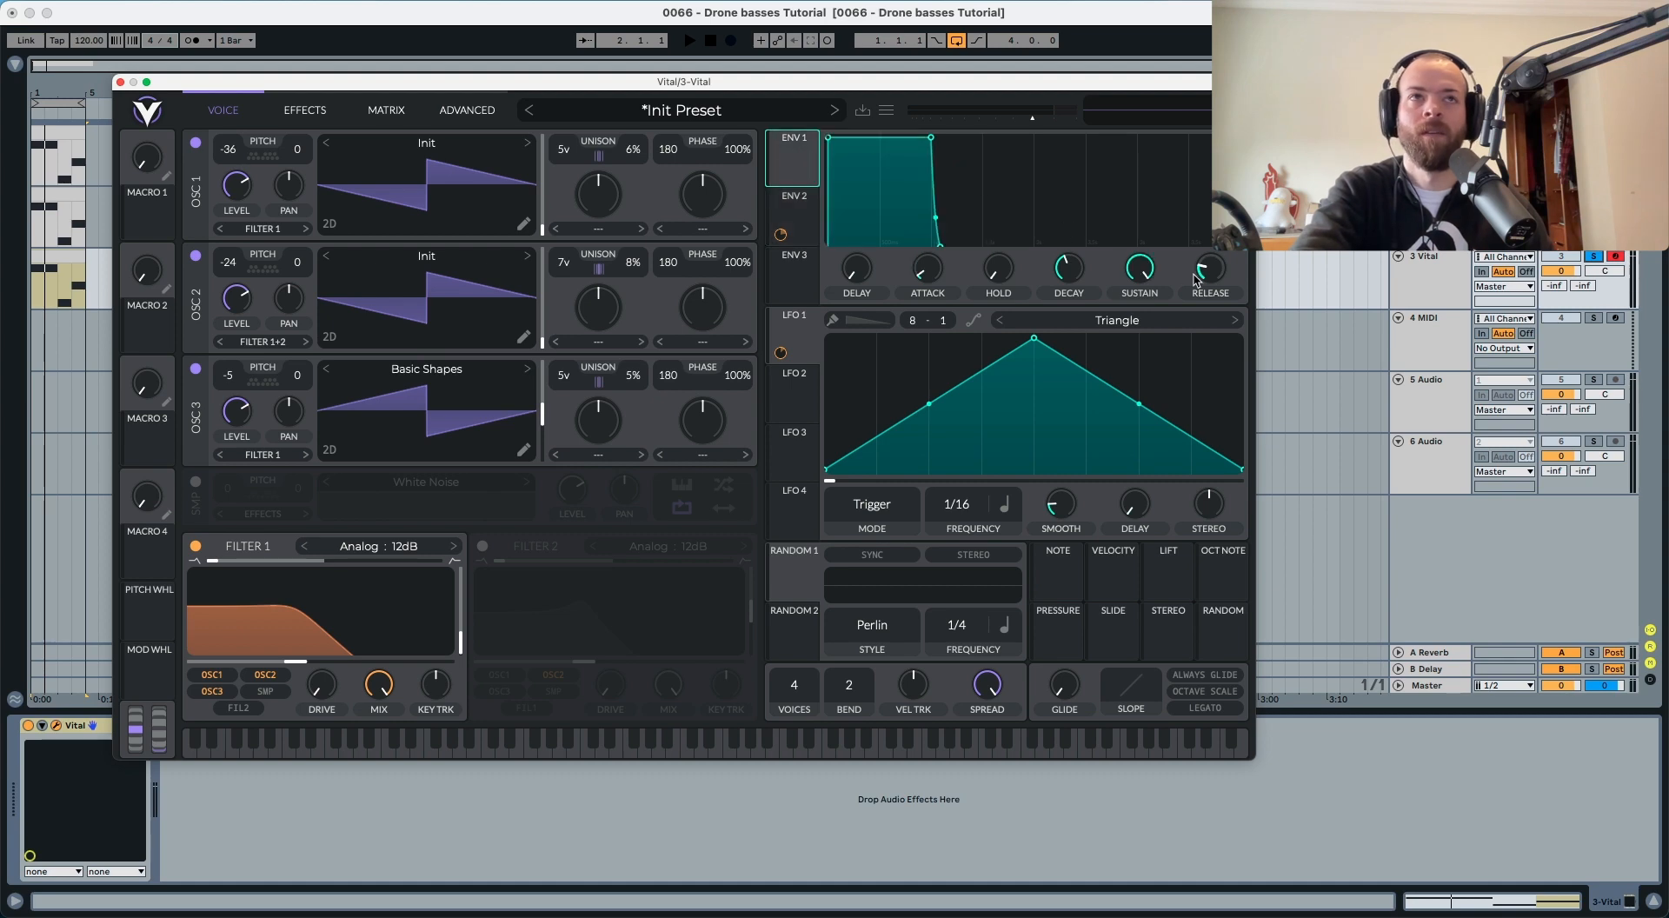
pyautogui.moveTo(1213, 274); pyautogui.dragTo(1217, 252)
pyautogui.press('space')
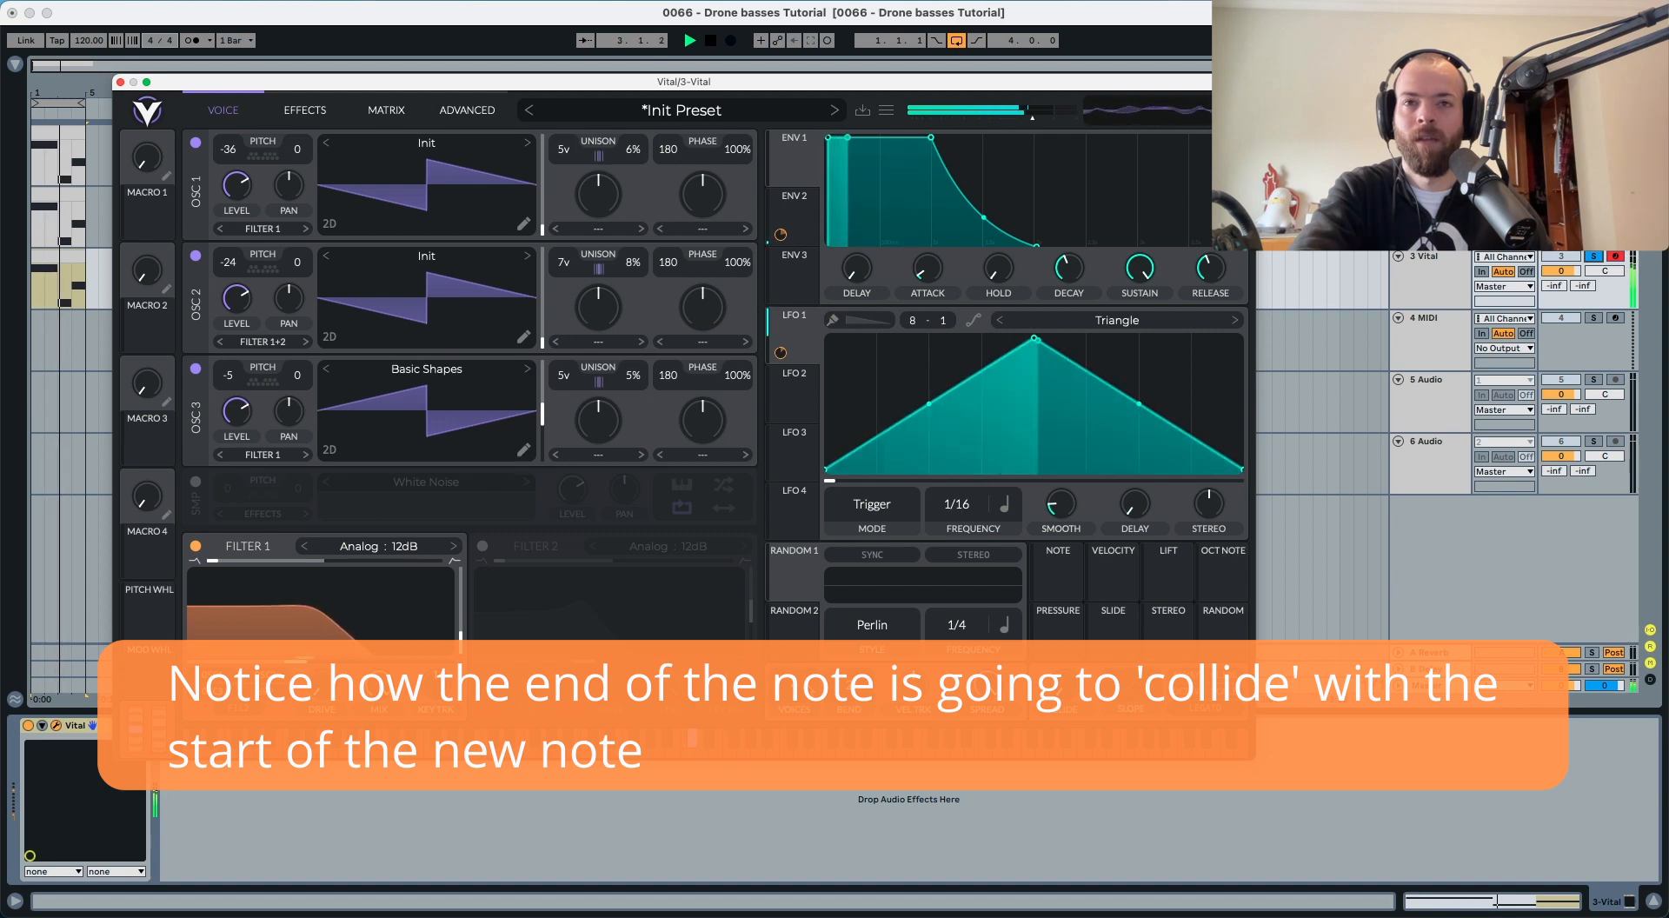
# Step: Limit the patch to 1 voice and play the loop to hear the notes without overlap
pyautogui.press('space')
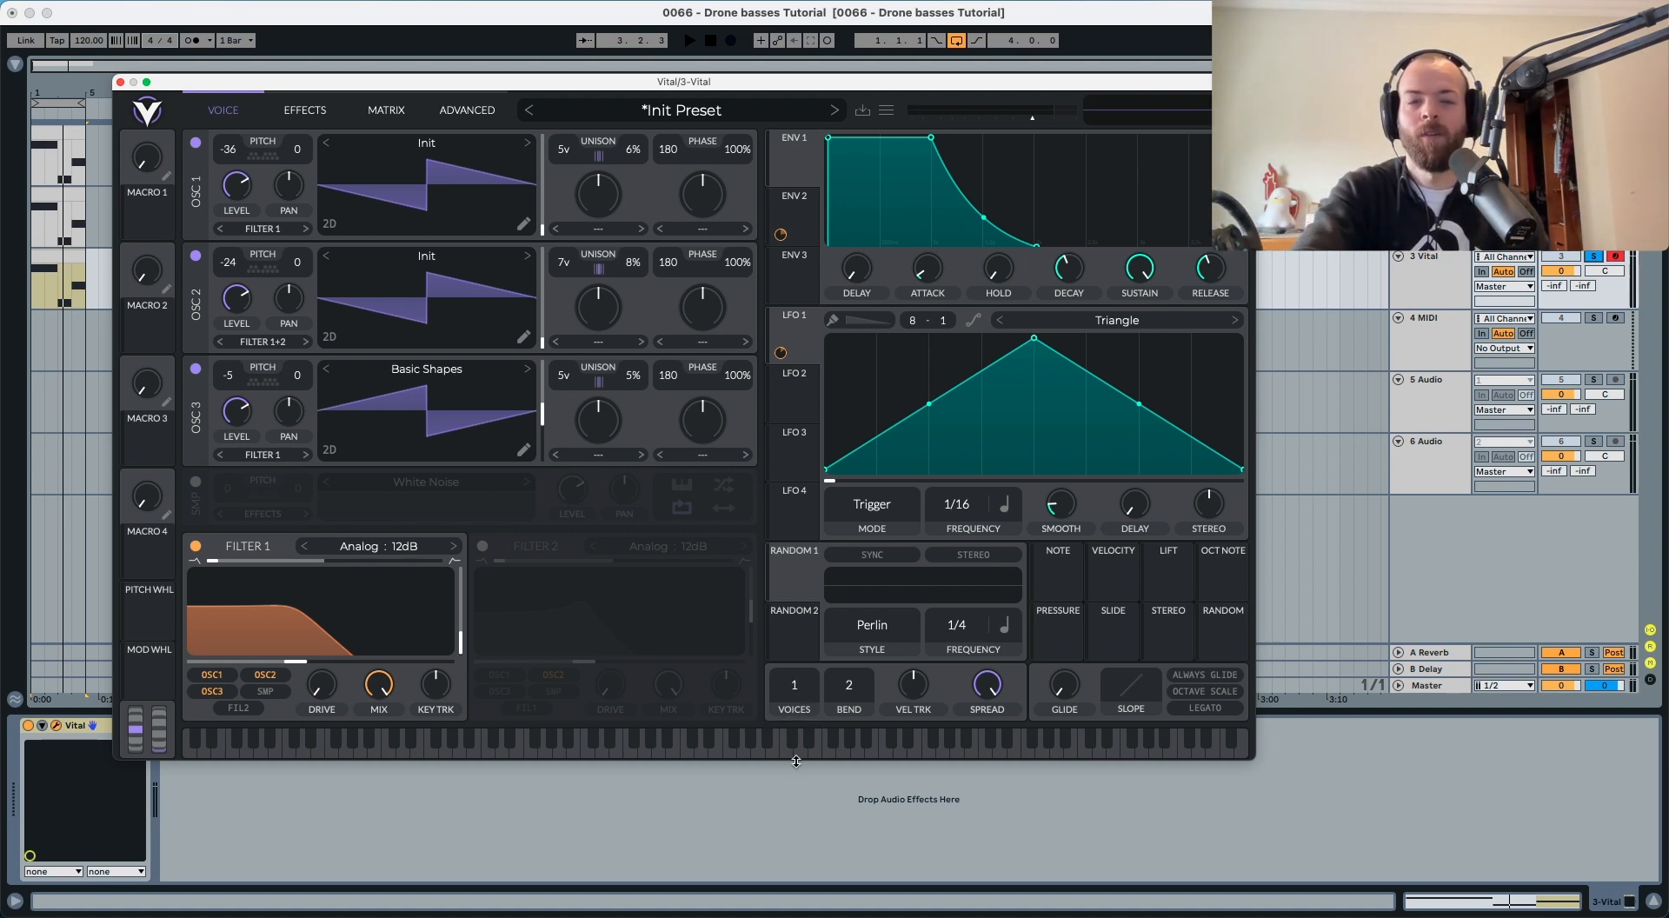
pyautogui.press('space')
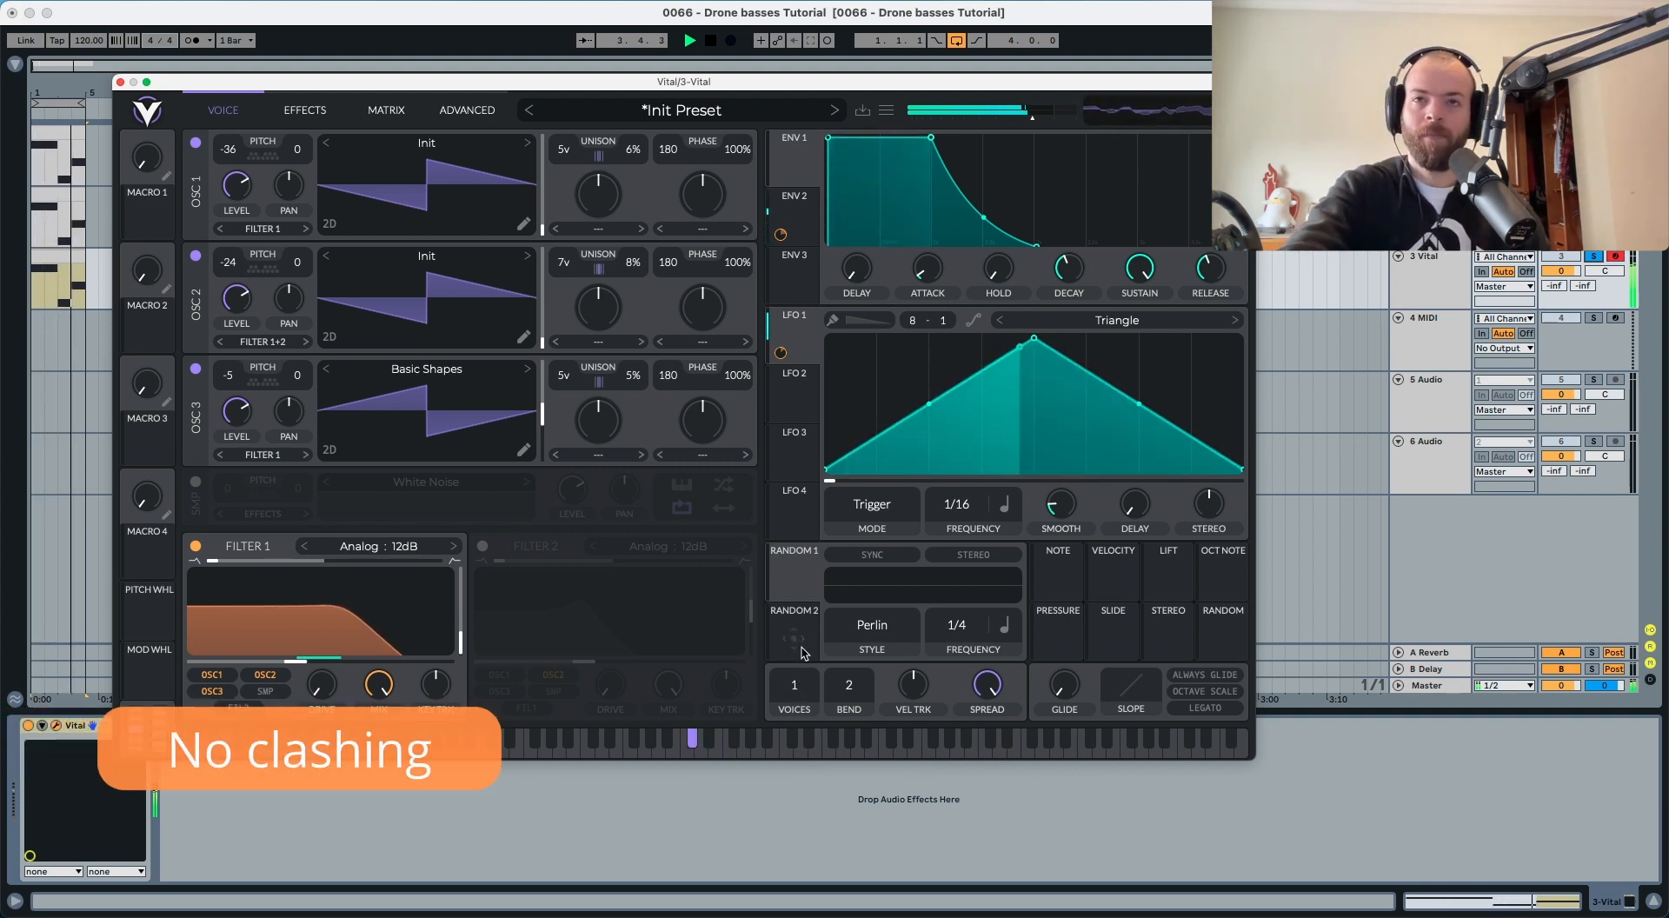
pyautogui.press('space')
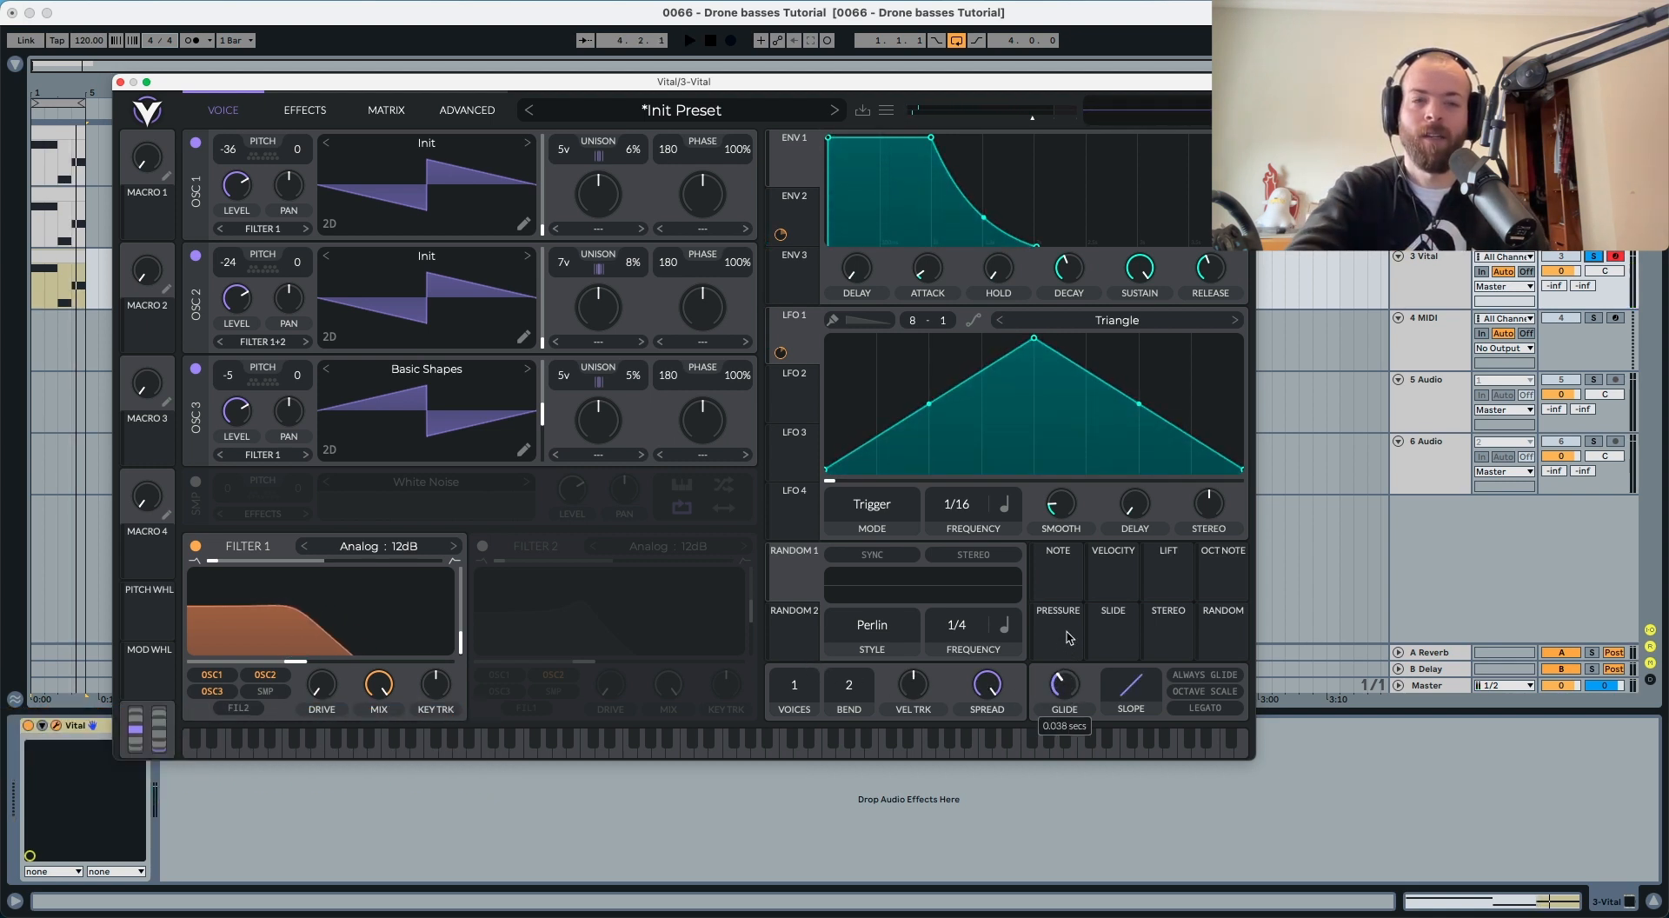
# Step: Raise the glide time to about 0.060 secs and enable Always Glide while the loop plays
pyautogui.press('space')
pyautogui.moveTo(1066, 631); pyautogui.dragTo(1074, 611)
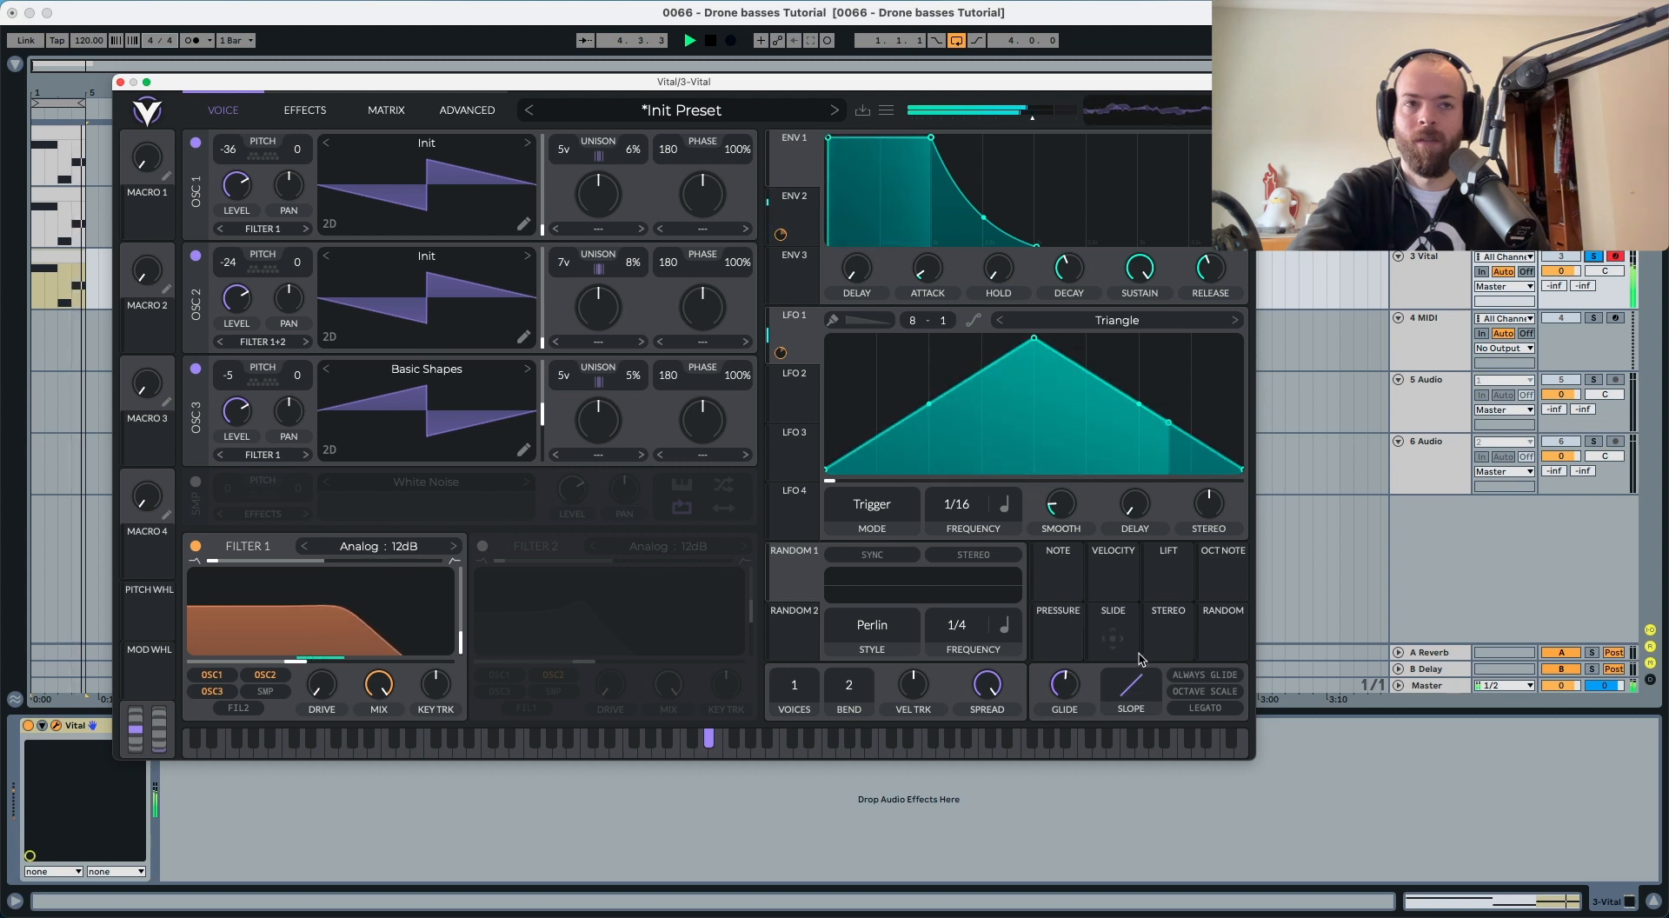
pyautogui.click(1182, 674)
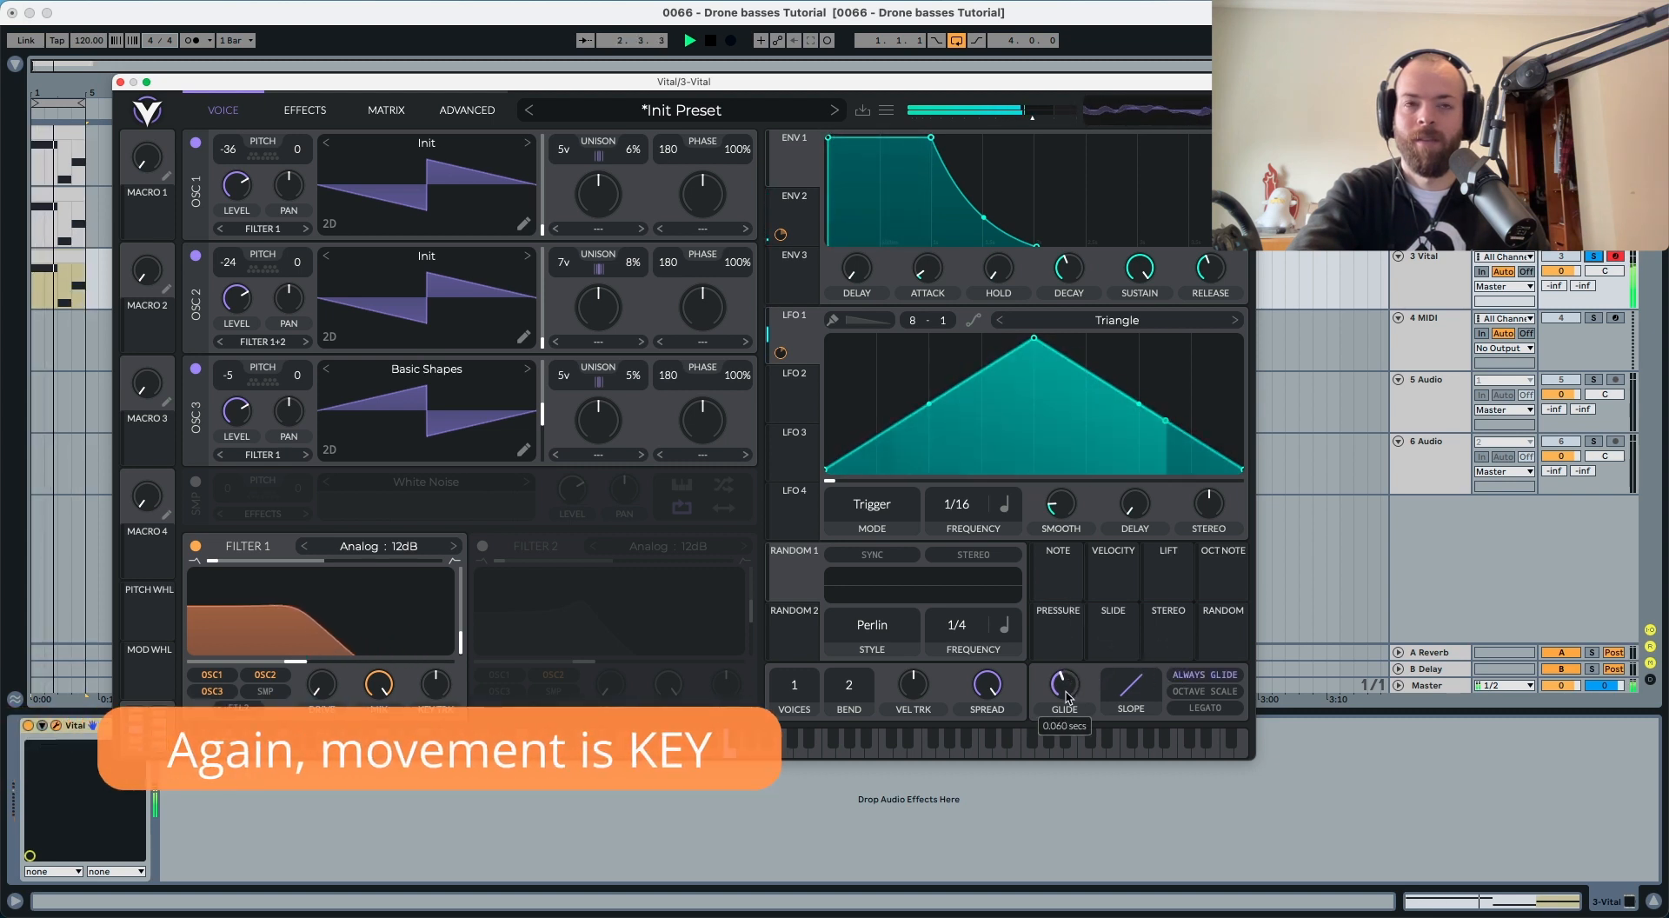
# Step: Raise the glide time a little further and stop the loop
pyautogui.moveTo(1067, 696); pyautogui.dragTo(1071, 681)
pyautogui.press('space')
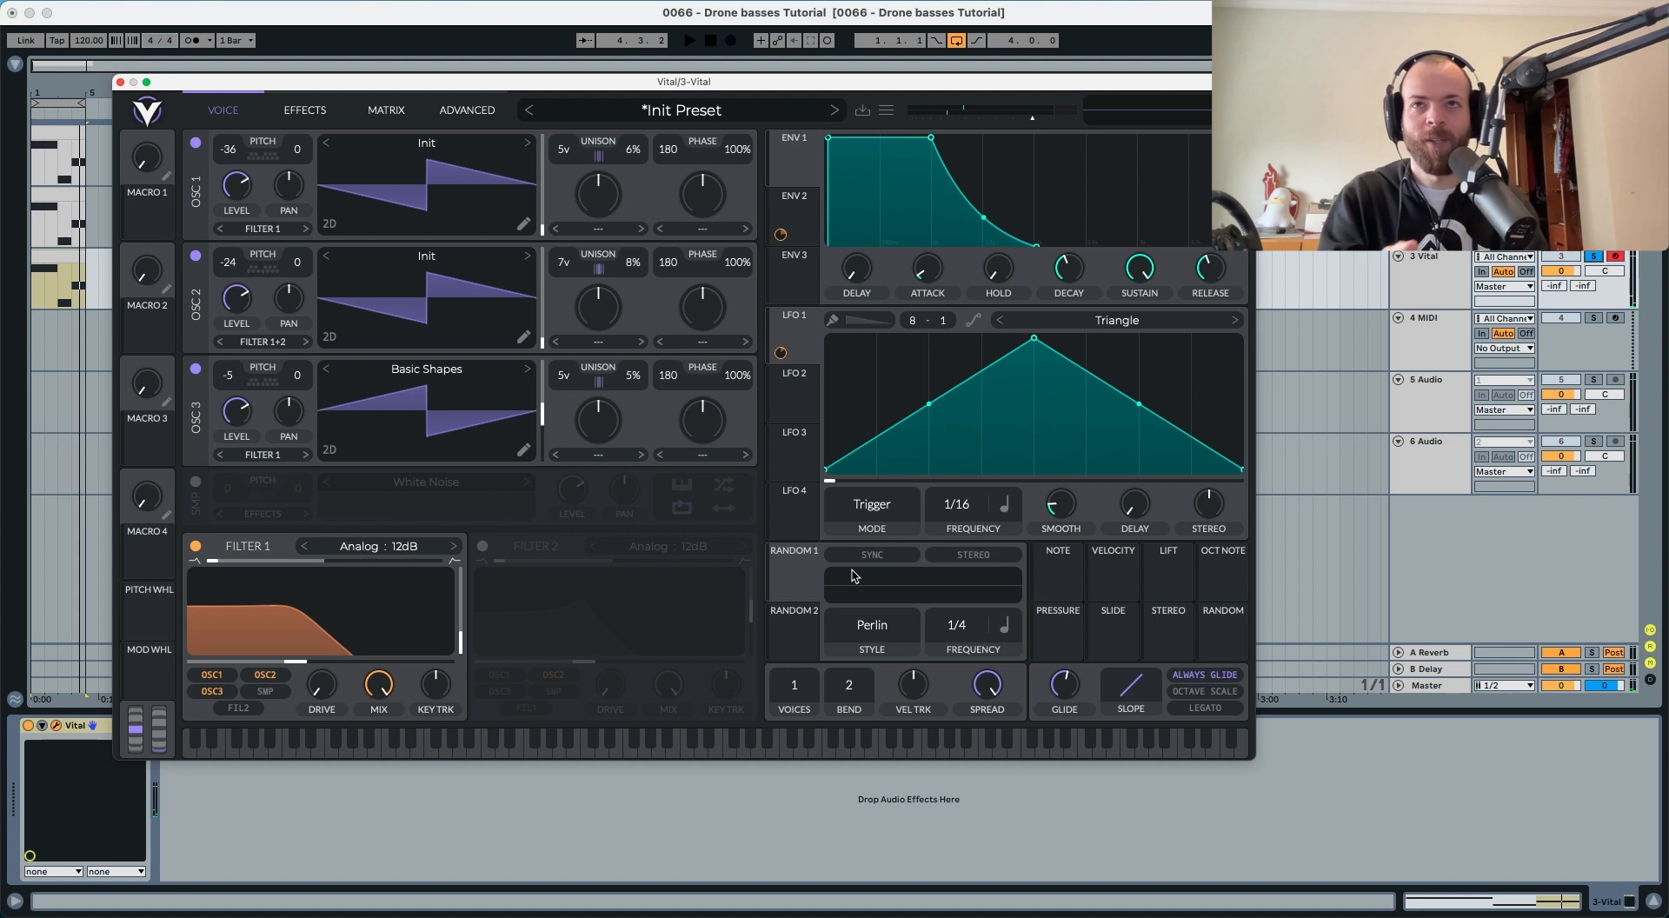
# Step: Enable the multiband Compressor effect, place it first in the effects chain and play the loop
pyautogui.click(297, 114)
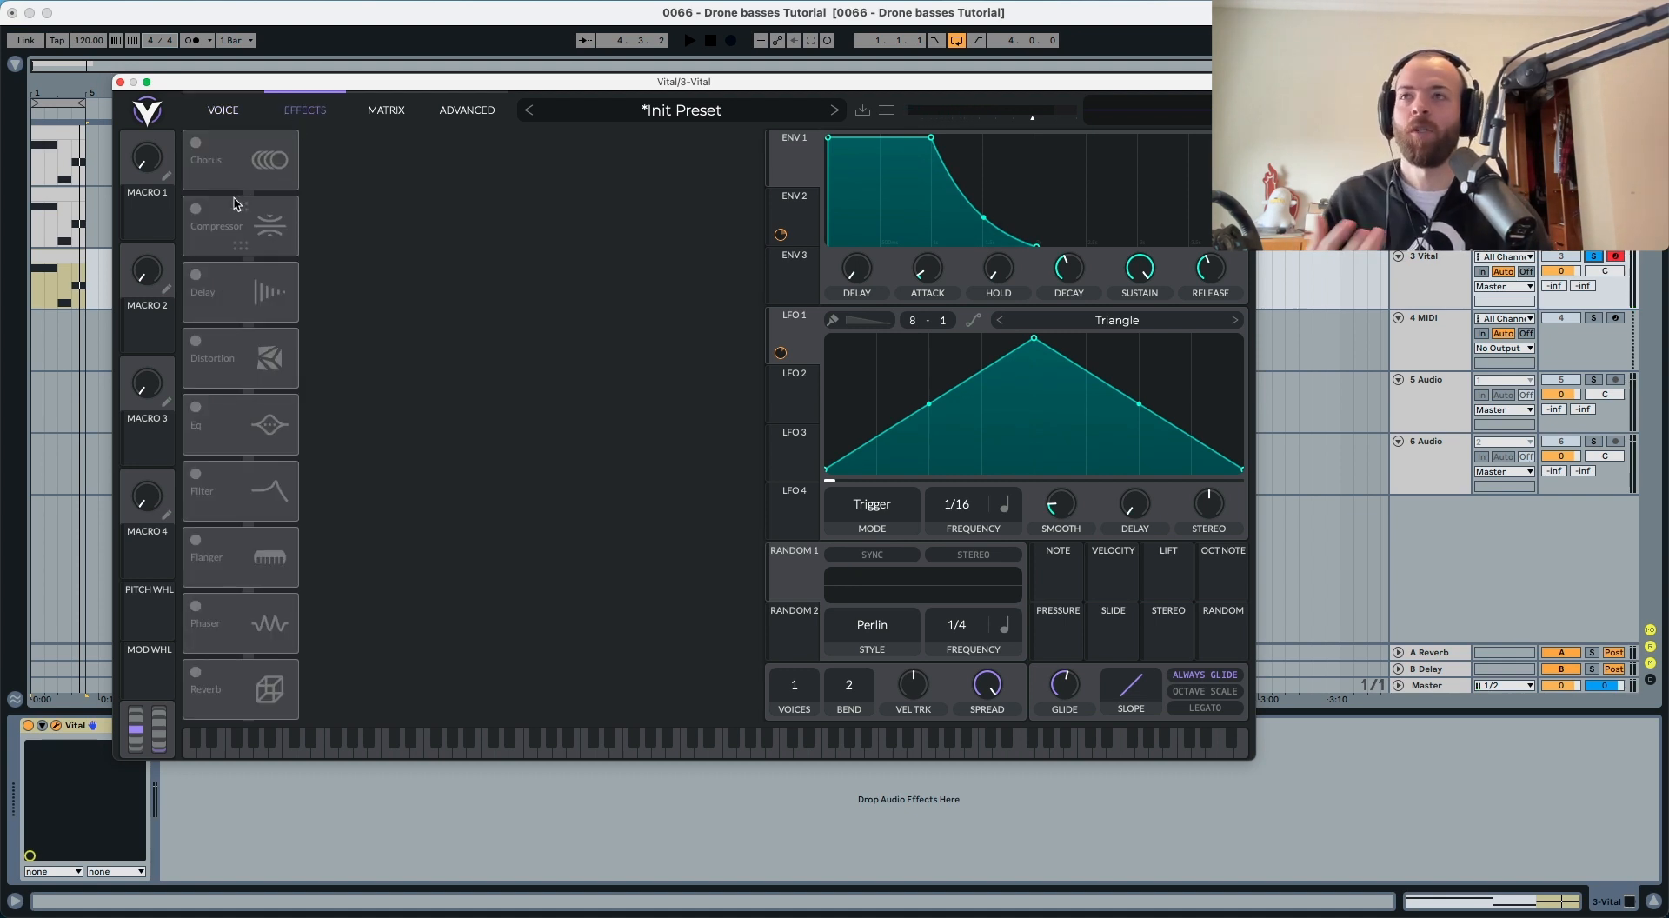
pyautogui.click(197, 210)
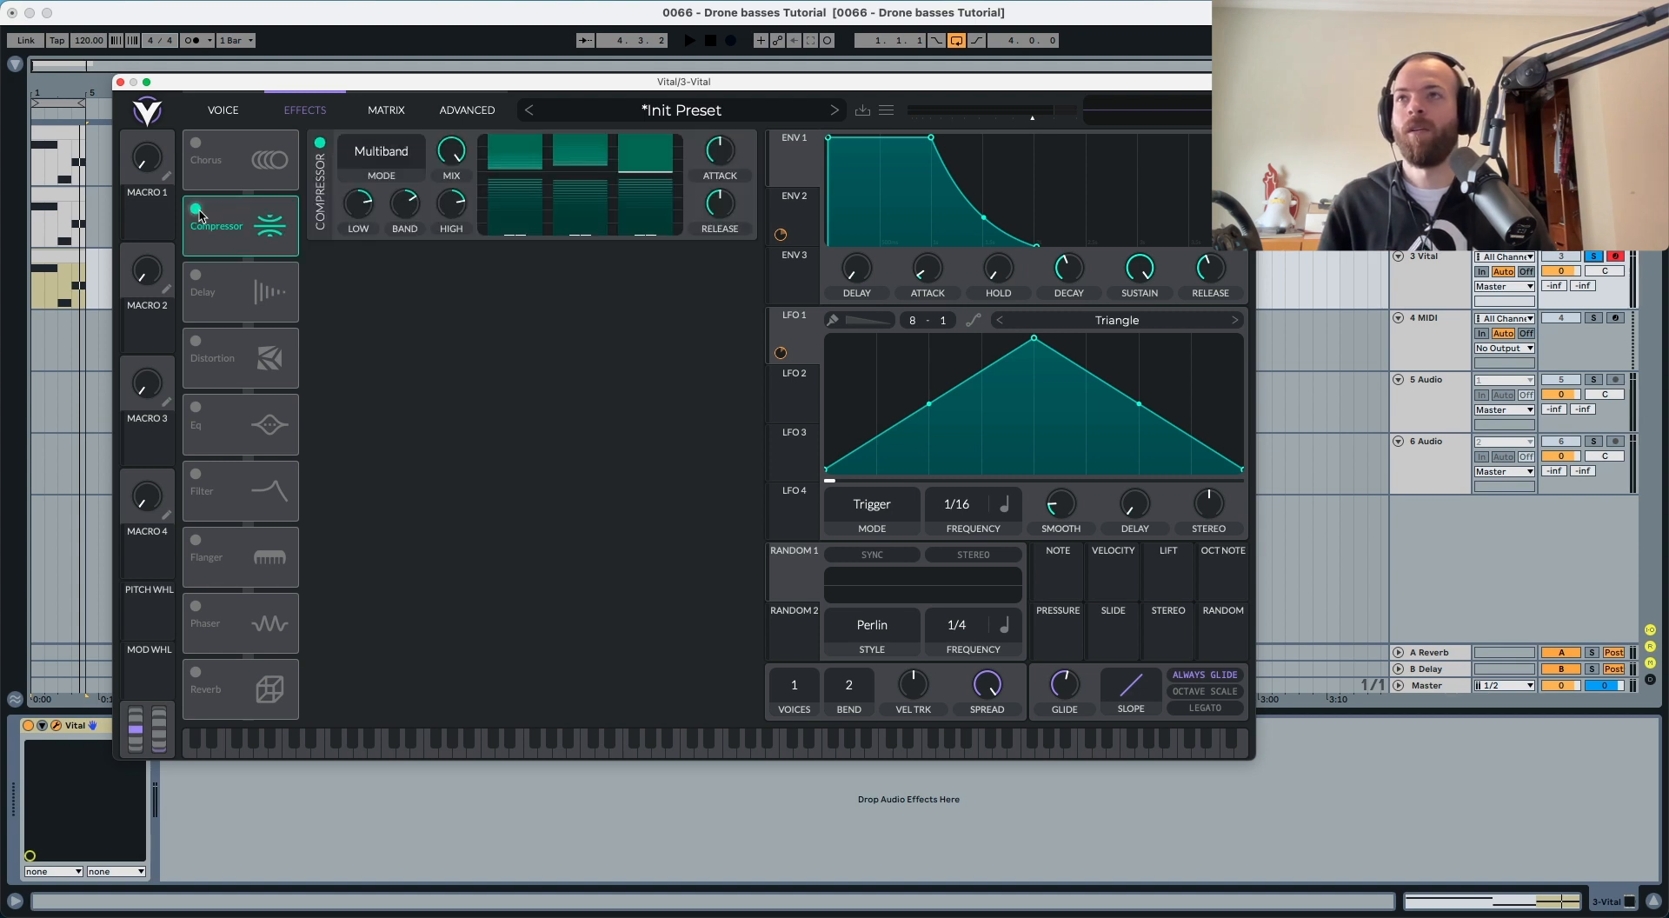
pyautogui.moveTo(258, 240); pyautogui.dragTo(269, 169)
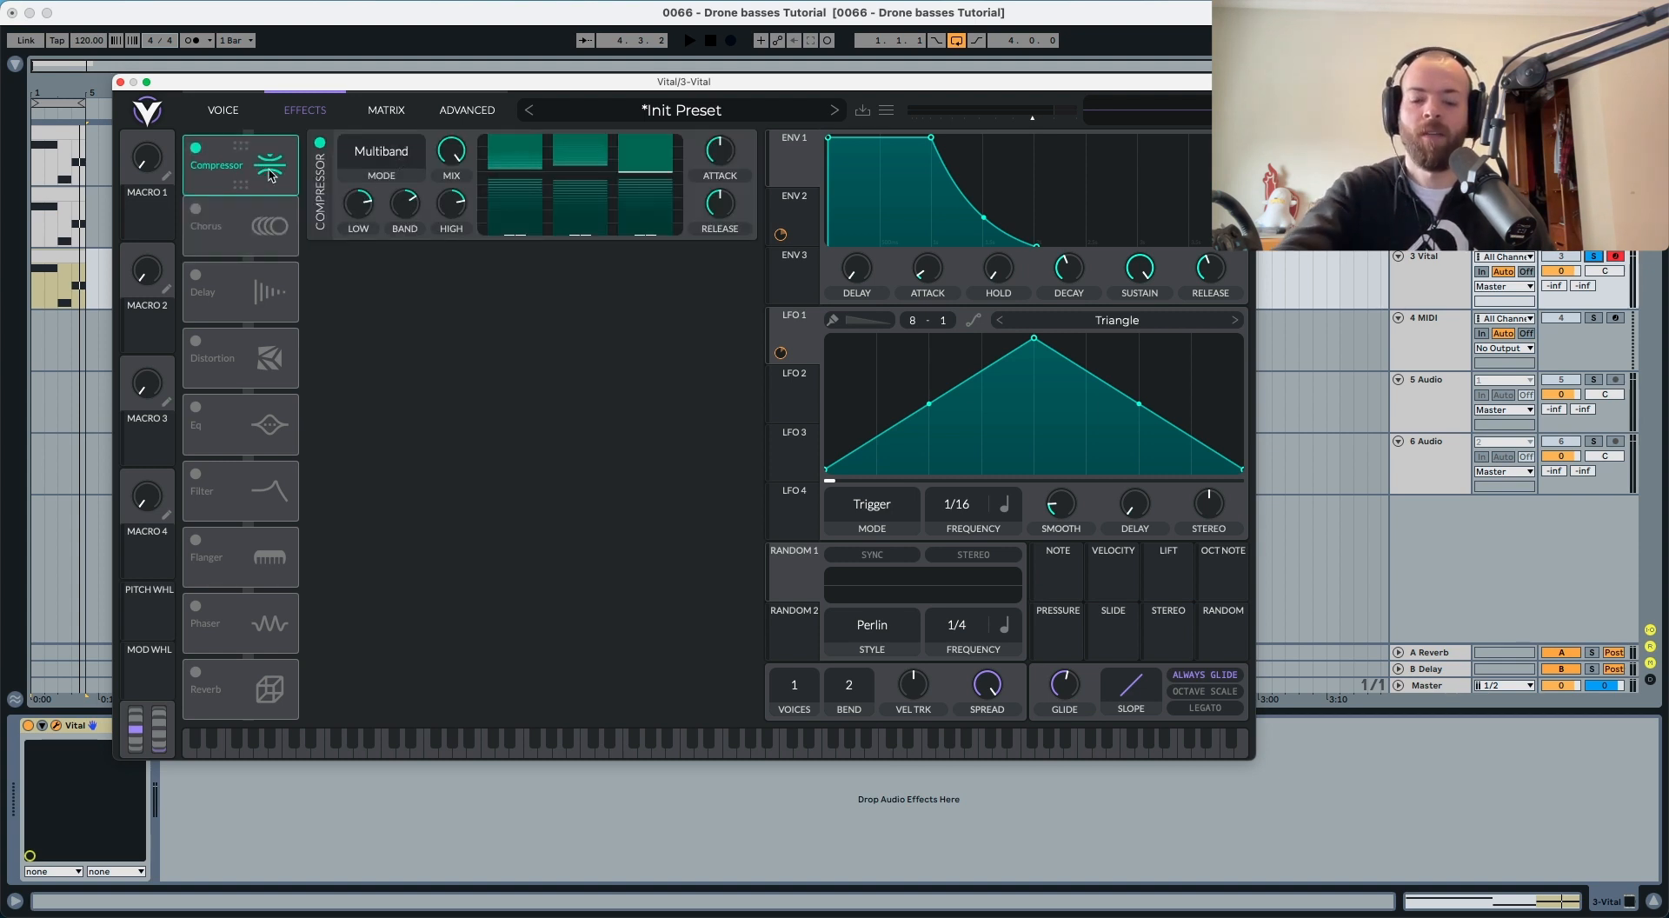
pyautogui.press('space')
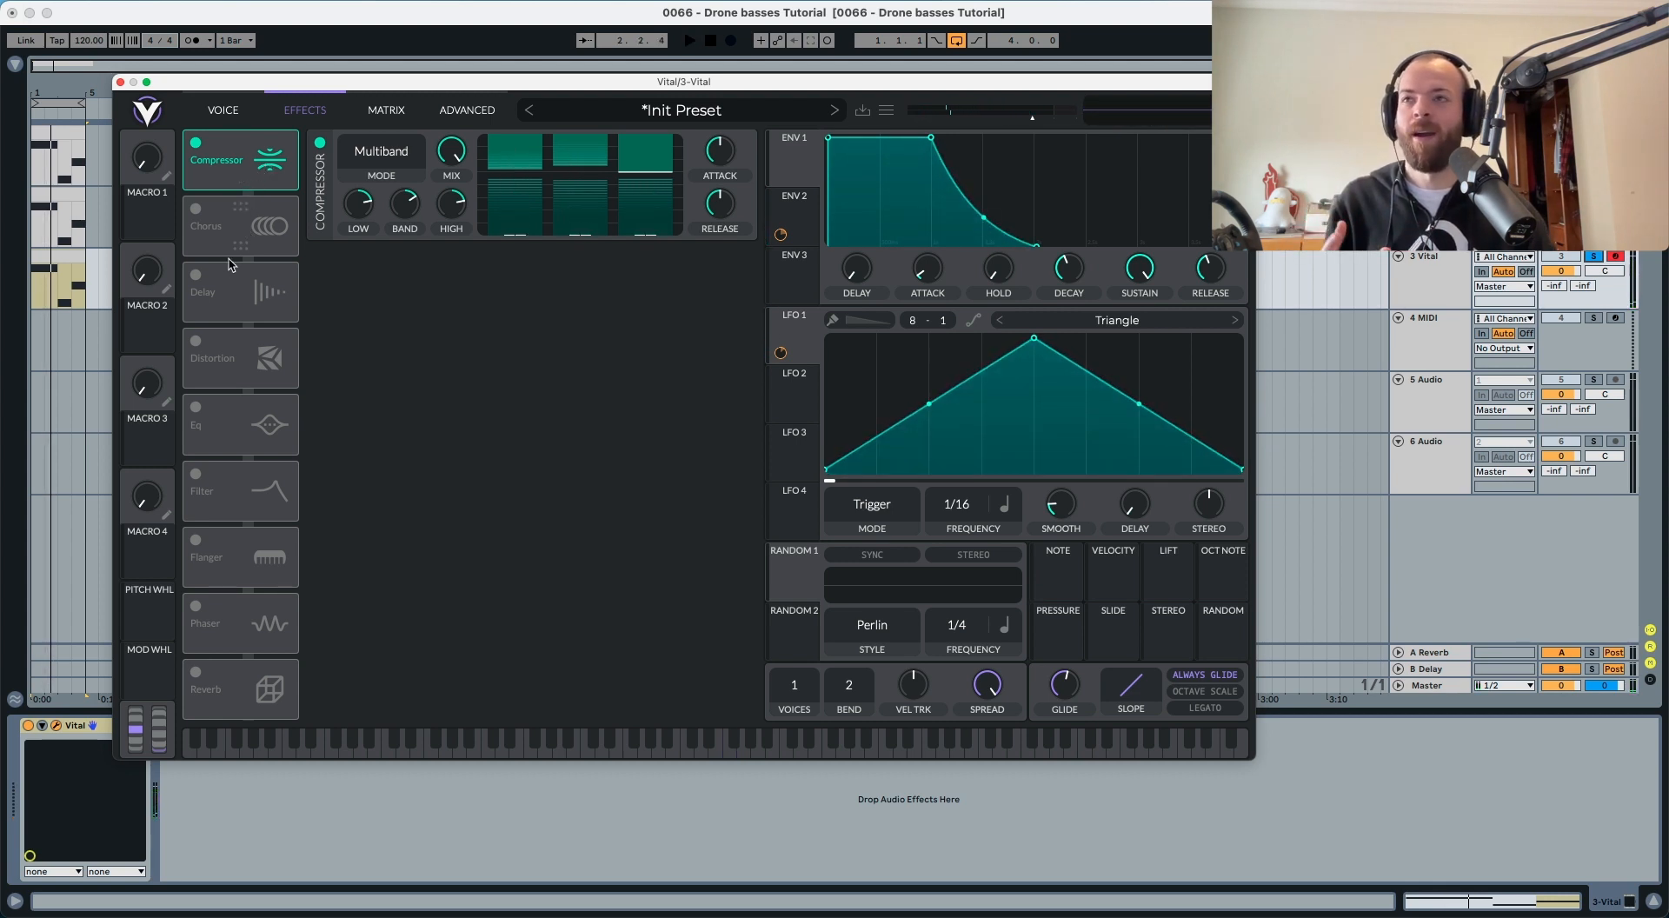
# Step: Enable the EQ directly after the Compressor, lower its high band and audition the loop
pyautogui.click(197, 408)
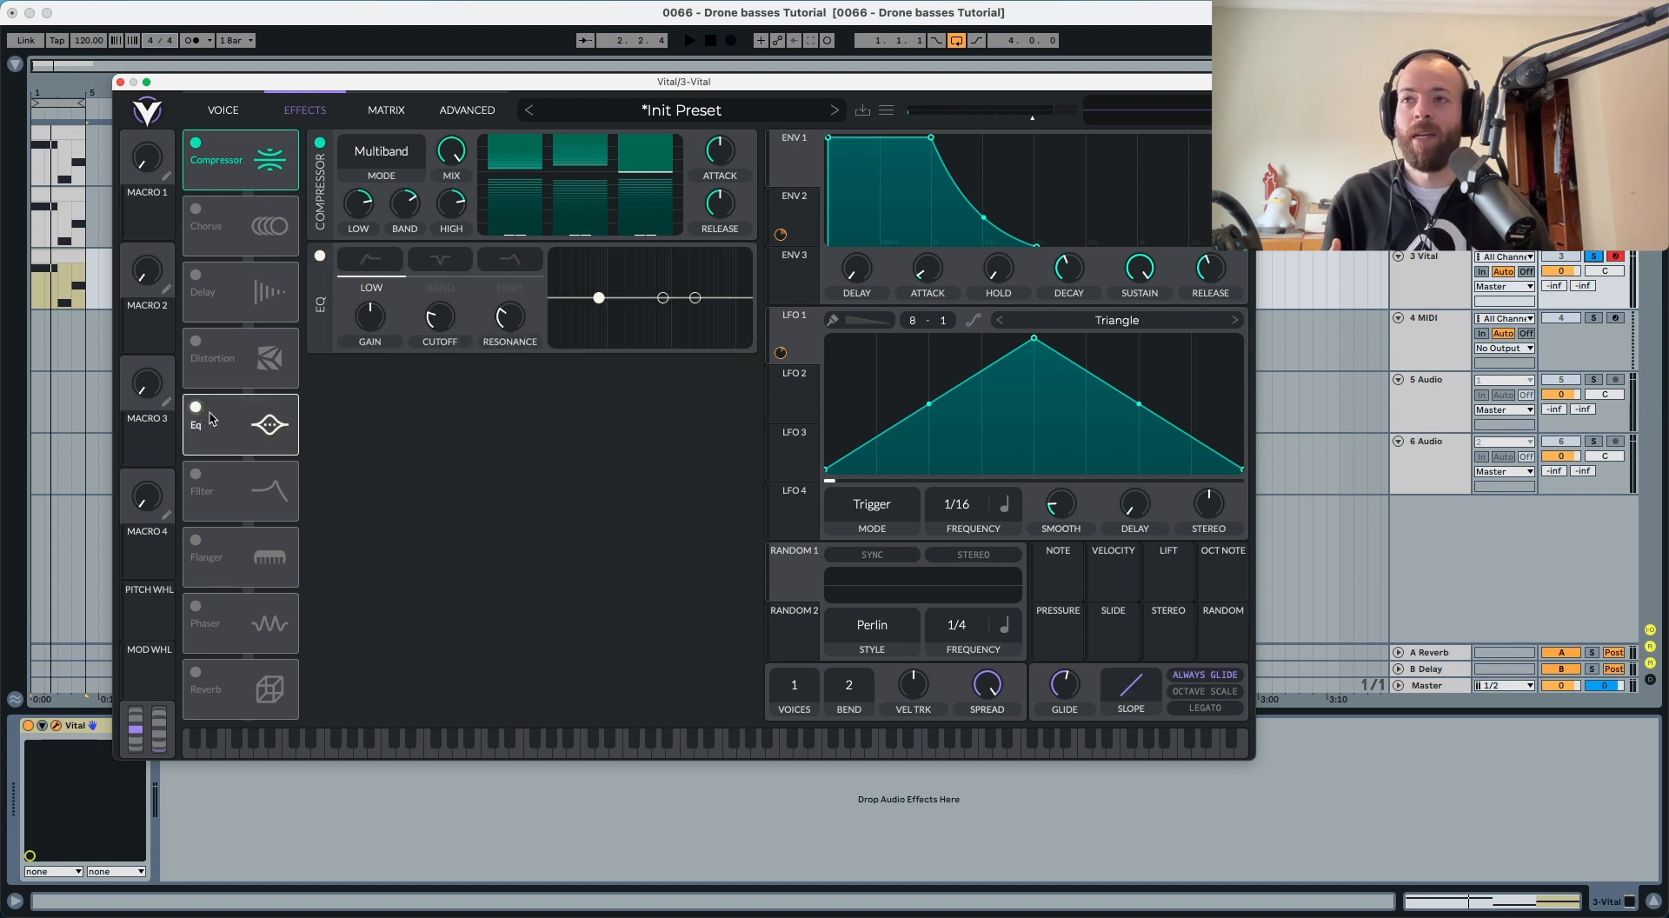
pyautogui.moveTo(200, 414); pyautogui.dragTo(224, 227)
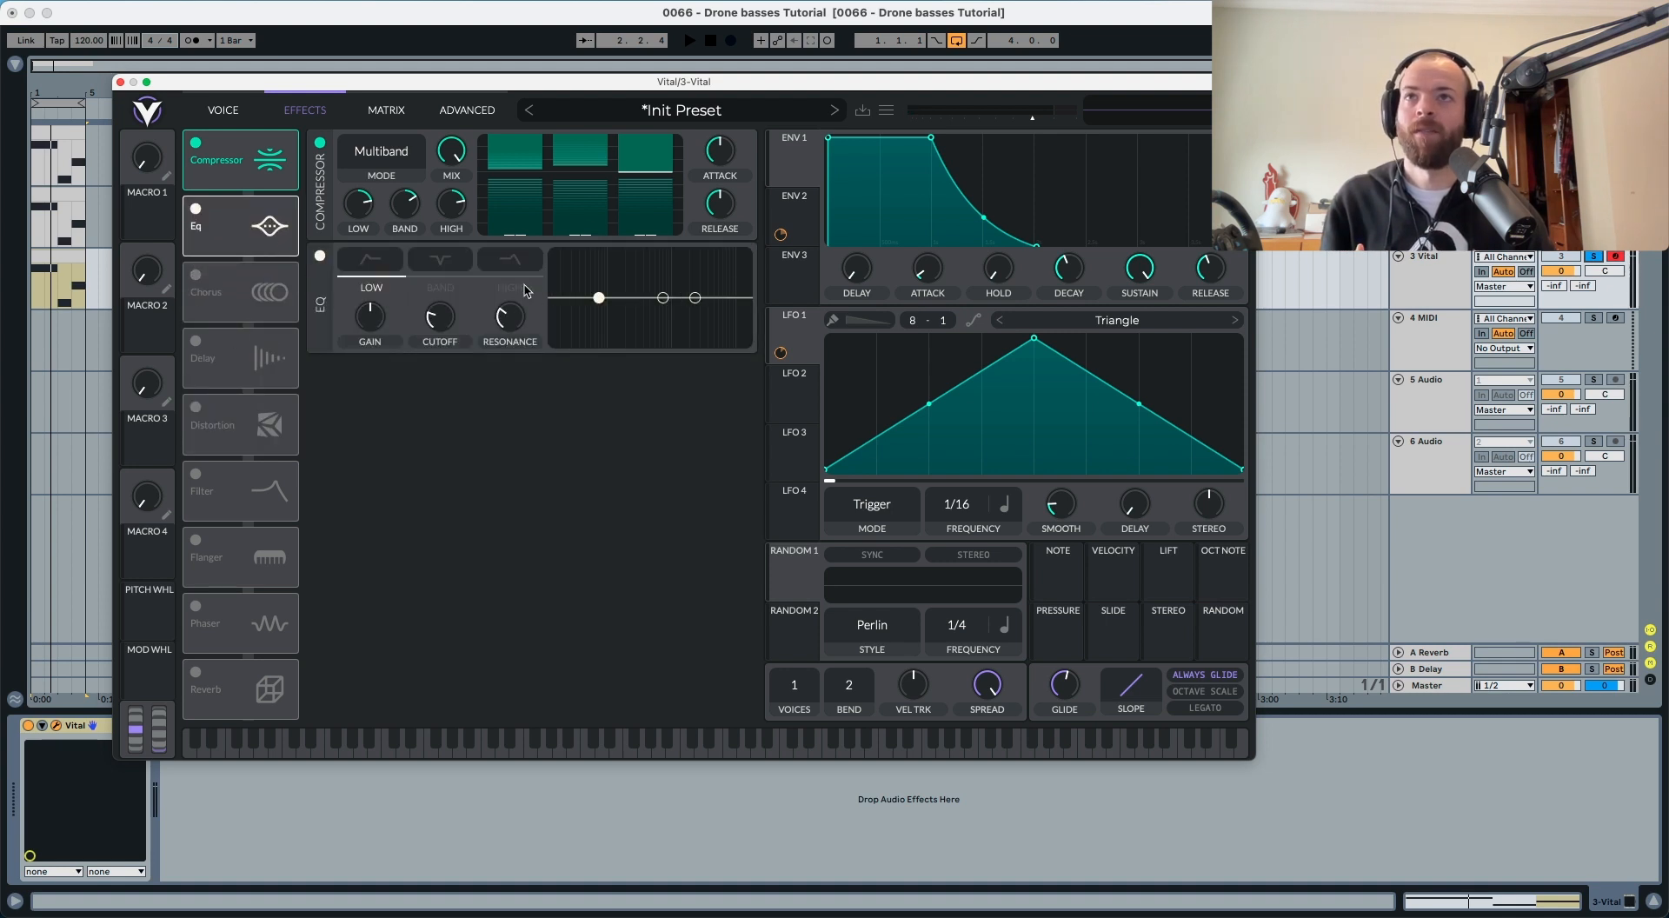
pyautogui.moveTo(695, 297); pyautogui.dragTo(687, 323)
pyautogui.press('space')
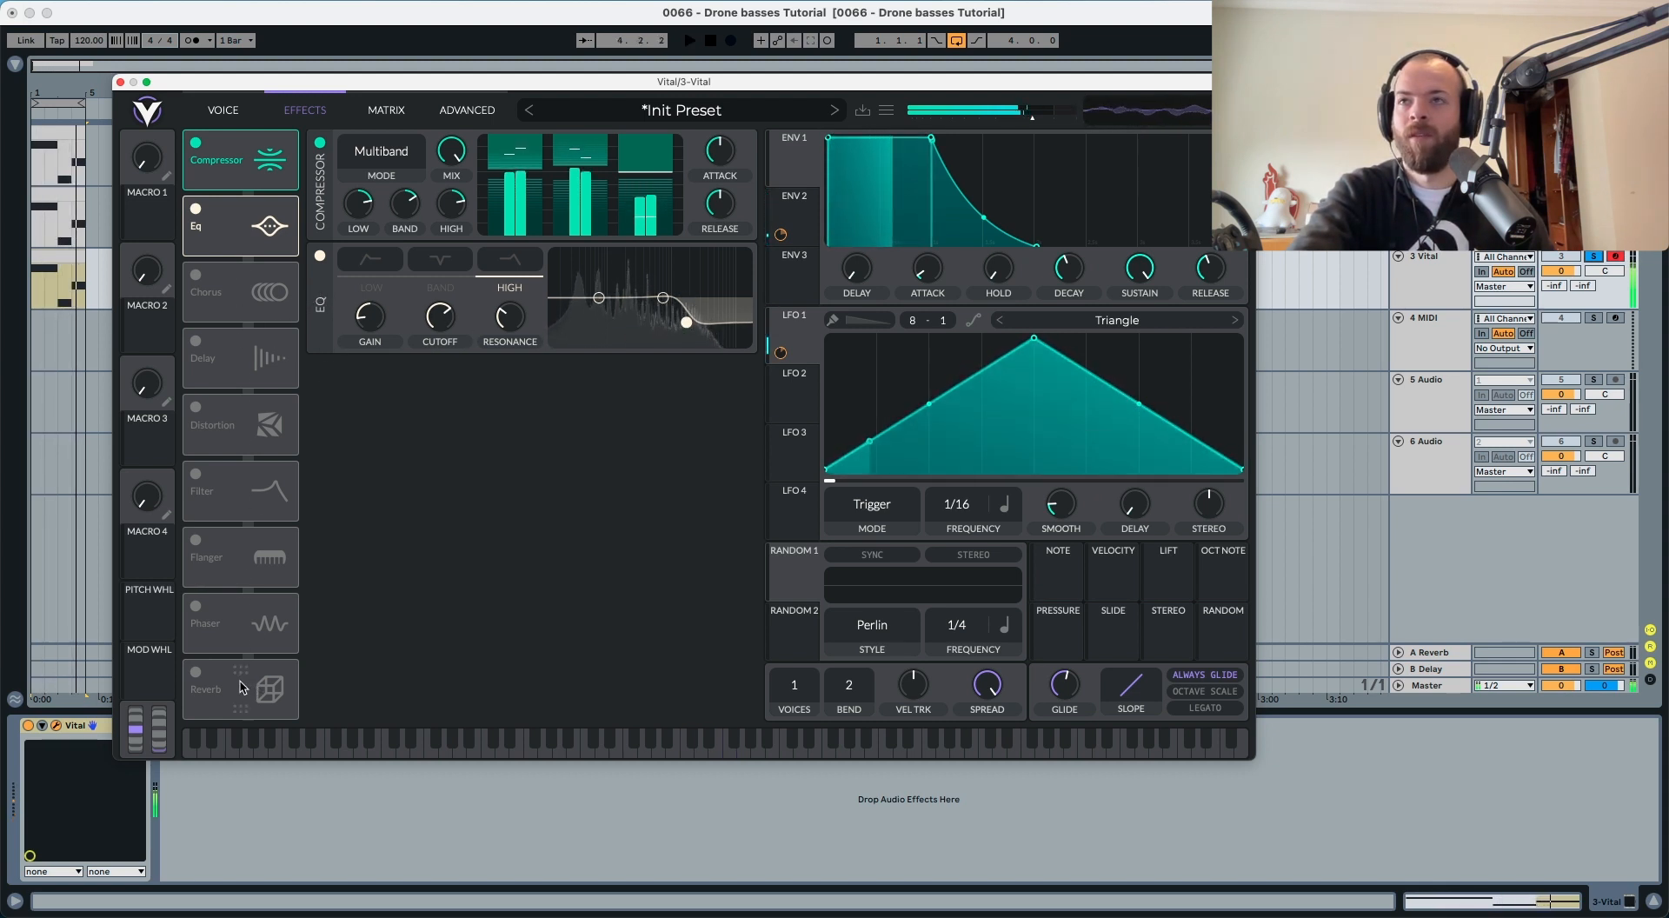
# Step: Place the Reverb after the EQ, enable the Delay ahead of it and play the loop
pyautogui.moveTo(241, 688); pyautogui.dragTo(213, 278)
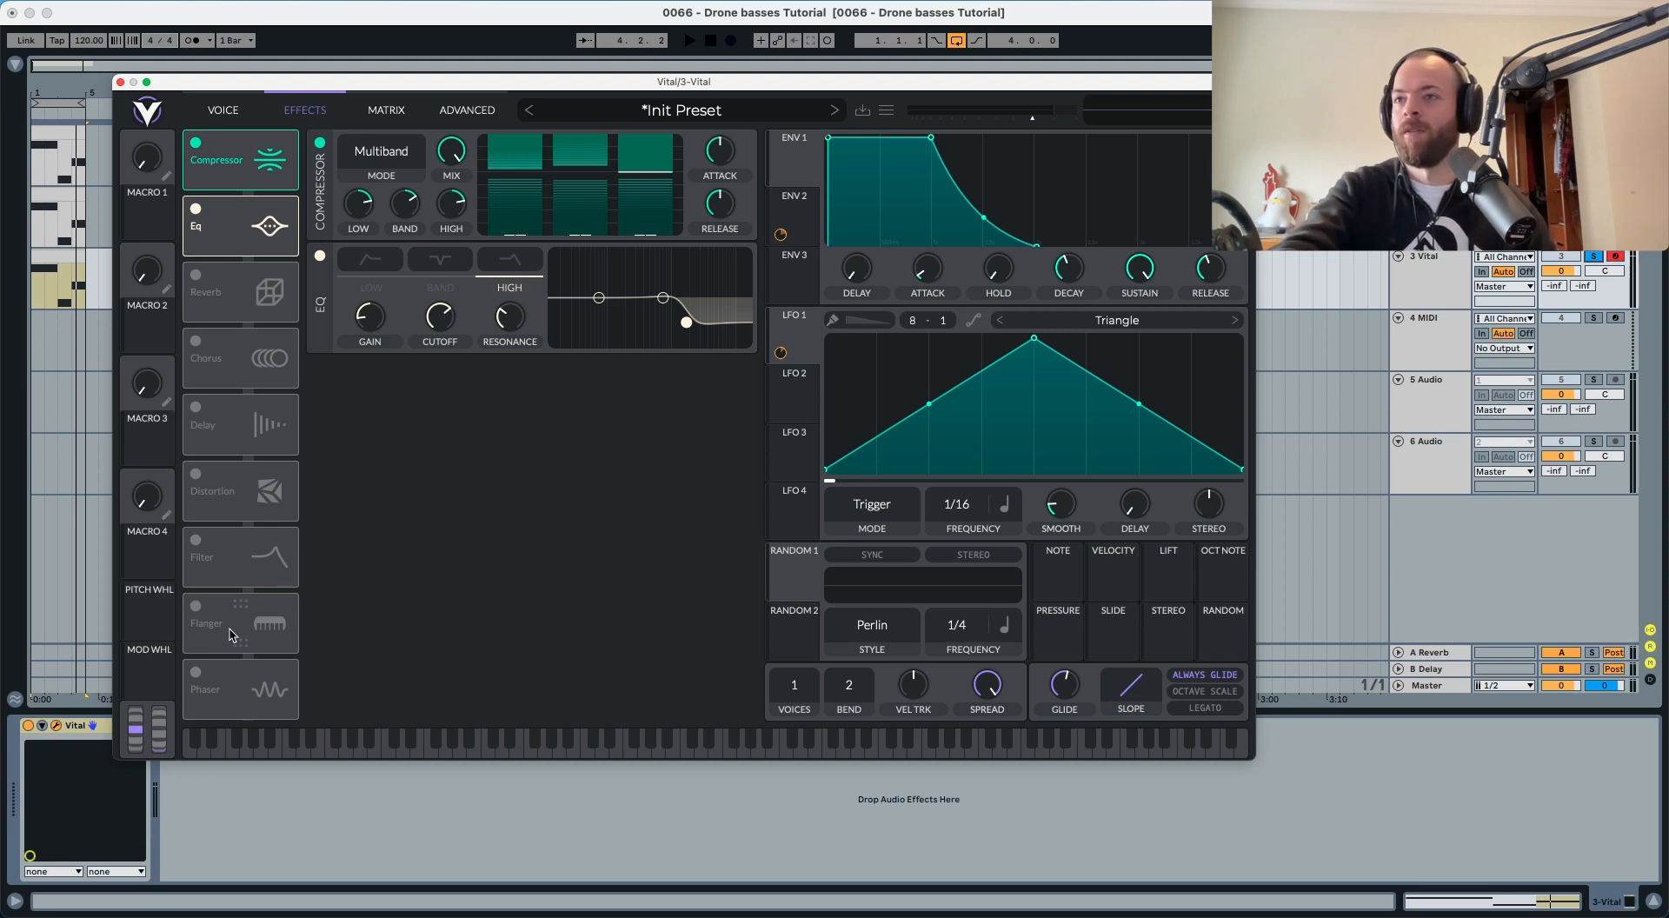
pyautogui.click(195, 406)
pyautogui.moveTo(201, 418); pyautogui.dragTo(232, 273)
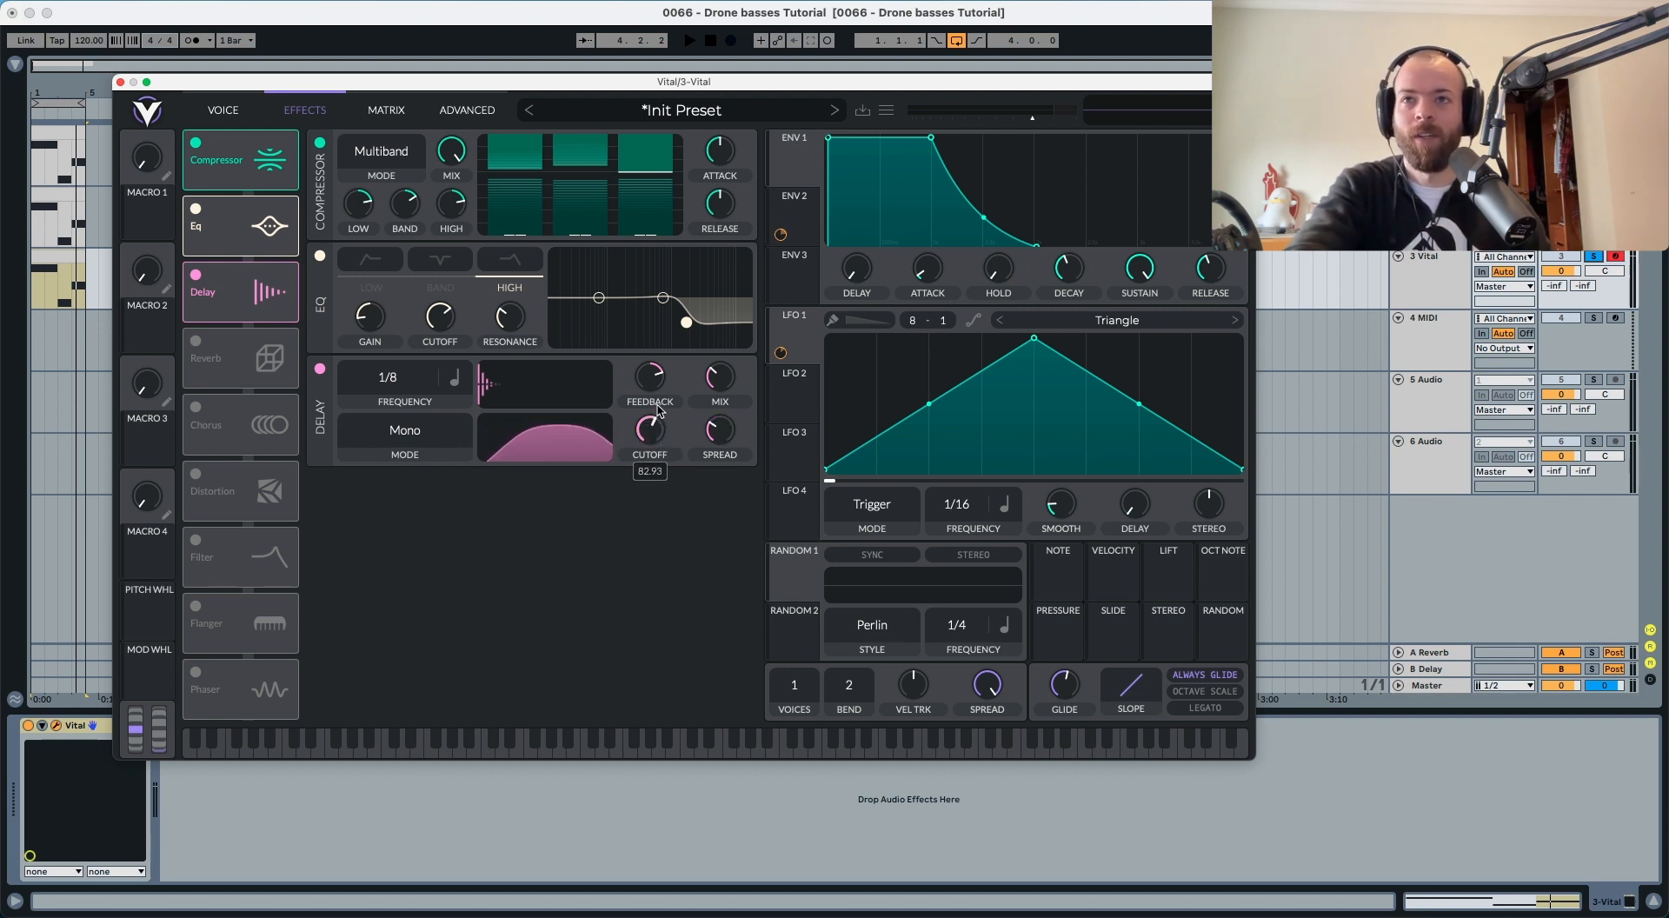
pyautogui.press('space')
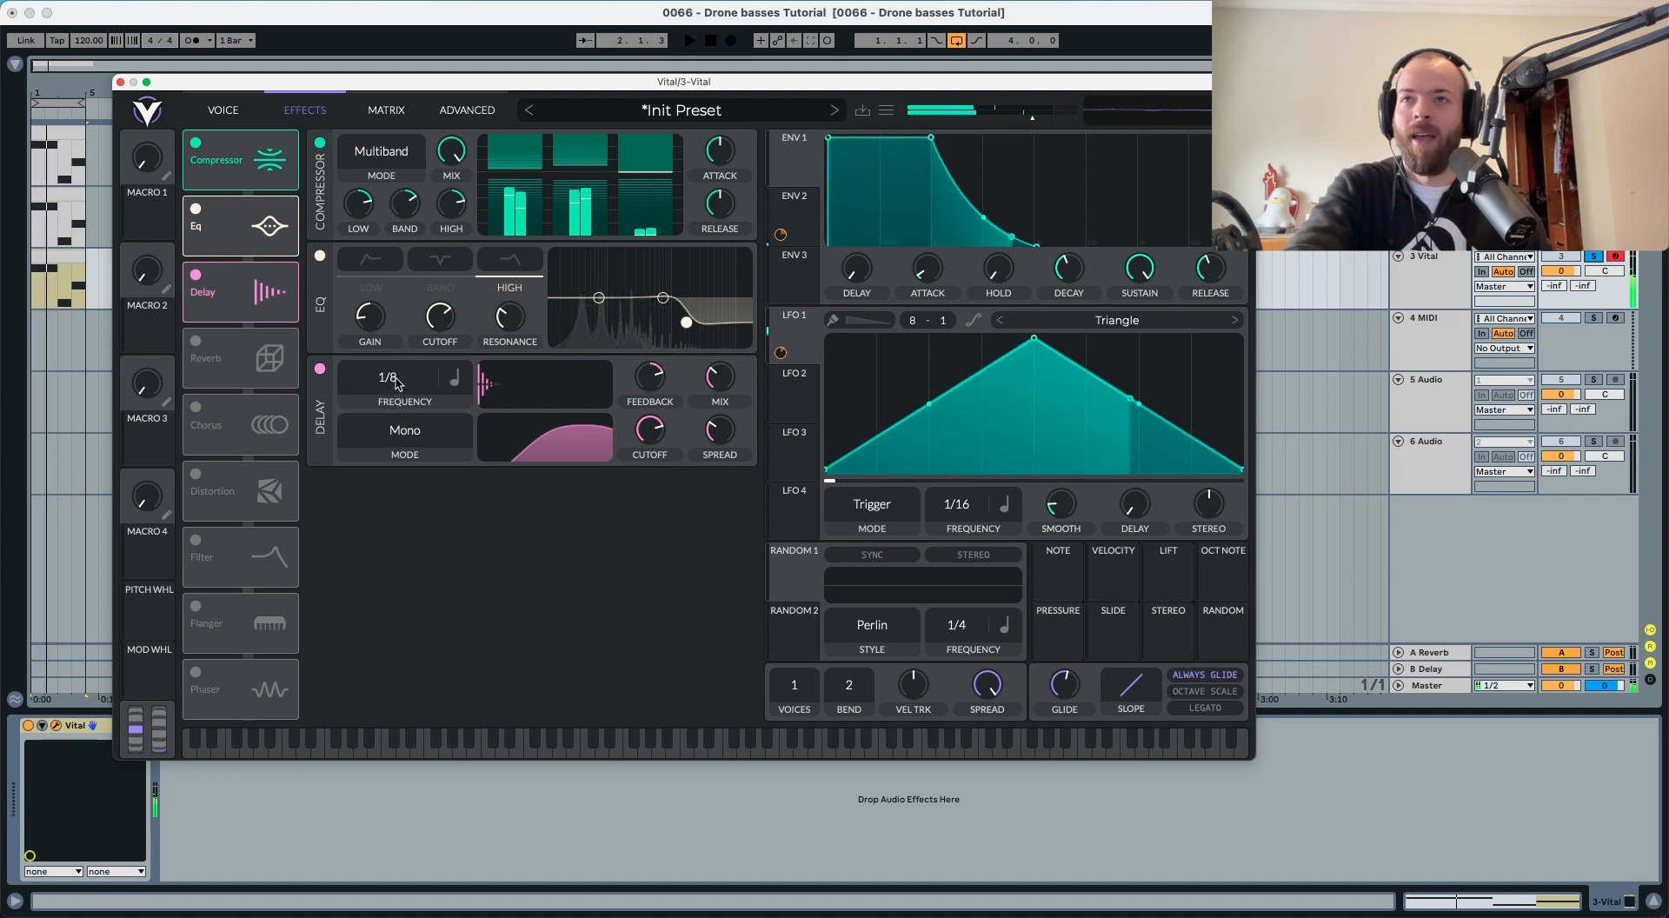
# Step: Switch the Delay to Stereo mode, set its second 1/8 frequency to Tempo Dotted and play the loop
pyautogui.press('space')
pyautogui.click(403, 426)
pyautogui.click(395, 492)
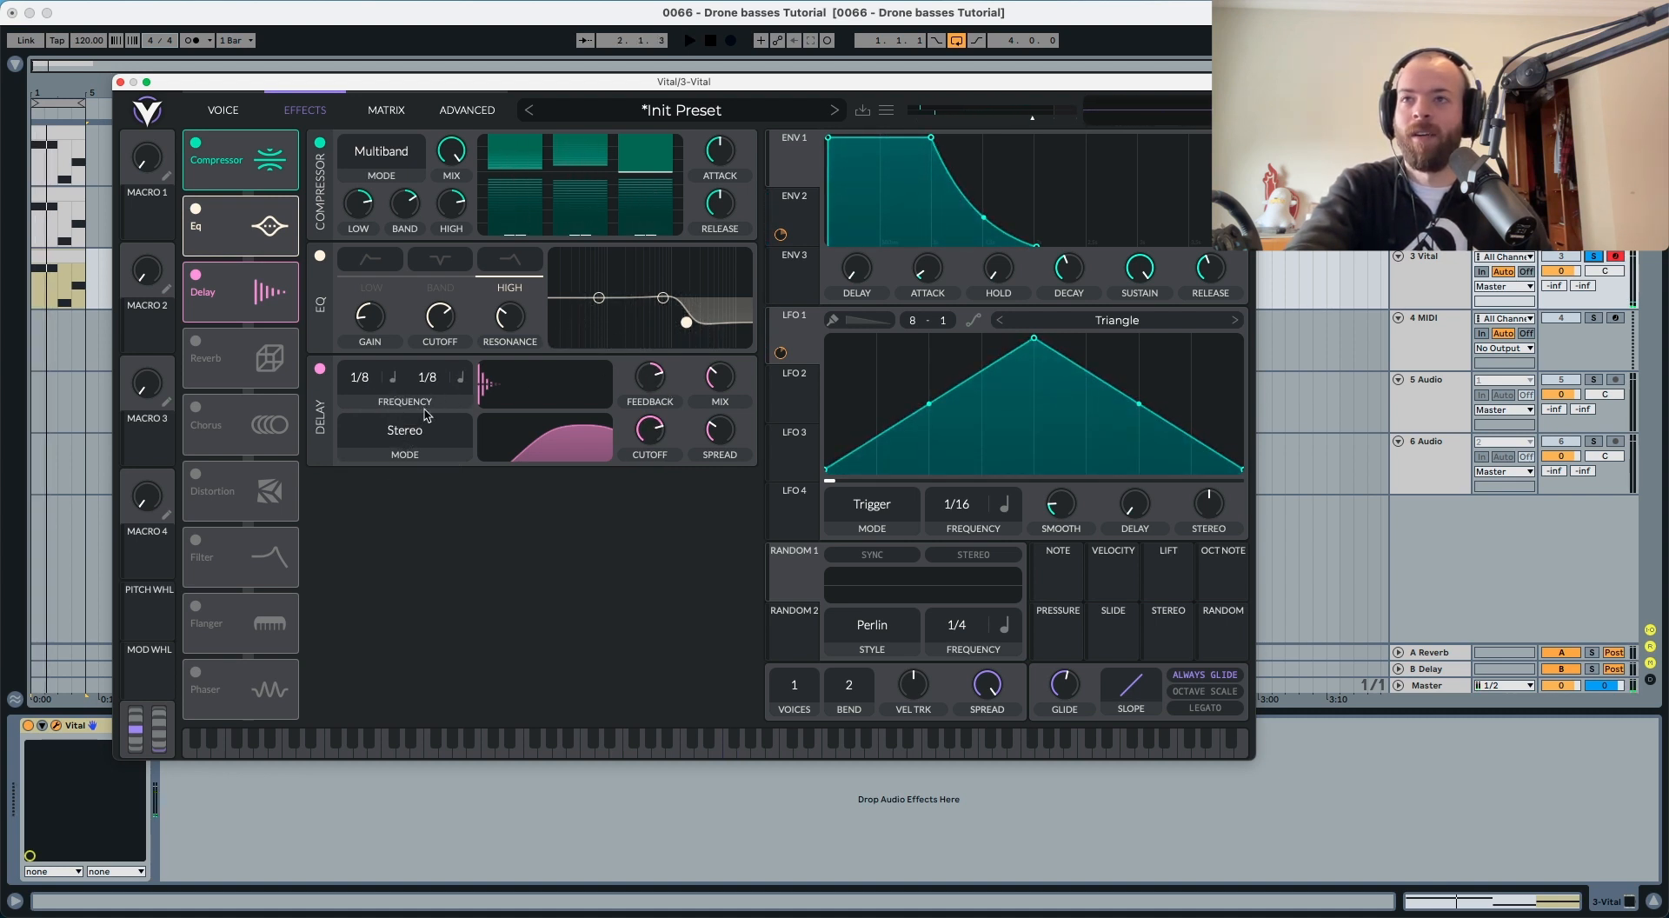
pyautogui.click(449, 379)
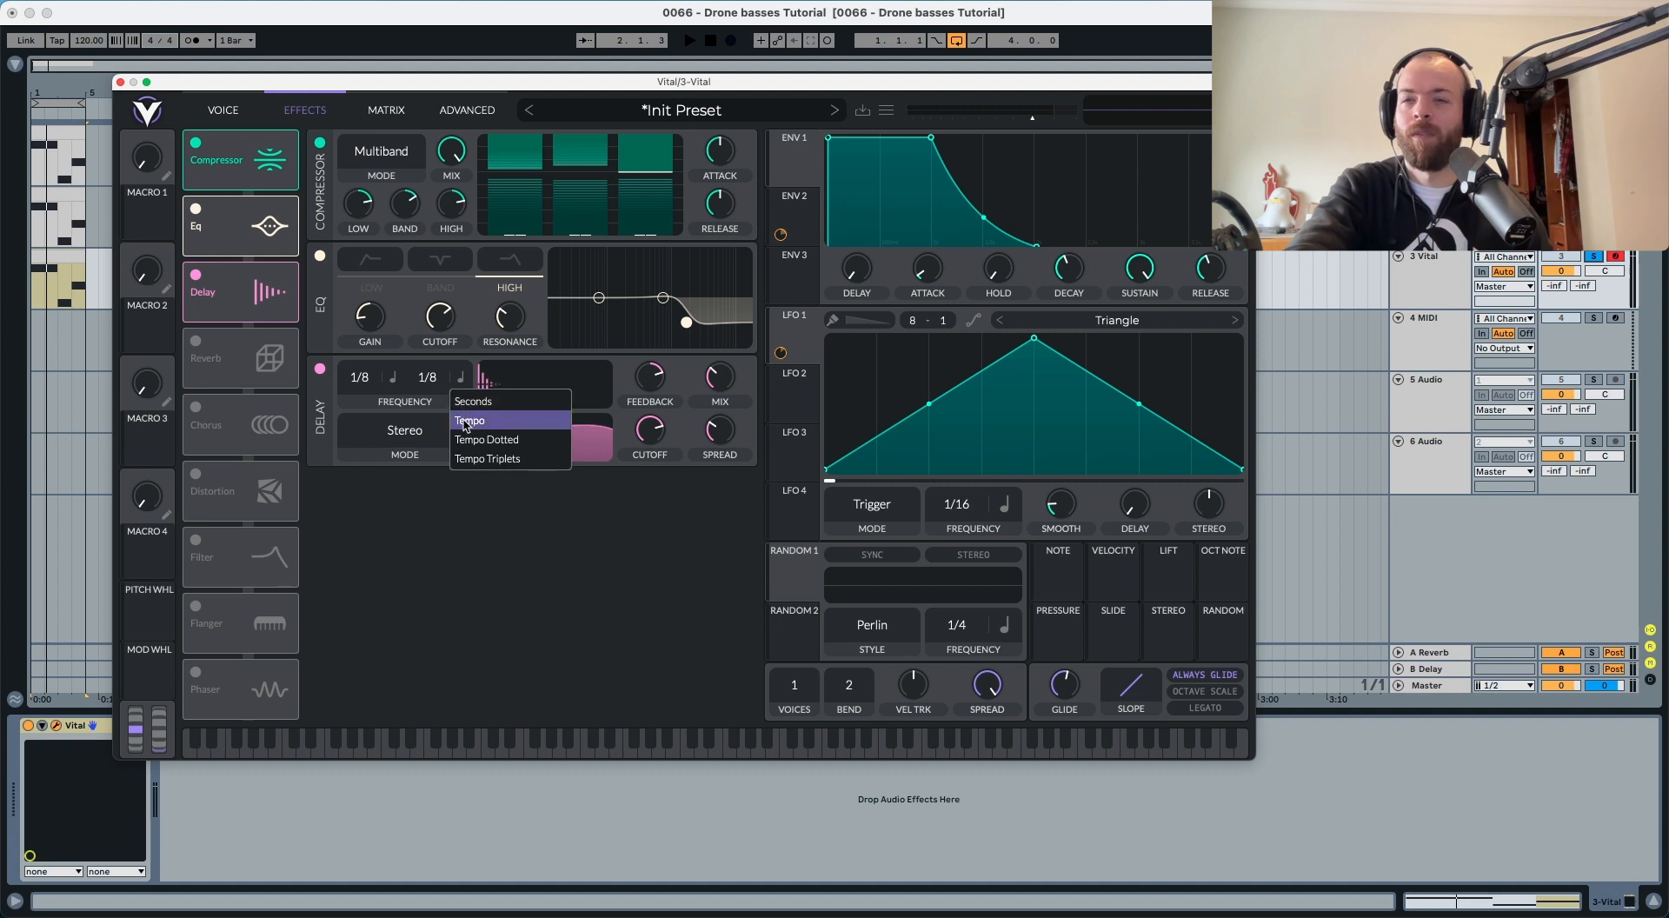
pyautogui.click(473, 439)
pyautogui.press('space')
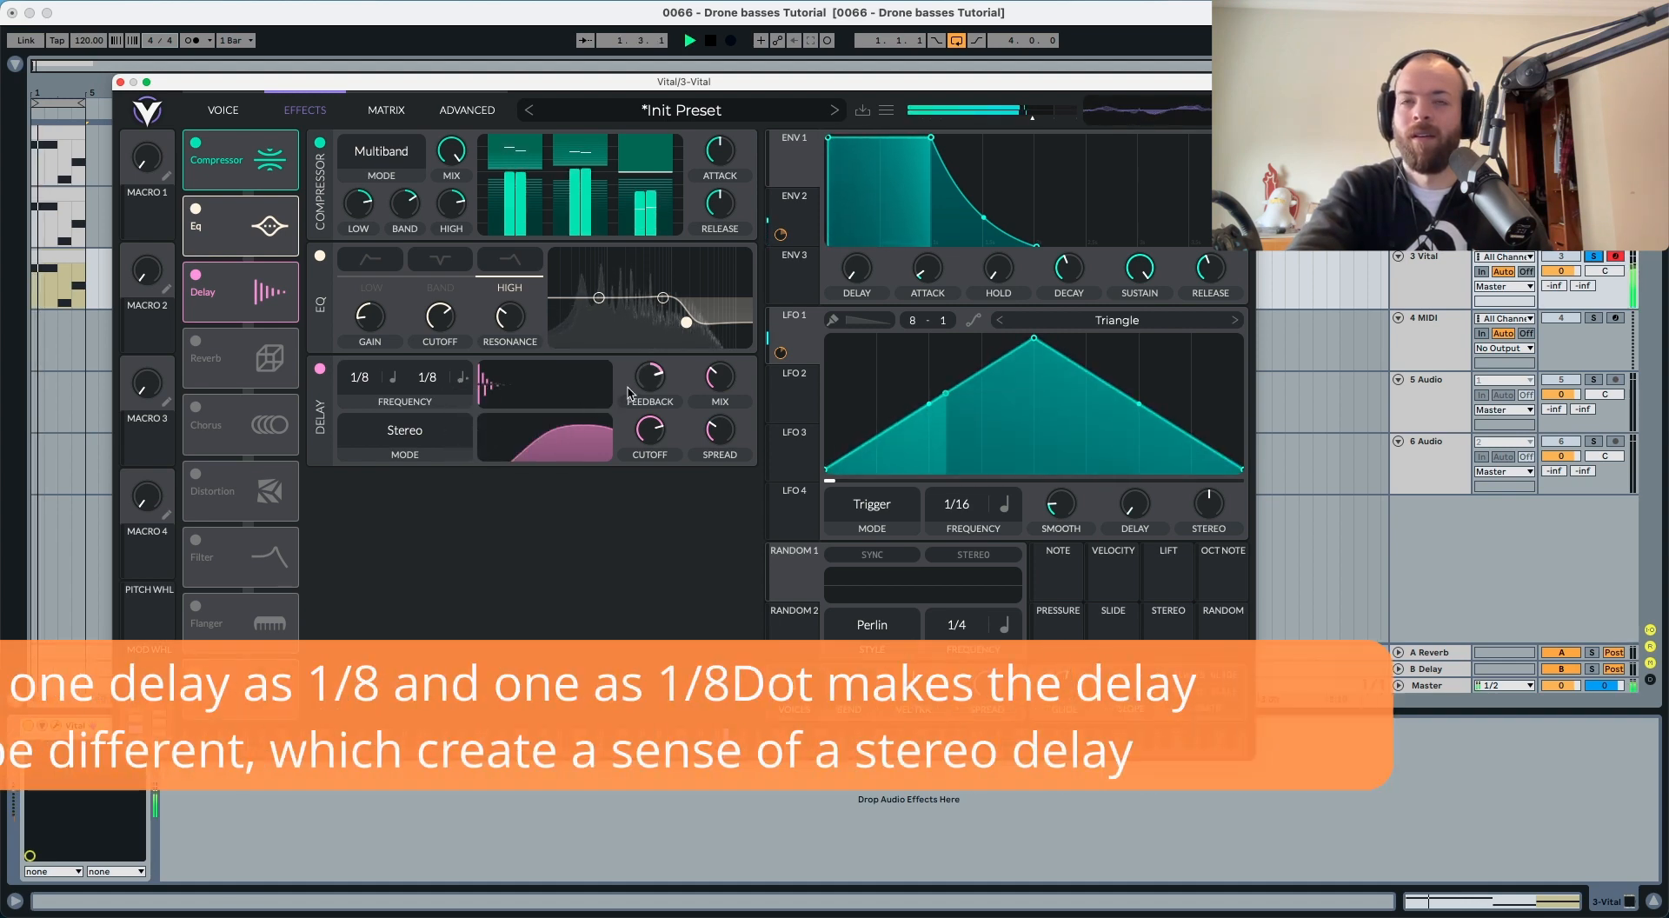
# Step: Raise the Delay's mix to about 43%, set its feedback to about 53%, adjust the cutoff and lower the spread while the loop plays
pyautogui.moveTo(717, 368)
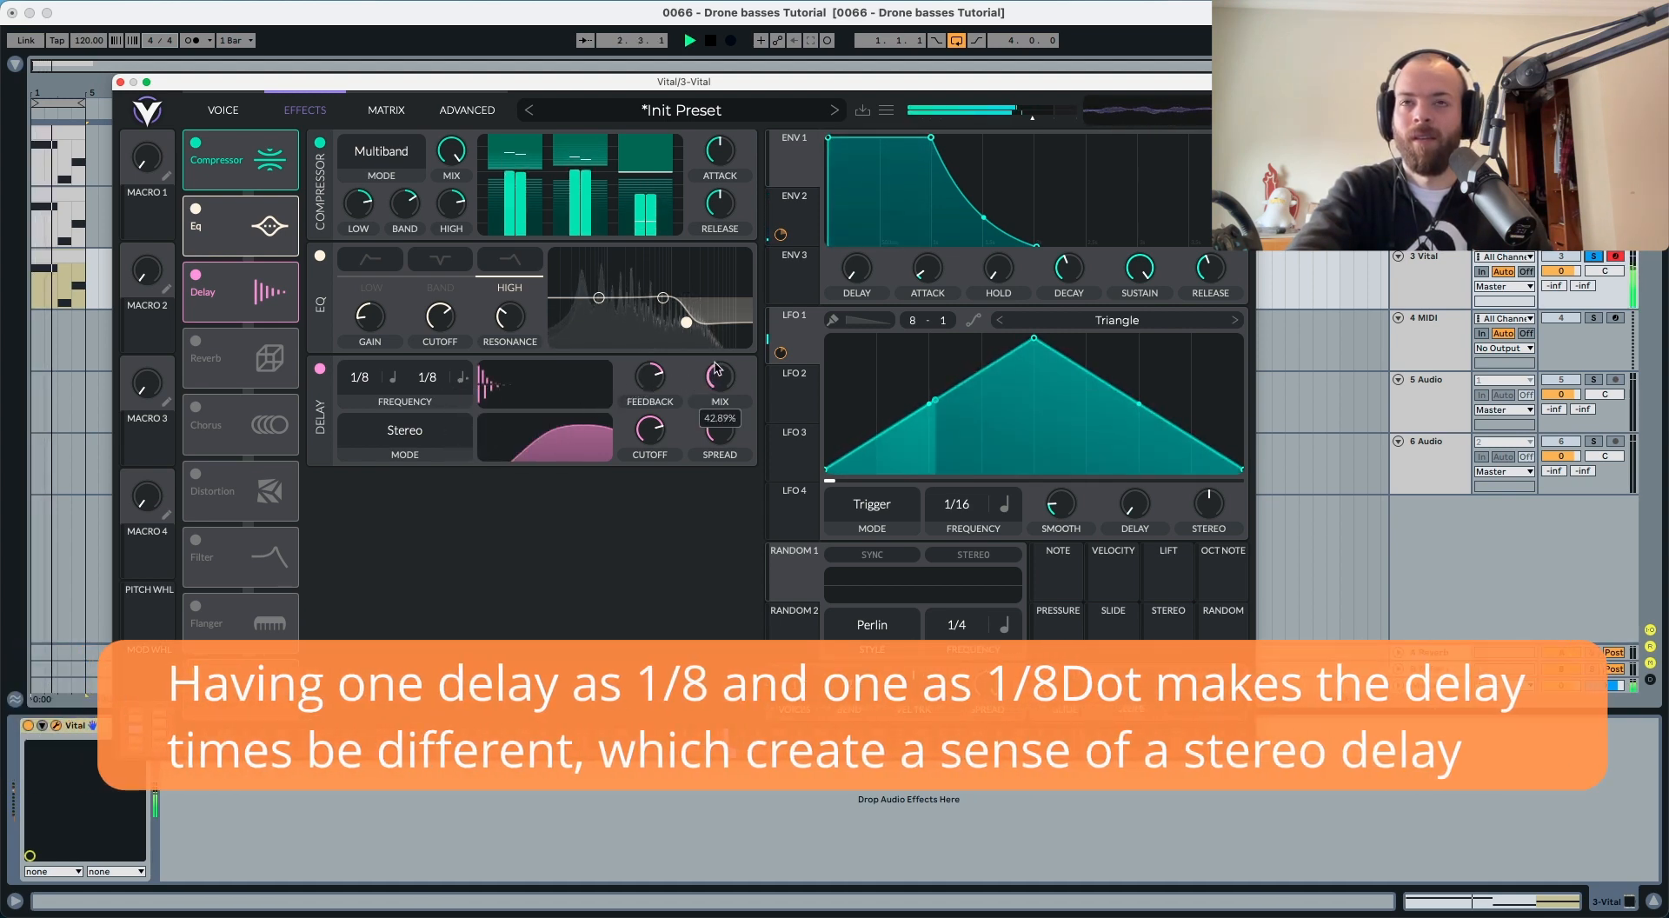
pyautogui.moveTo(653, 385)
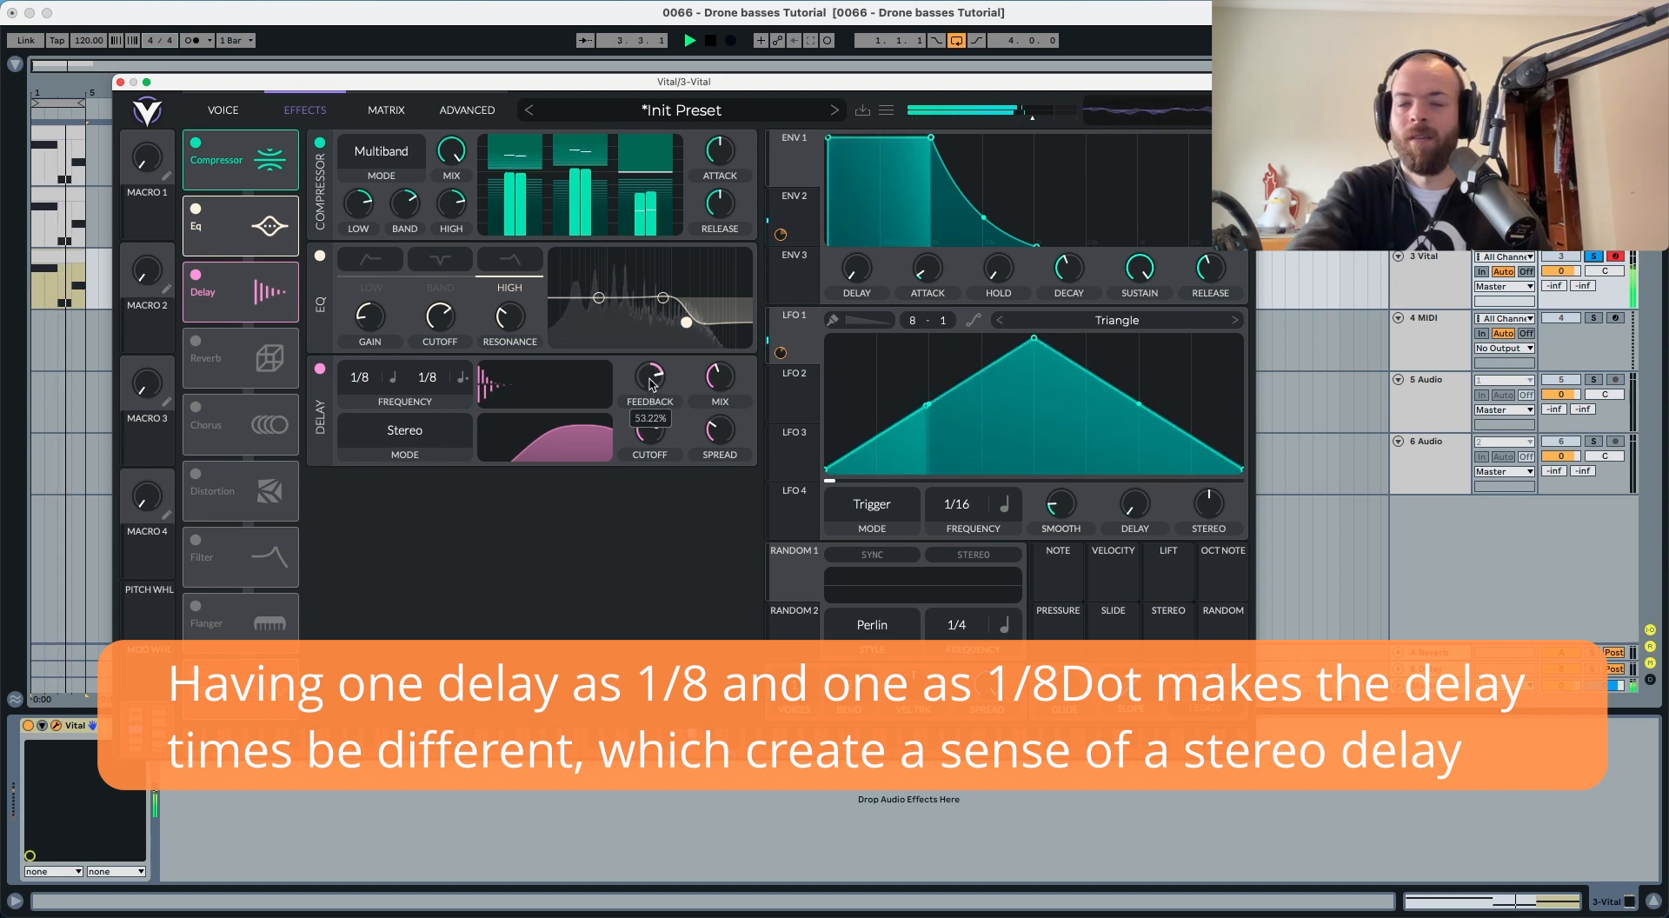
pyautogui.moveTo(656, 446)
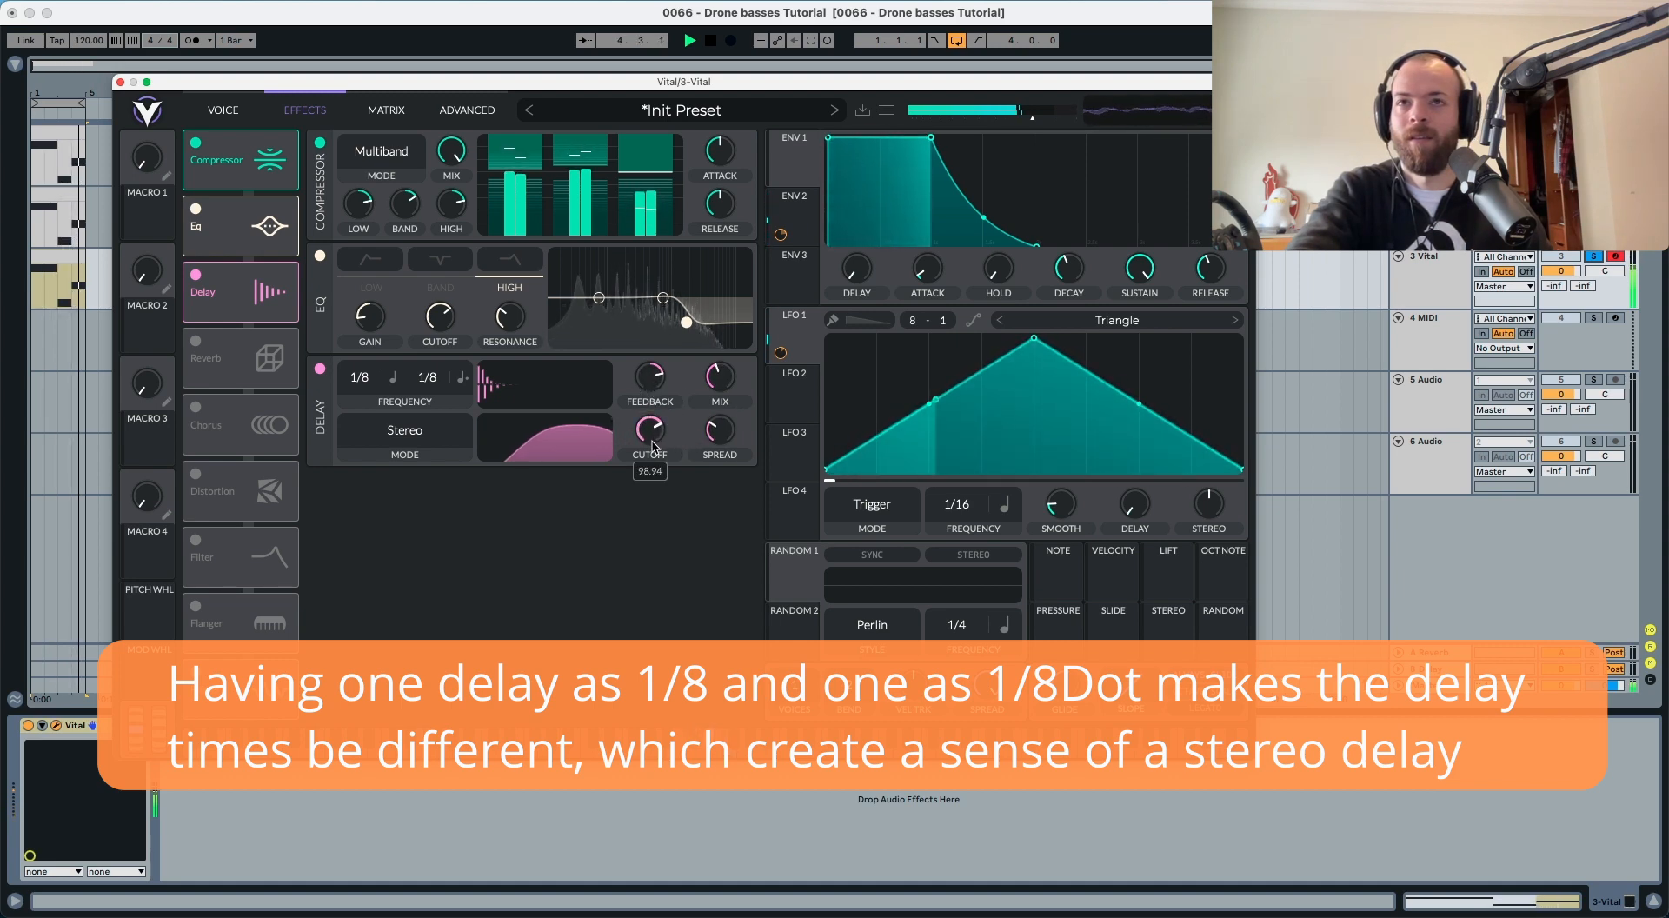
pyautogui.moveTo(720, 458)
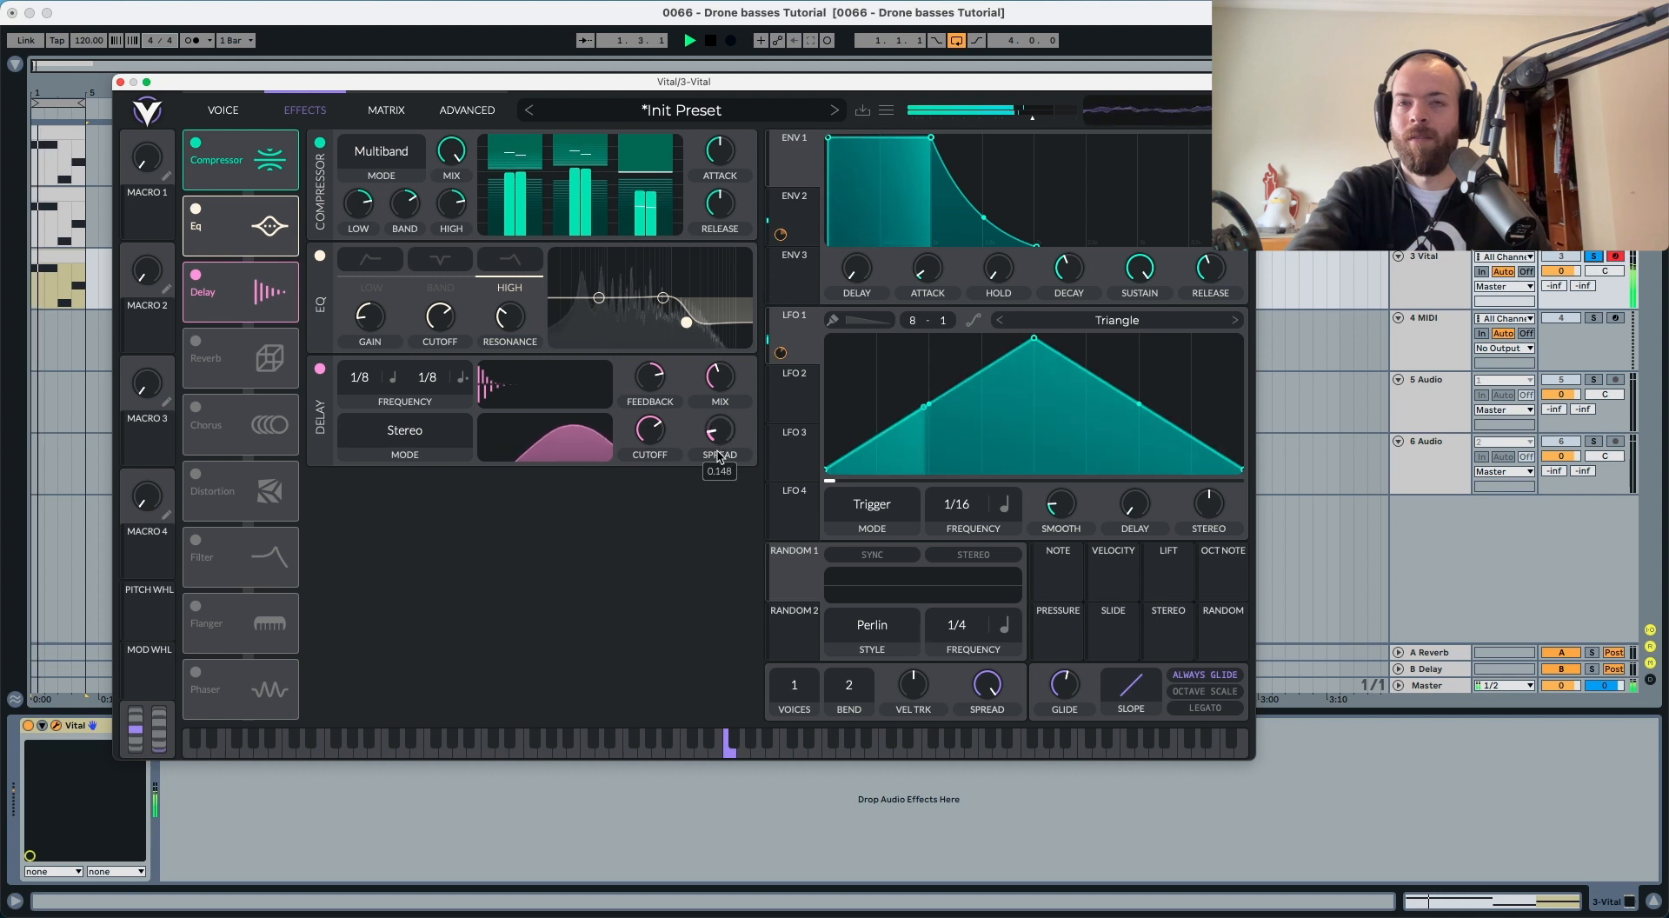
pyautogui.moveTo(720, 459); pyautogui.dragTo(720, 466)
pyautogui.press('space')
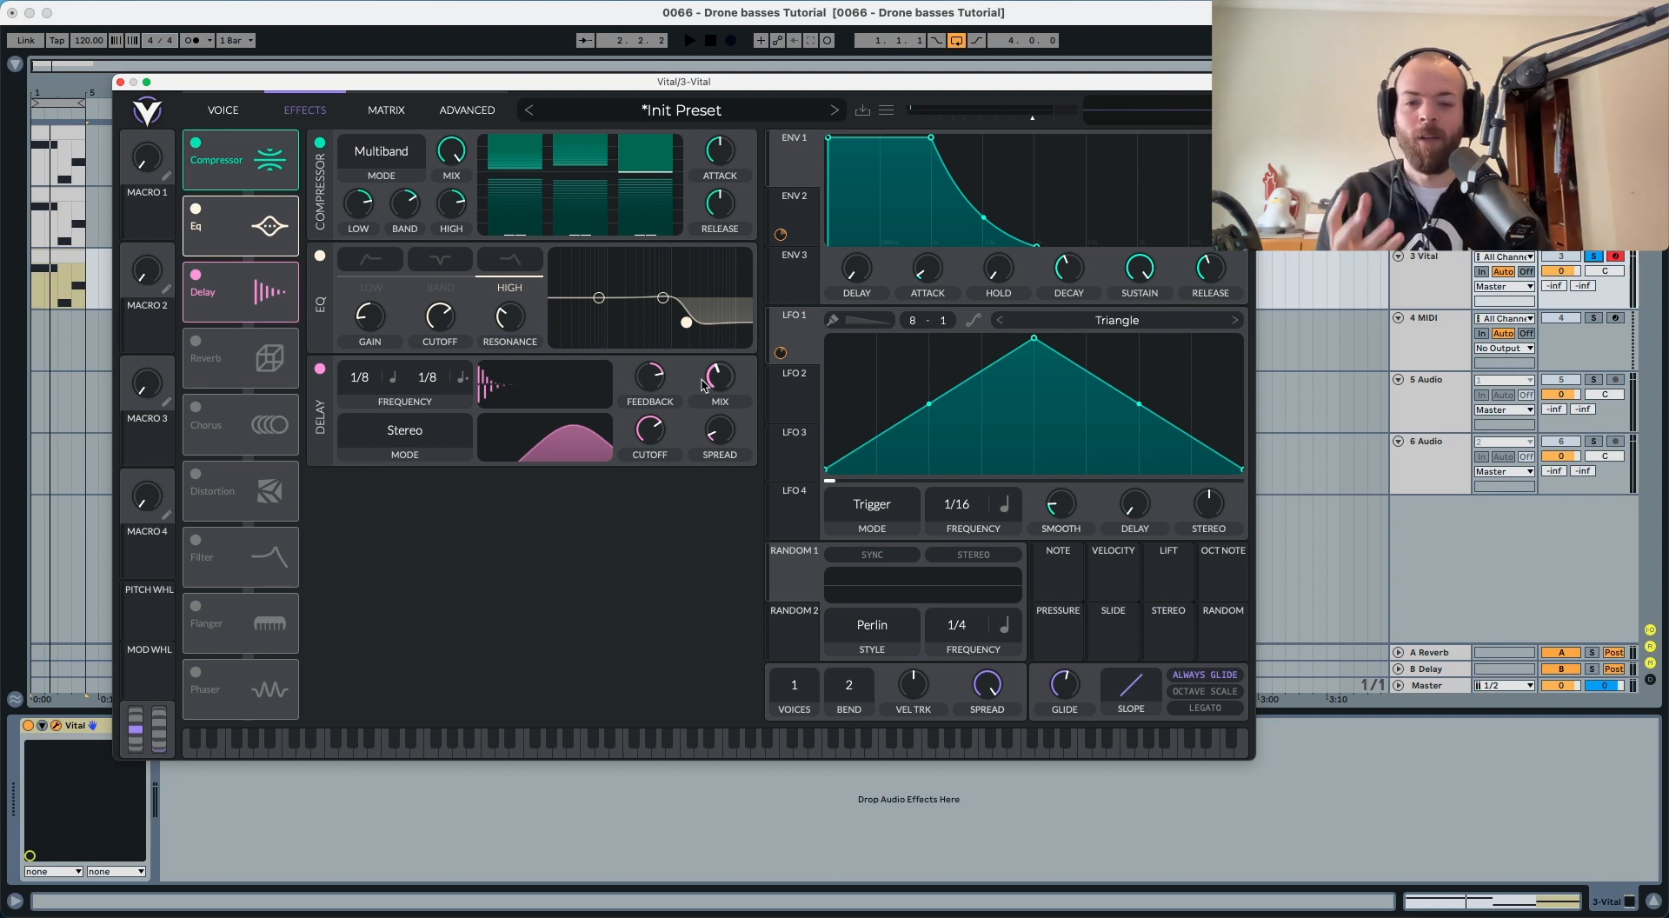
# Step: Enable the Reverb, cut its low band, move it ahead of the Delay and lengthen its time while the loop plays
pyautogui.click(197, 341)
pyautogui.moveTo(403, 496); pyautogui.dragTo(427, 551)
pyautogui.press('space')
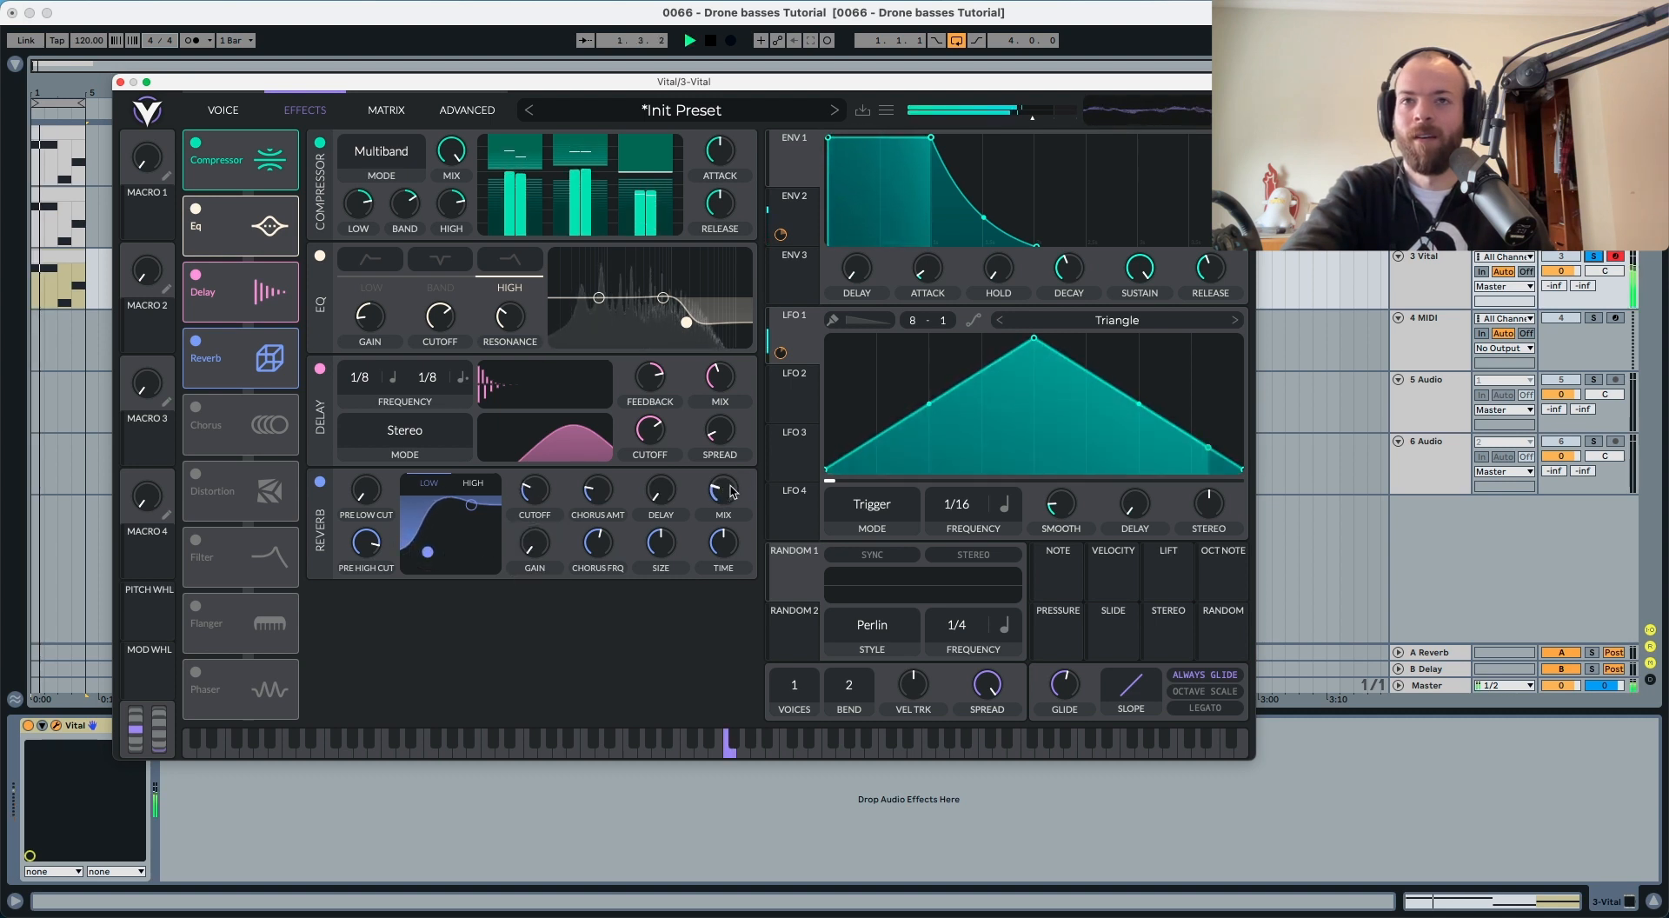
pyautogui.moveTo(241, 358); pyautogui.dragTo(241, 292)
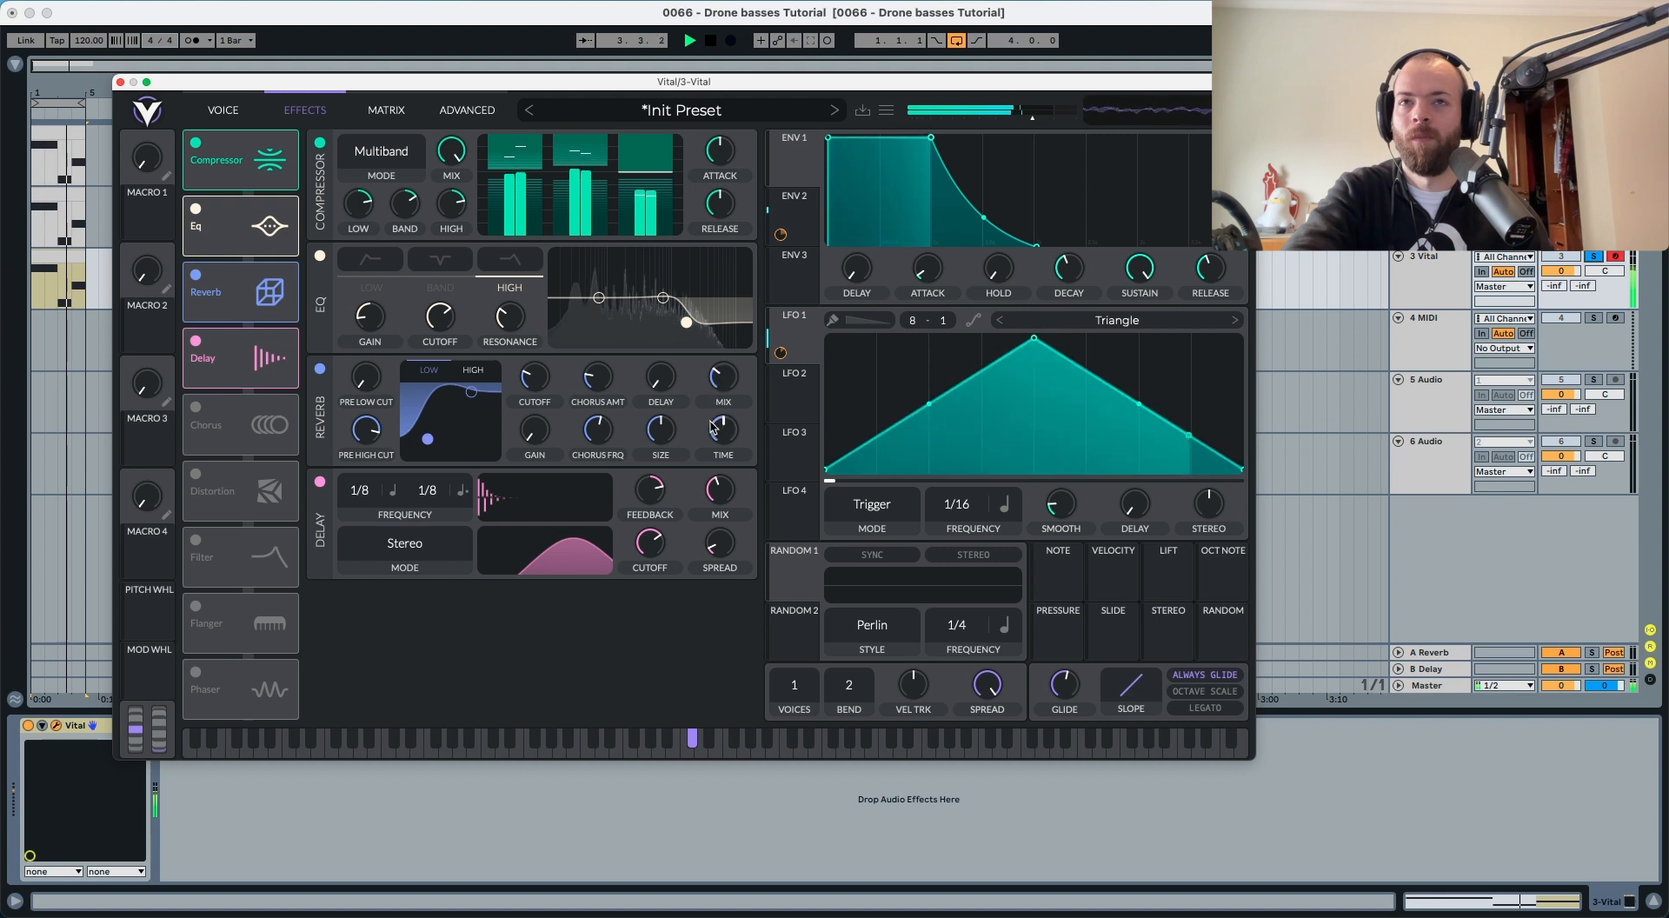
pyautogui.moveTo(714, 434); pyautogui.dragTo(713, 426)
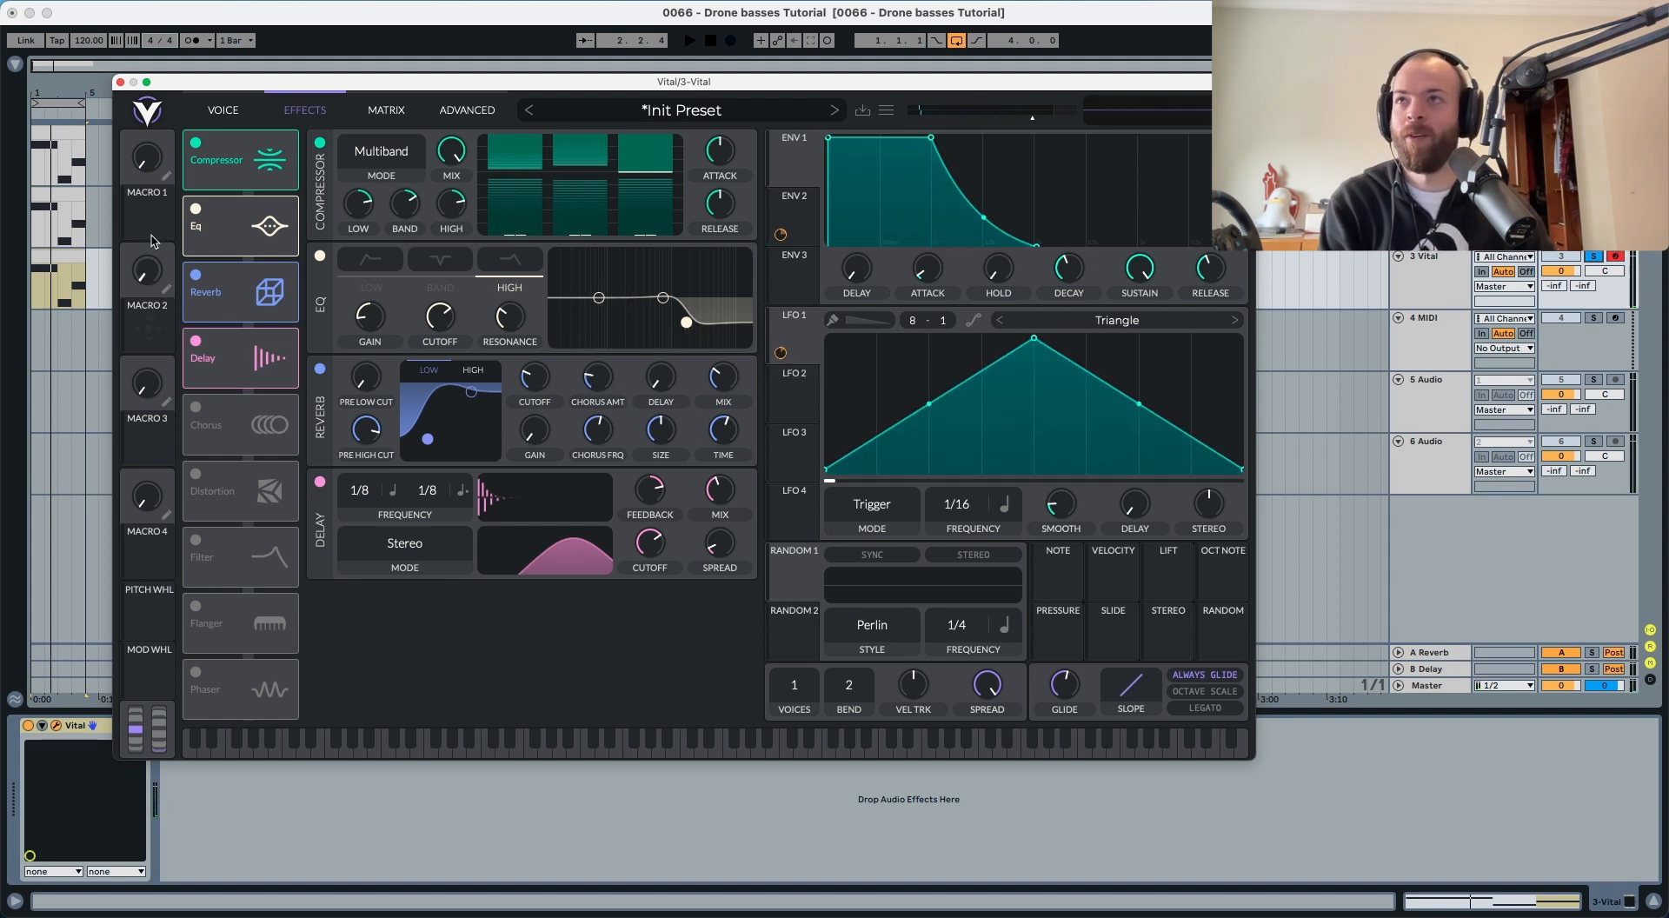
# Step: Assign Macro 1 to LFO 1's modulation amount and audition the loop while turning Macro 1
pyautogui.moveTo(148, 221); pyautogui.dragTo(223, 222)
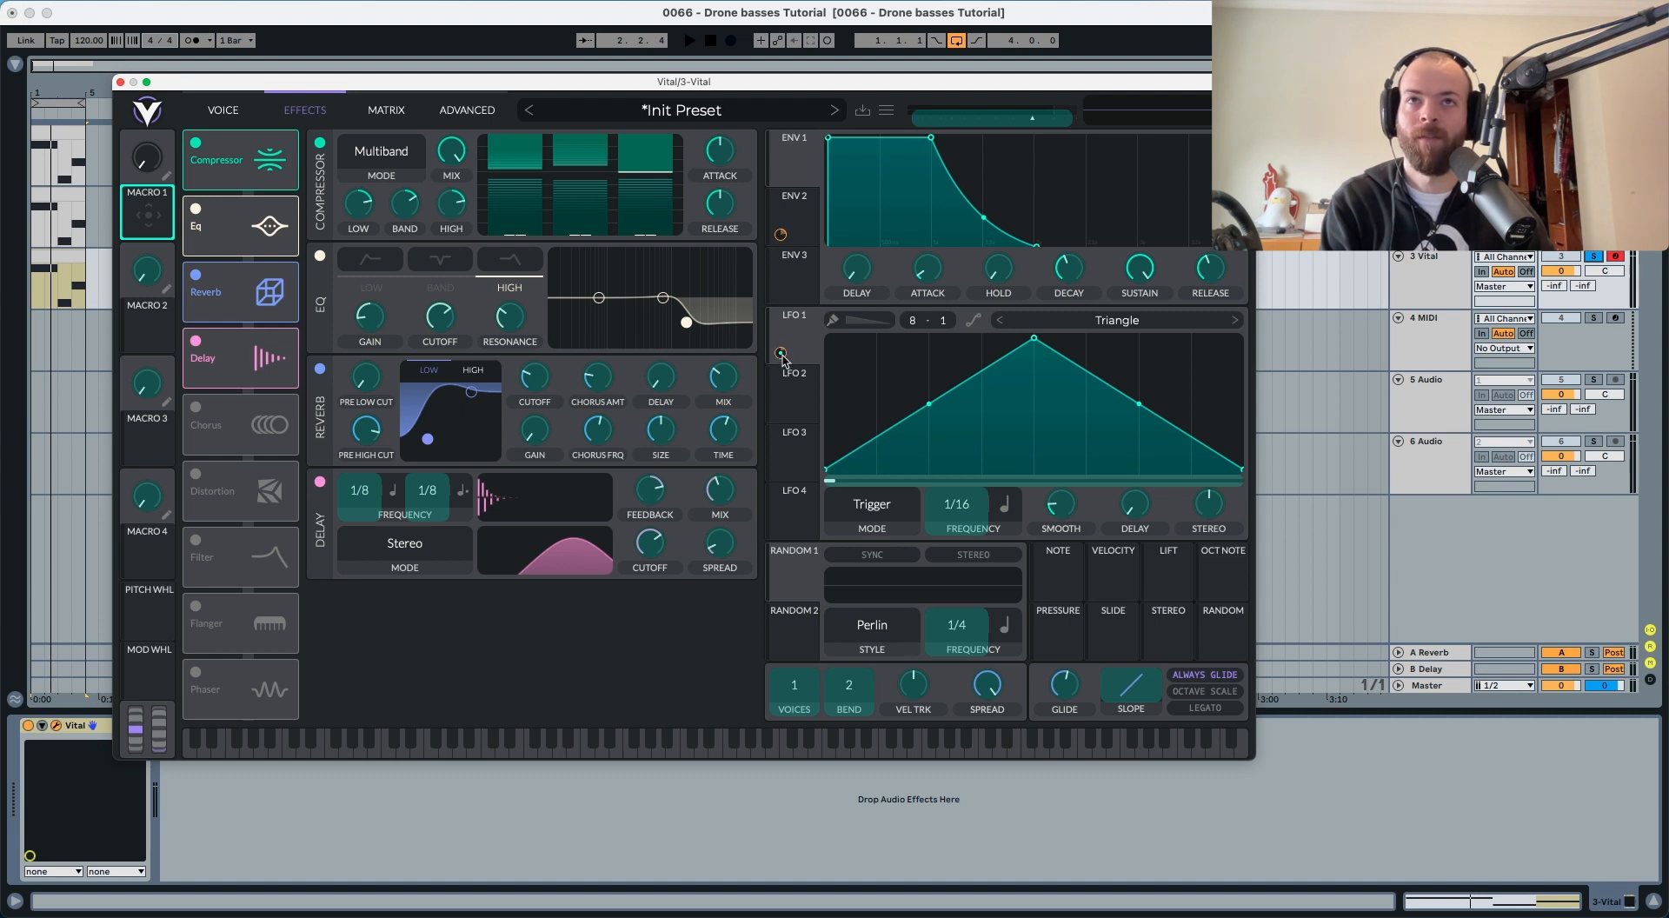
pyautogui.moveTo(783, 359); pyautogui.dragTo(785, 364)
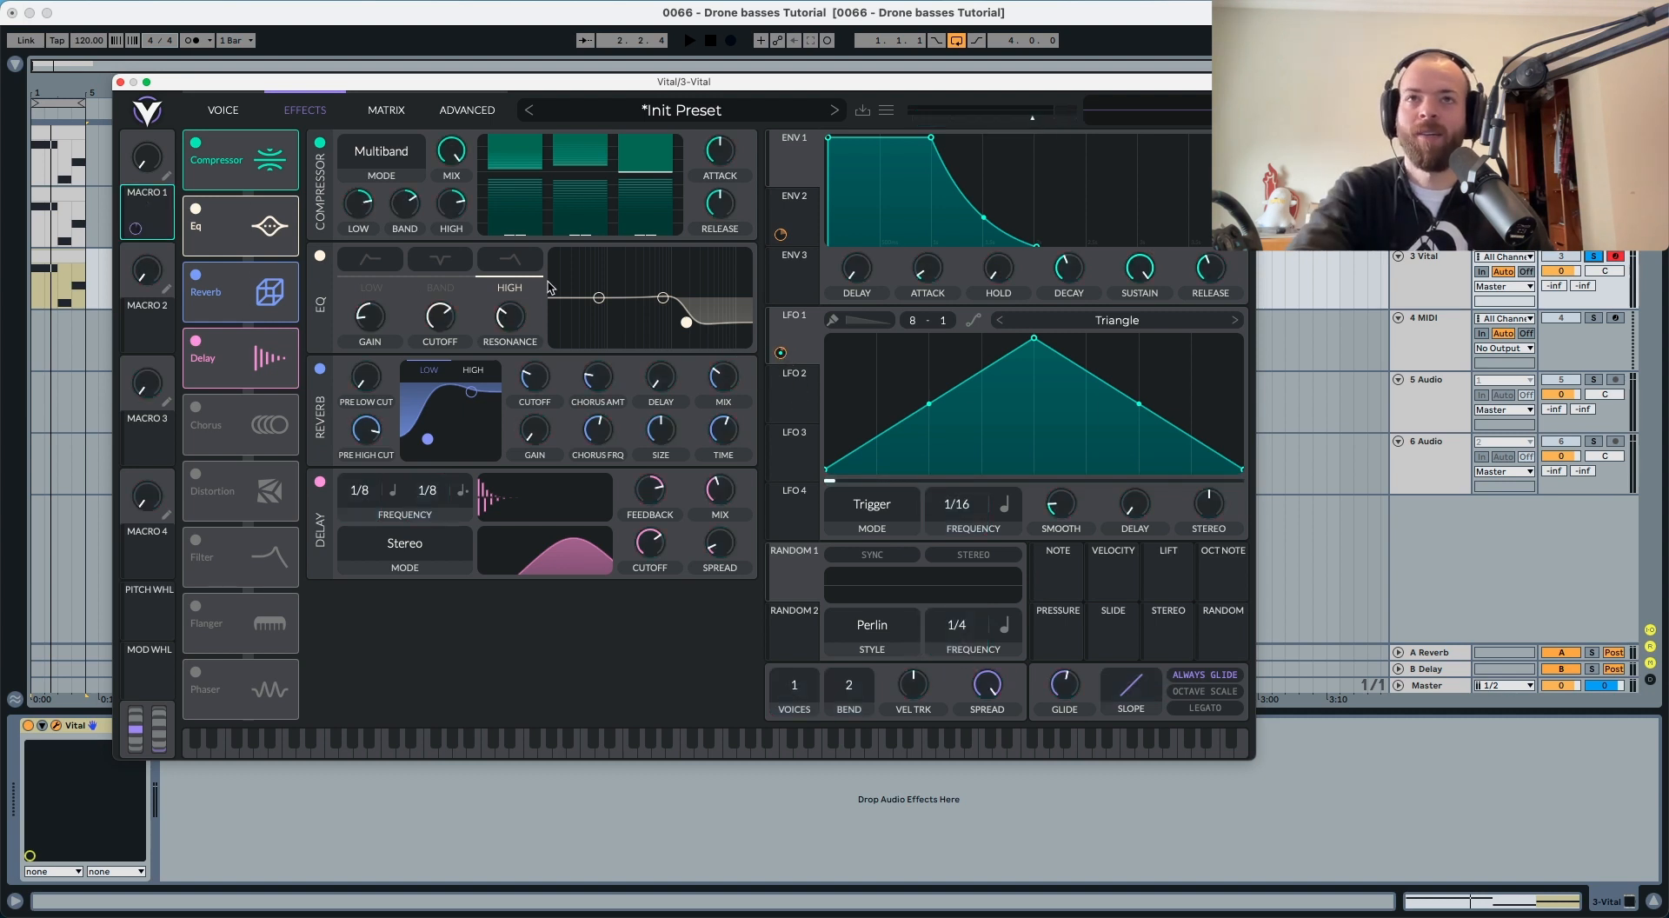
pyautogui.click(242, 113)
pyautogui.press('space')
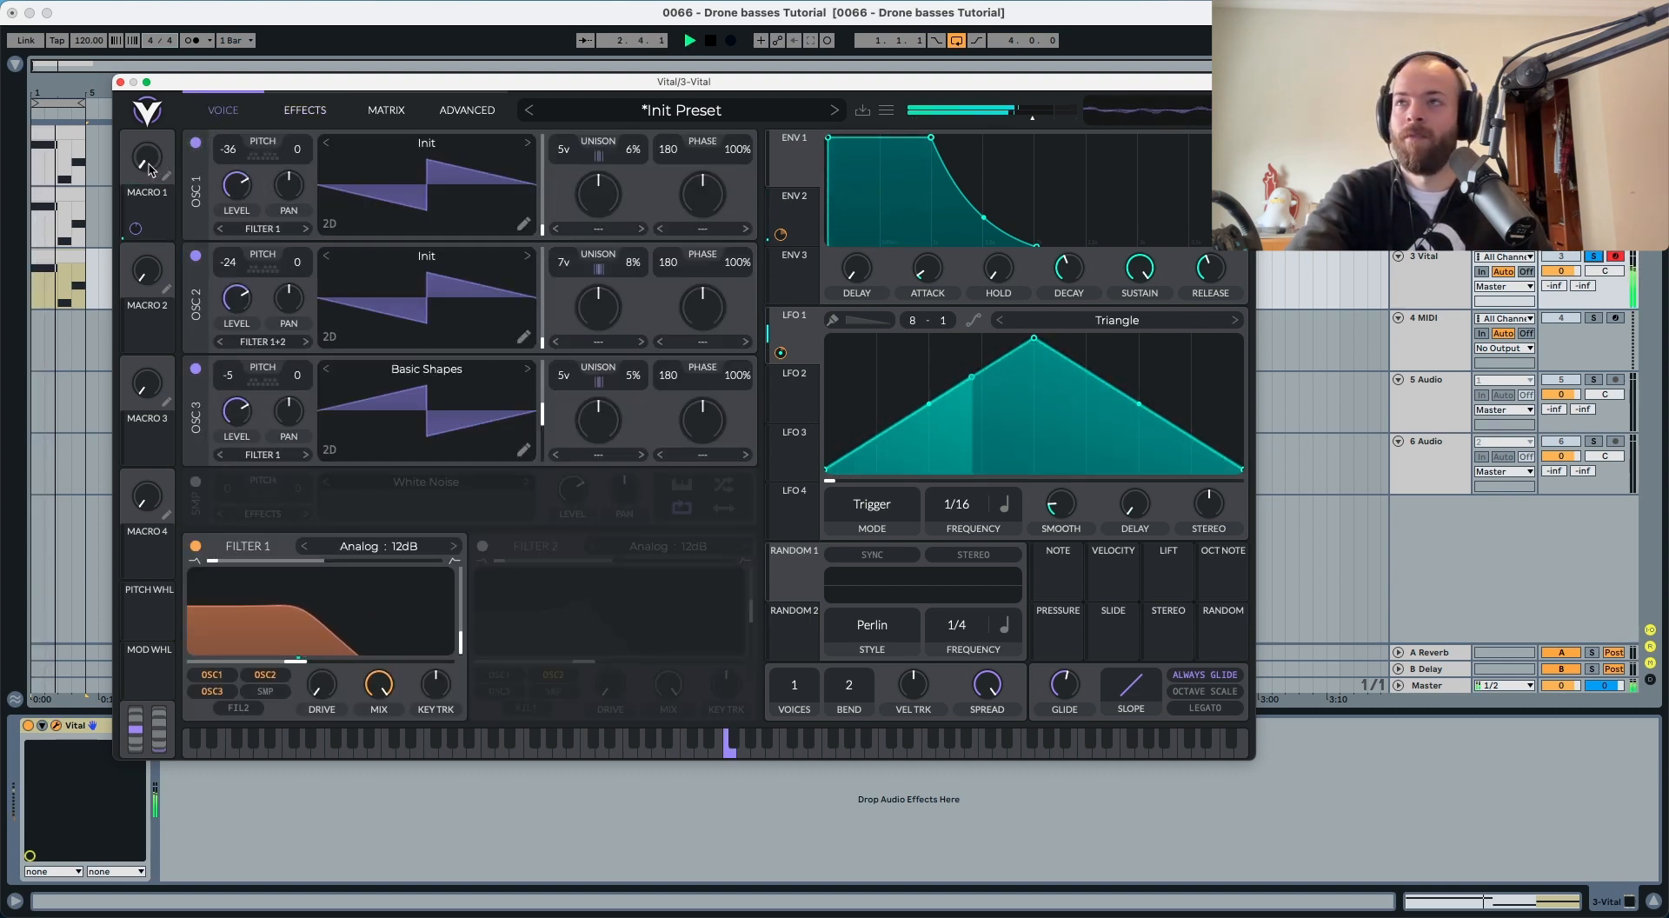
pyautogui.press('space')
pyautogui.moveTo(148, 165)
pyautogui.mouseDown()
pyautogui.moveTo(176, 1)
pyautogui.moveTo(160, 154)
pyautogui.mouseUp()
pyautogui.press('space')
pyautogui.press('space')
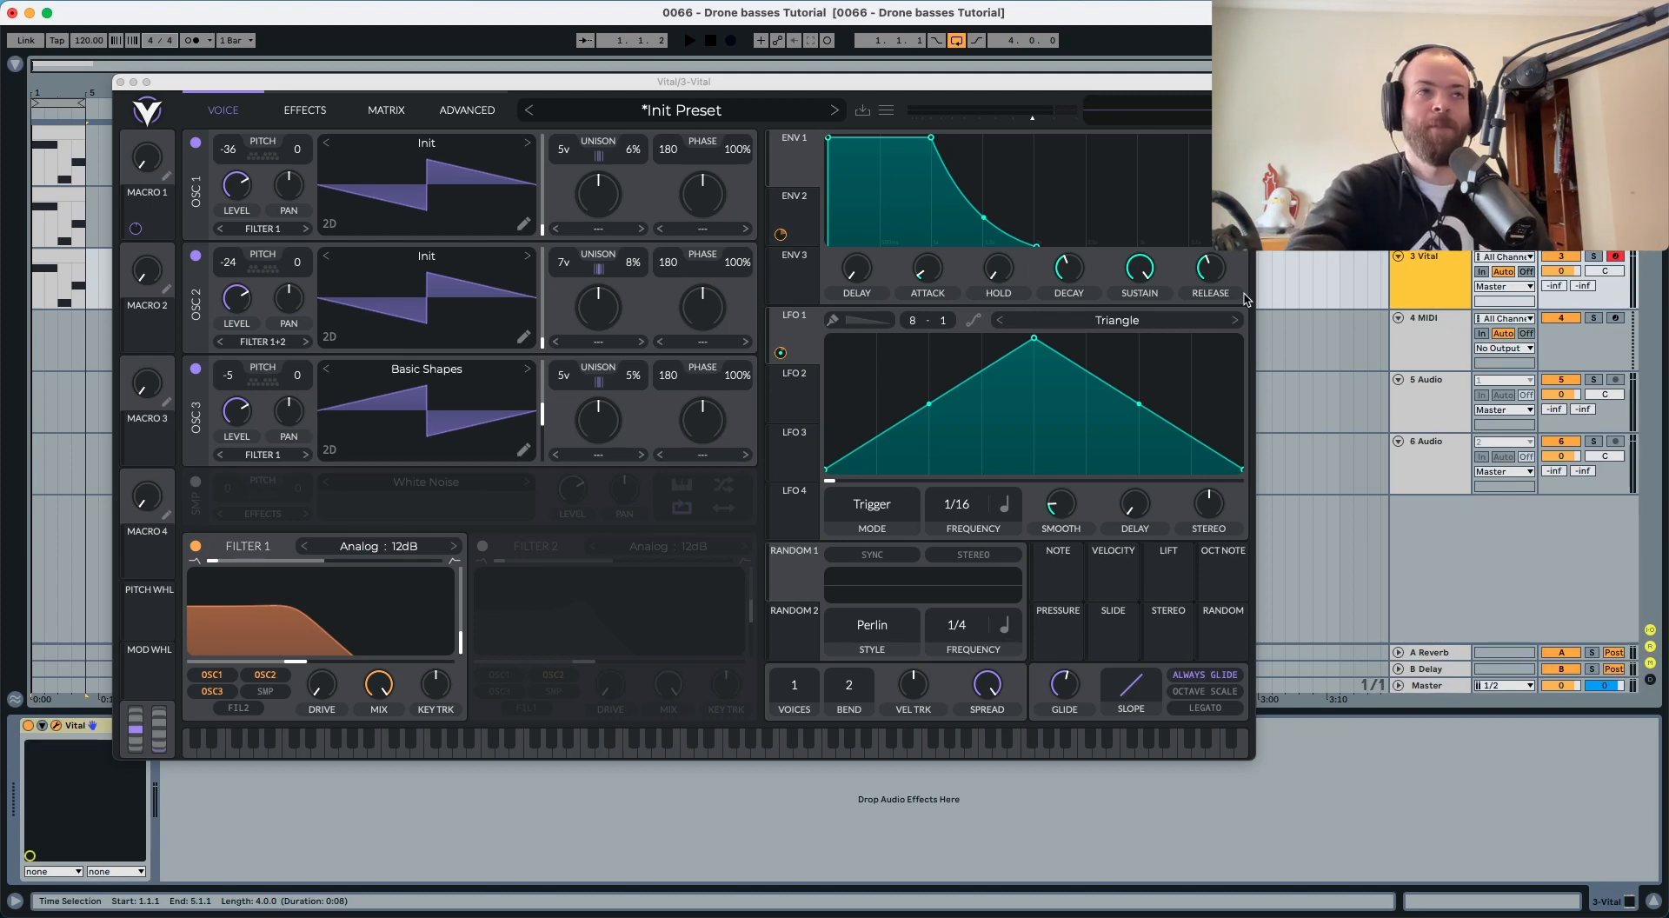
# Step: Duplicate the third Vital track and initialize the preset on the copy
pyautogui.press('super+d')
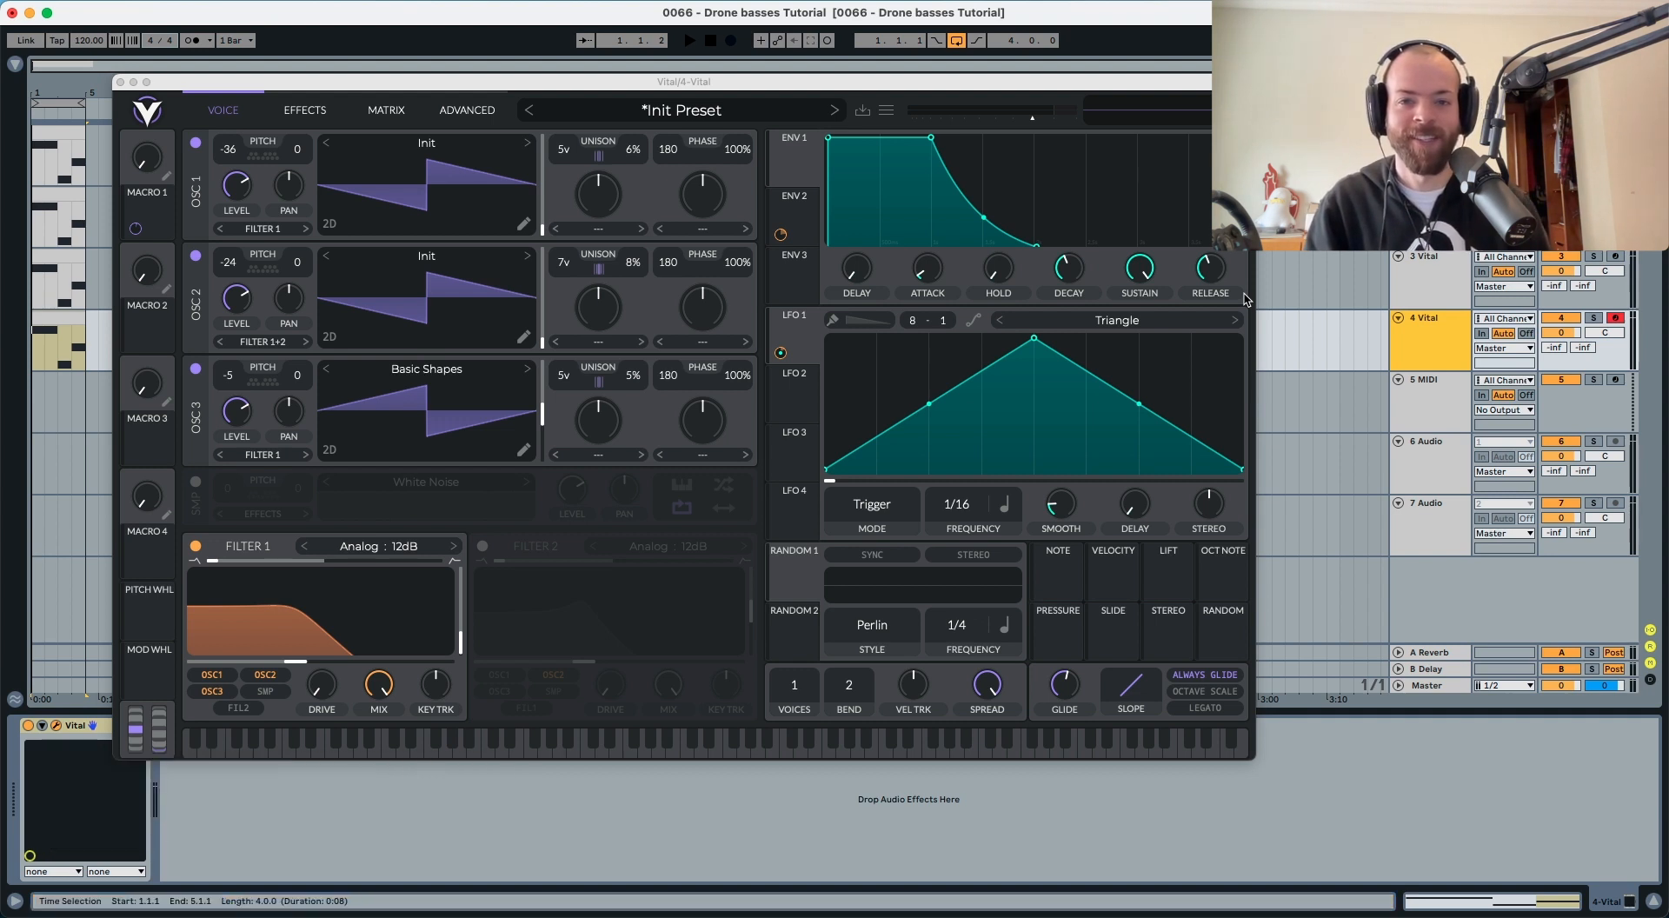
pyautogui.click(886, 110)
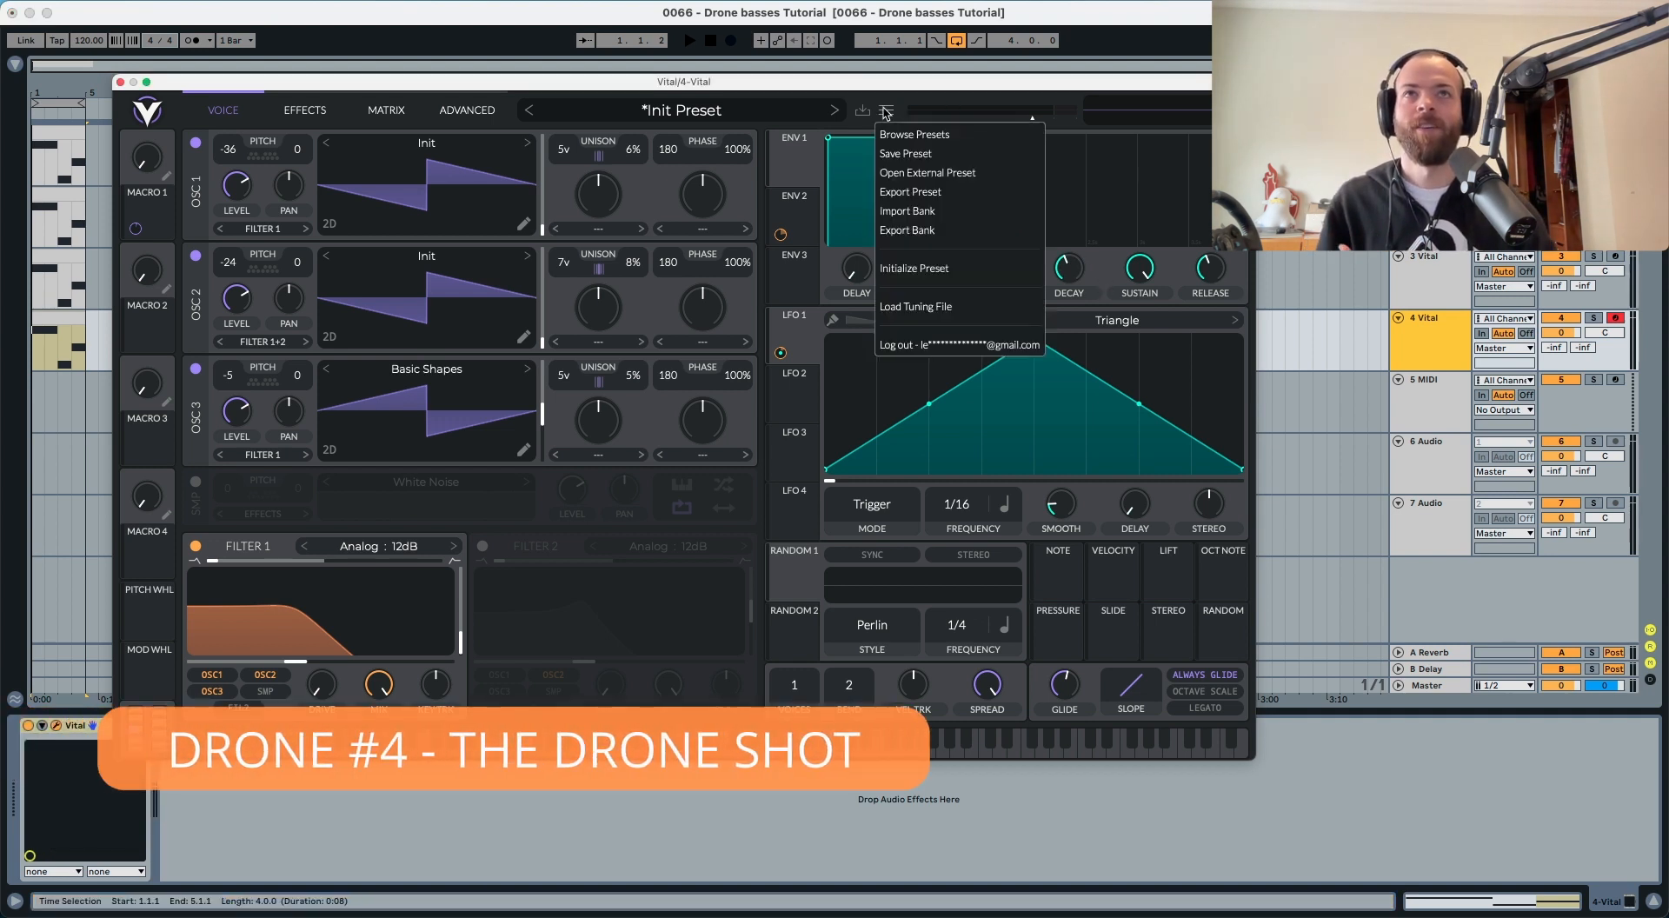
pyautogui.click(928, 272)
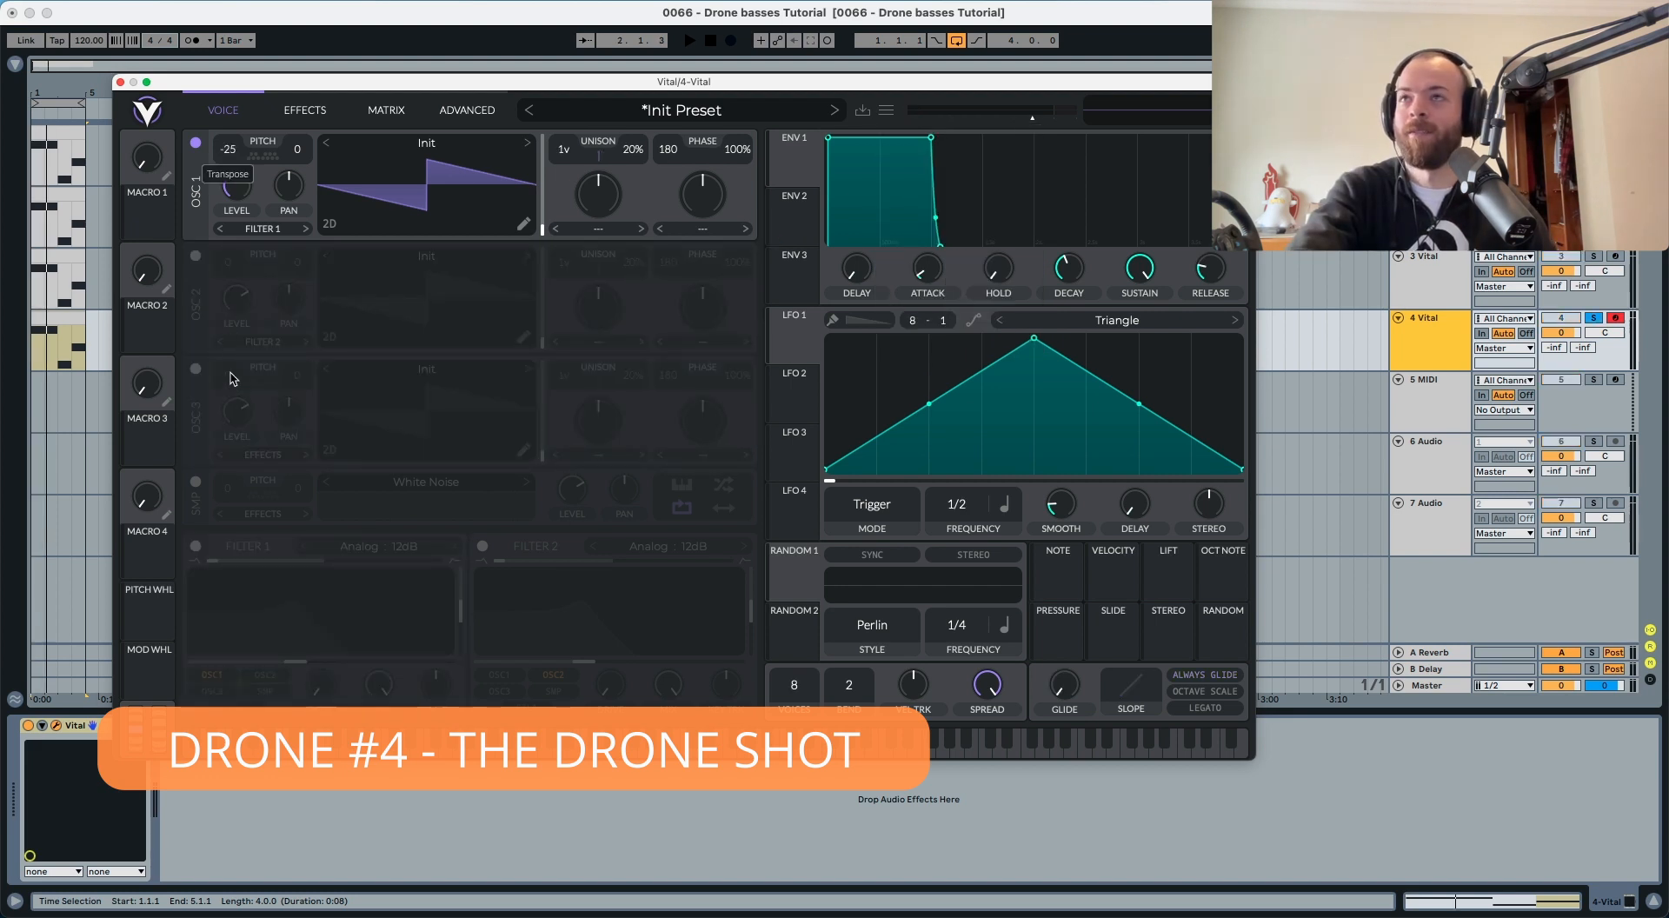
# Step: Transpose Oscillator 1 to -24 and set its unison to 7 voices with 9% detune while auditioning the loop
pyautogui.press('space')
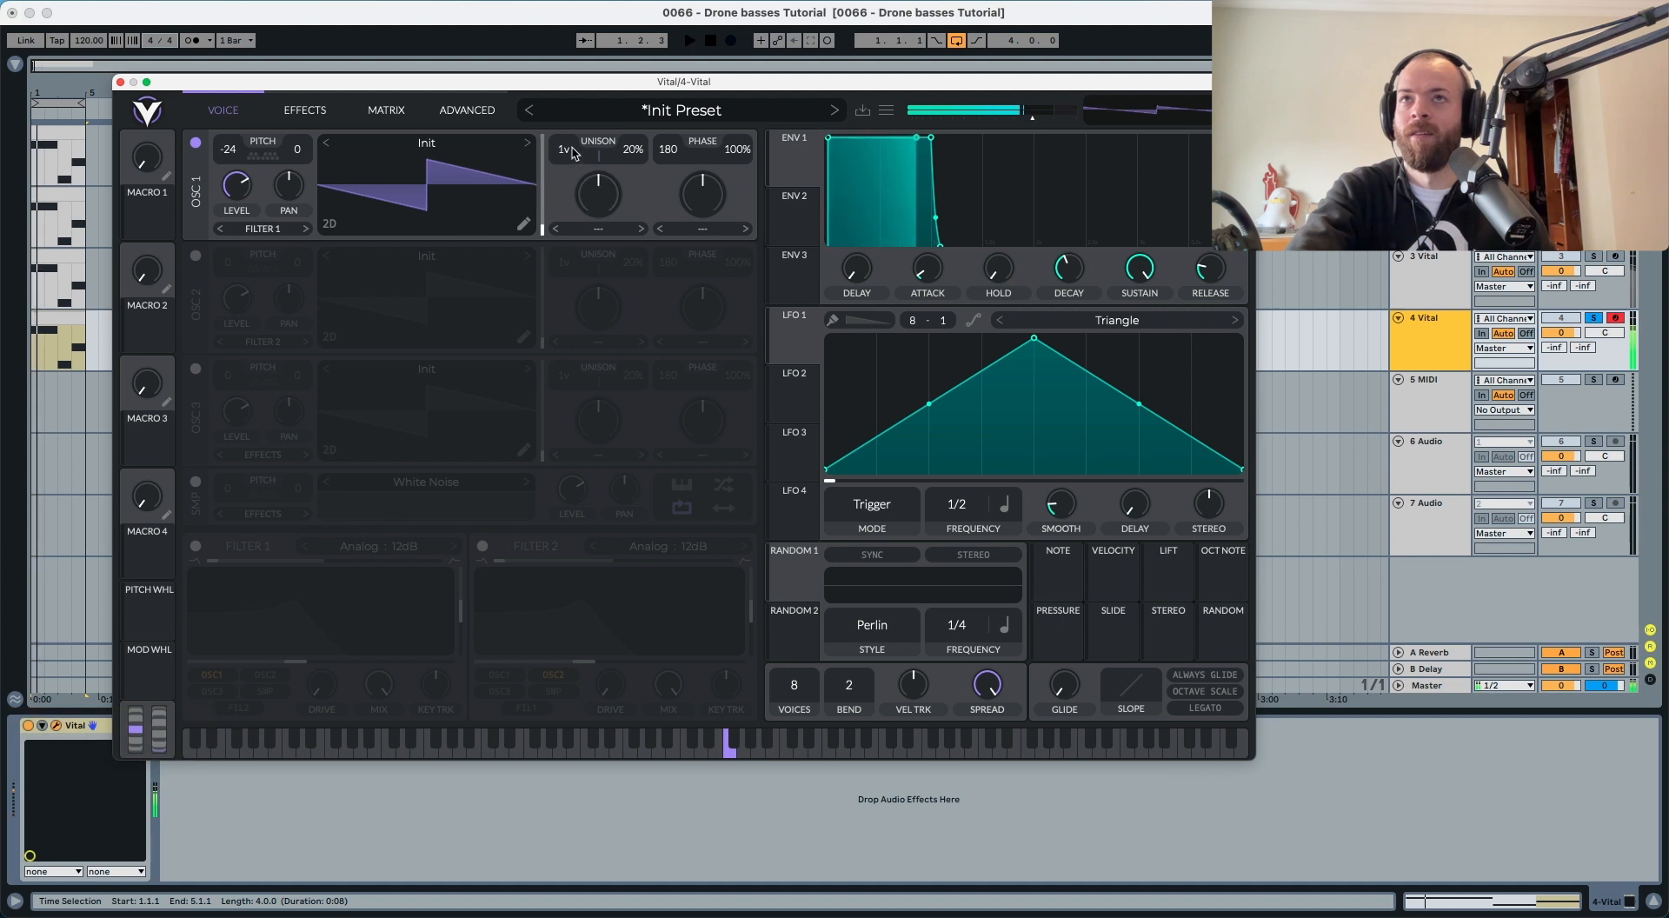
pyautogui.press('space')
pyautogui.moveTo(566, 151); pyautogui.dragTo(627, 178)
pyautogui.press('space')
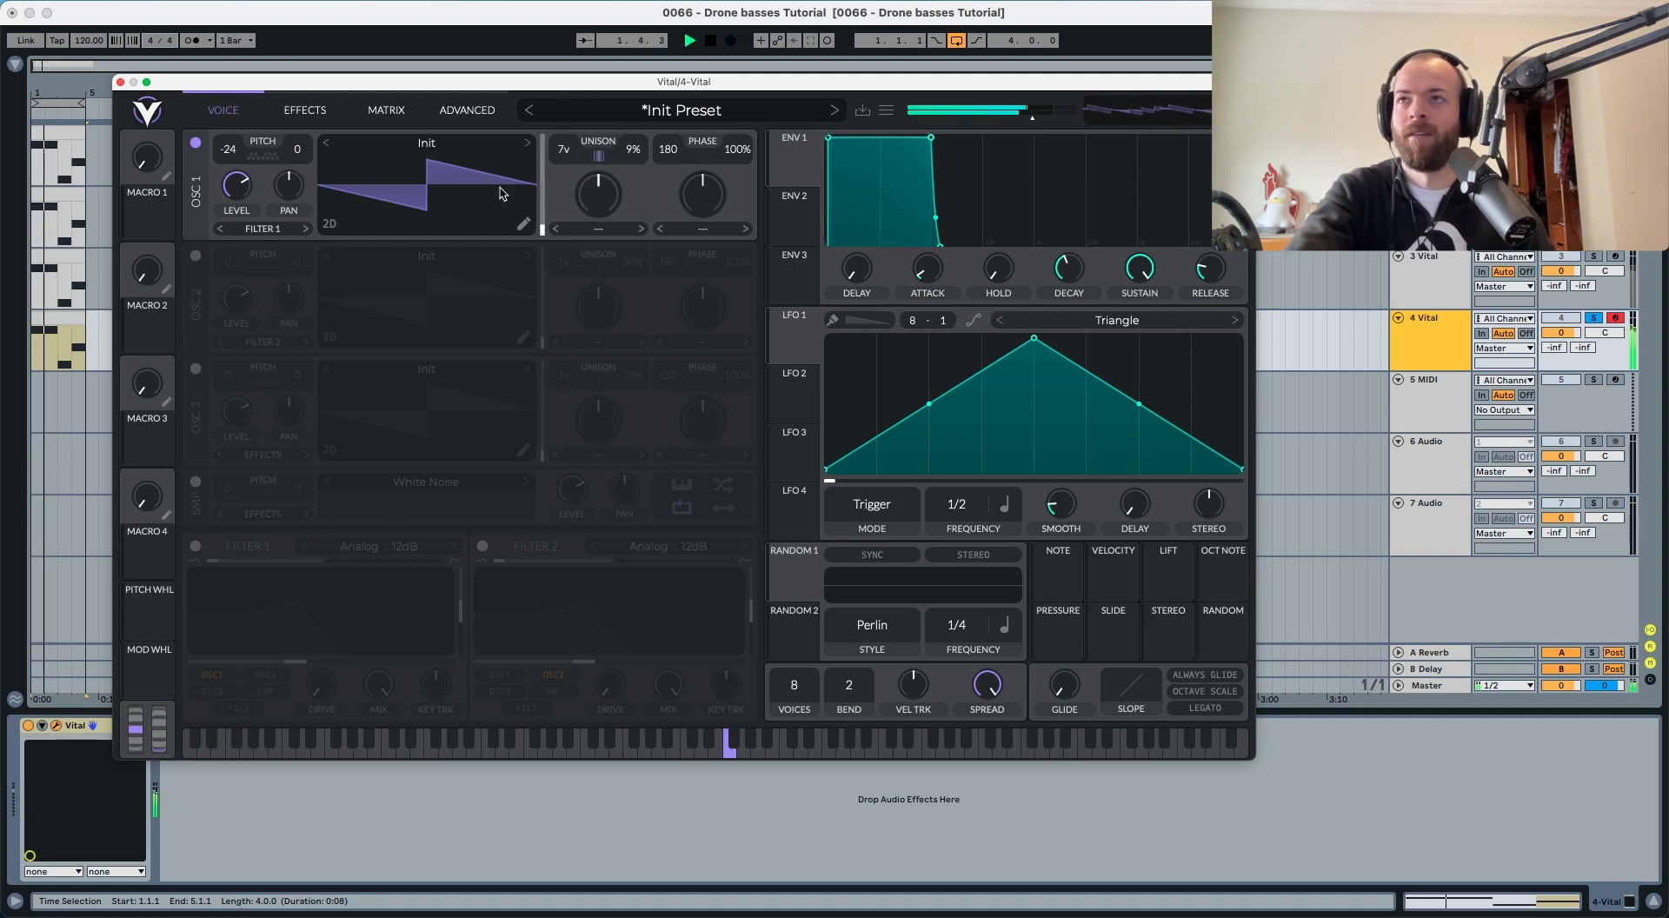
# Step: Enable Filter 1, adjust its resonance and set its type to Analog B/P/N
pyautogui.click(197, 546)
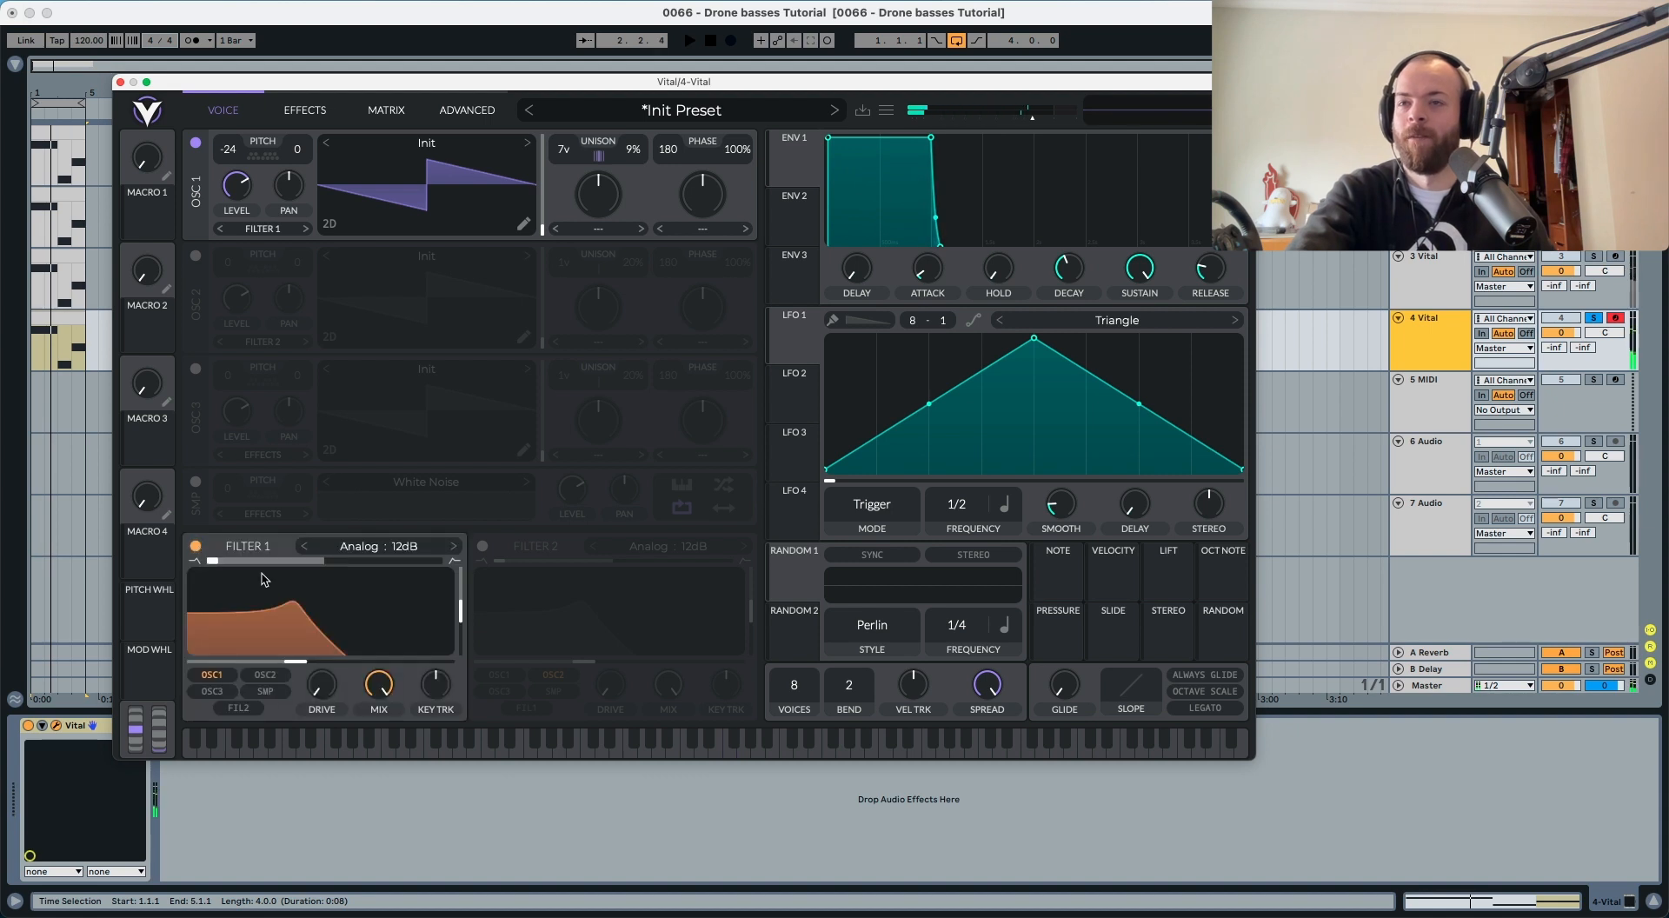
pyautogui.moveTo(461, 600); pyautogui.dragTo(462, 616)
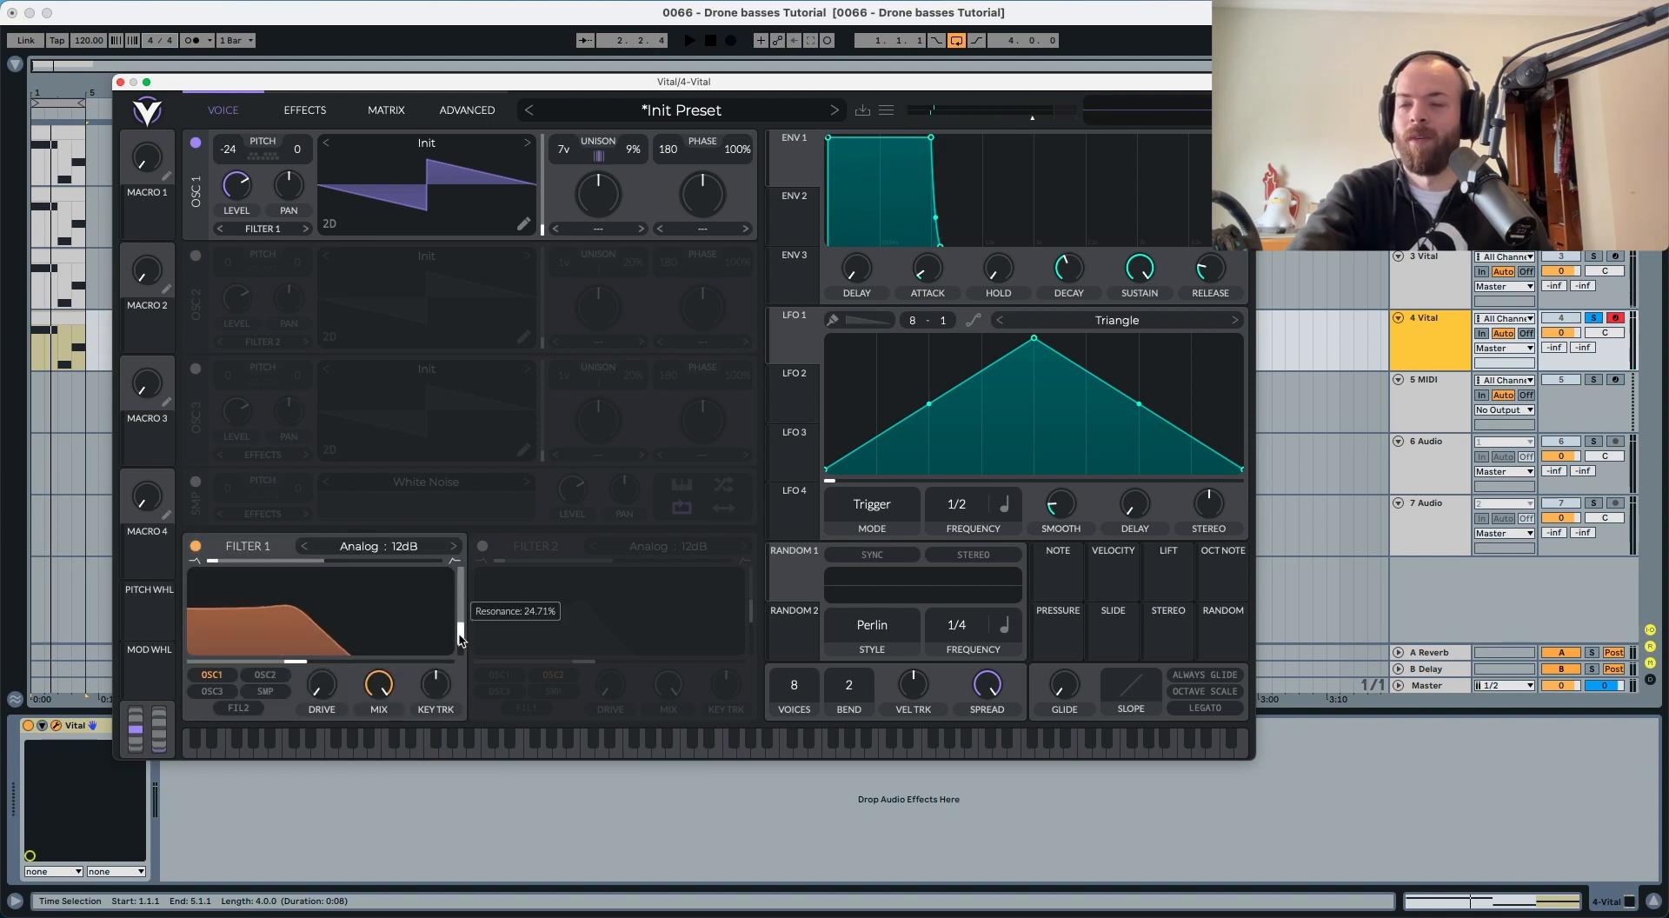
pyautogui.click(355, 549)
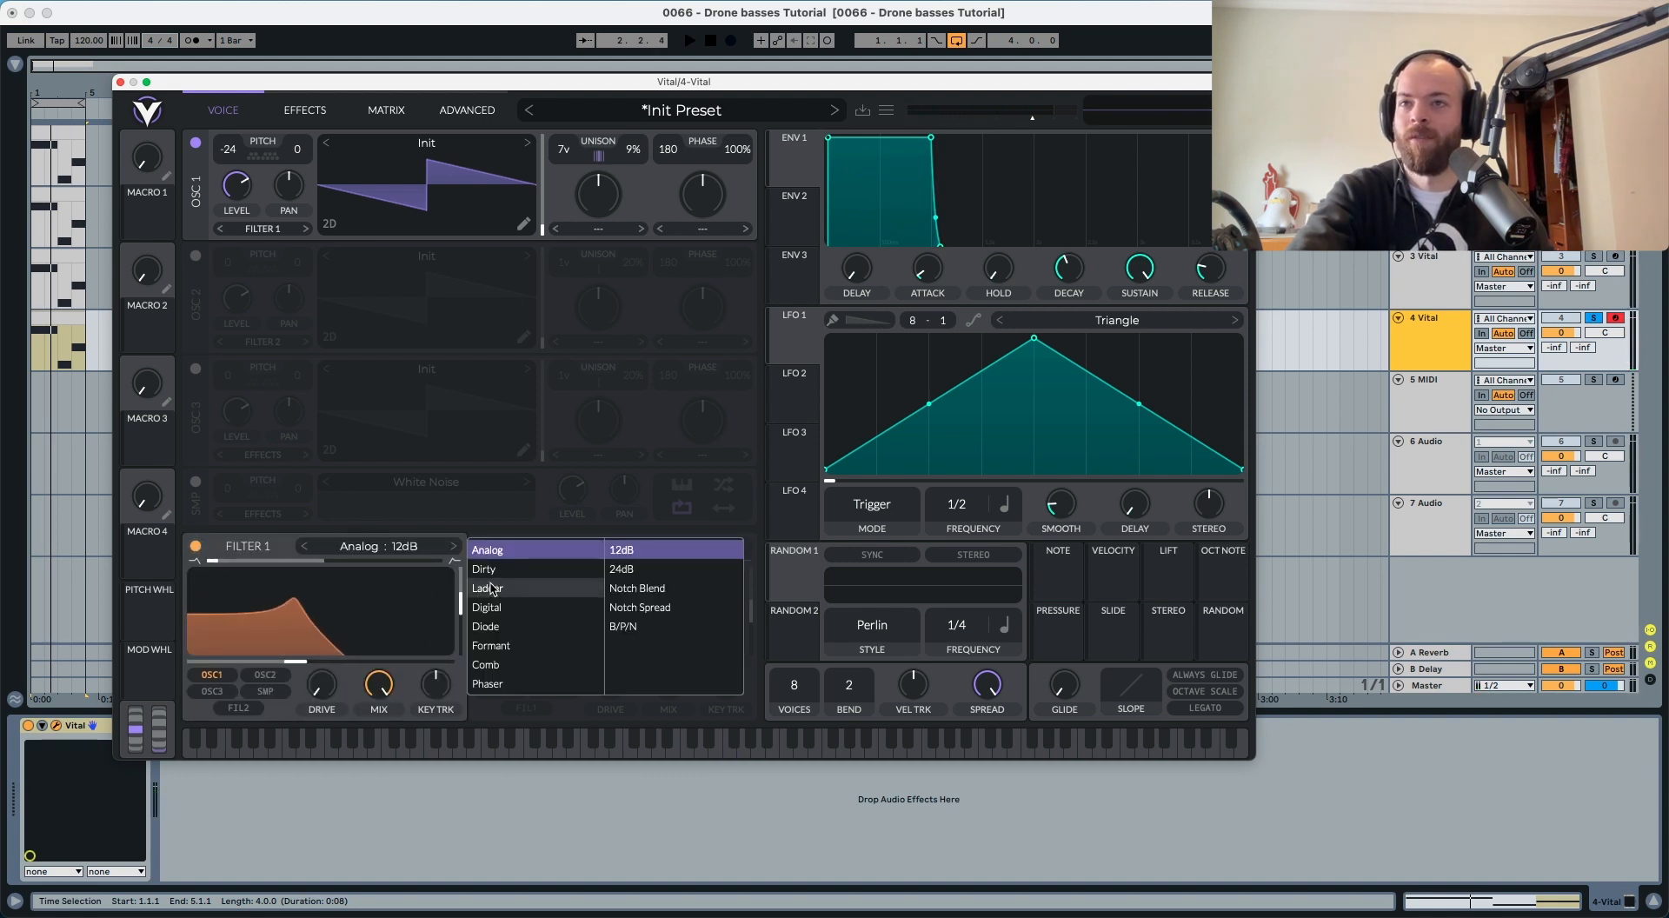
pyautogui.click(631, 626)
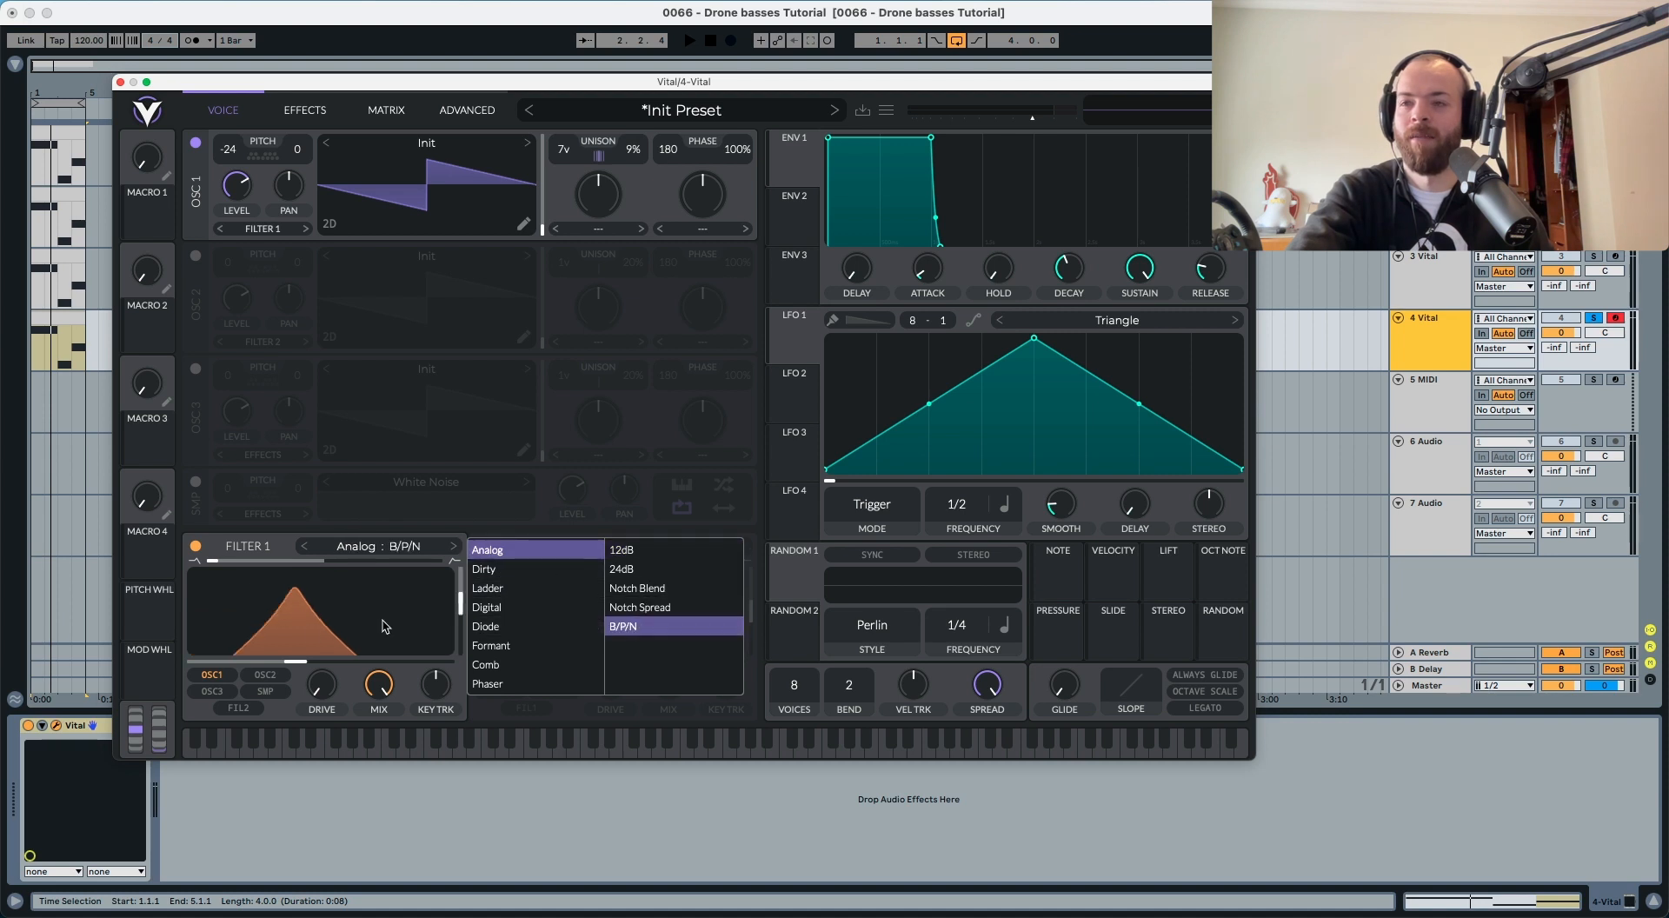
# Step: Lower Filter 1's cutoff slightly while auditioning the loop
pyautogui.press('space')
pyautogui.moveTo(295, 664); pyautogui.dragTo(284, 662)
pyautogui.press('space')
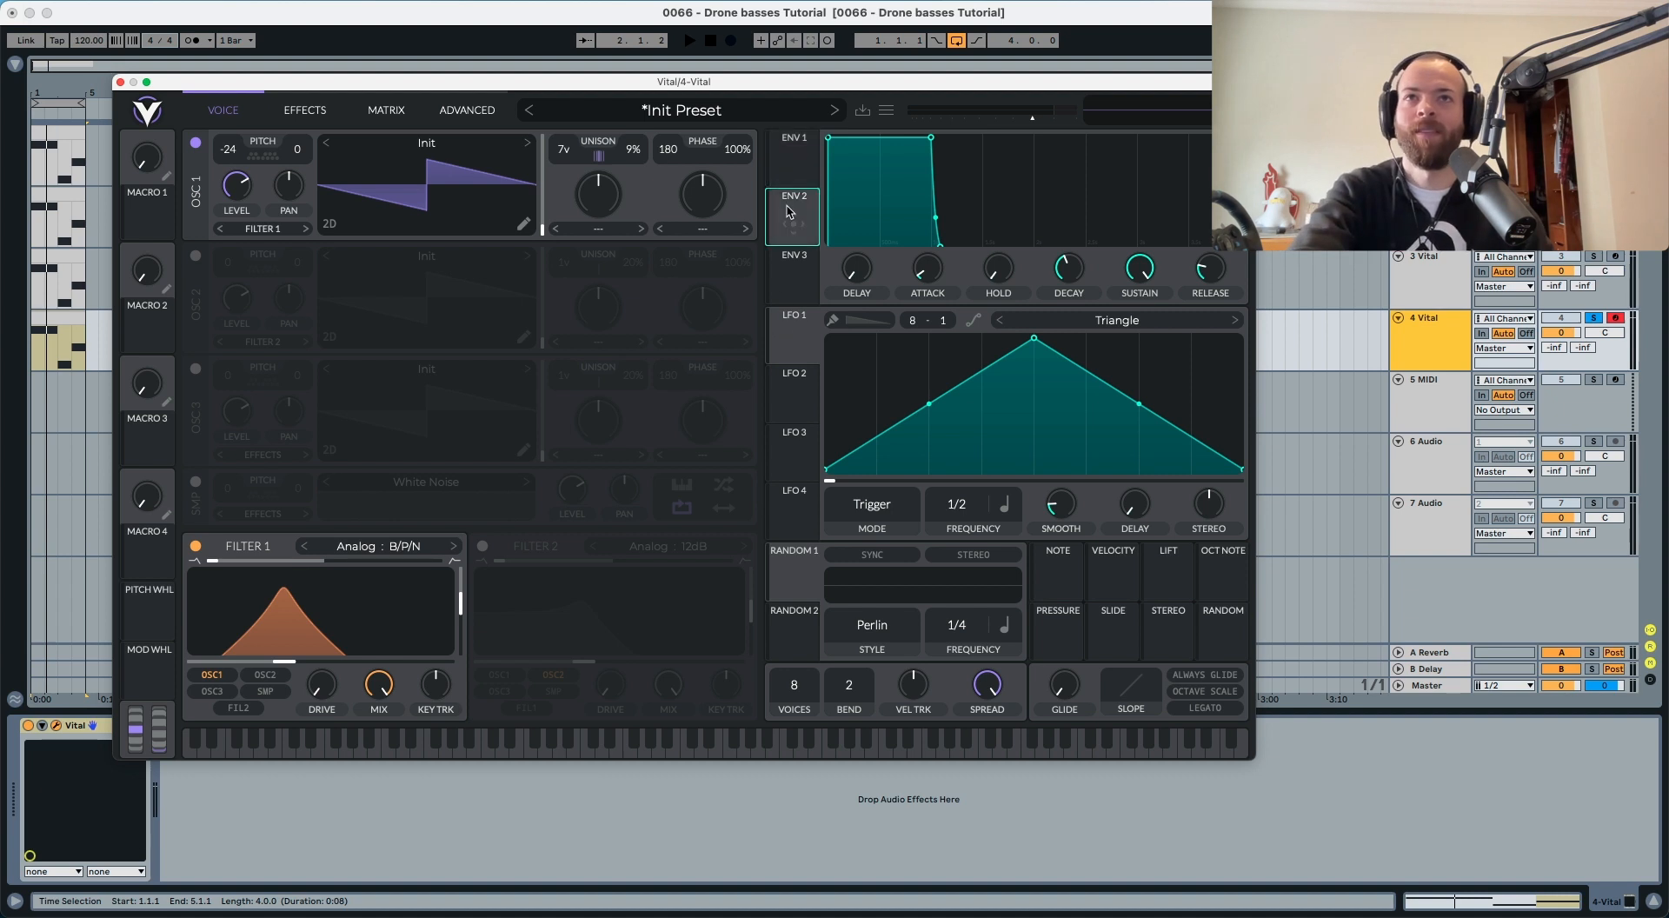
# Step: Shape Envelope 2 with a slow attack, long decay and minimal sustain, and modulate Filter 1's cutoff with it by about 36
pyautogui.moveTo(830, 142); pyautogui.dragTo(942, 140)
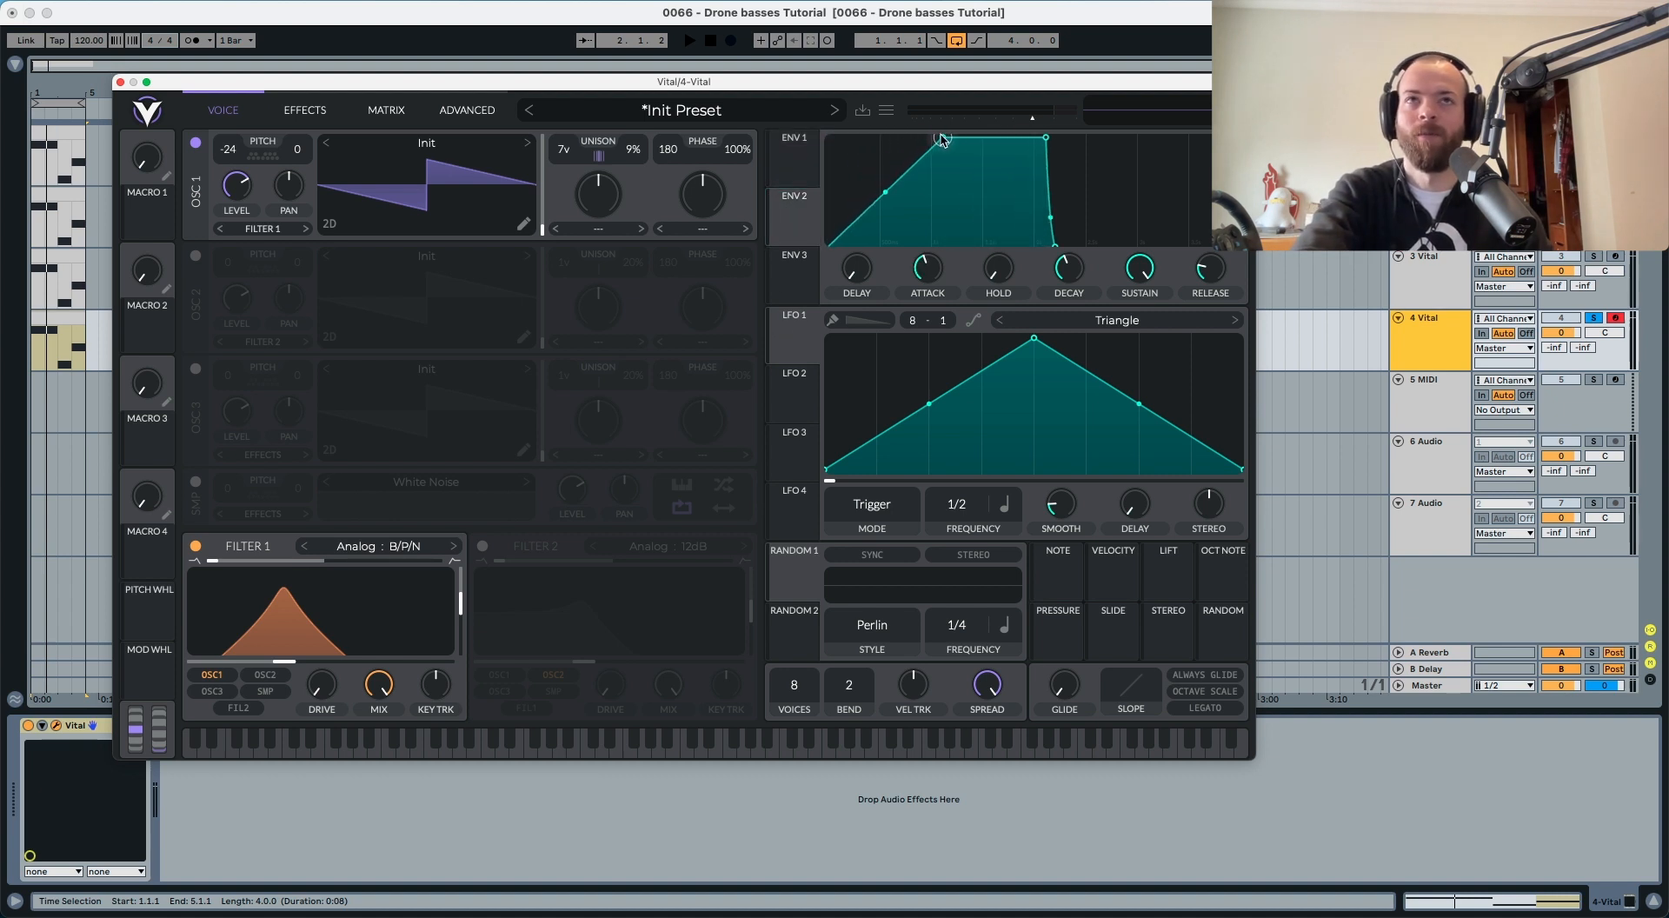
pyautogui.moveTo(1043, 138); pyautogui.dragTo(1144, 242)
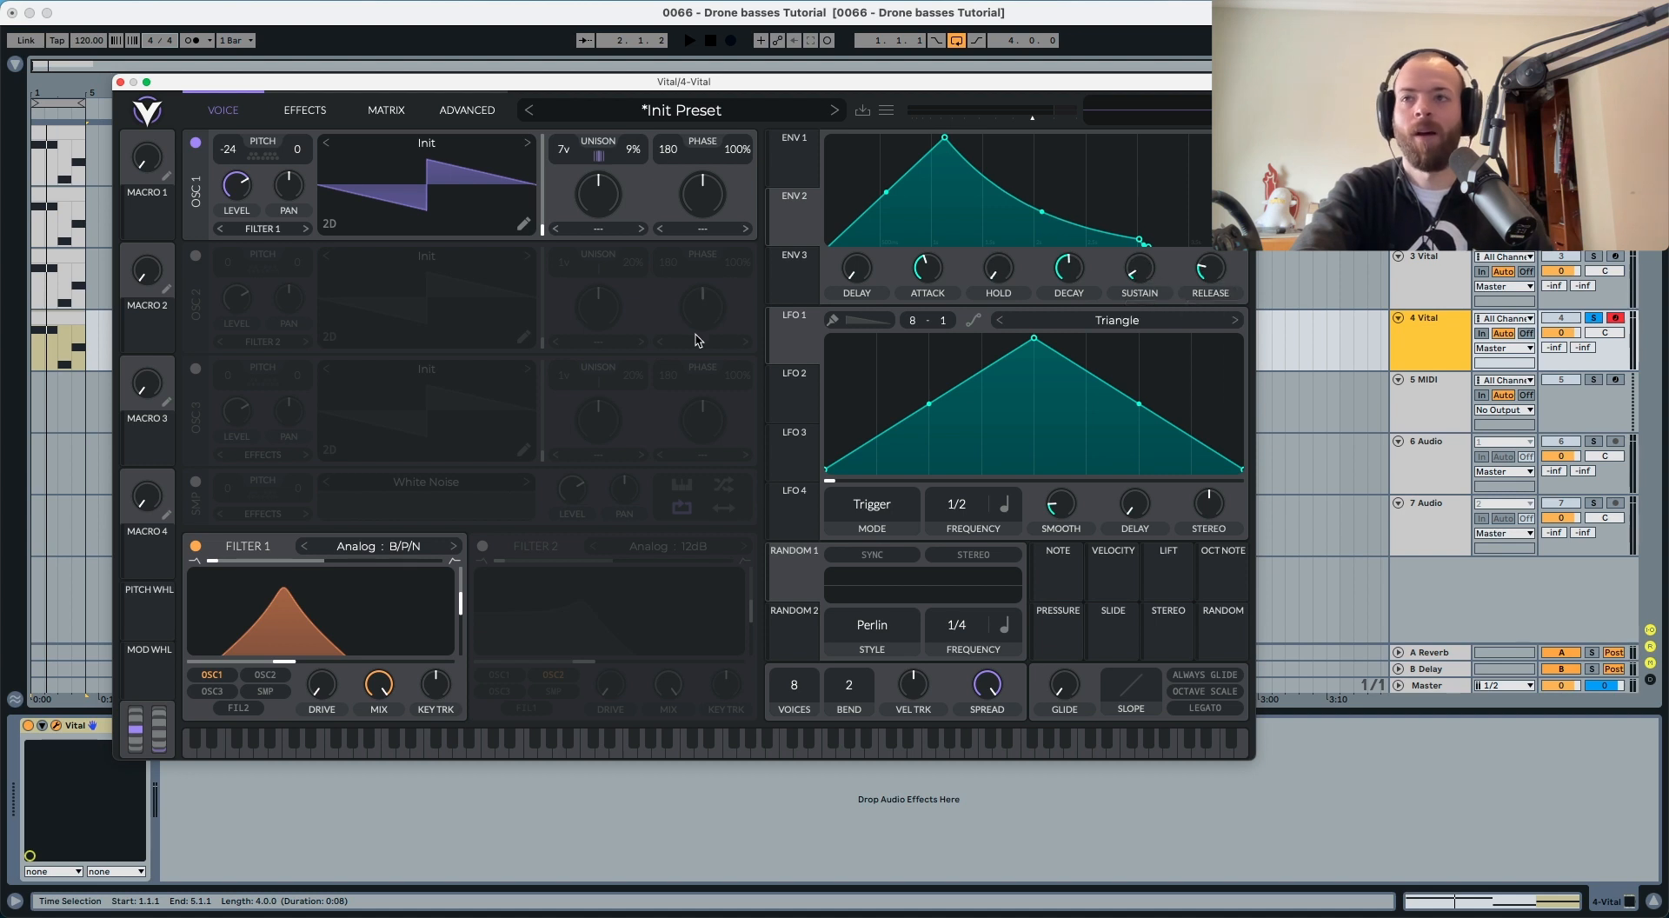
pyautogui.moveTo(743, 231); pyautogui.dragTo(322, 653)
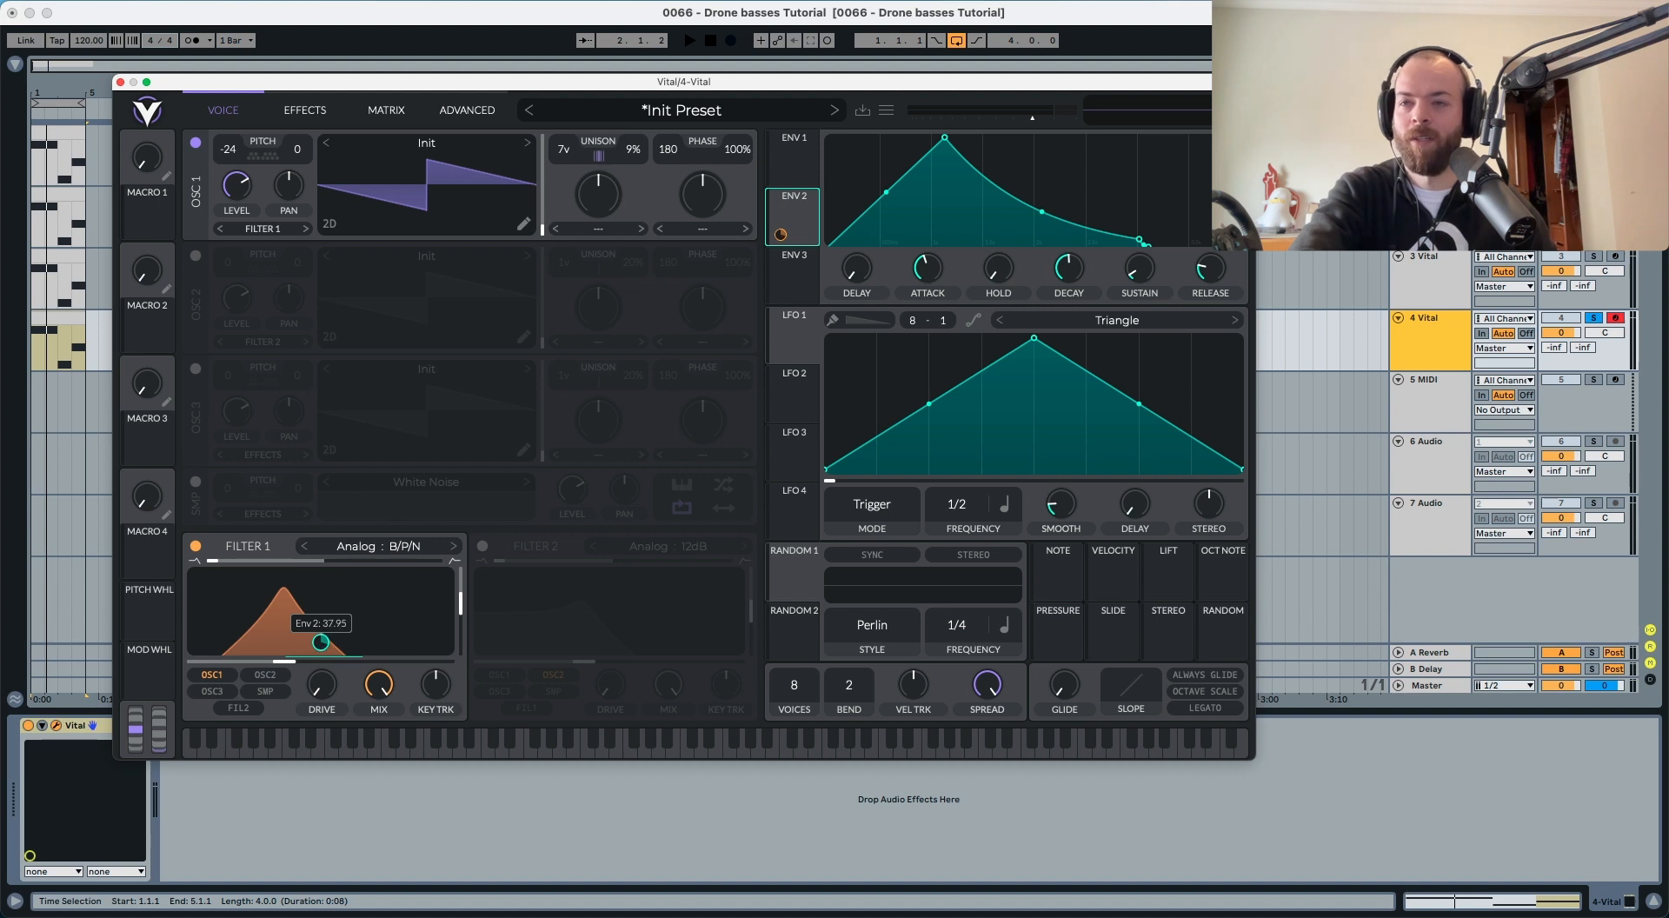
pyautogui.press('space')
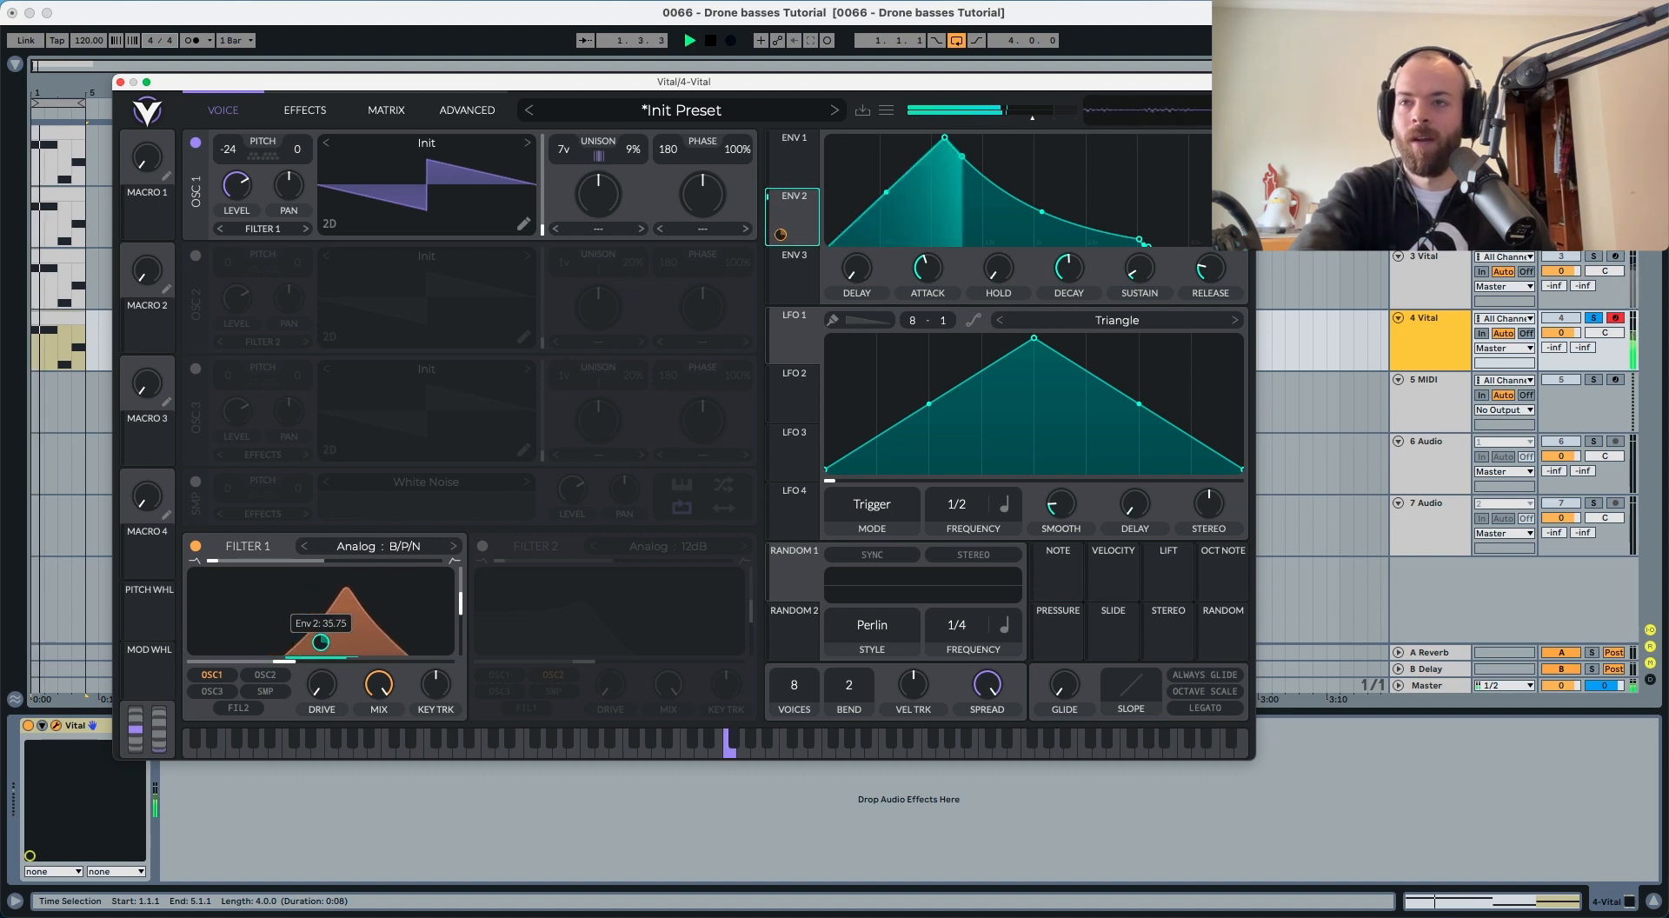
pyautogui.moveTo(321, 643)
pyautogui.mouseDown()
pyautogui.moveTo(321, 659)
pyautogui.moveTo(321, 645)
pyautogui.mouseUp()
pyautogui.press('space')
# Step: Transpose Oscillator 1 to -36 and audition the loop
pyautogui.press('space')
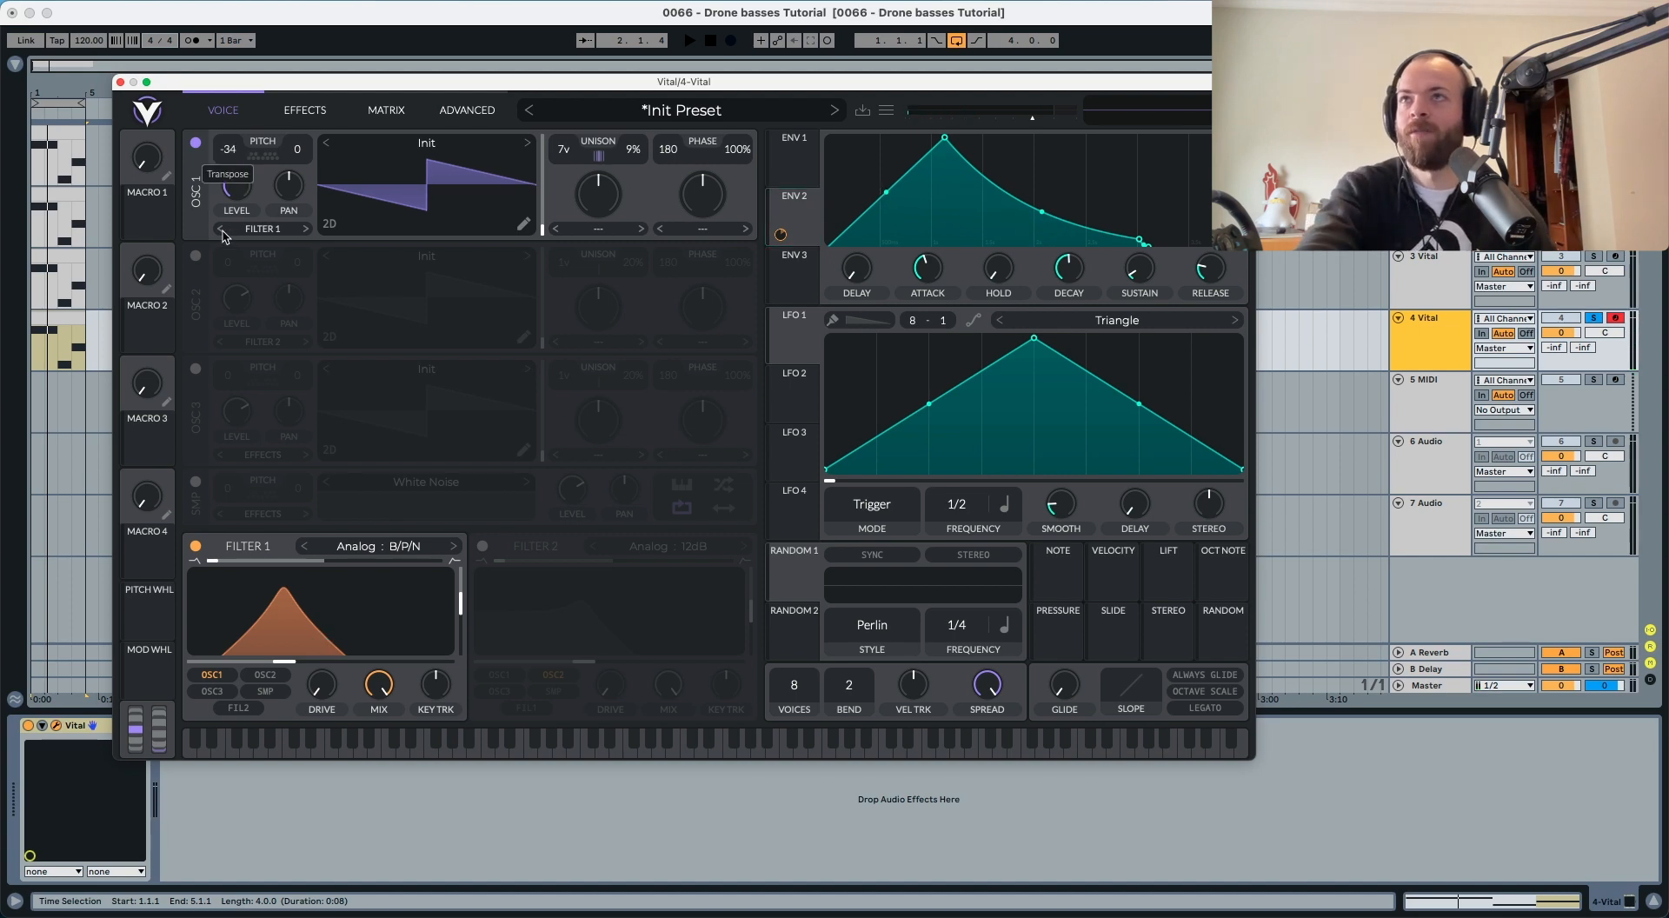
pyautogui.moveTo(222, 246); pyautogui.dragTo(223, 256)
pyautogui.press('space')
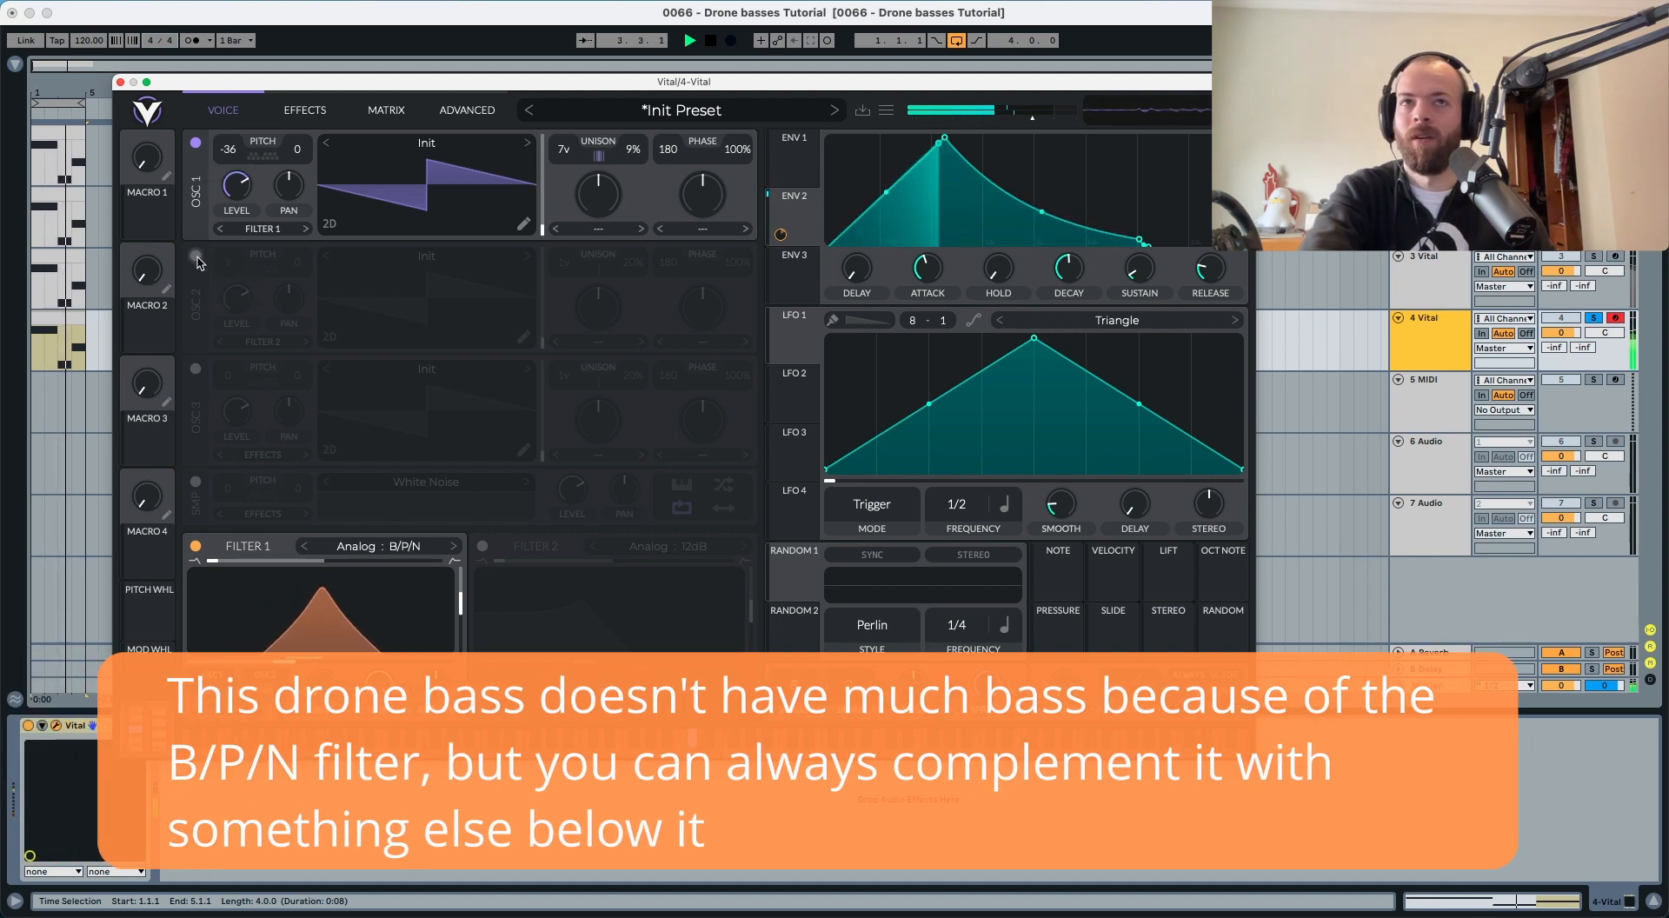
pyautogui.press('space')
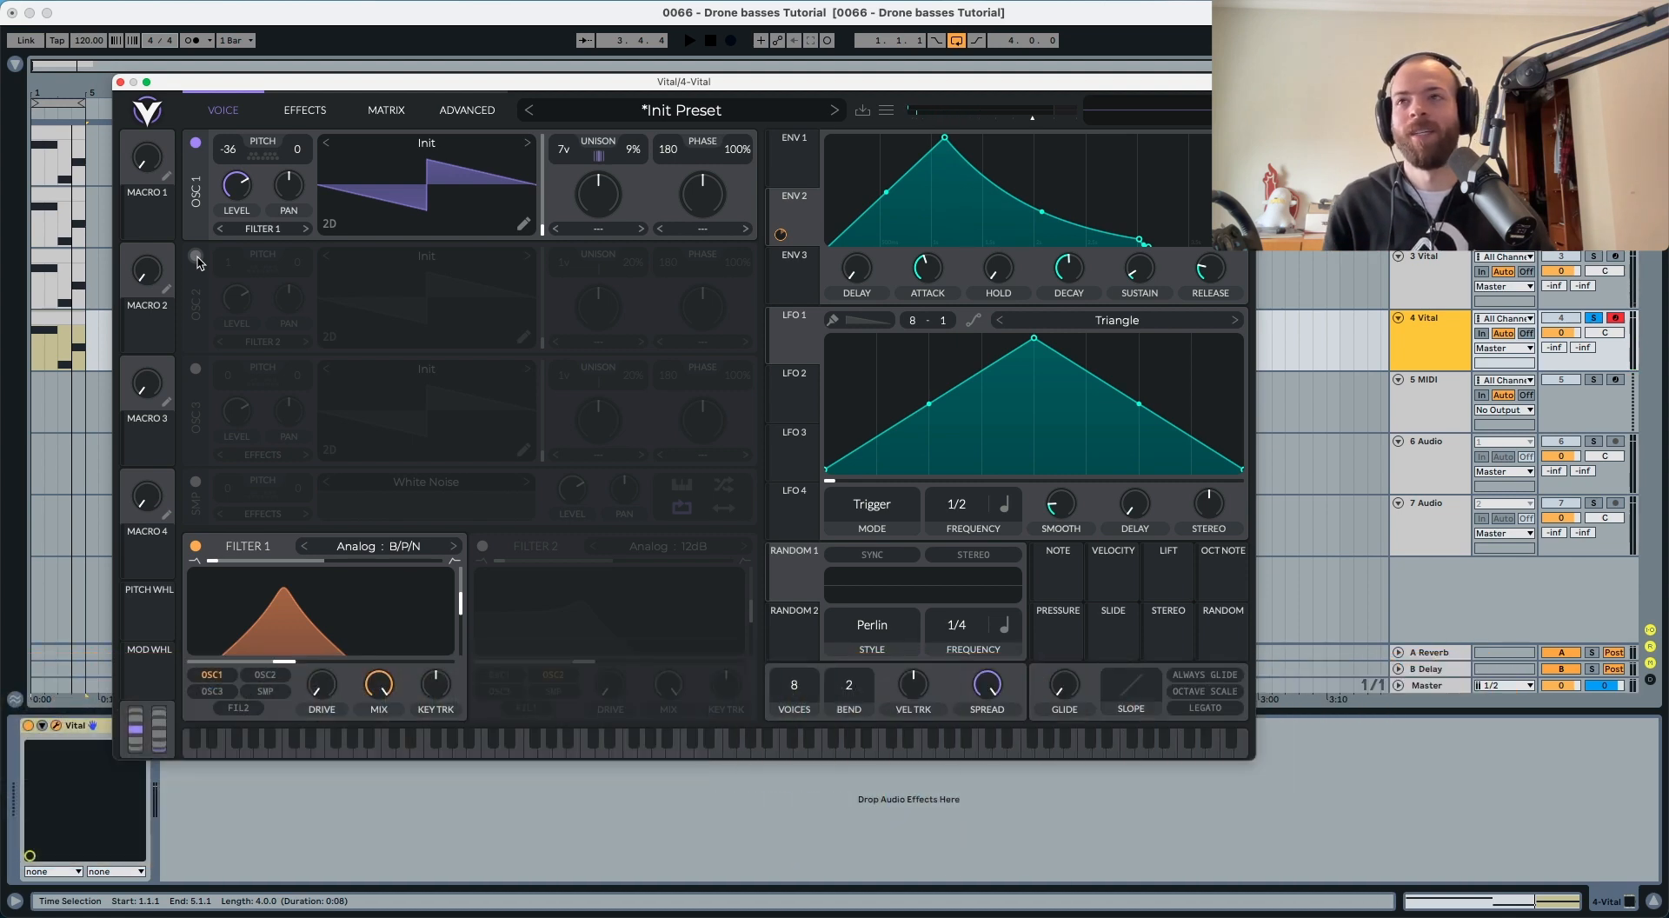
# Step: Enable Oscillator 2 at -24 transpose, routed to Filter 1+2, with 5 unison voices and 10% detune
pyautogui.click(196, 257)
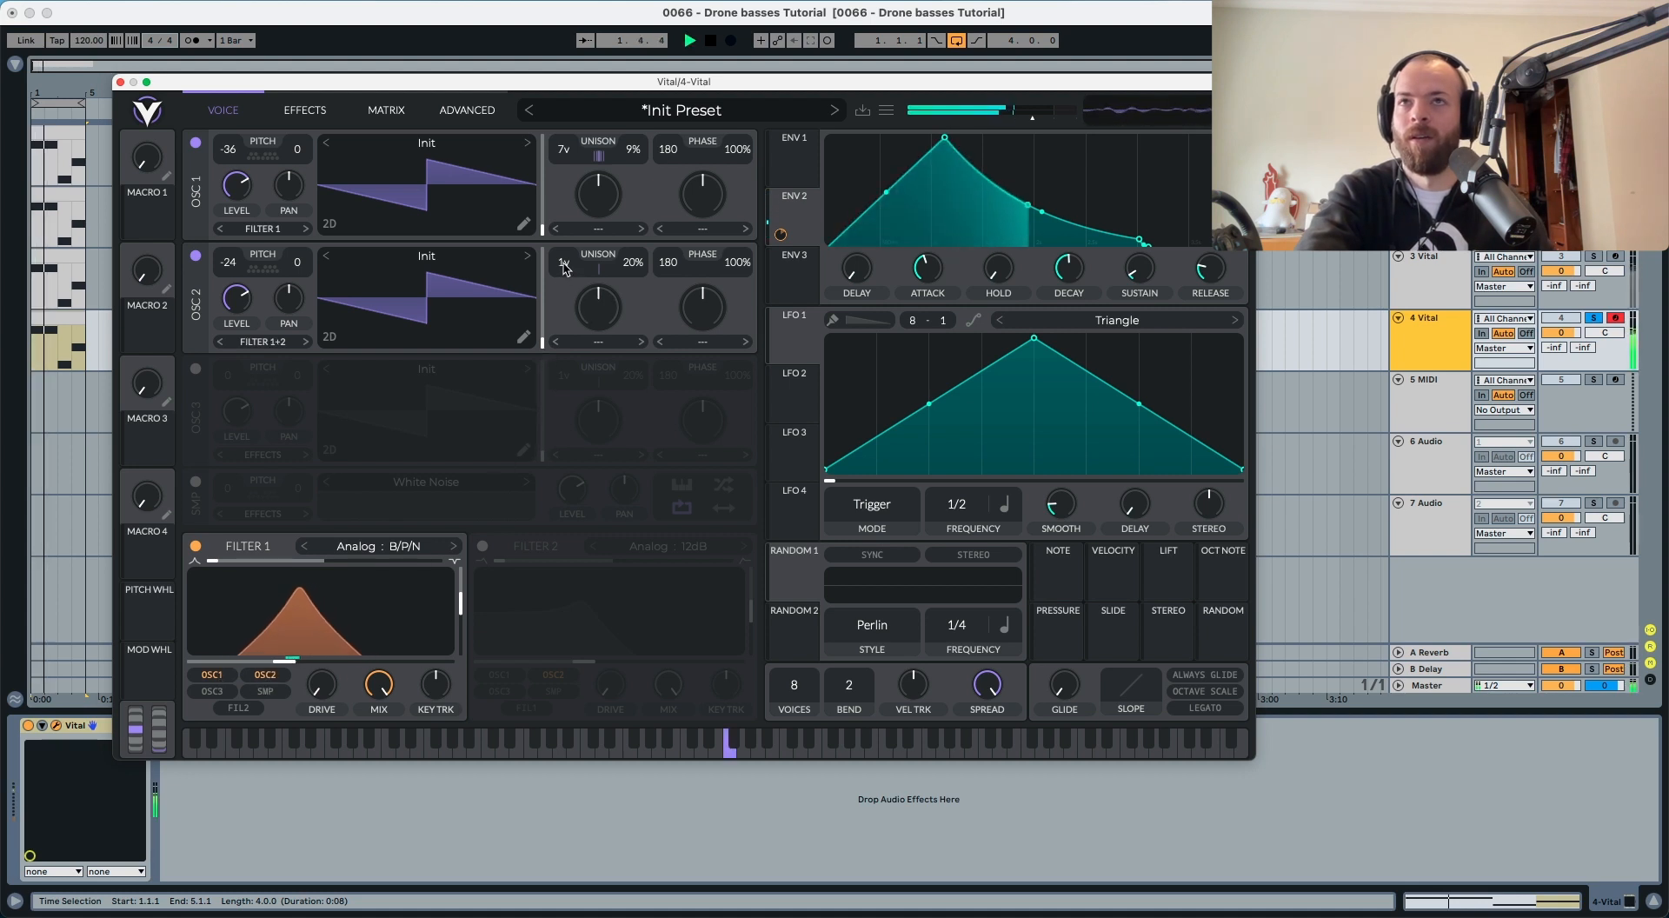
pyautogui.moveTo(564, 268); pyautogui.dragTo(570, 248)
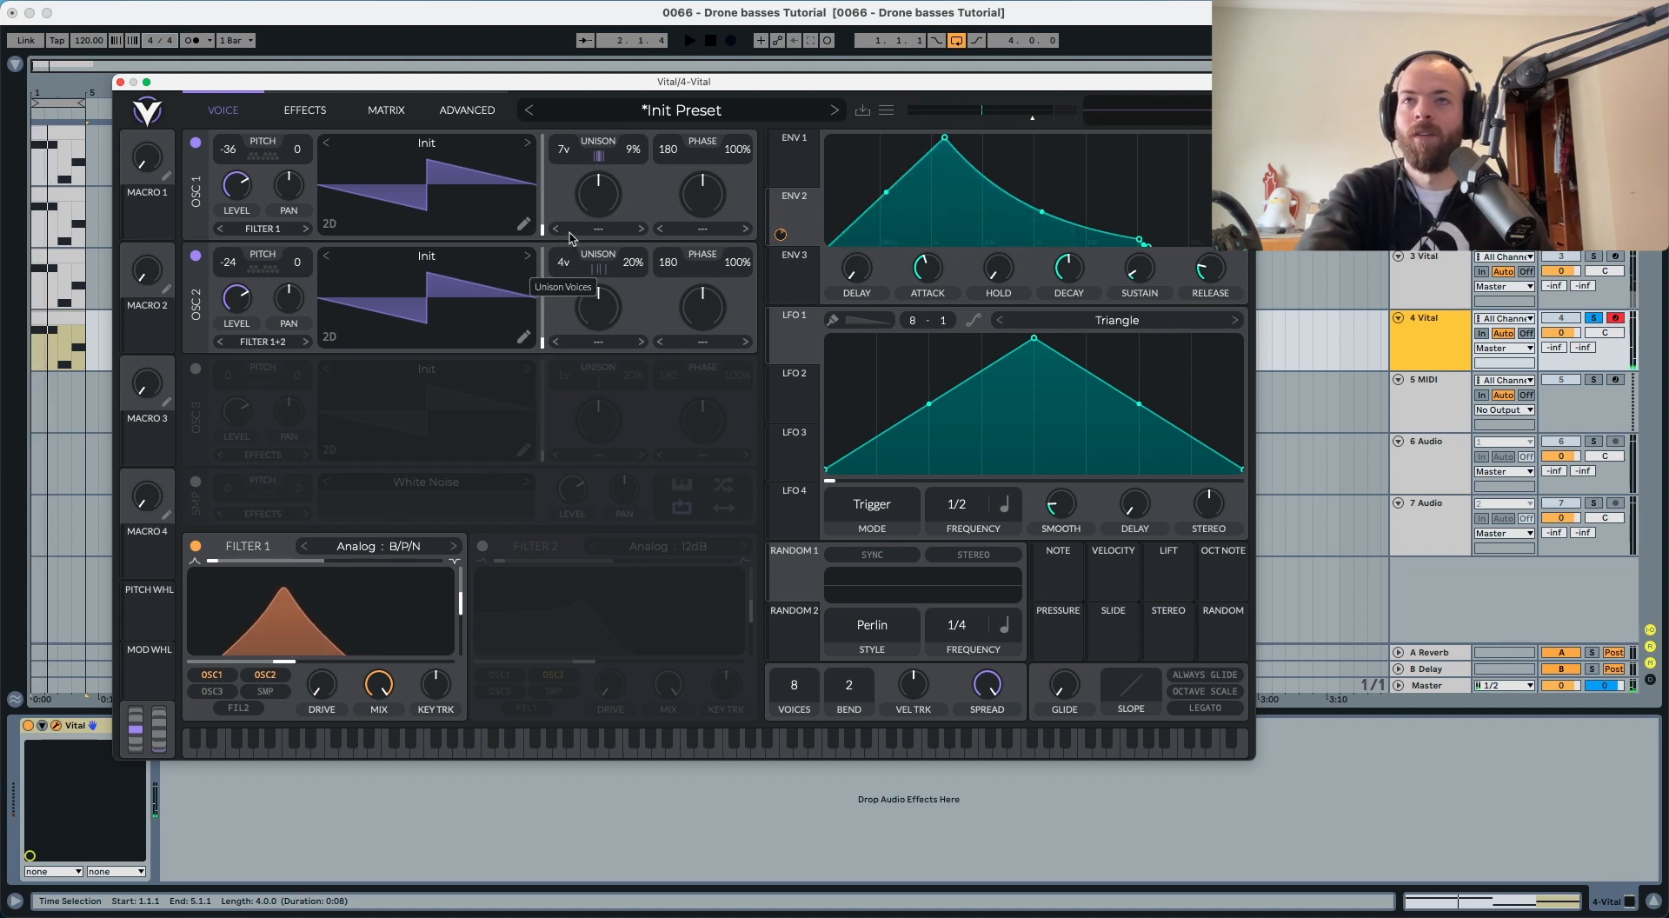
pyautogui.press('space')
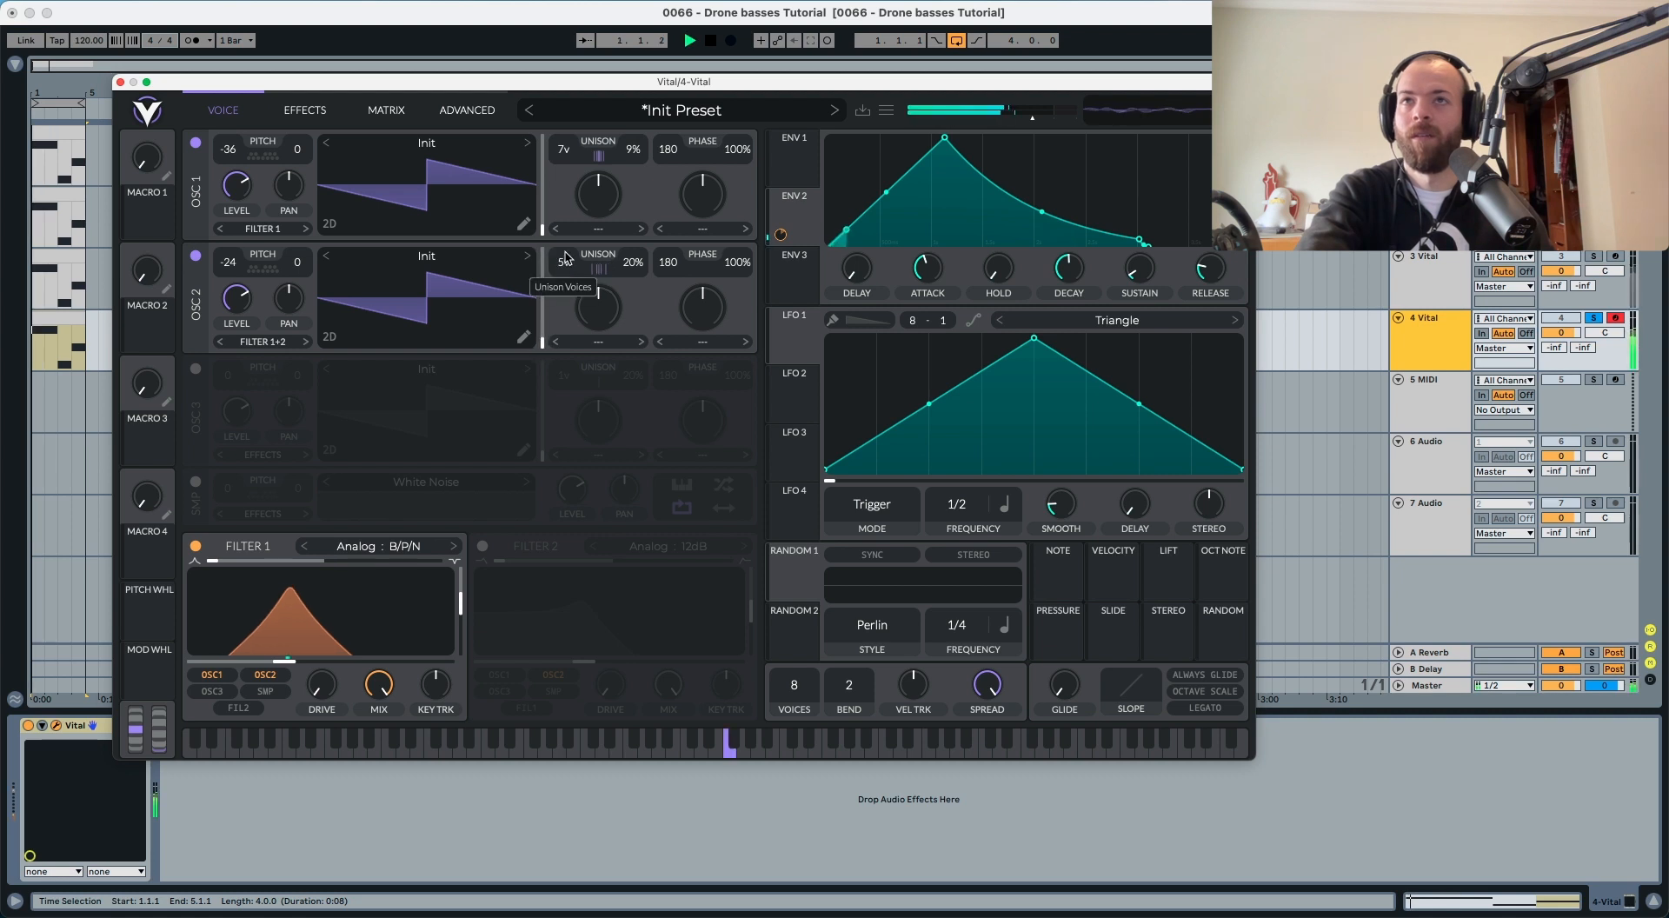
pyautogui.moveTo(566, 264); pyautogui.dragTo(634, 296)
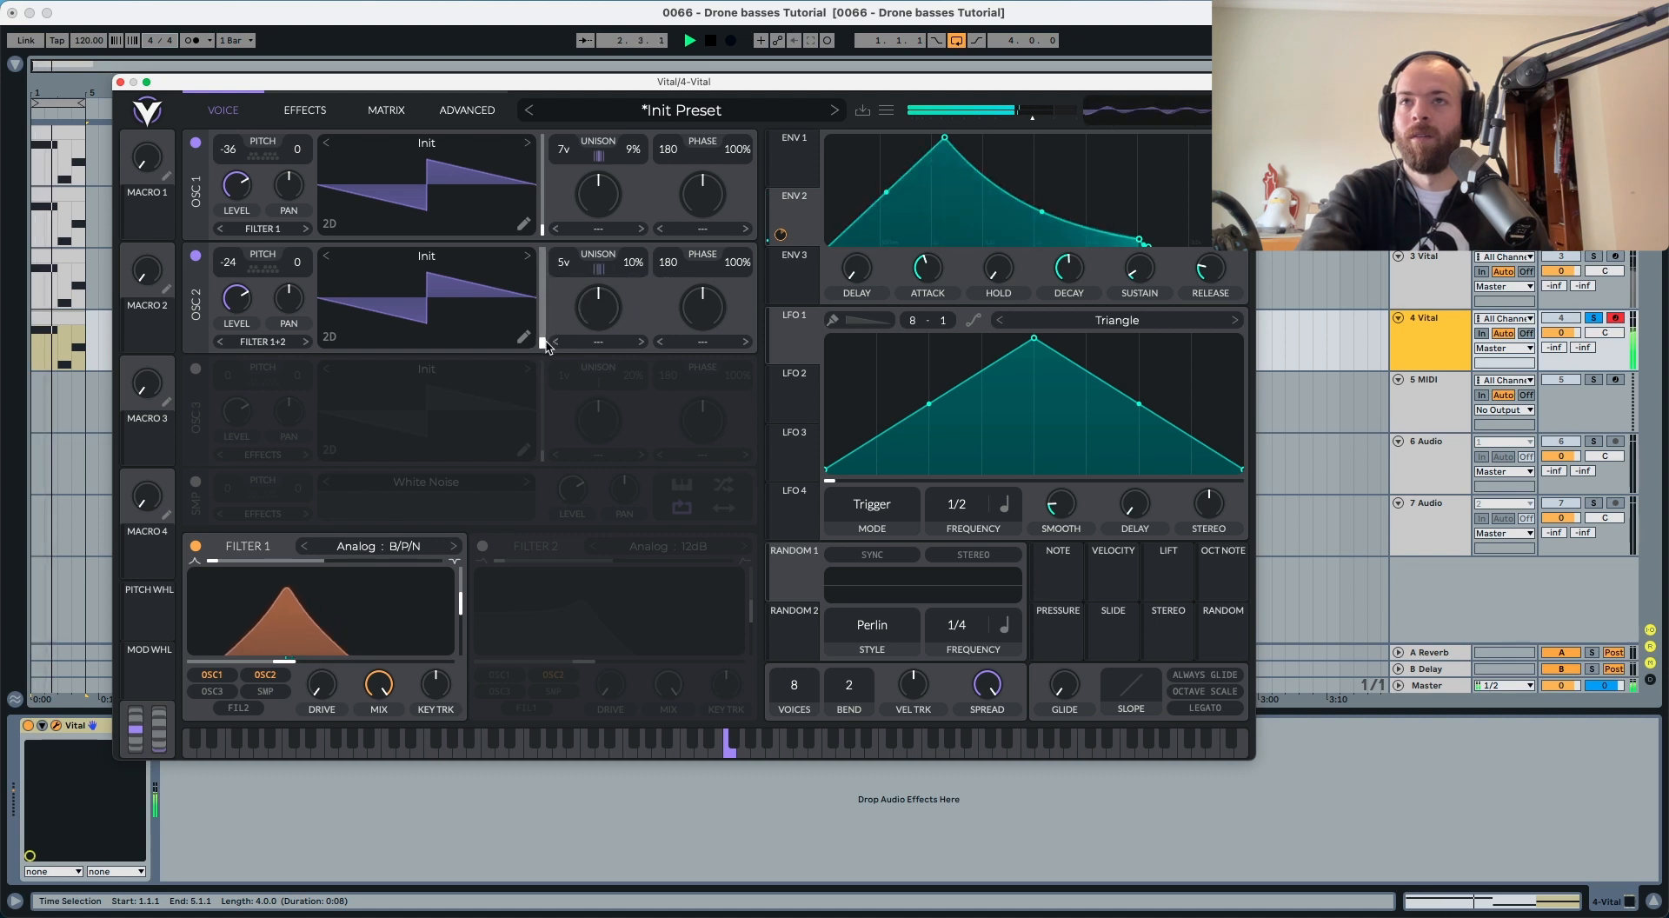
pyautogui.press('space')
# Step: Load the Basic Shapes wavetable from the favorites into Oscillator 2 and move its frame to a pulse shape while auditioning
pyautogui.click(426, 268)
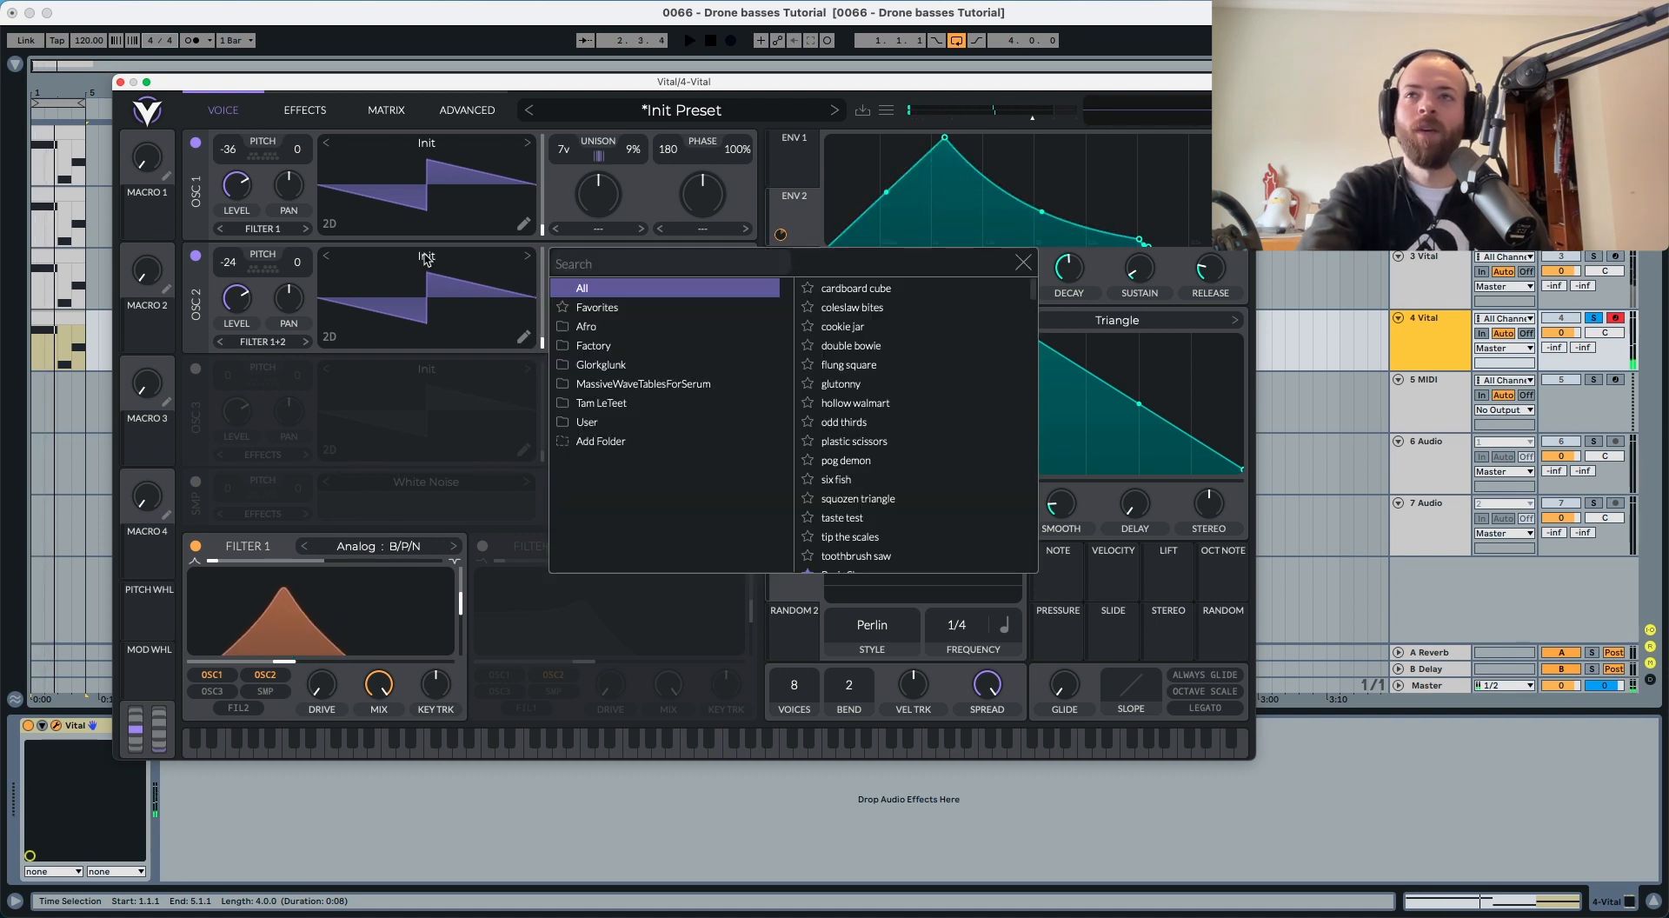
pyautogui.click(603, 307)
pyautogui.click(850, 288)
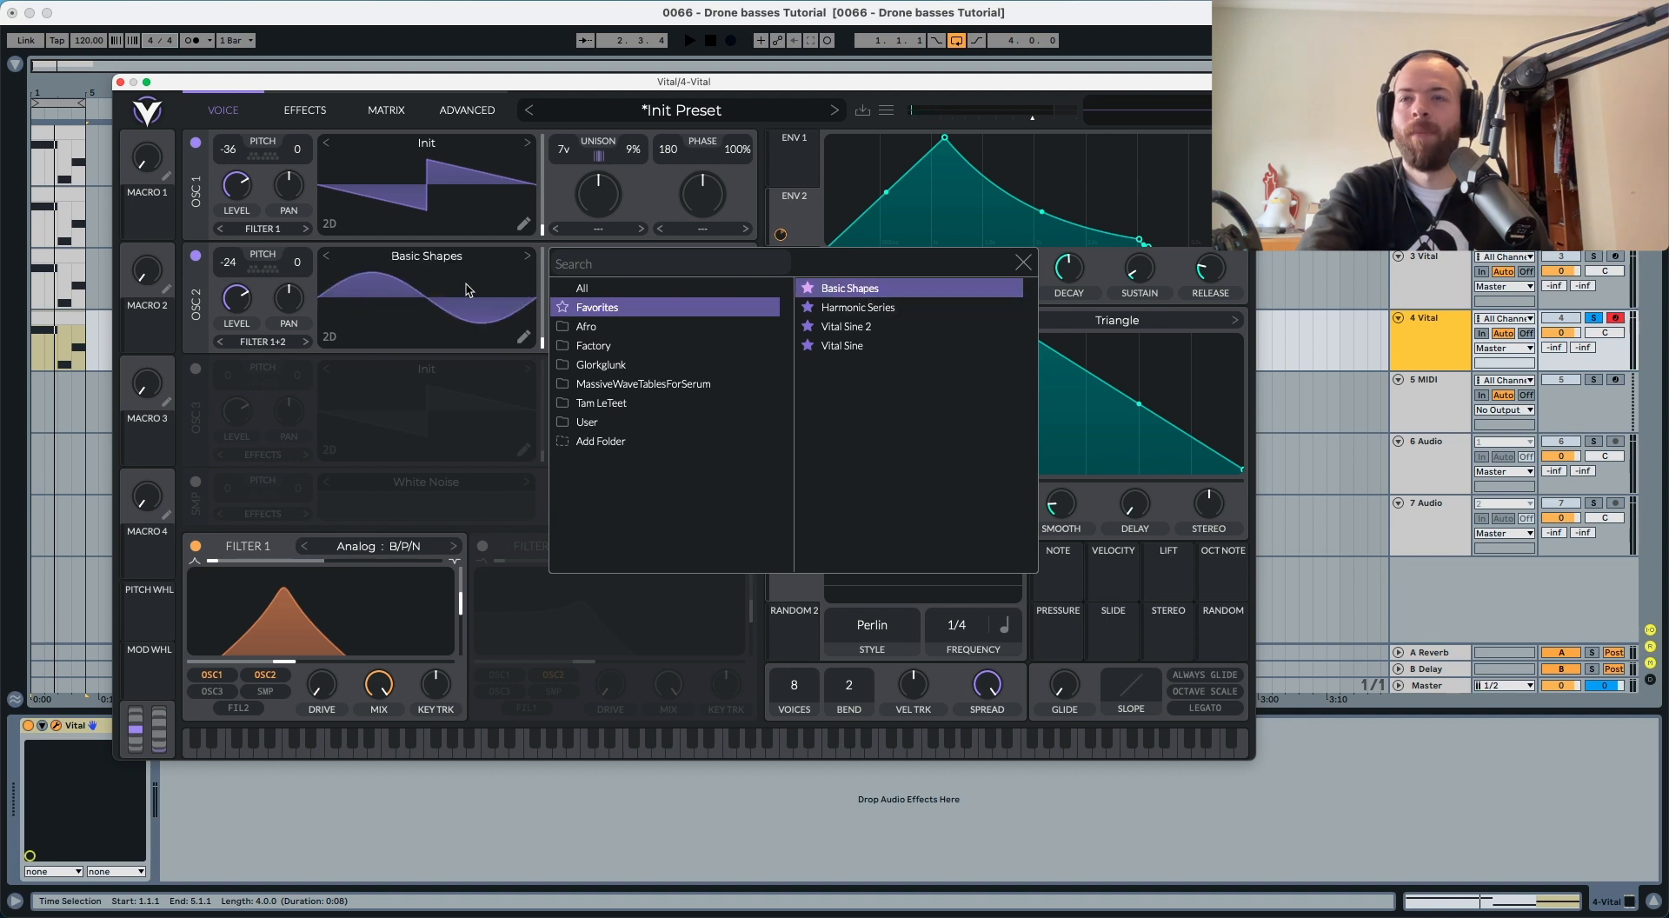
pyautogui.click(544, 246)
pyautogui.press('space')
pyautogui.moveTo(544, 341); pyautogui.dragTo(548, 276)
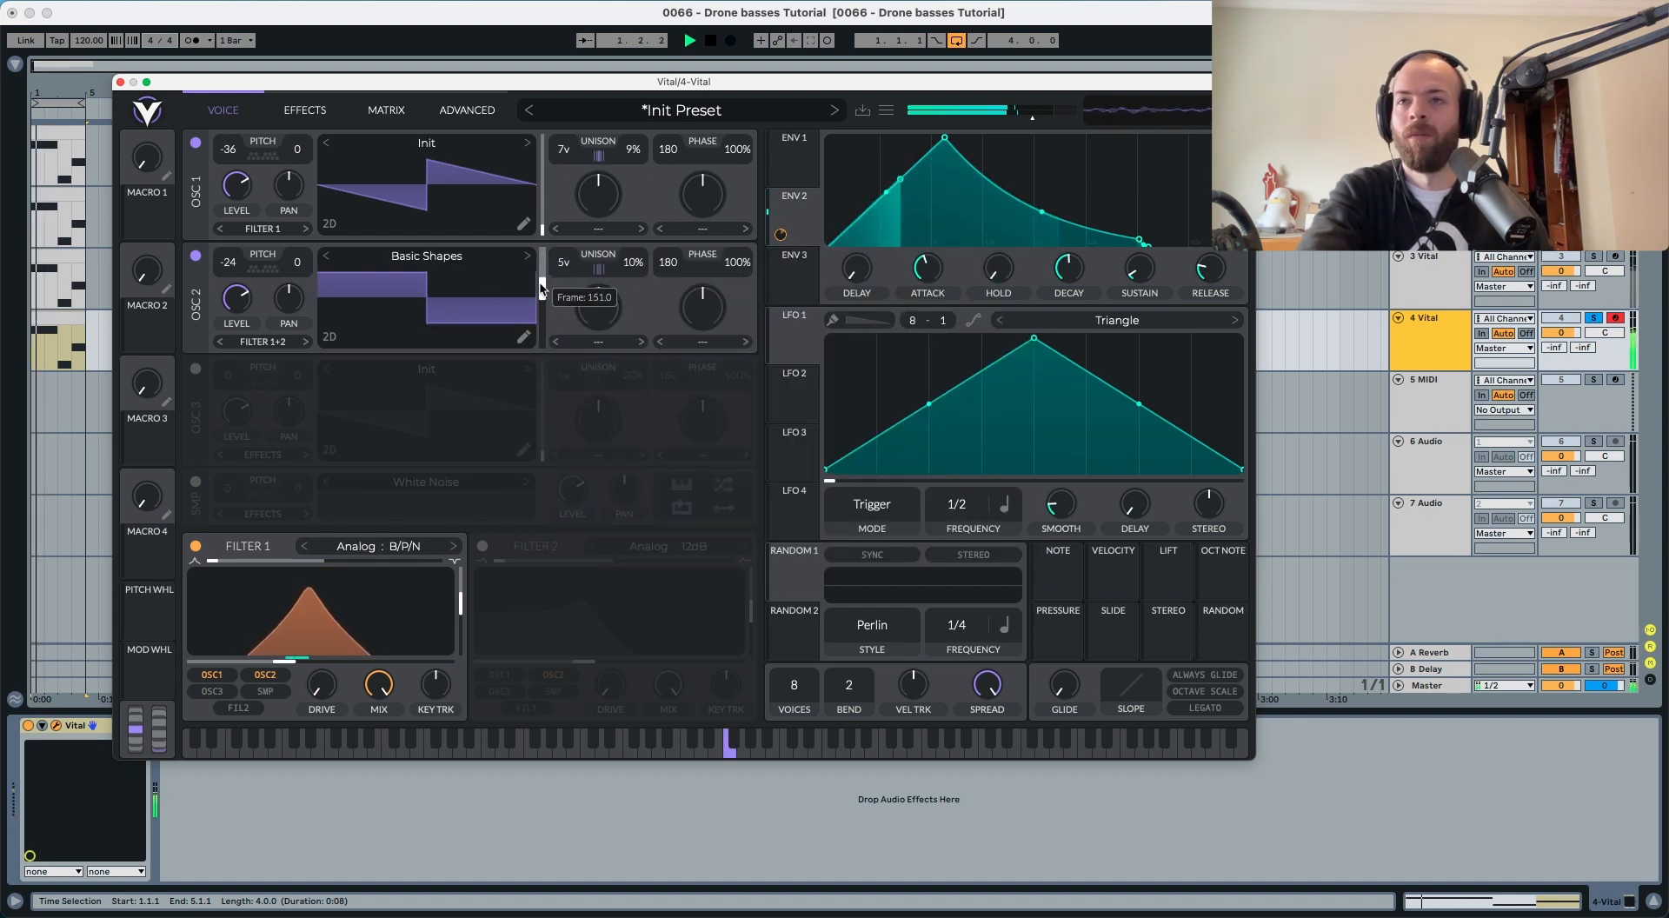
pyautogui.moveTo(544, 294)
pyautogui.mouseDown()
pyautogui.moveTo(548, 272)
pyautogui.moveTo(544, 290)
pyautogui.mouseUp()
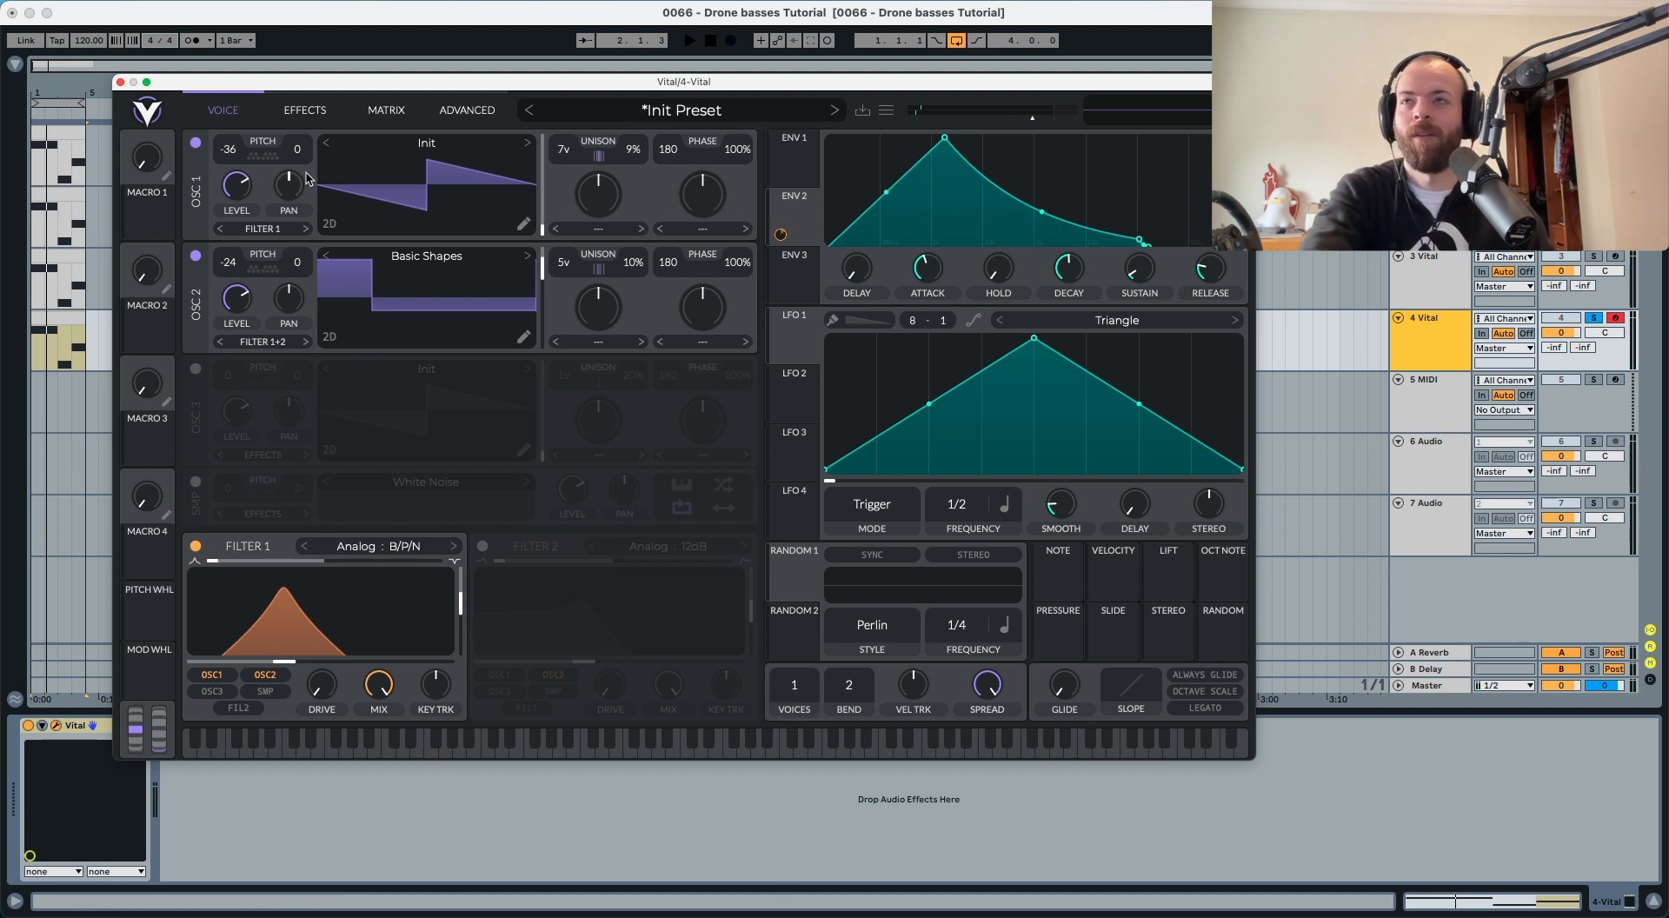
# Step: Lengthen Envelope 1's release to about 0.8 seconds and audition the loop
pyautogui.click(304, 111)
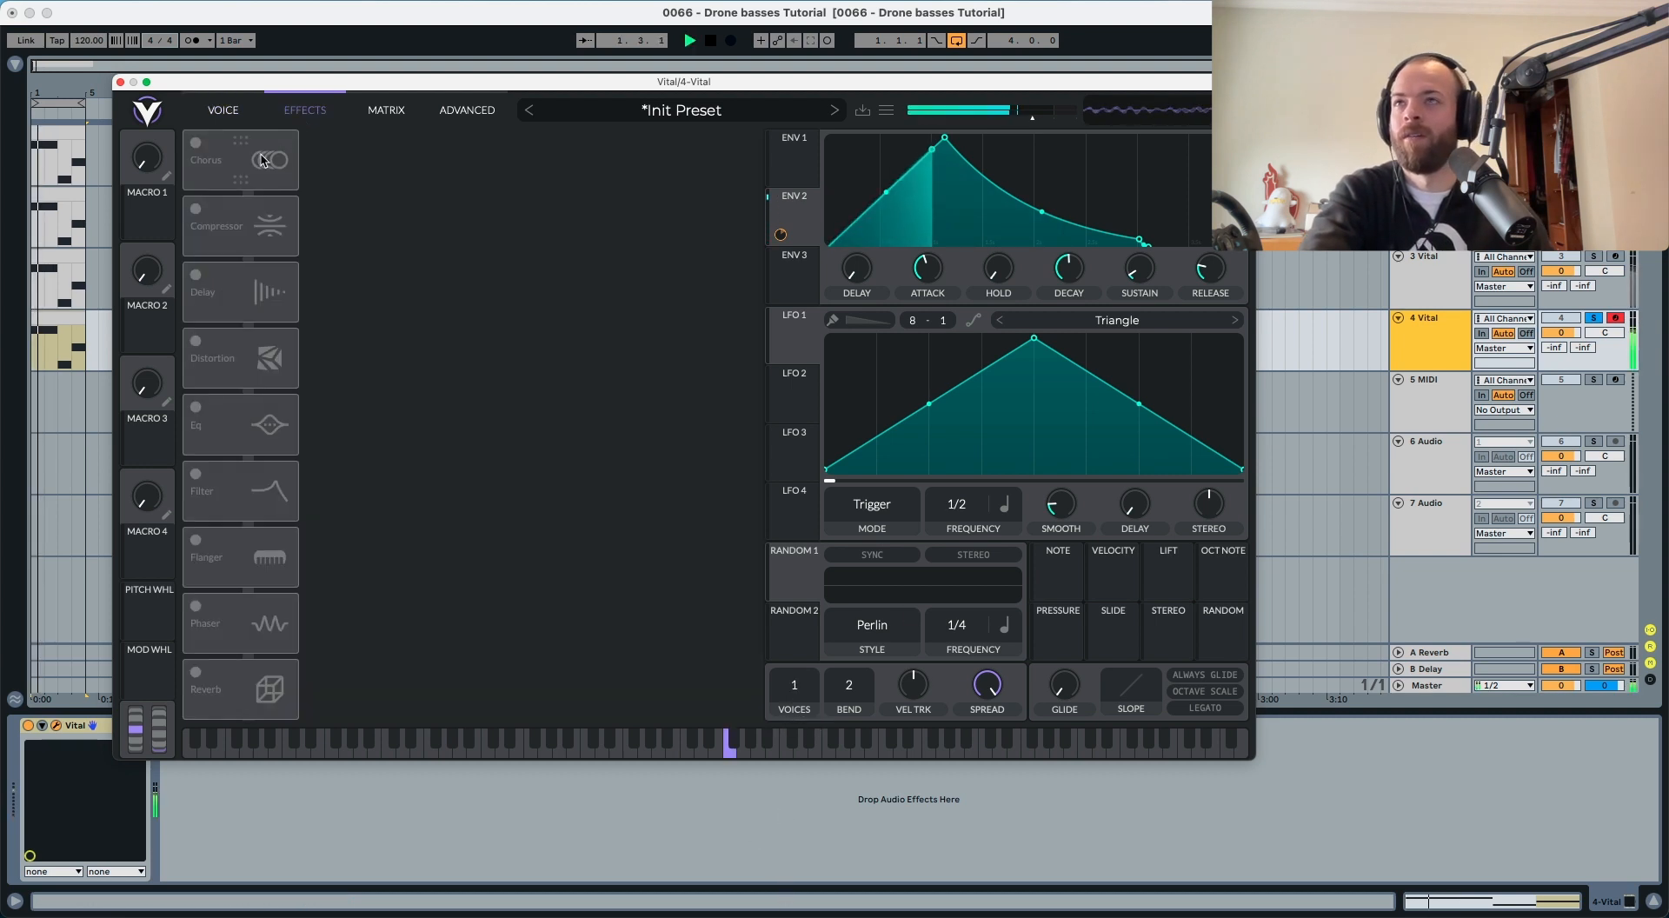
pyautogui.click(247, 118)
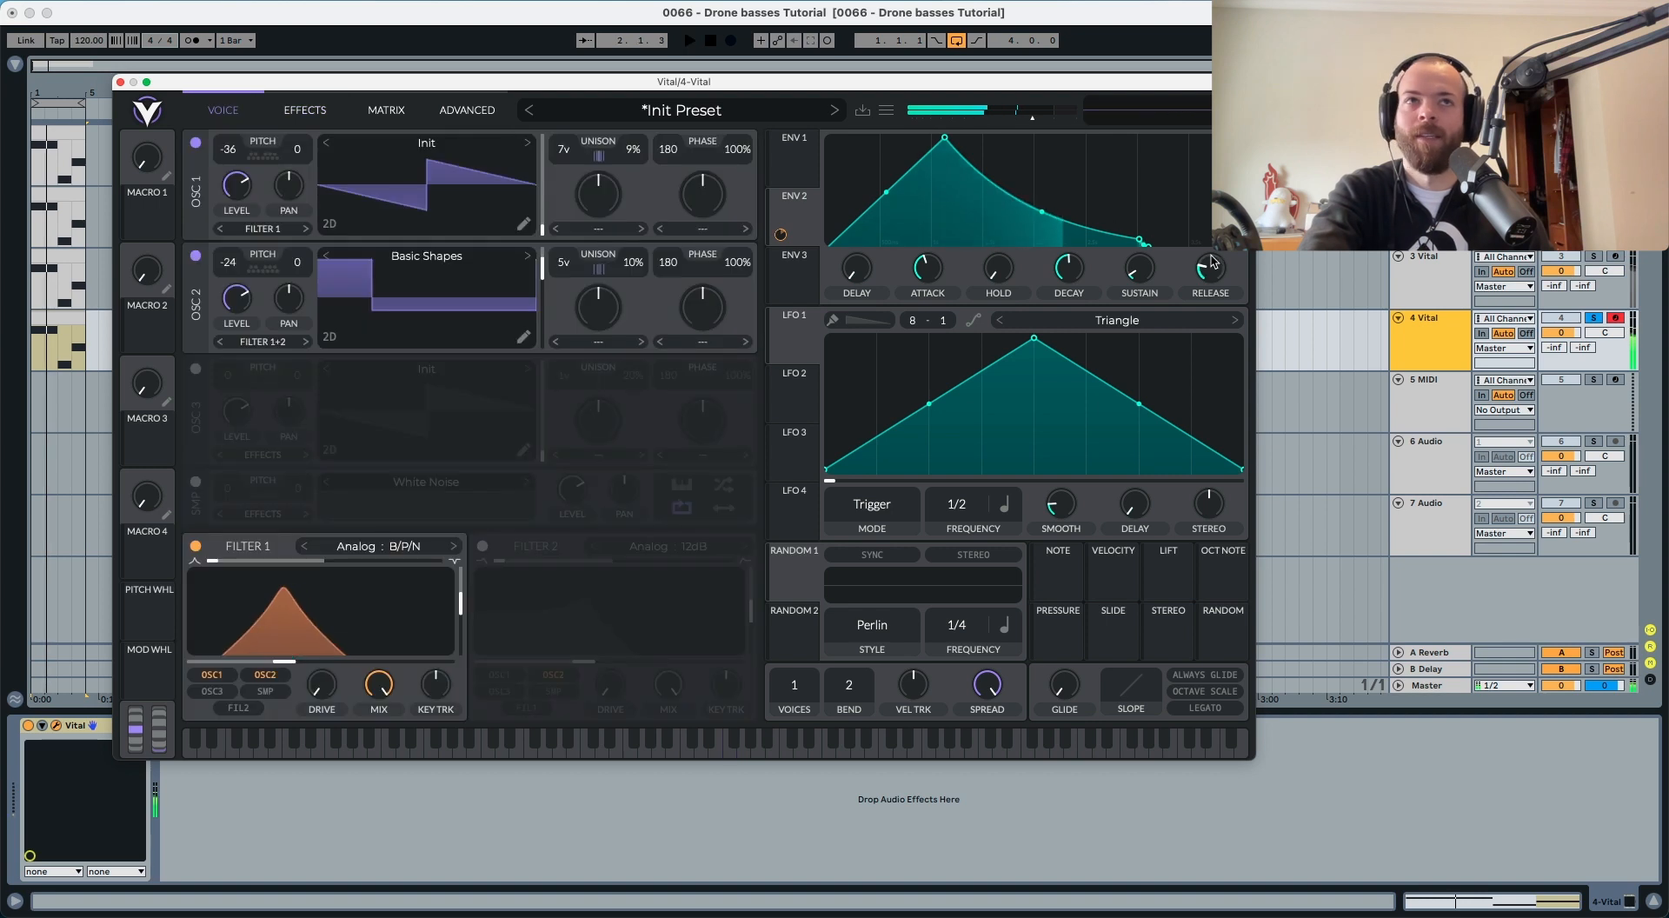
pyautogui.click(814, 165)
pyautogui.moveTo(1215, 278); pyautogui.dragTo(1214, 258)
pyautogui.press('space')
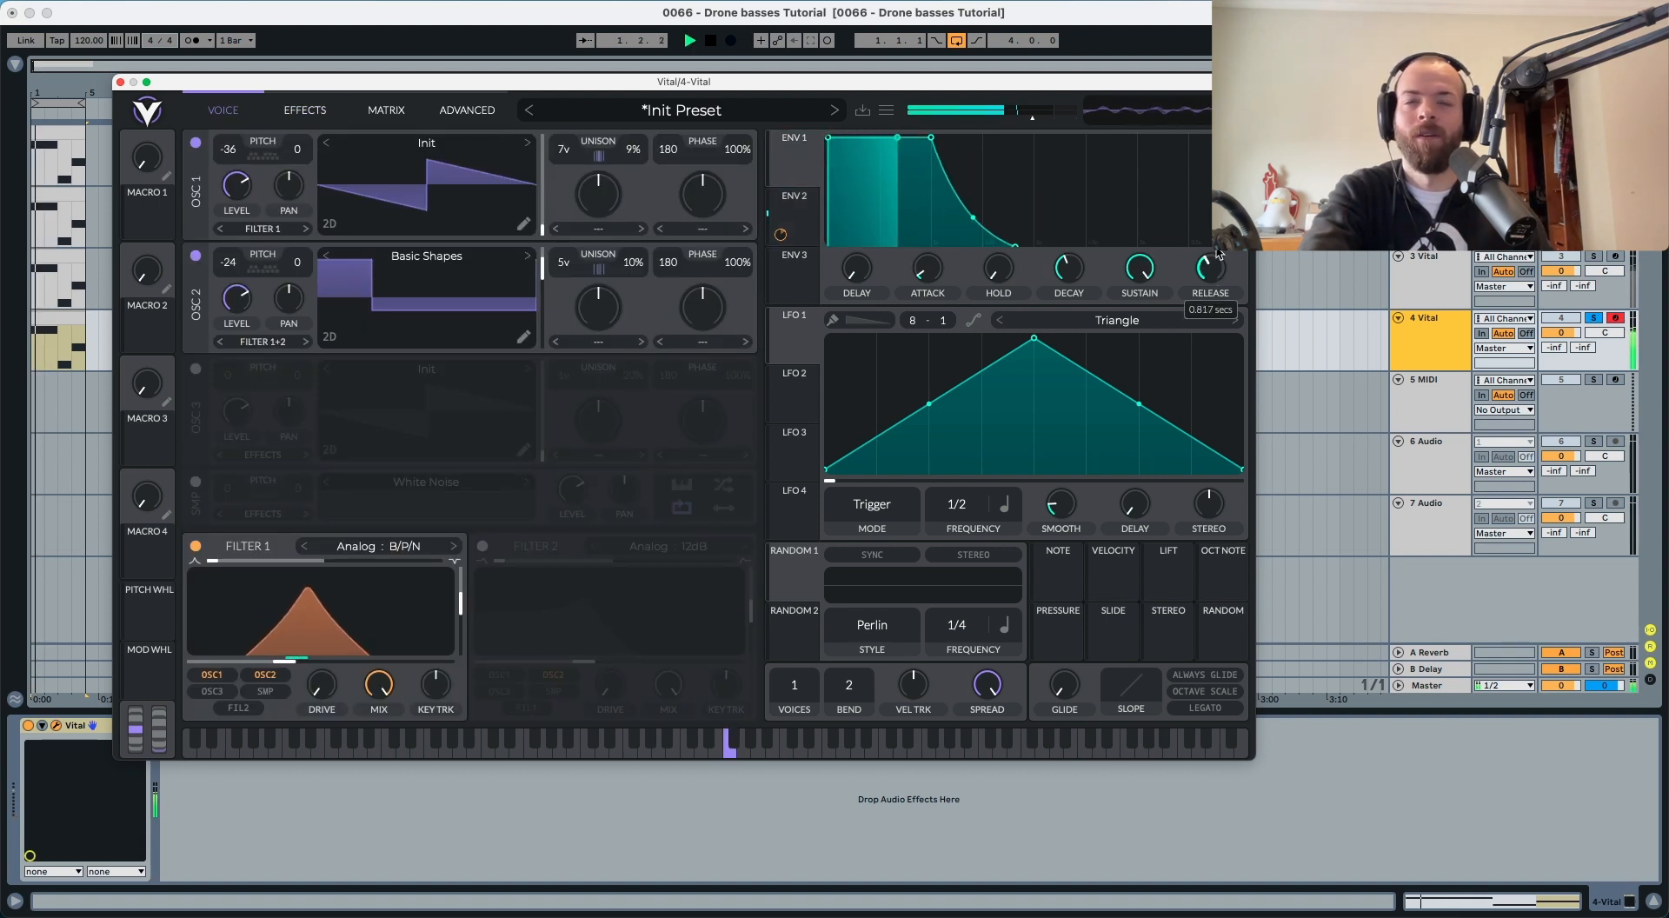
# Step: Enable the Distortion effect, move it to the start of the effects chain and set its type to Hard Clip
pyautogui.click(305, 110)
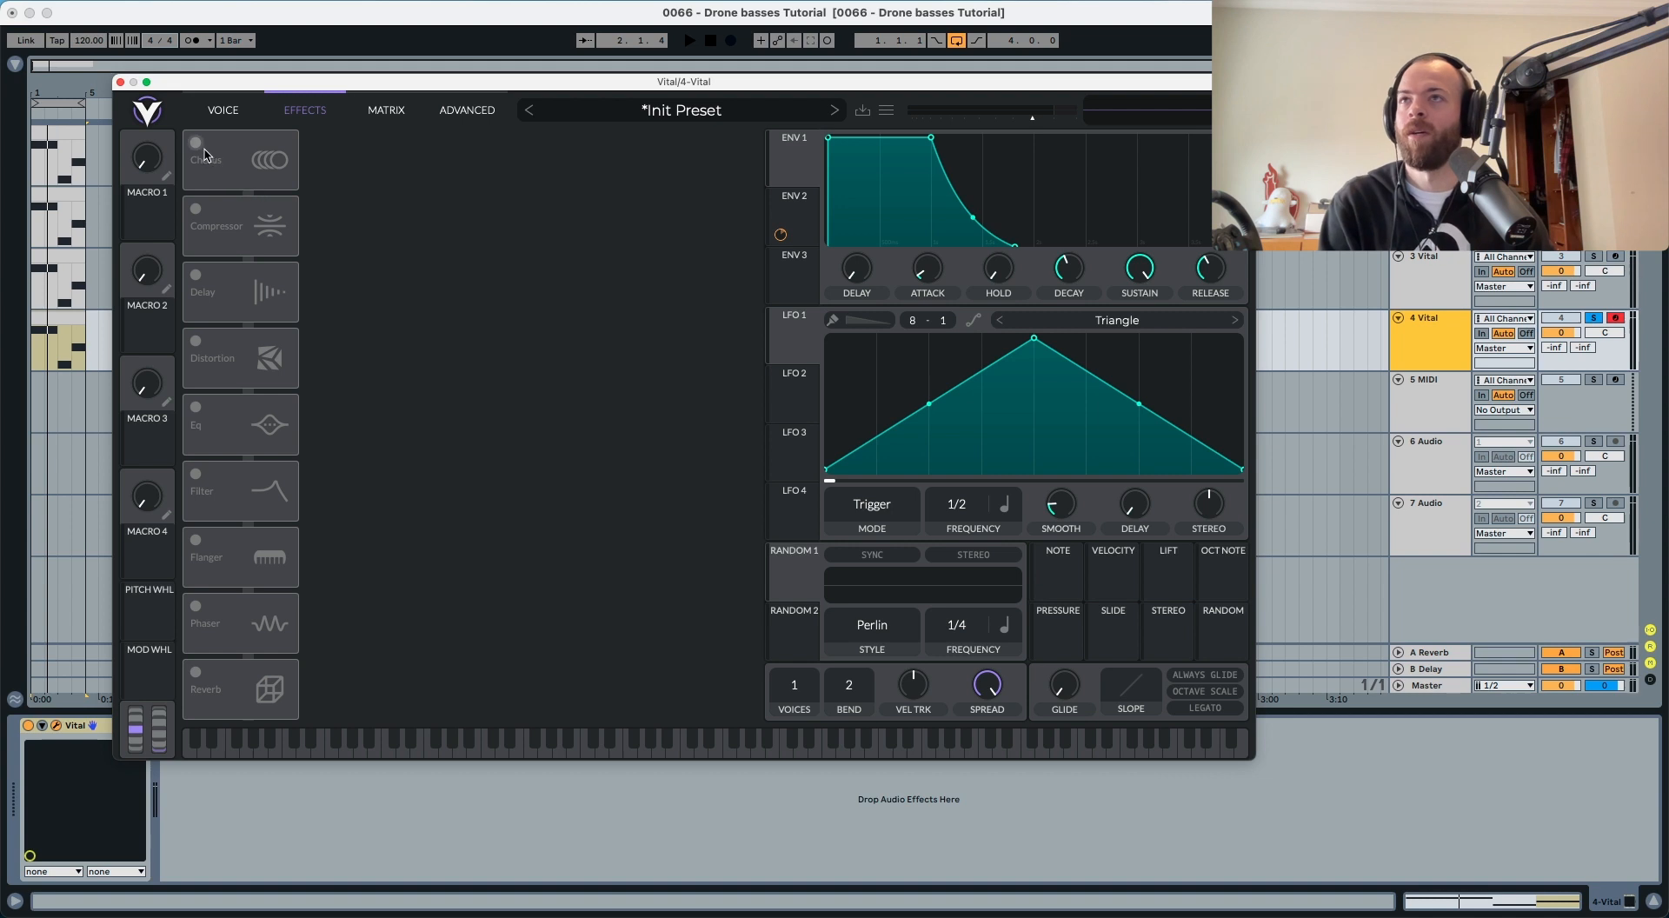
pyautogui.click(198, 343)
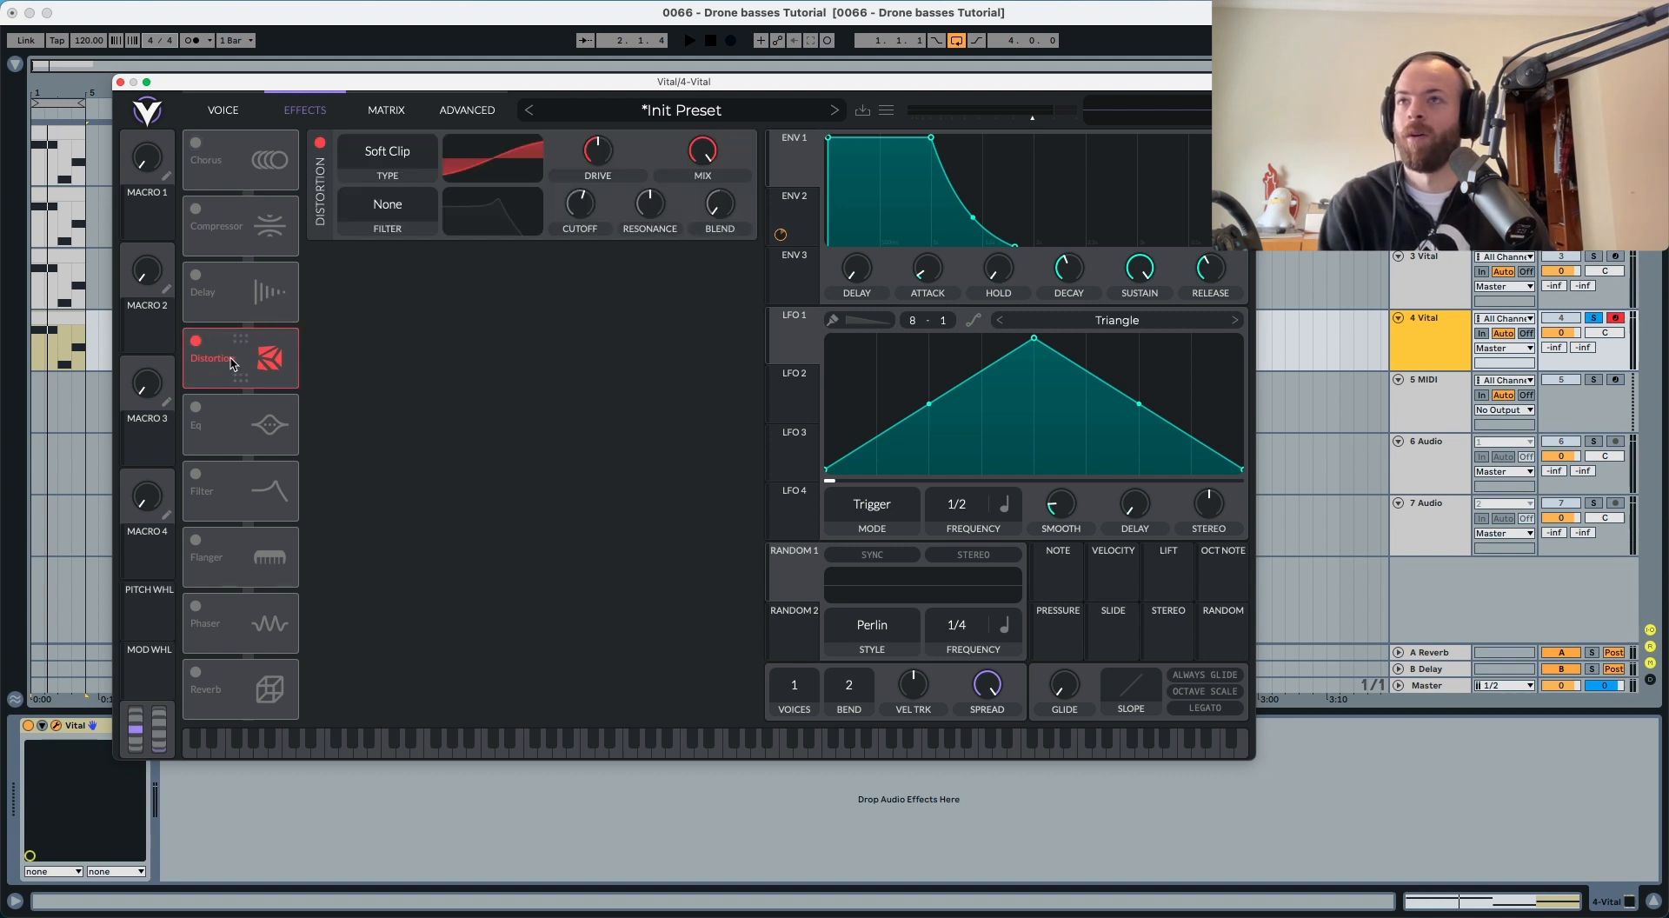
pyautogui.moveTo(231, 360); pyautogui.dragTo(238, 153)
pyautogui.click(417, 153)
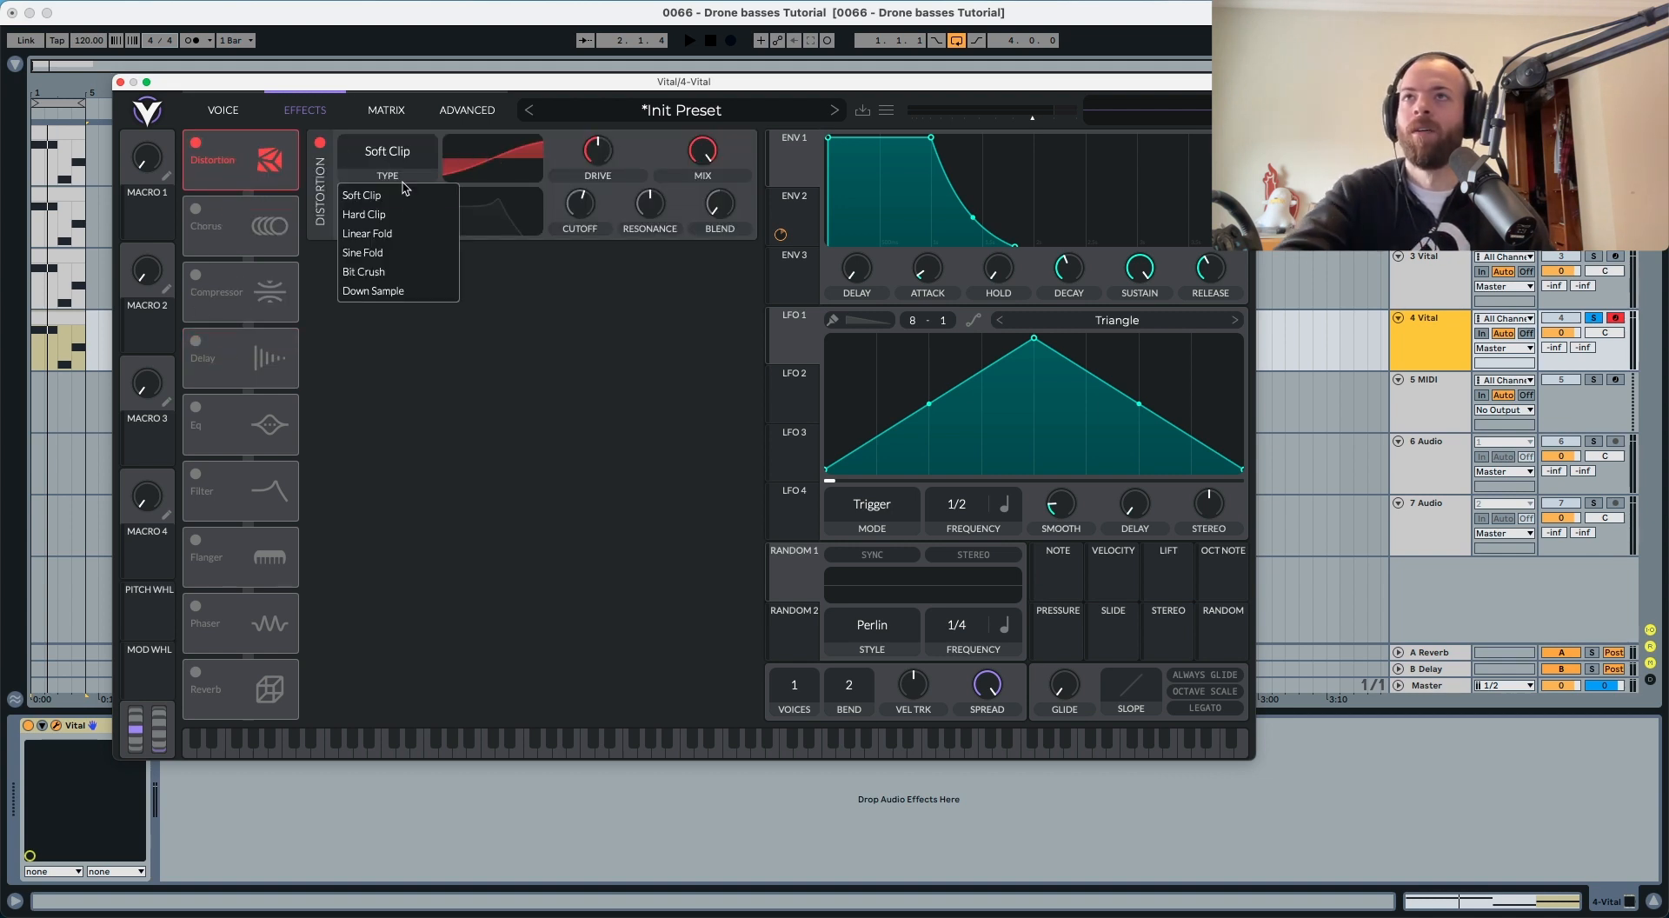
pyautogui.click(365, 214)
pyautogui.press('space')
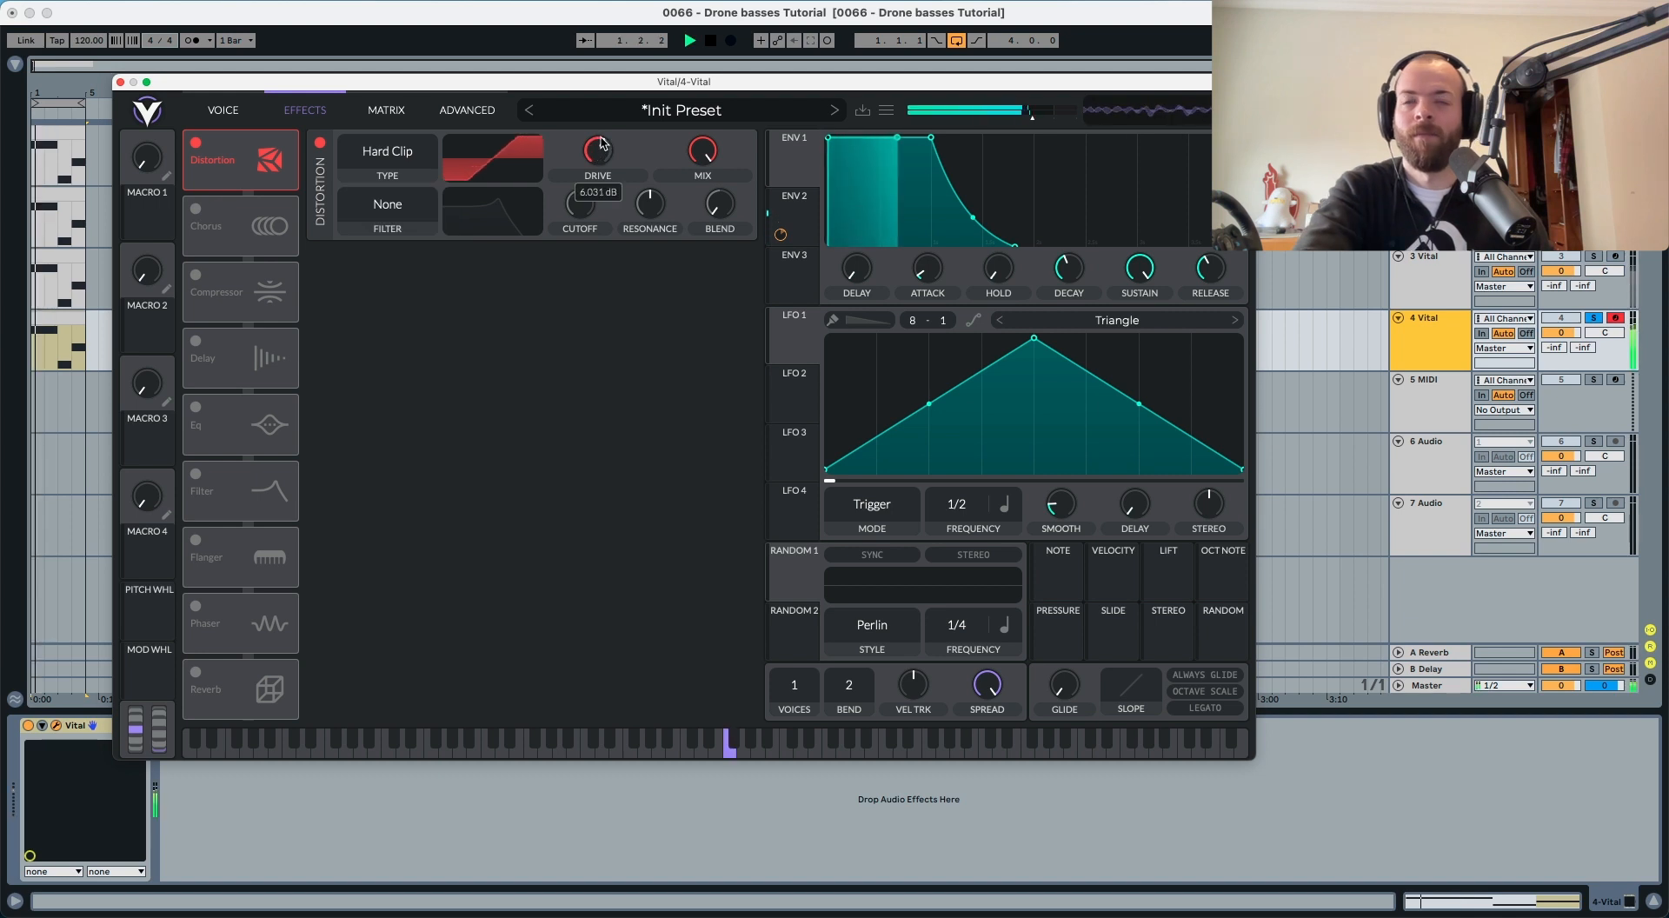
pyautogui.press('space')
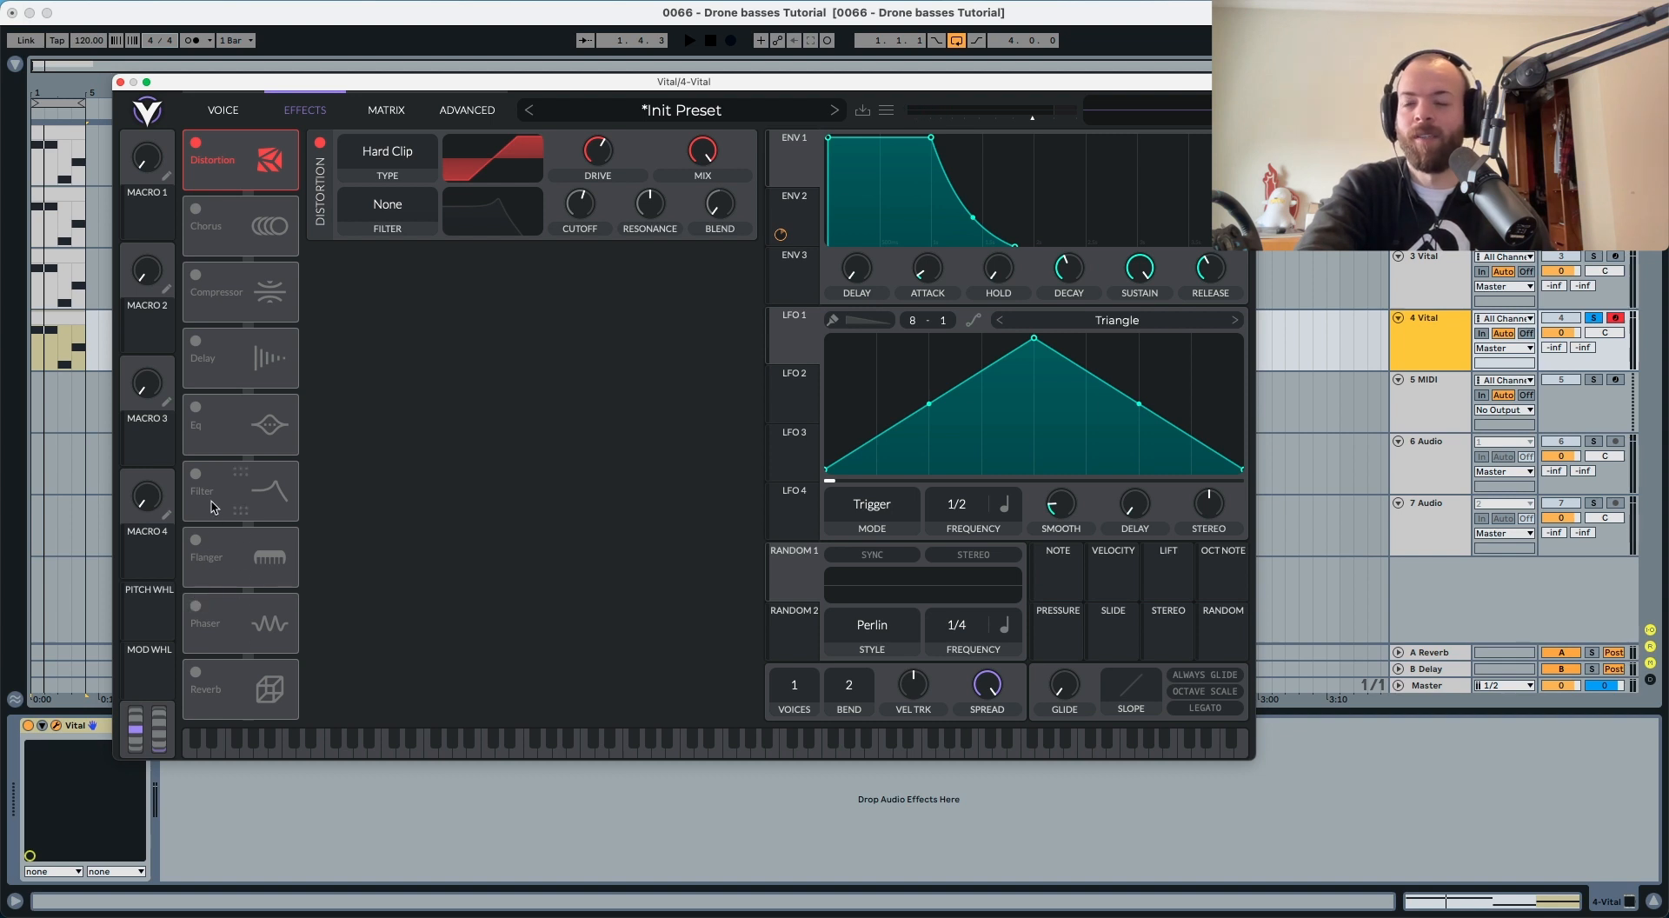
# Step: Enable the Filter effect, place it directly after Distortion and set its mode to Formant AOIE
pyautogui.click(195, 474)
pyautogui.moveTo(209, 483); pyautogui.dragTo(235, 228)
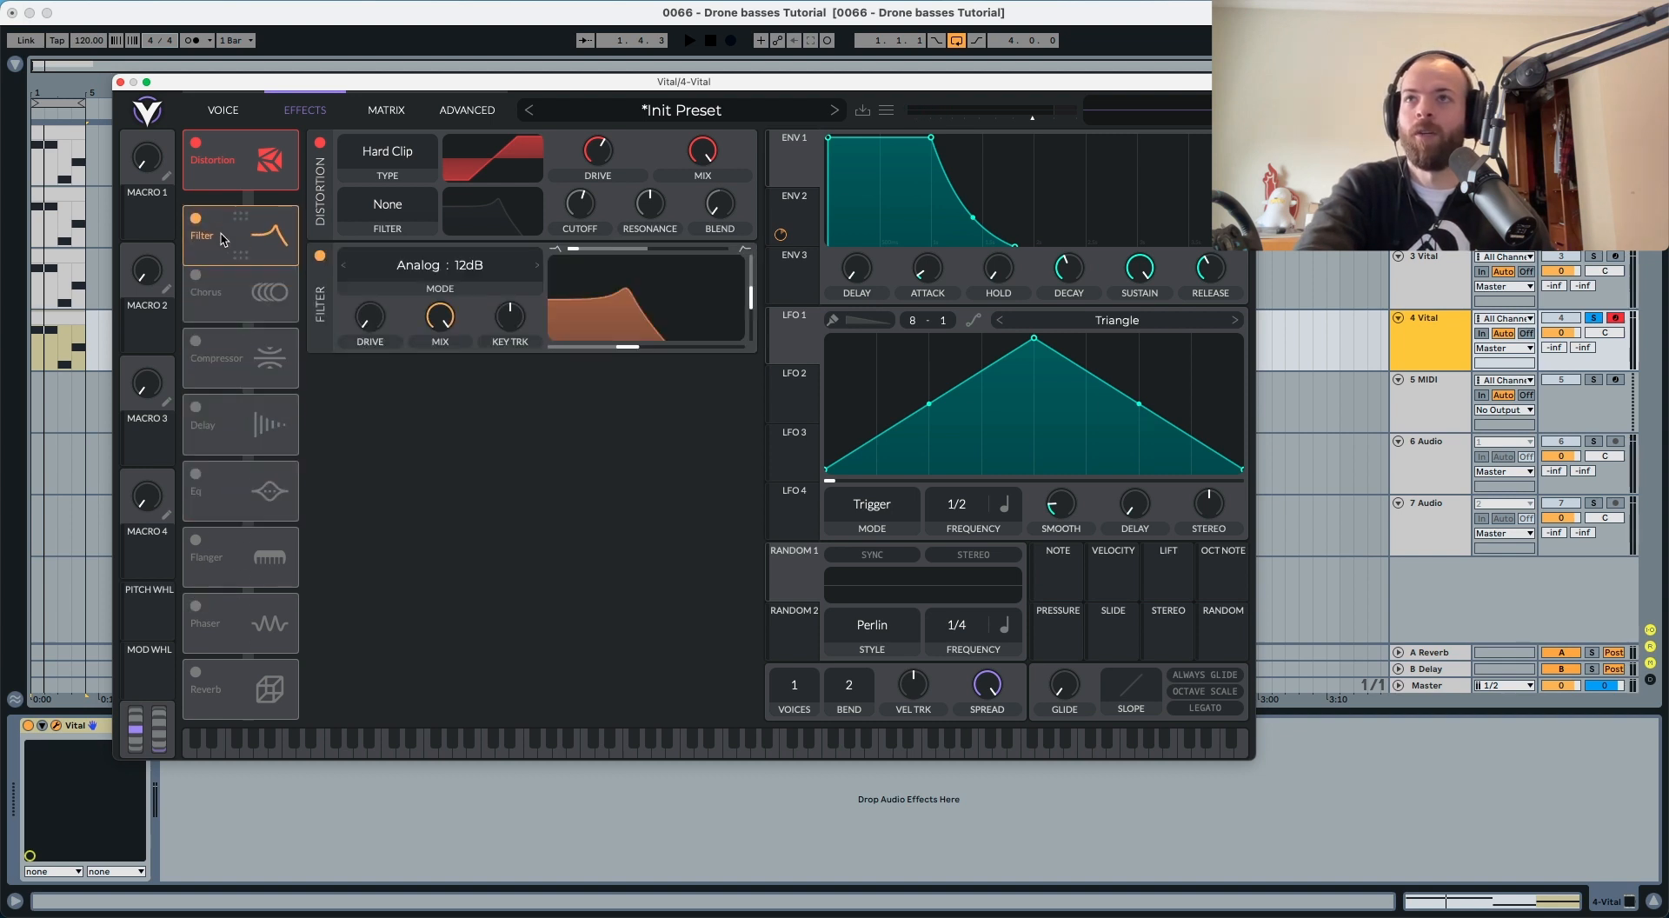
pyautogui.click(422, 262)
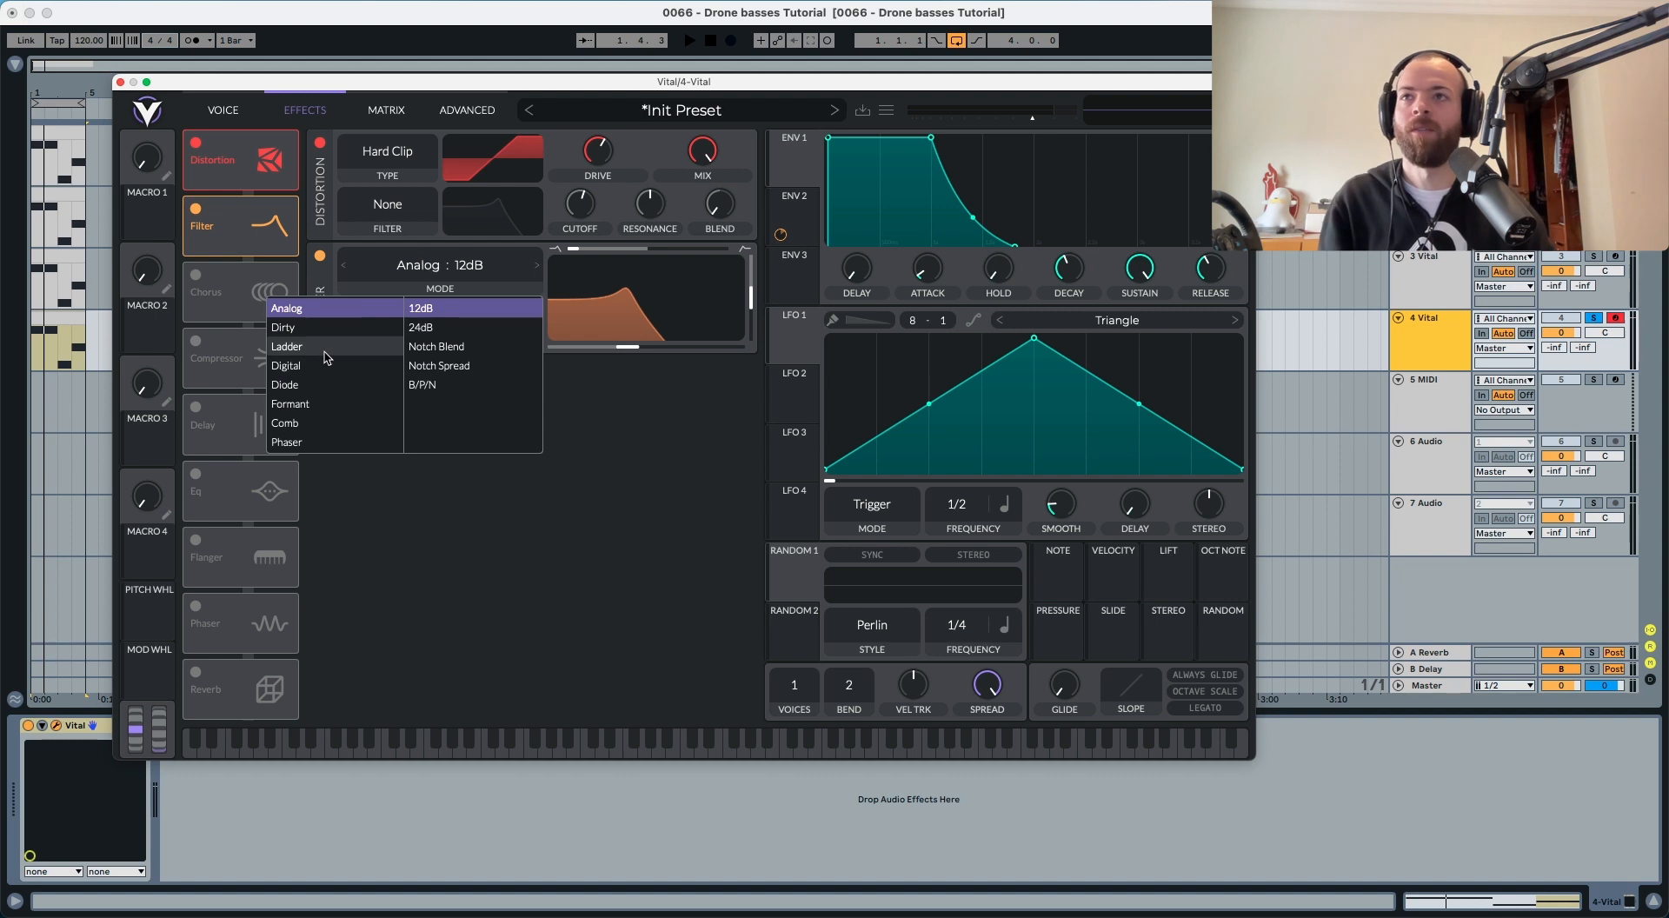
pyautogui.click(306, 404)
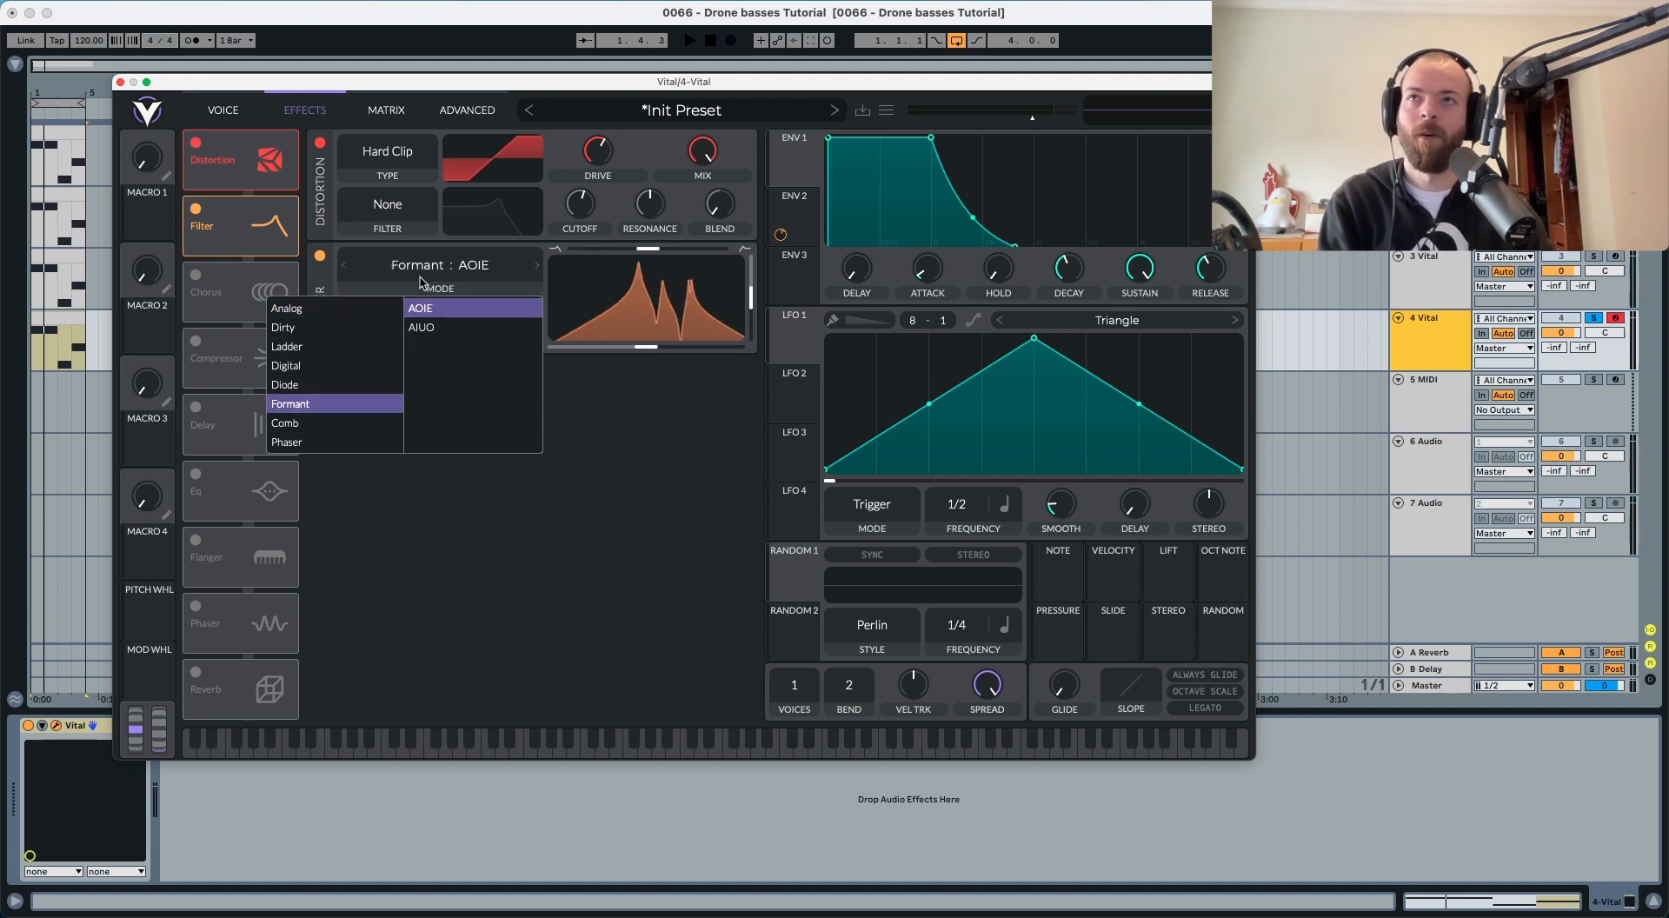
pyautogui.click(592, 397)
# Step: Reduce the Filter effect's mix and set the Distortion drive to about 4.7 dB while auditioning
pyautogui.press('space')
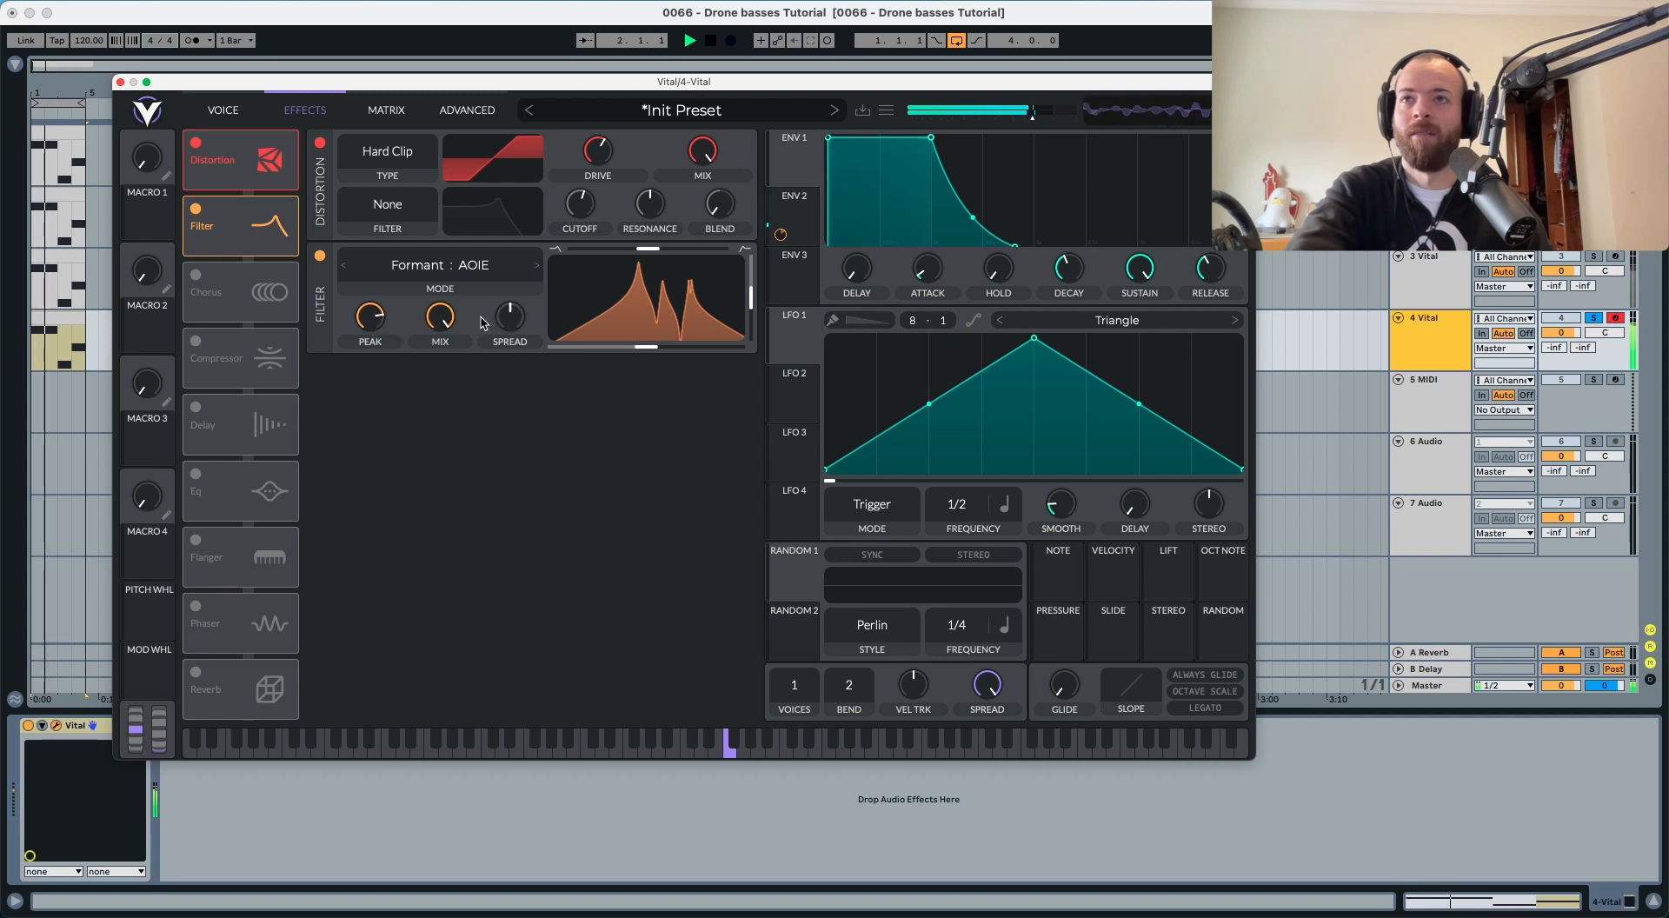
pyautogui.moveTo(451, 322); pyautogui.dragTo(449, 414)
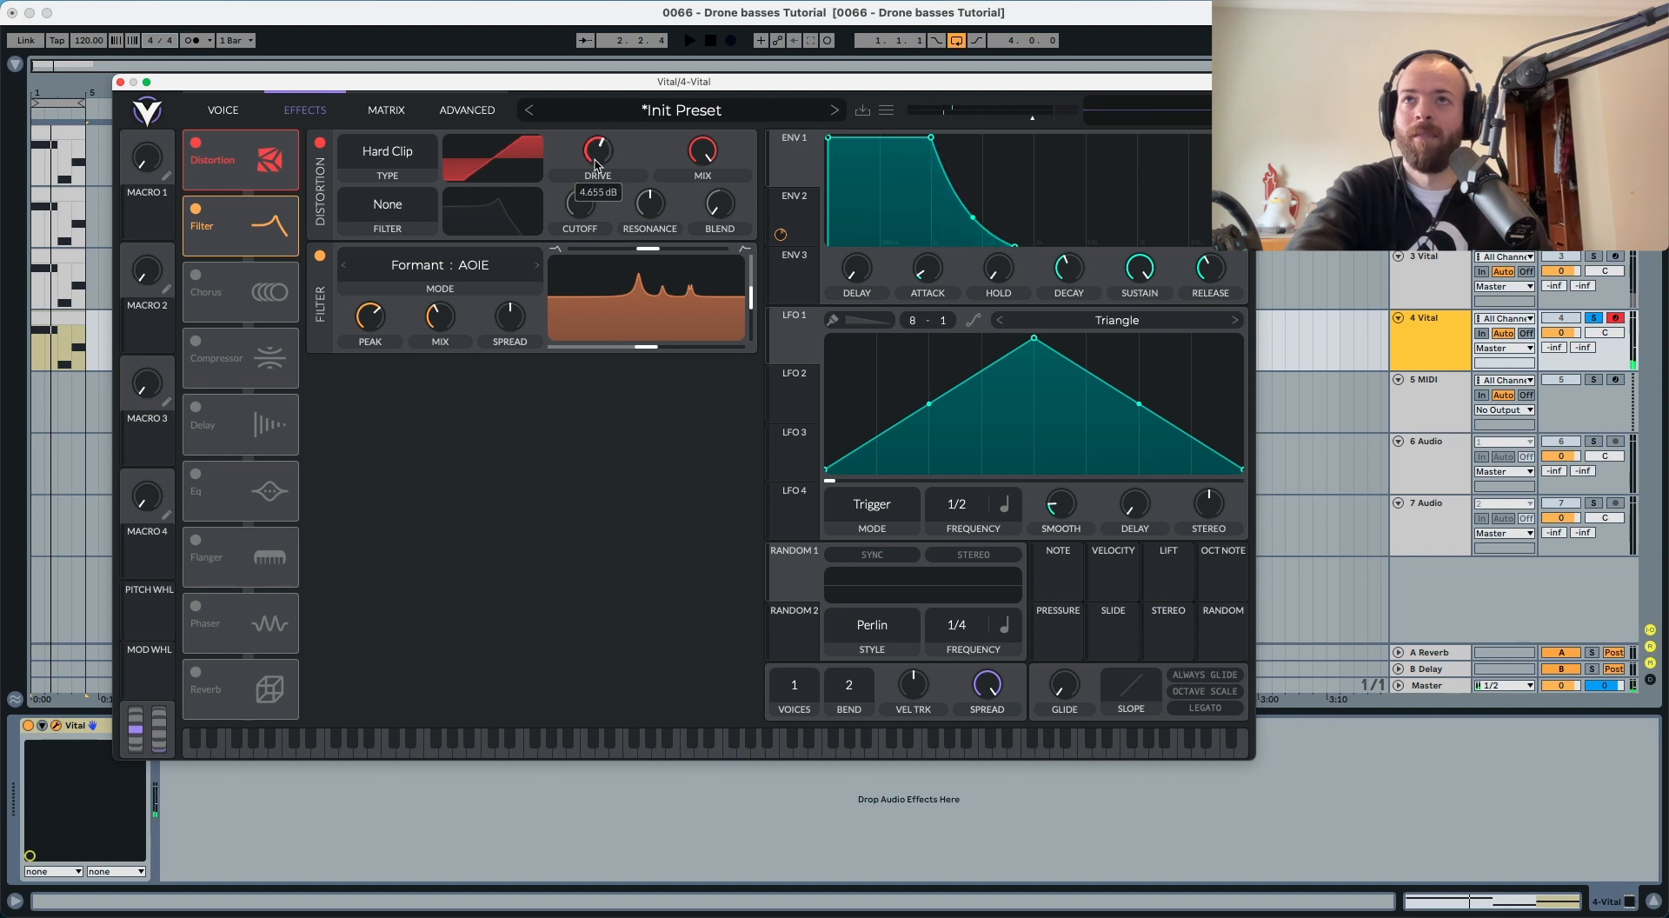
pyautogui.press('space')
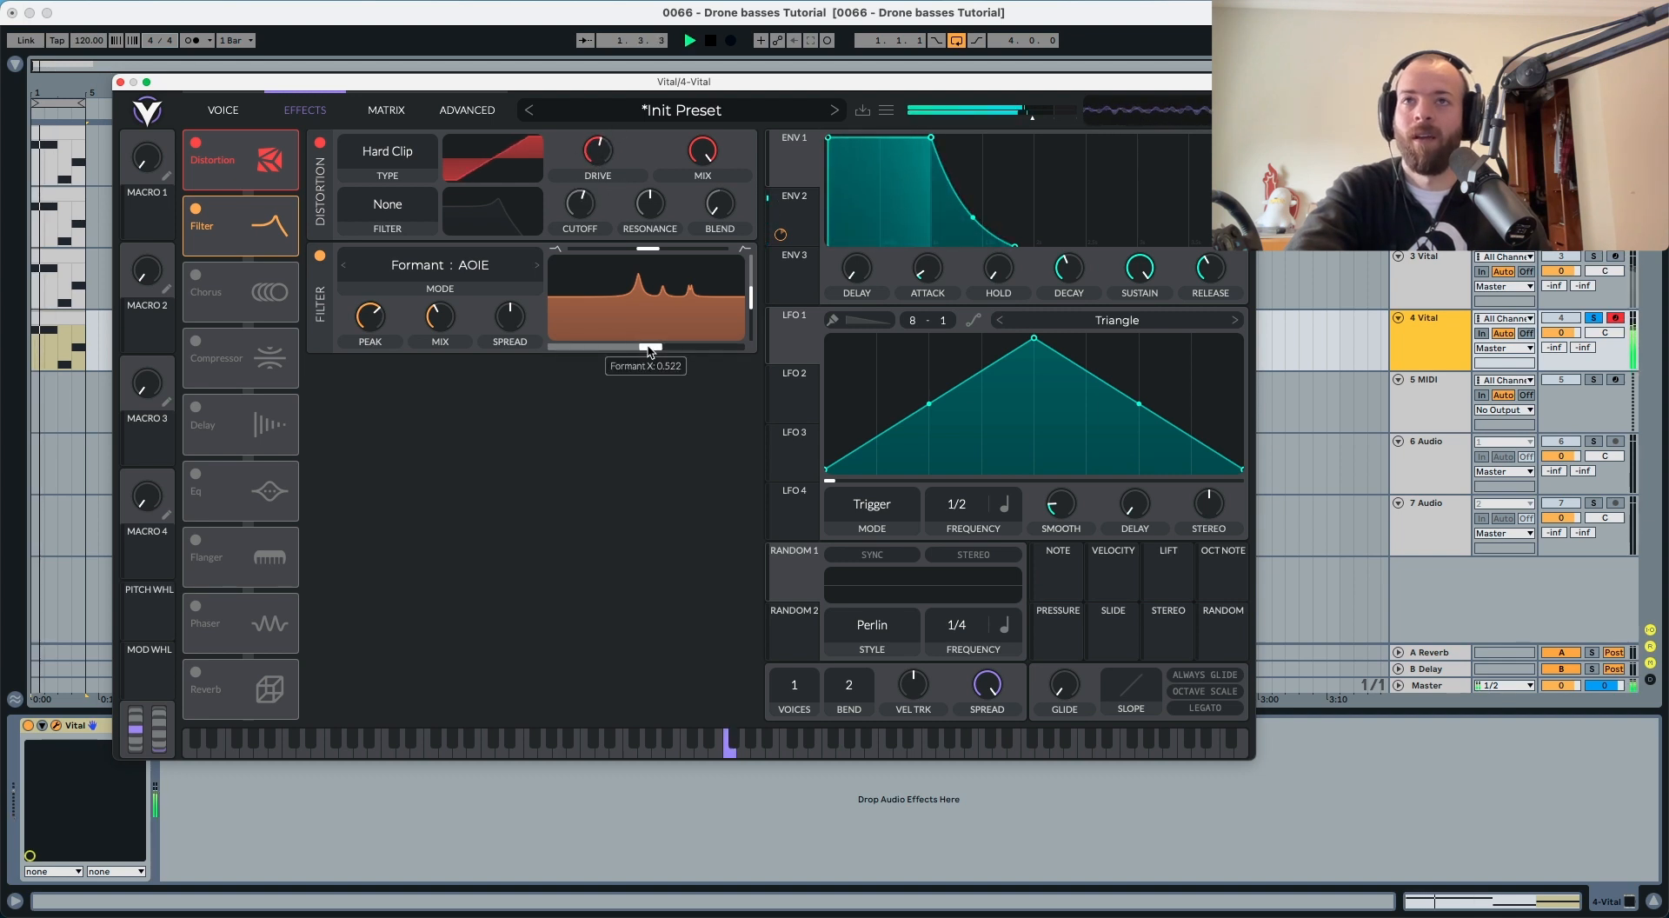
# Step: Raise the formant filter's X position, lower its Y position and set its peak to about 83%
pyautogui.moveTo(646, 347); pyautogui.dragTo(676, 345)
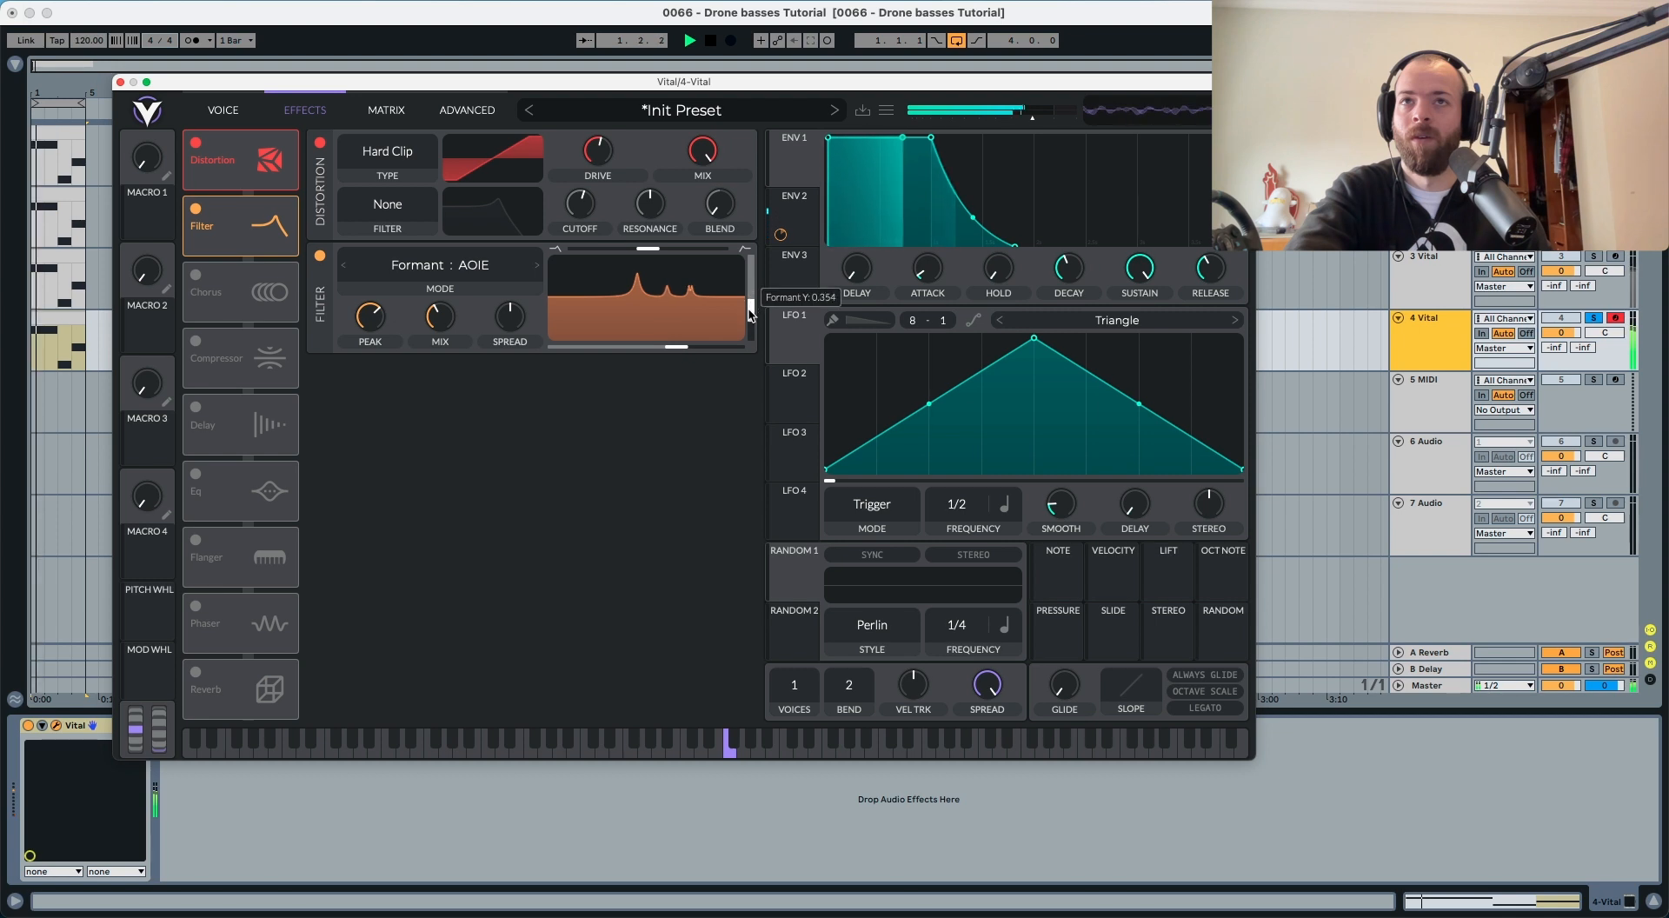
pyautogui.moveTo(749, 304); pyautogui.dragTo(748, 324)
pyautogui.moveTo(369, 314); pyautogui.dragTo(383, 307)
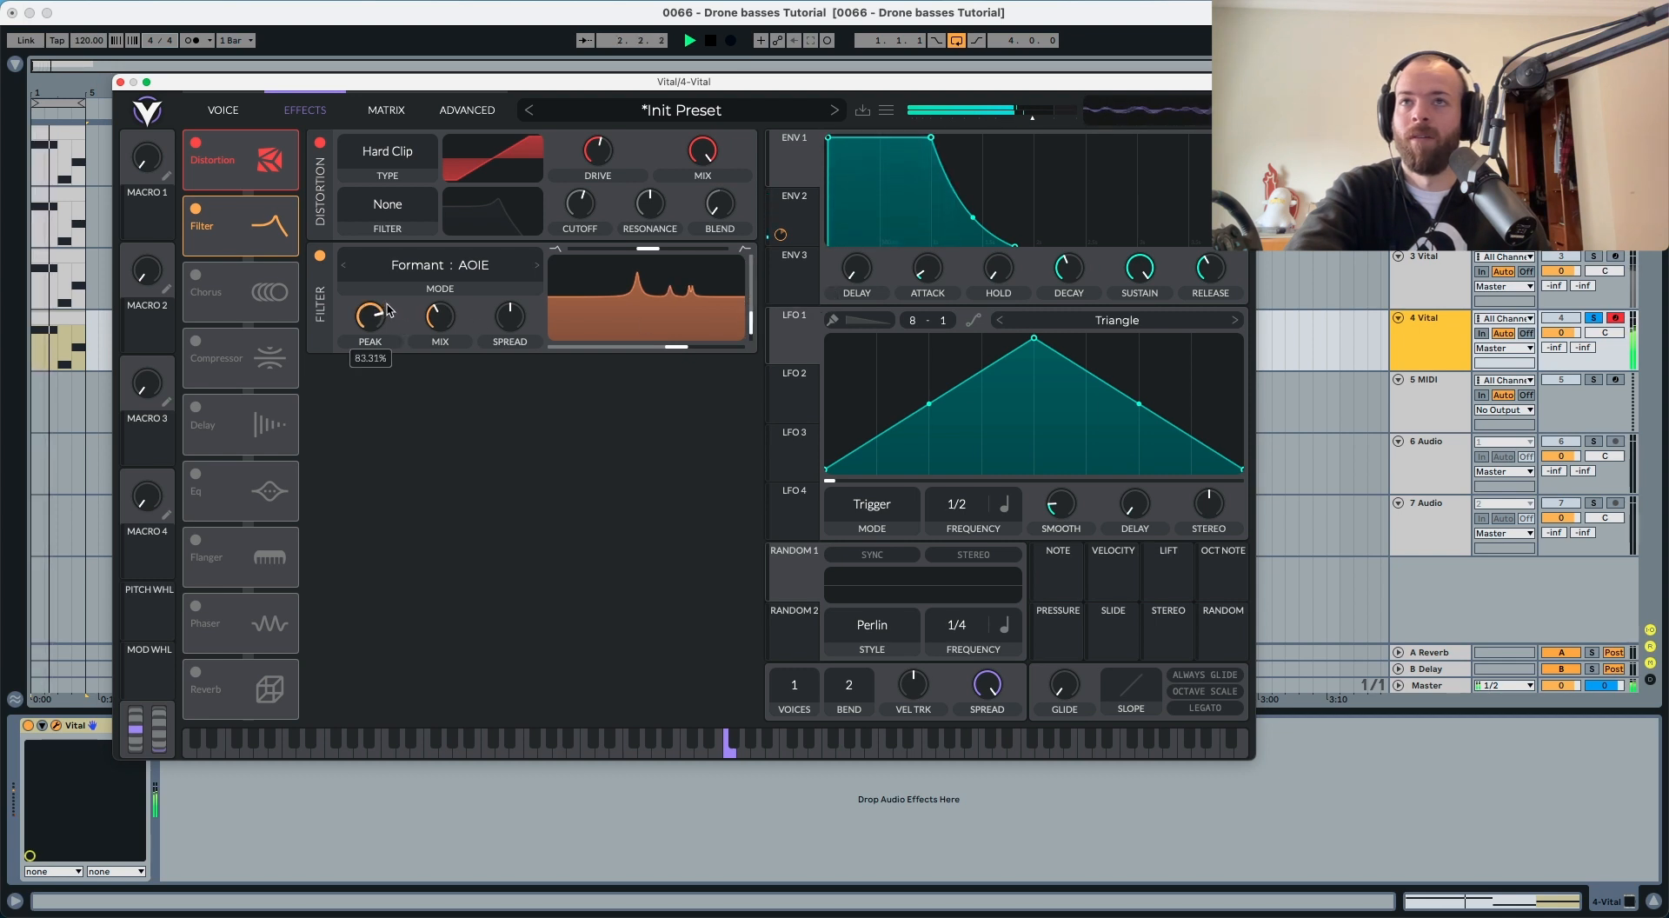
pyautogui.press('space')
# Step: Switch the formant filter to AIUO and lower its mix to about 25% while auditioning the loop
pyautogui.press('space')
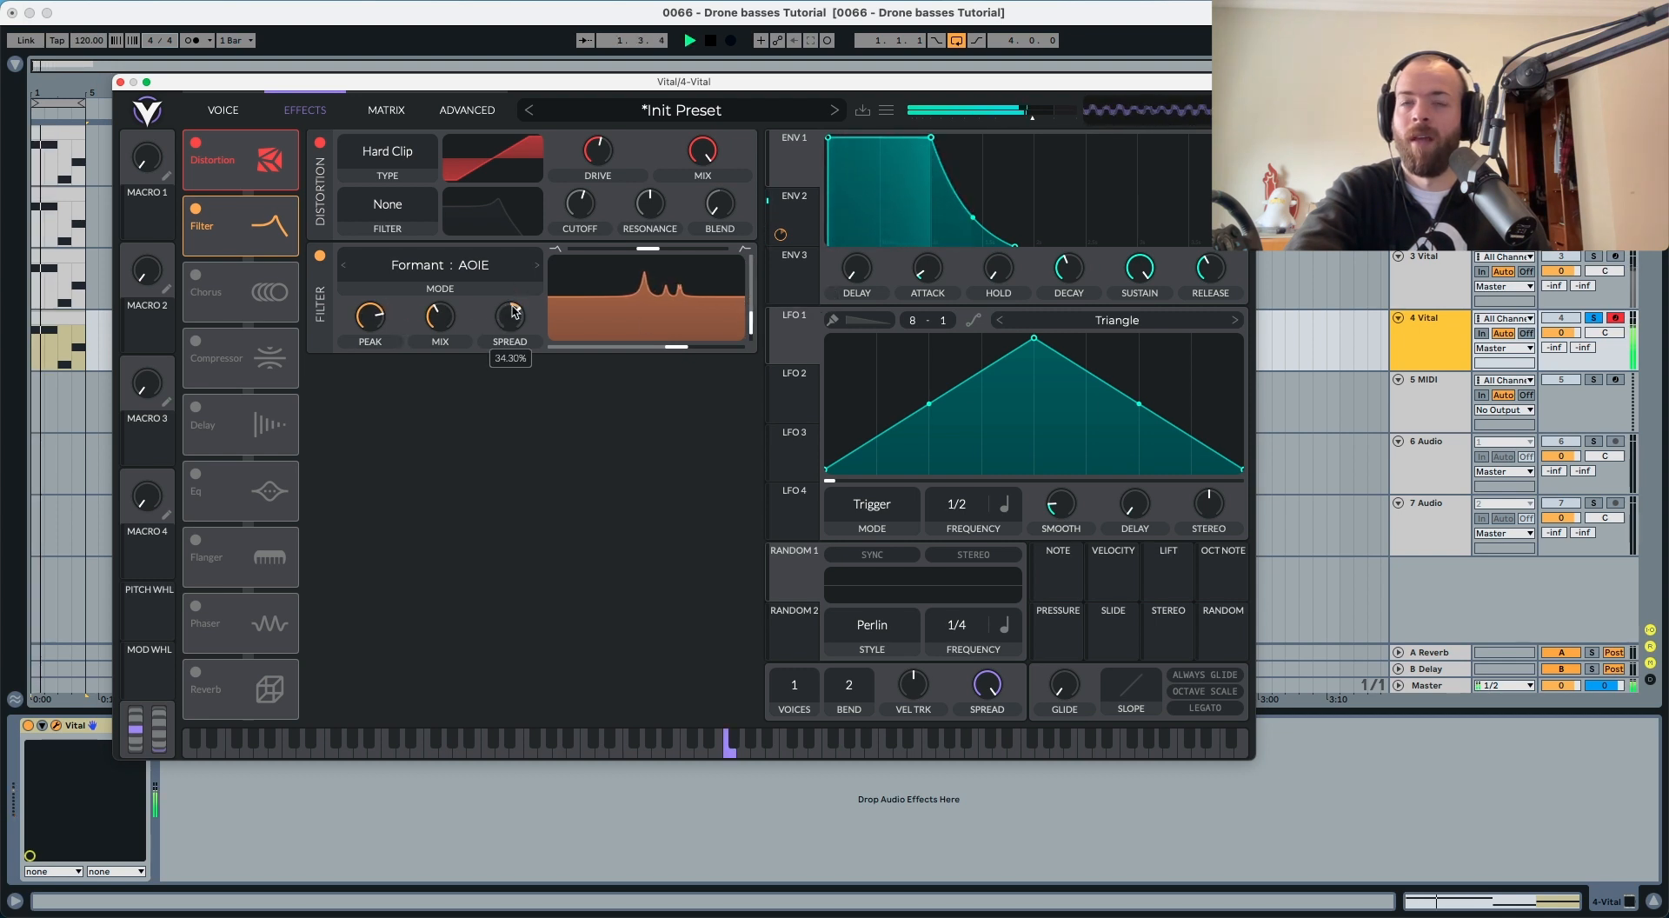
pyautogui.moveTo(512, 328); pyautogui.dragTo(513, 323)
pyautogui.click(534, 266)
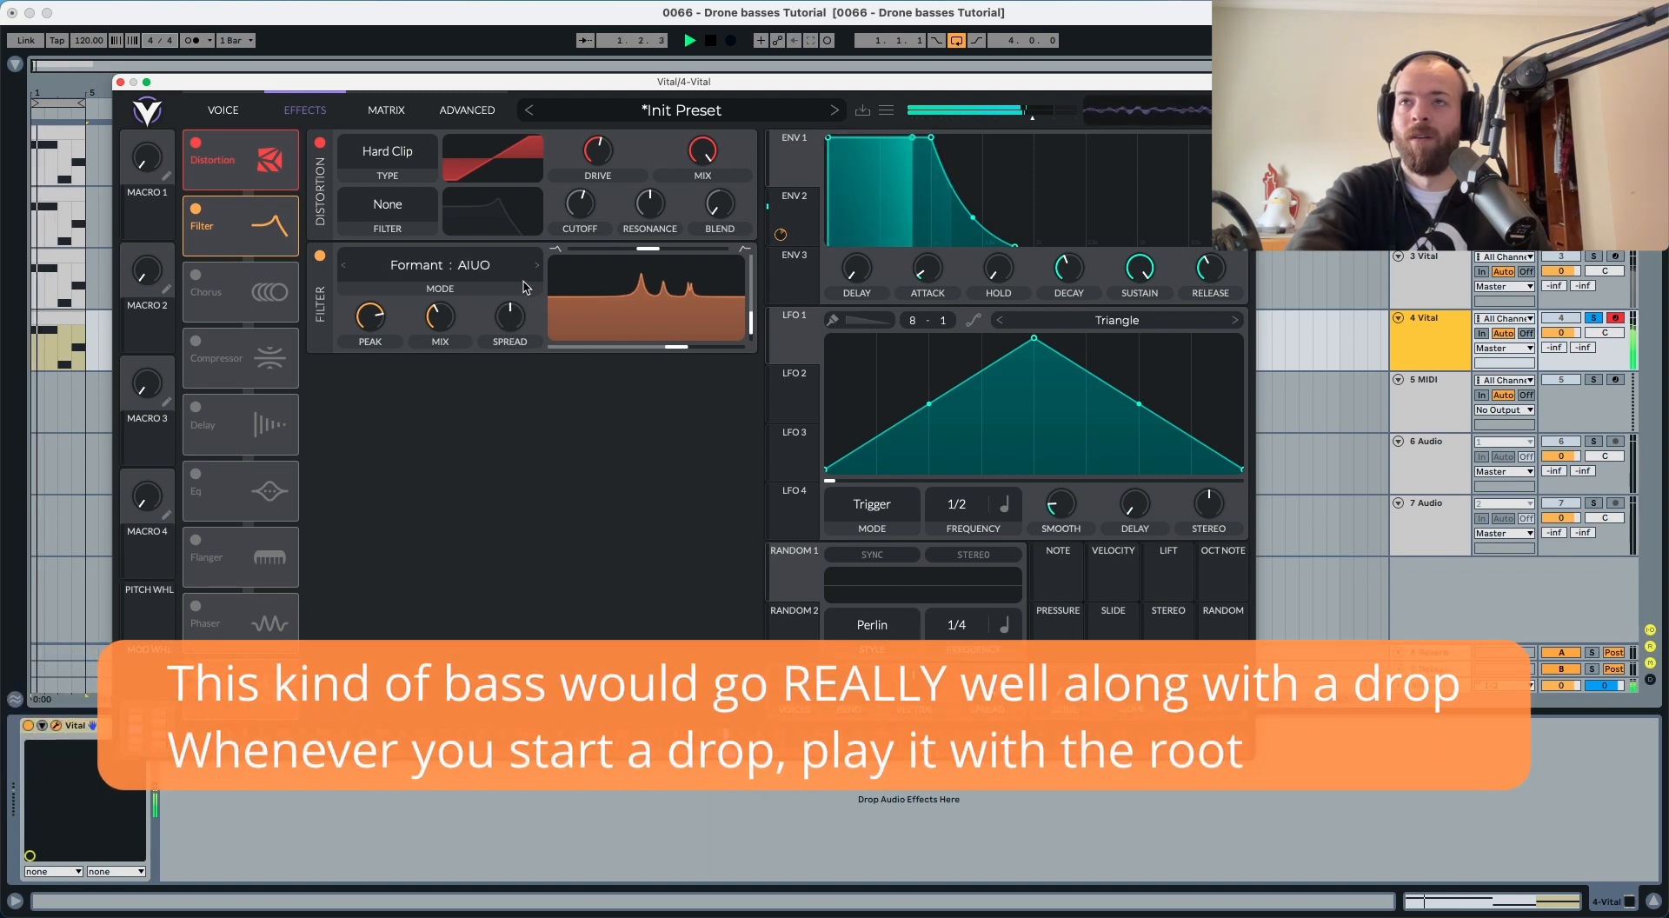
pyautogui.moveTo(442, 321); pyautogui.dragTo(443, 336)
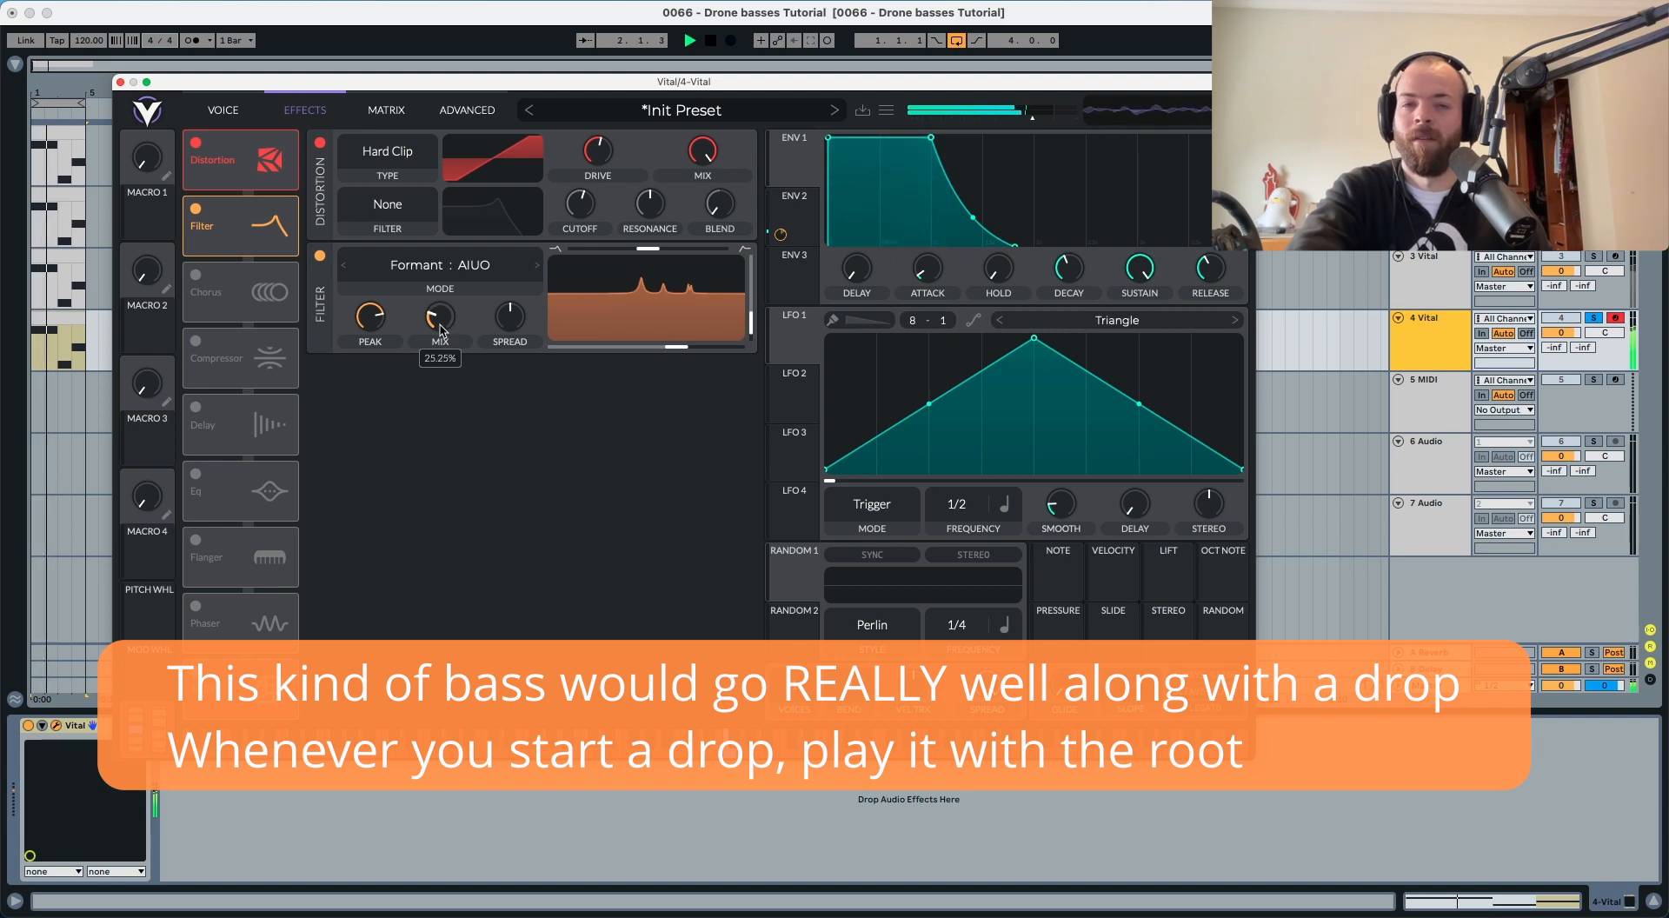
# Step: Enable the Reverb effect, place it directly after Filter, set its mix to about 42% and cut its low shelf
pyautogui.press('space')
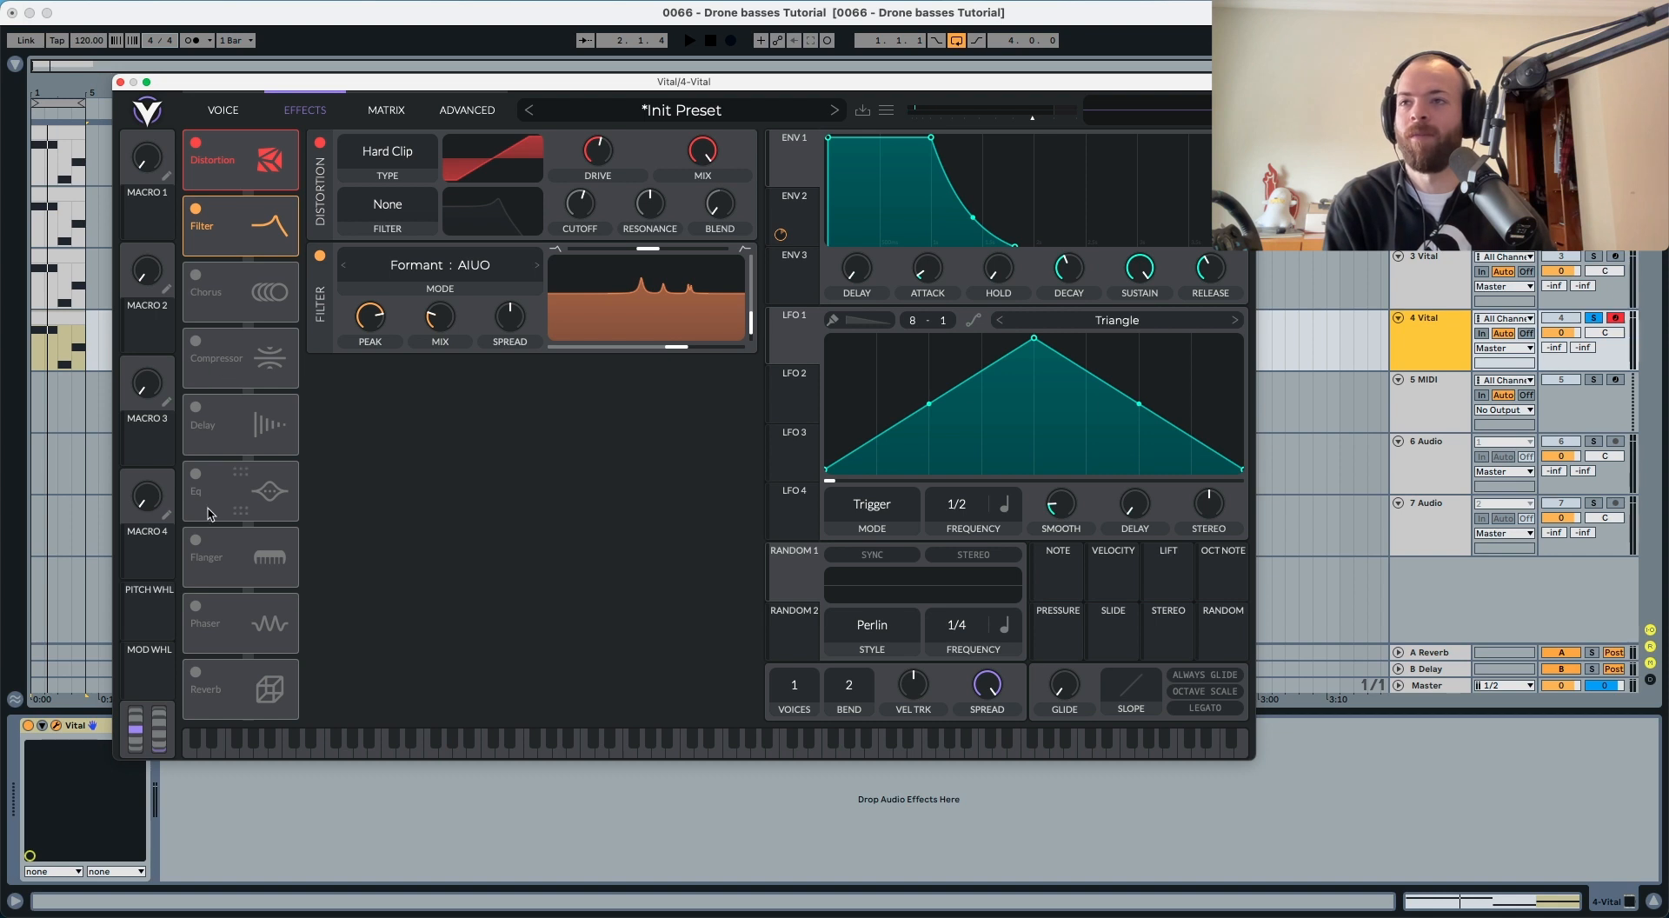
pyautogui.click(196, 672)
pyautogui.moveTo(228, 687); pyautogui.dragTo(252, 289)
pyautogui.press('space')
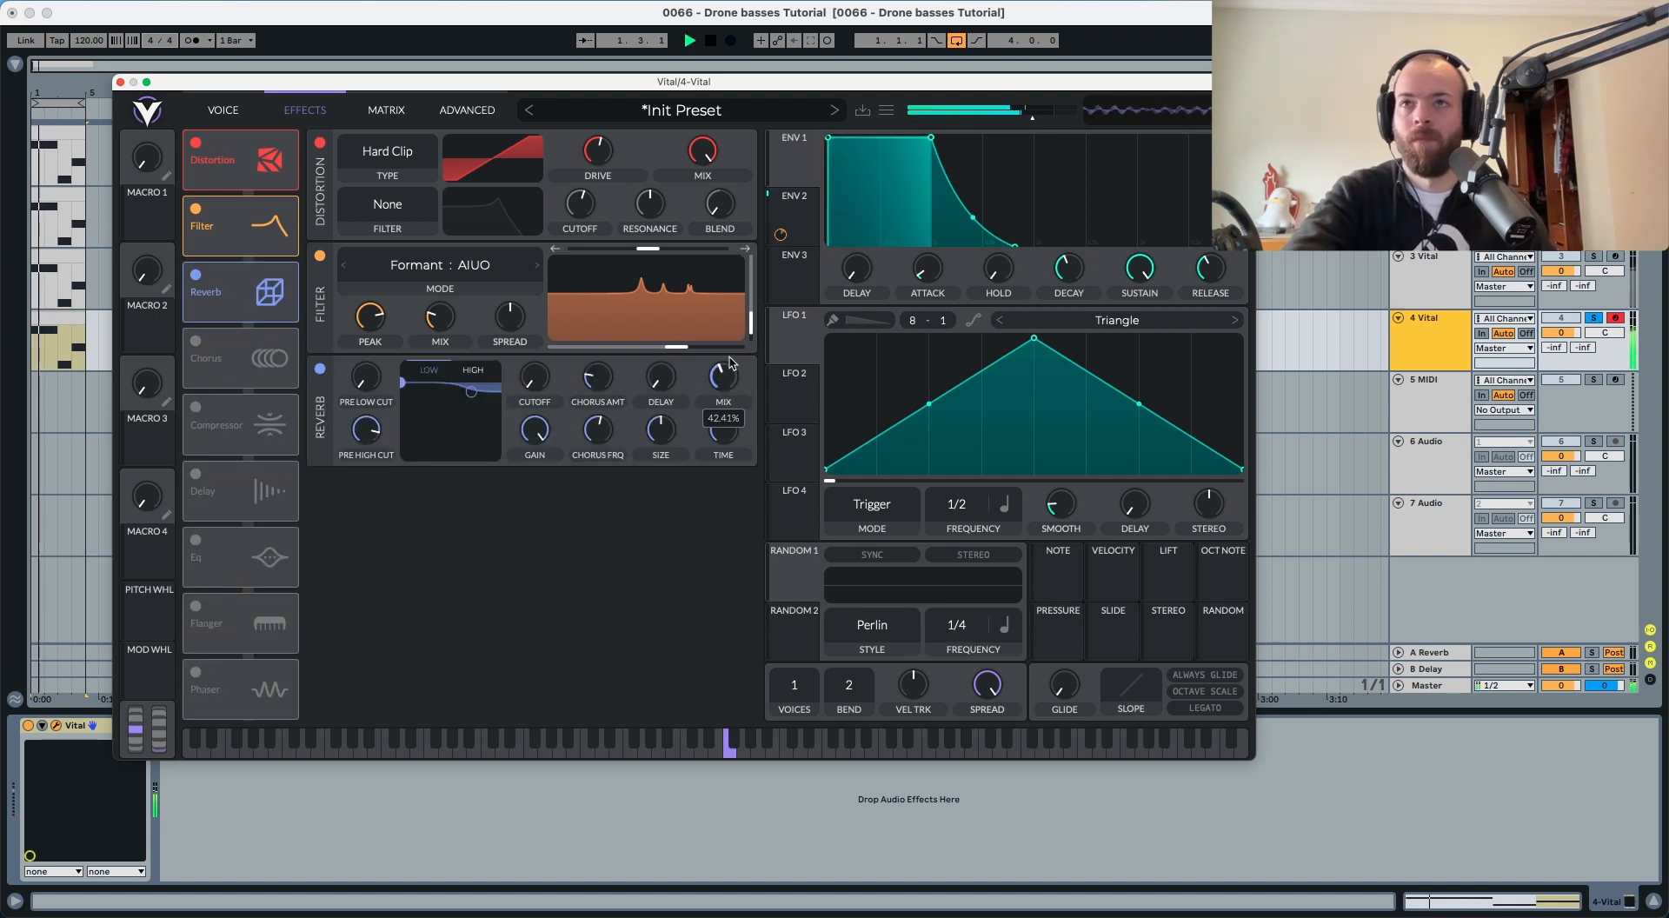
pyautogui.moveTo(402, 383); pyautogui.dragTo(424, 432)
pyautogui.moveTo(711, 369); pyautogui.dragTo(711, 370)
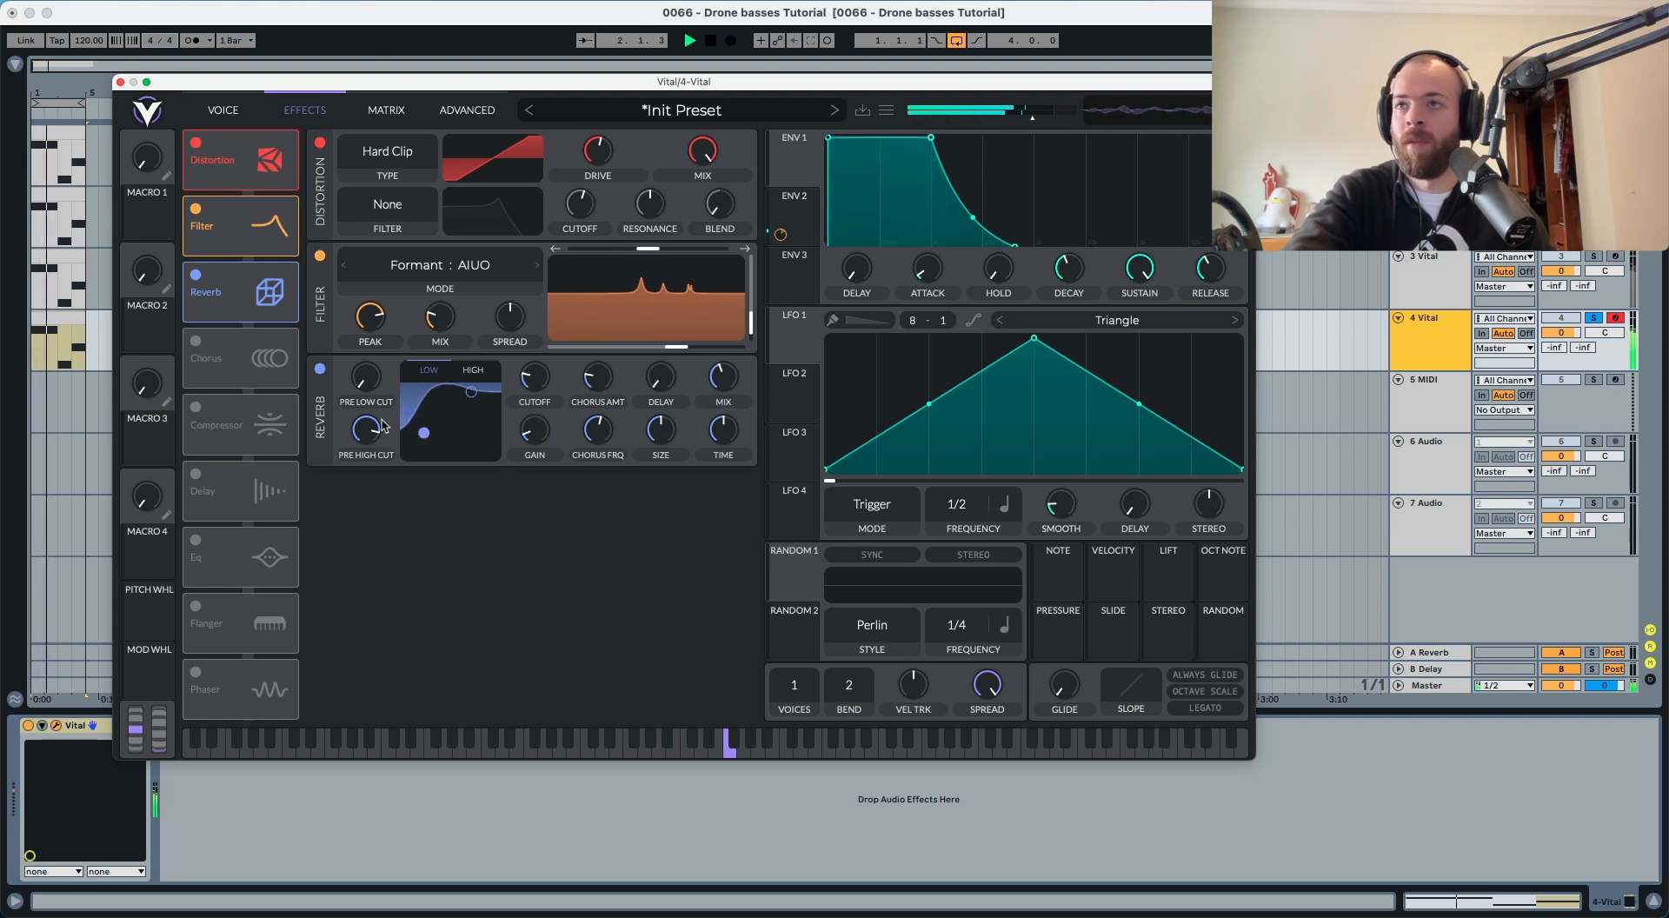
# Step: Enable the Eq effect between Filter and Reverb and make its low band a low cut with a raised cutoff and reduced gain
pyautogui.click(195, 540)
pyautogui.moveTo(217, 560); pyautogui.dragTo(234, 292)
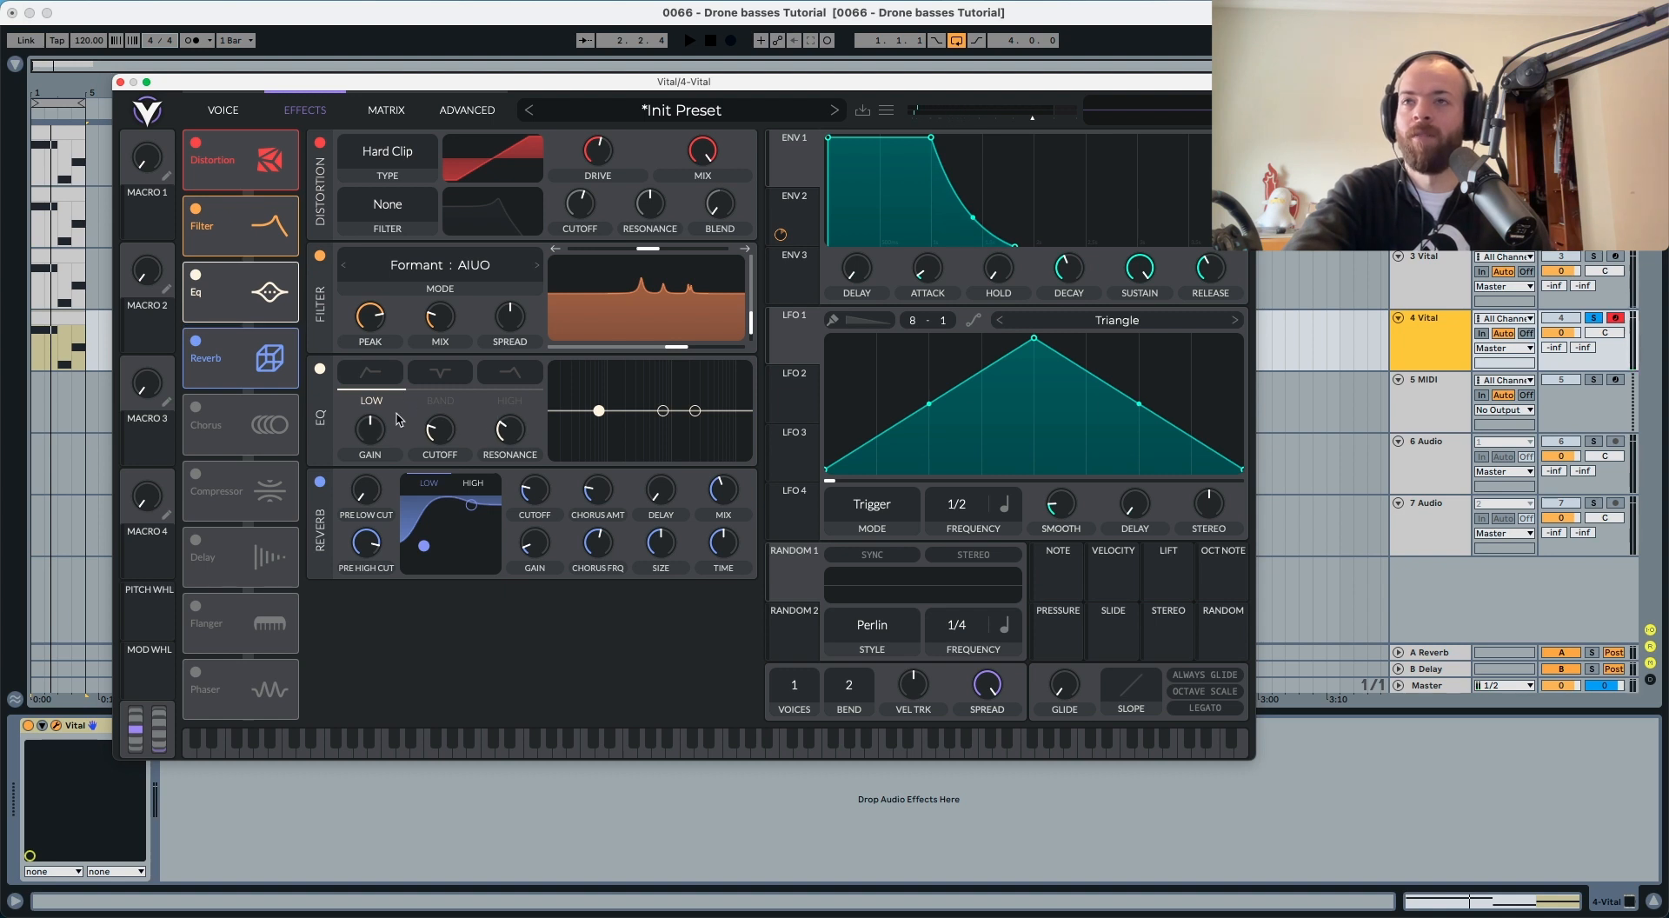
pyautogui.press('space')
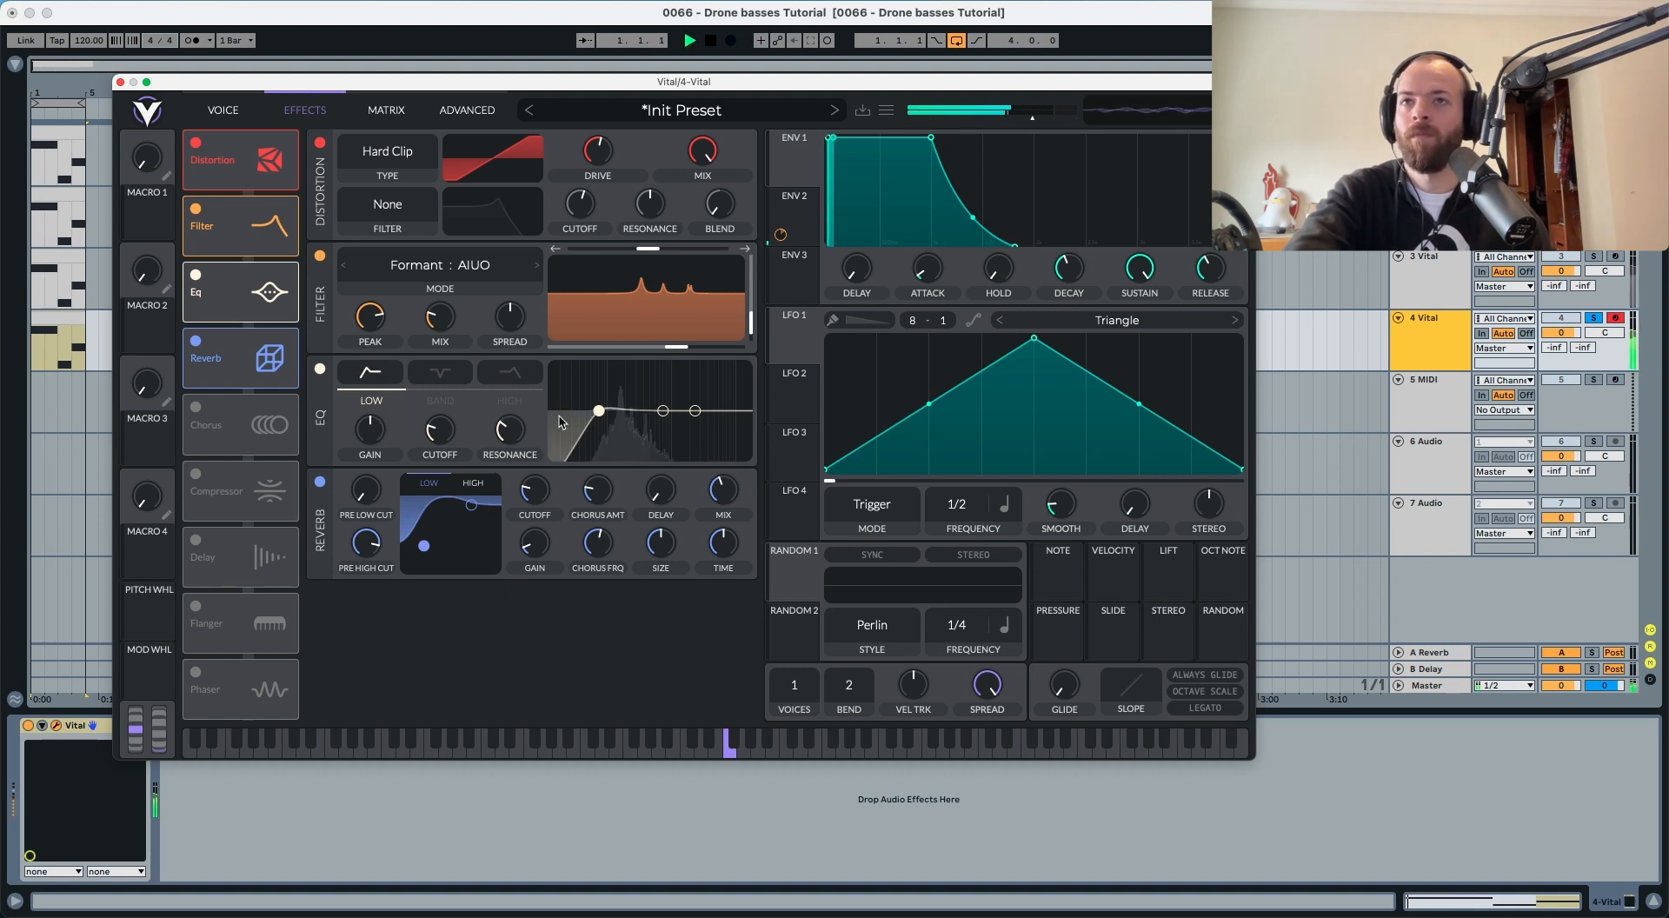
pyautogui.moveTo(599, 411); pyautogui.dragTo(622, 431)
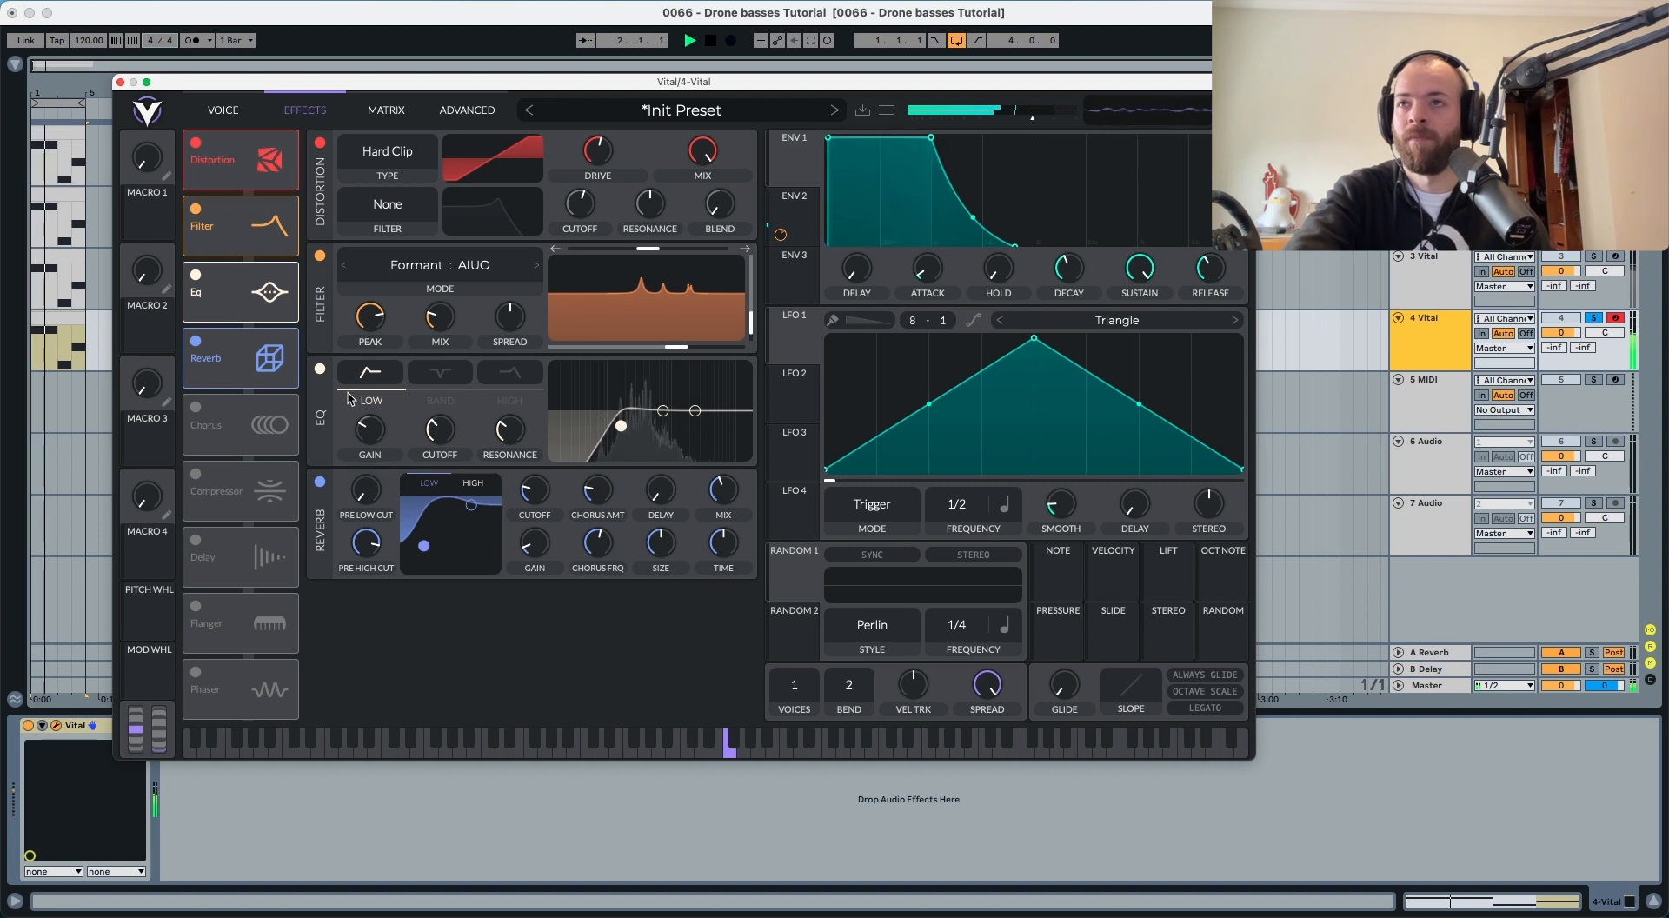
# Step: Enable the Delay effect directly after Reverb, set it to Stereo mode and change the second channel's tempo type
pyautogui.click(195, 540)
pyautogui.moveTo(217, 552); pyautogui.dragTo(233, 417)
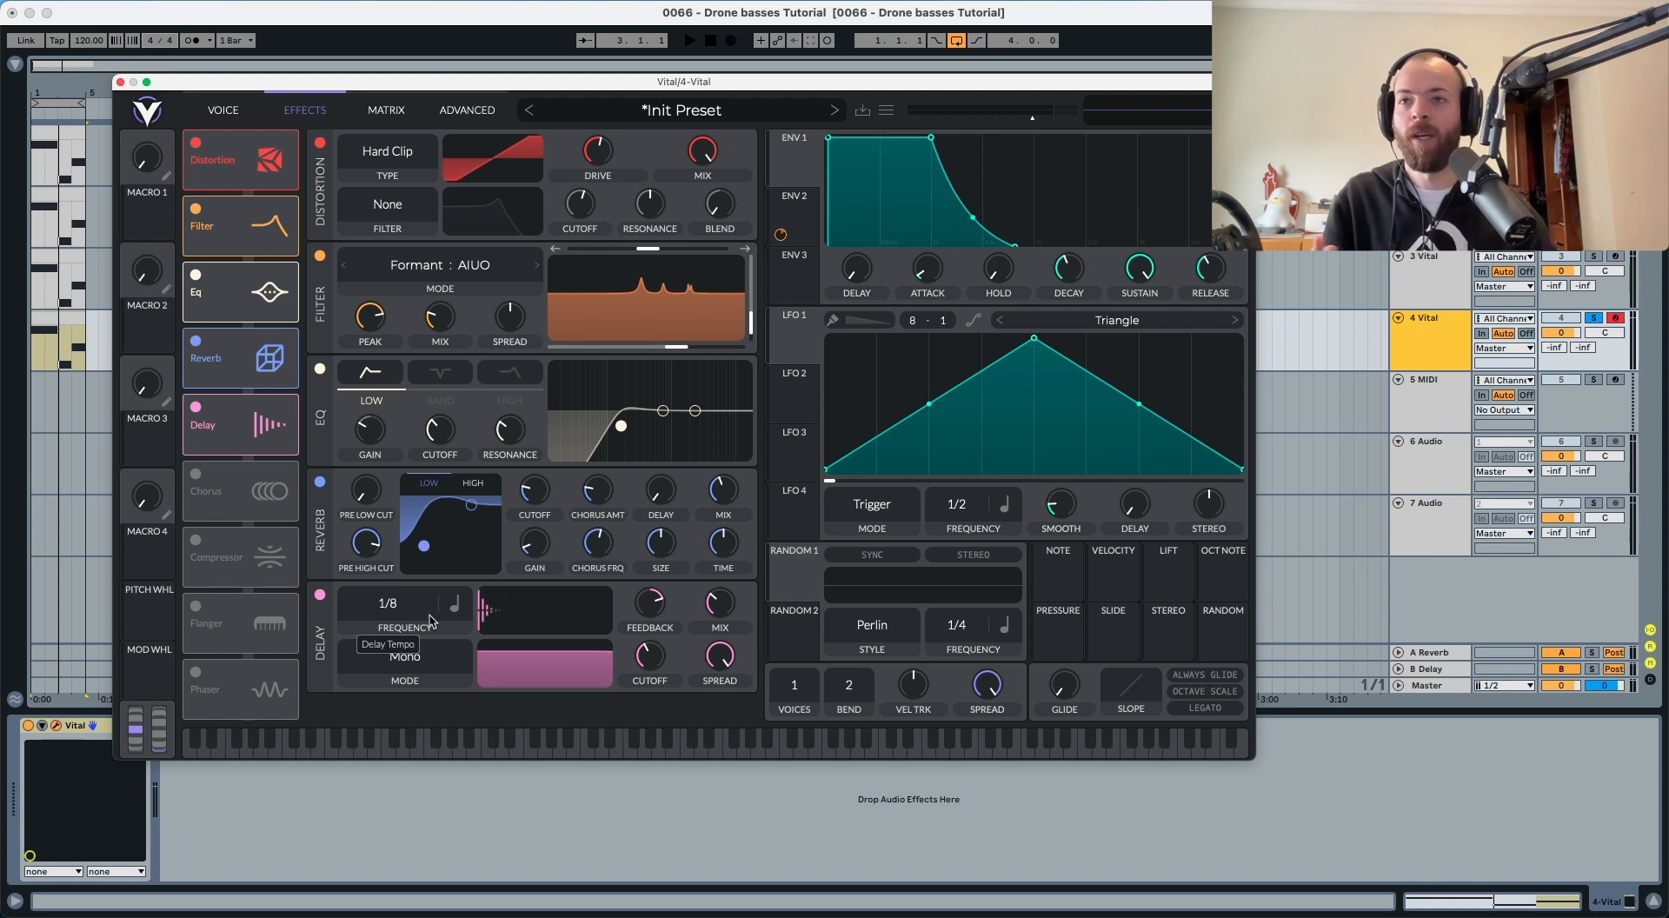
pyautogui.click(411, 660)
pyautogui.click(393, 711)
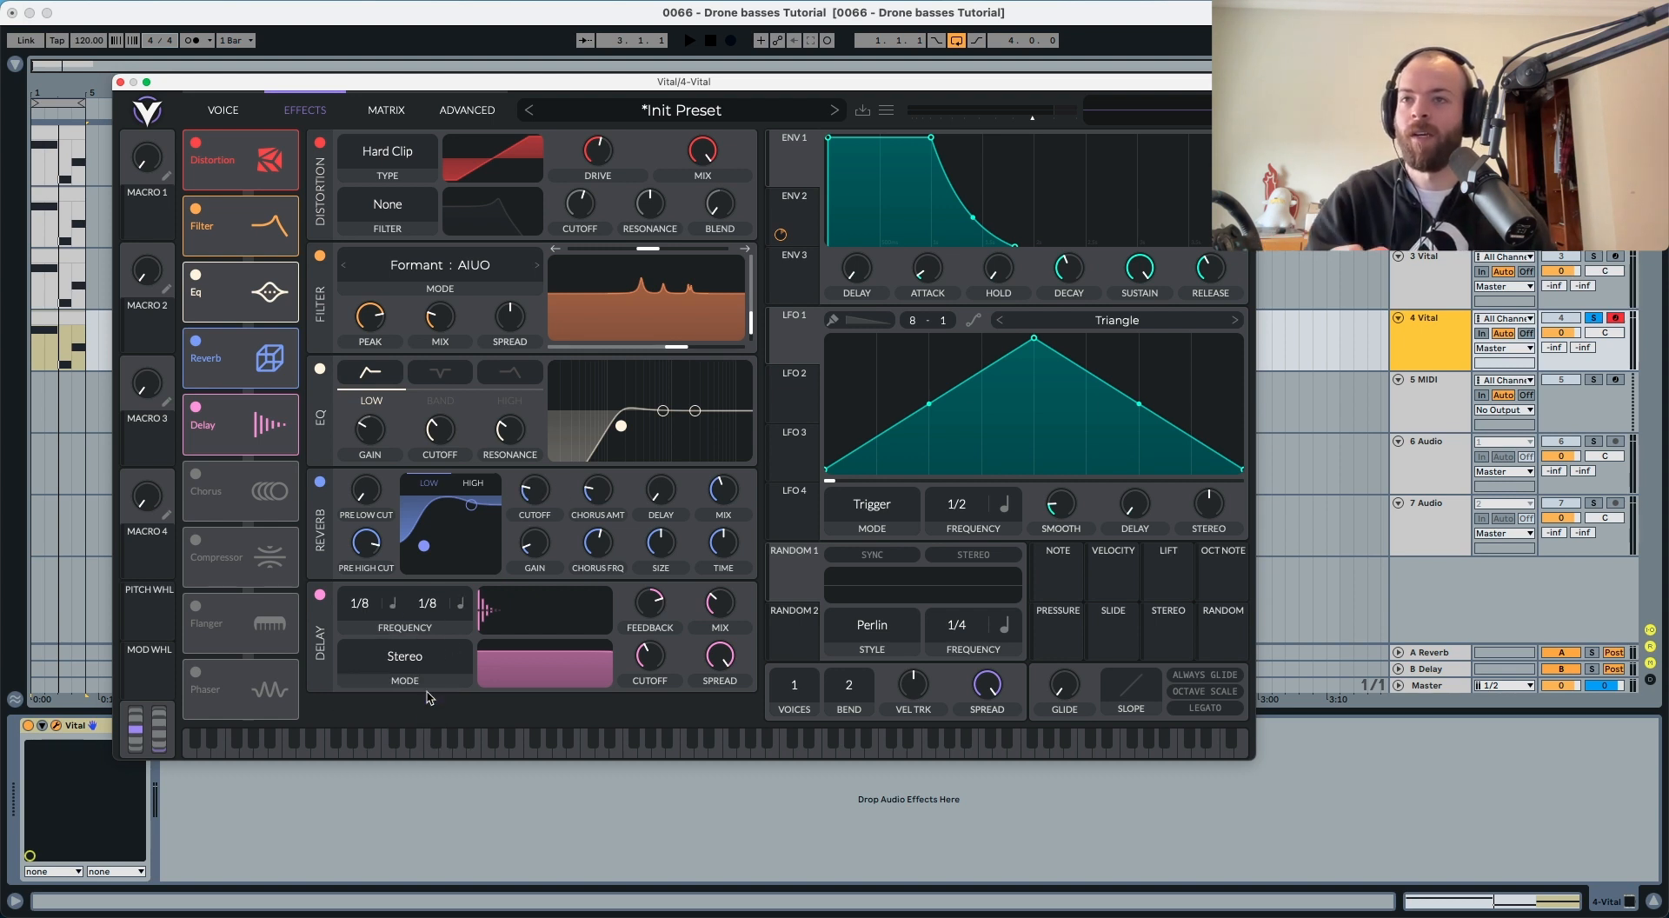
pyautogui.click(458, 608)
pyautogui.click(484, 661)
# Step: Raise the delay's mix, set its filter cutoff to about 93 and narrow its filter spread while auditioning the loop
pyautogui.press('space')
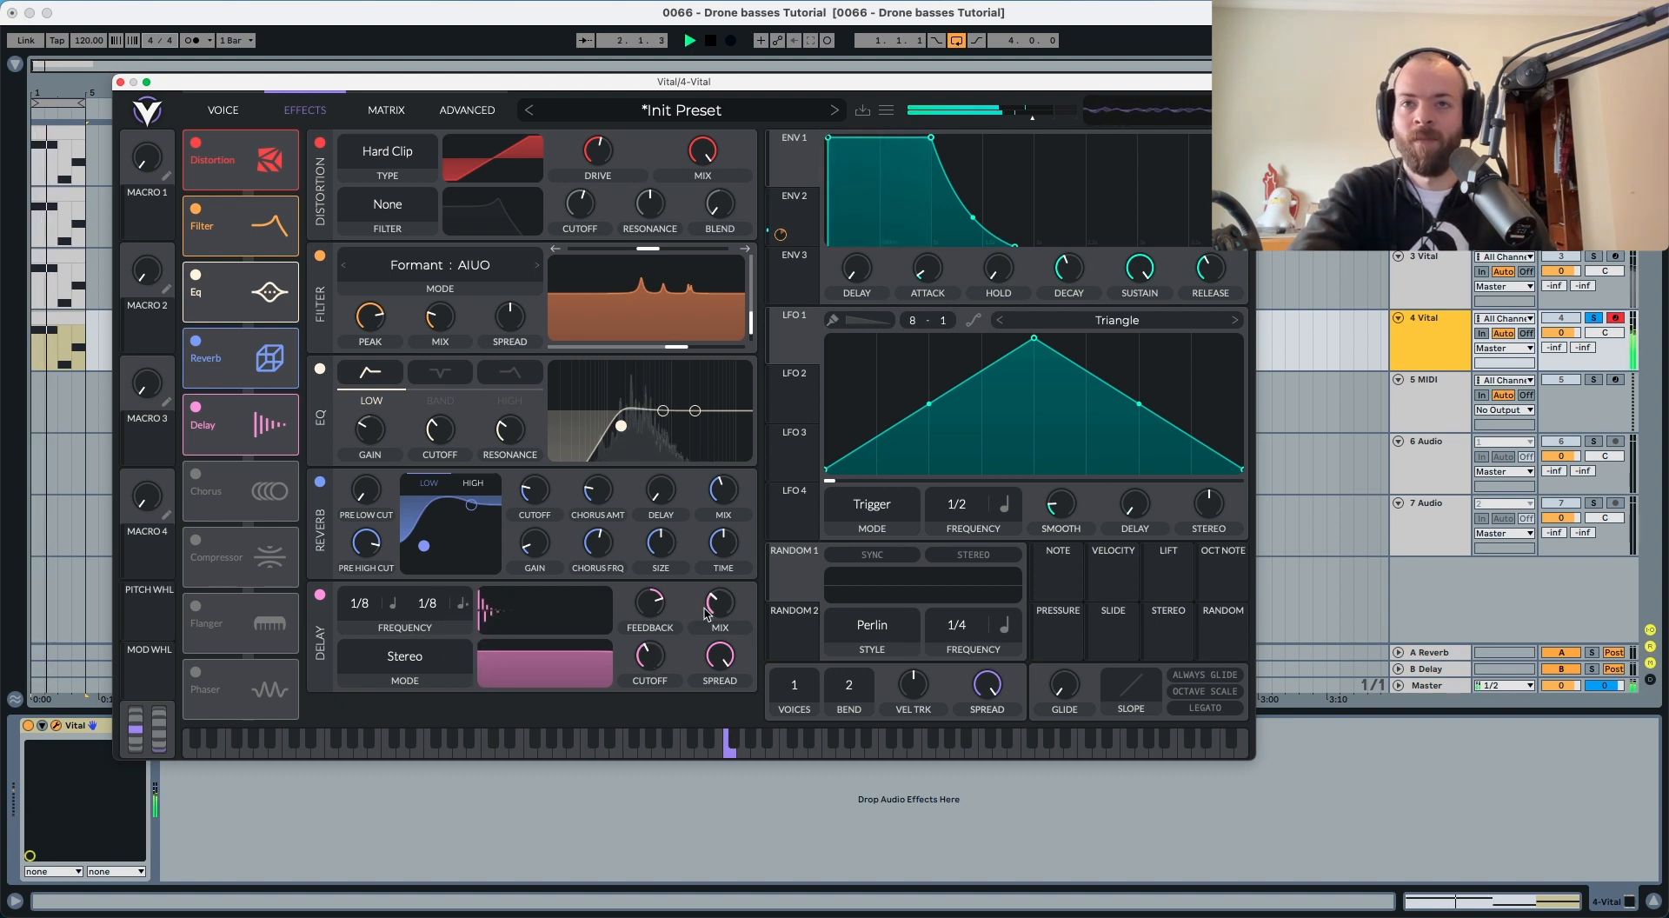
pyautogui.moveTo(707, 612); pyautogui.dragTo(710, 598)
pyautogui.moveTo(647, 658); pyautogui.dragTo(650, 642)
pyautogui.press('space')
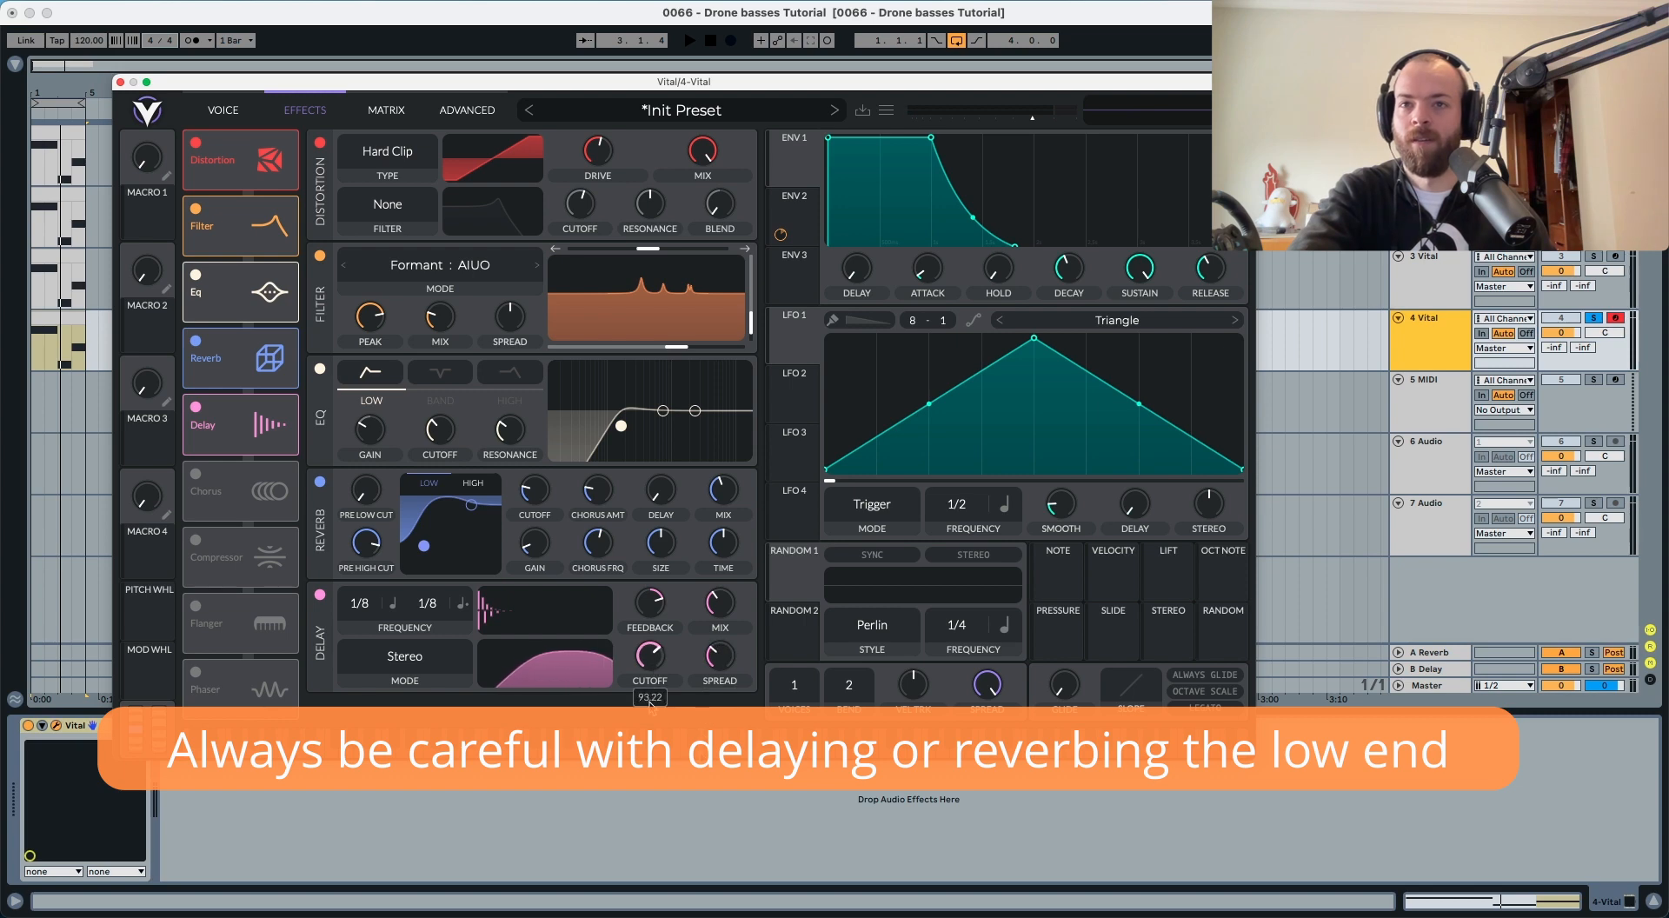
pyautogui.press('space')
pyautogui.moveTo(653, 709); pyautogui.dragTo(652, 699)
pyautogui.moveTo(720, 655); pyautogui.dragTo(709, 607)
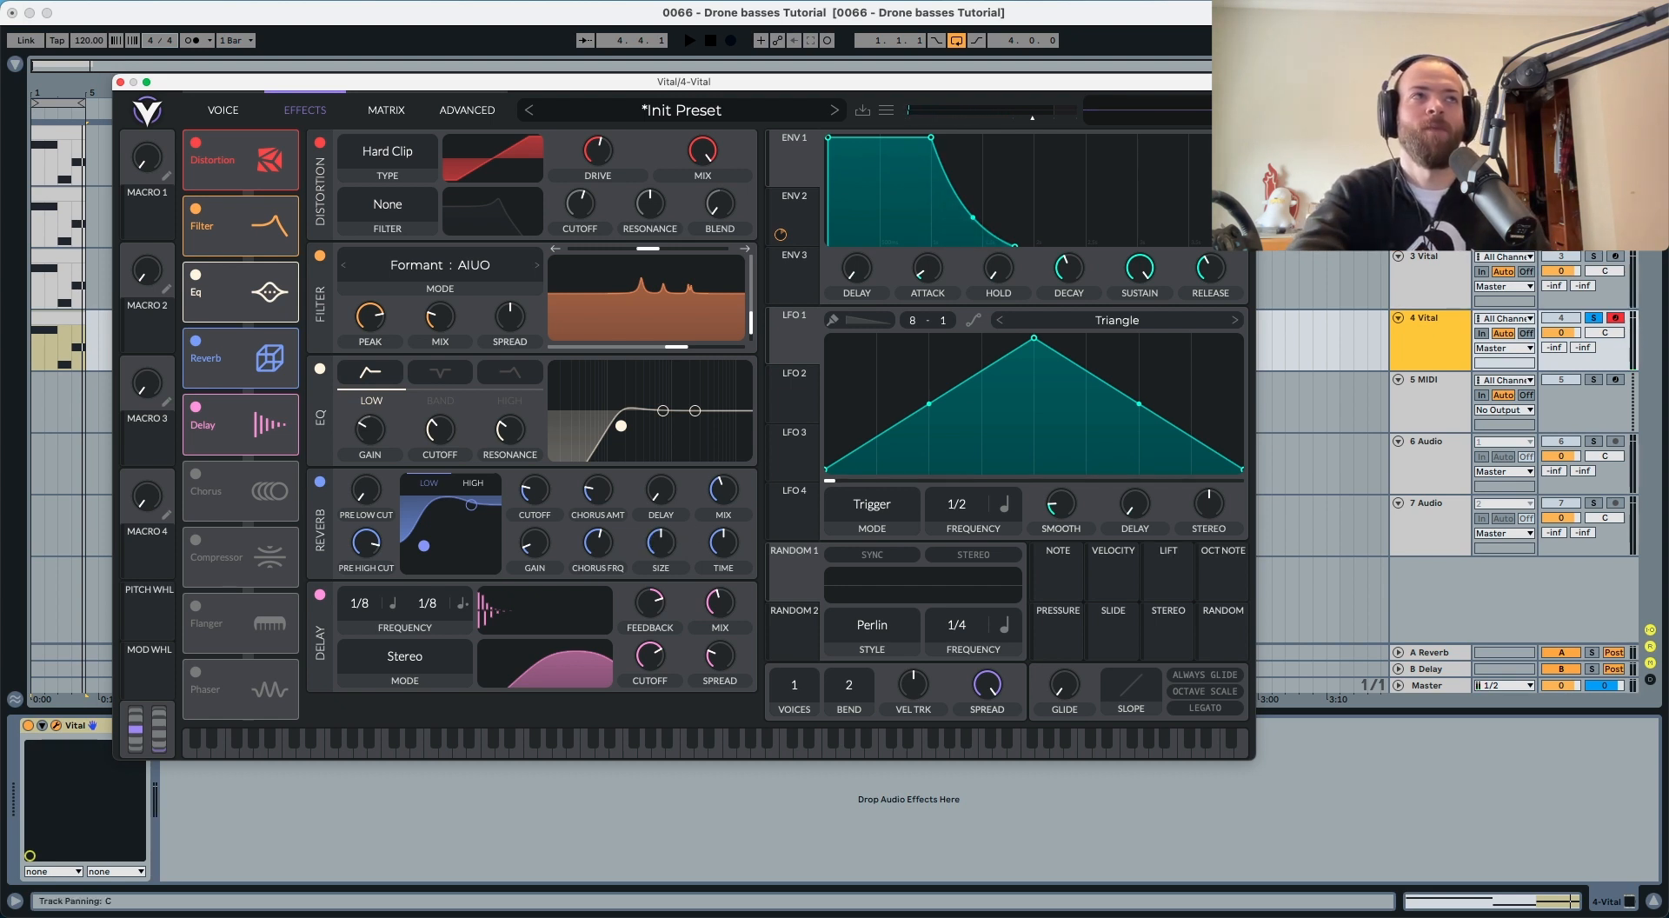
# Step: Compare the drone basses made so far by soloing and playing their tracks in turn, ending with 4 Vital soloed
pyautogui.click(1594, 318)
pyautogui.click(1594, 318)
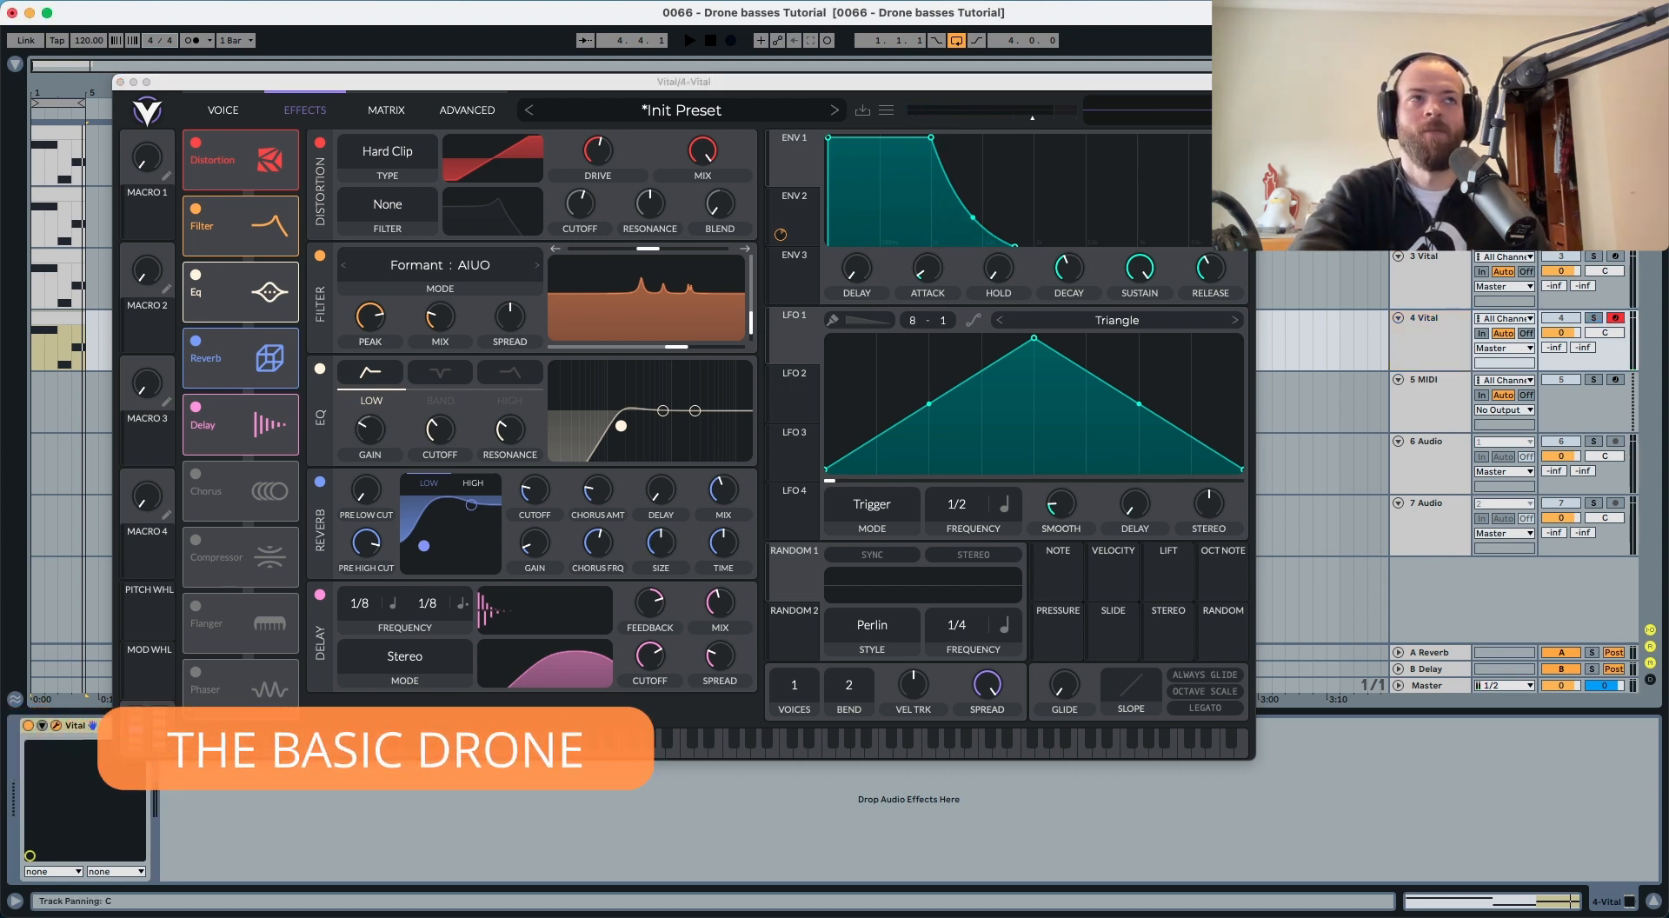
pyautogui.press('space')
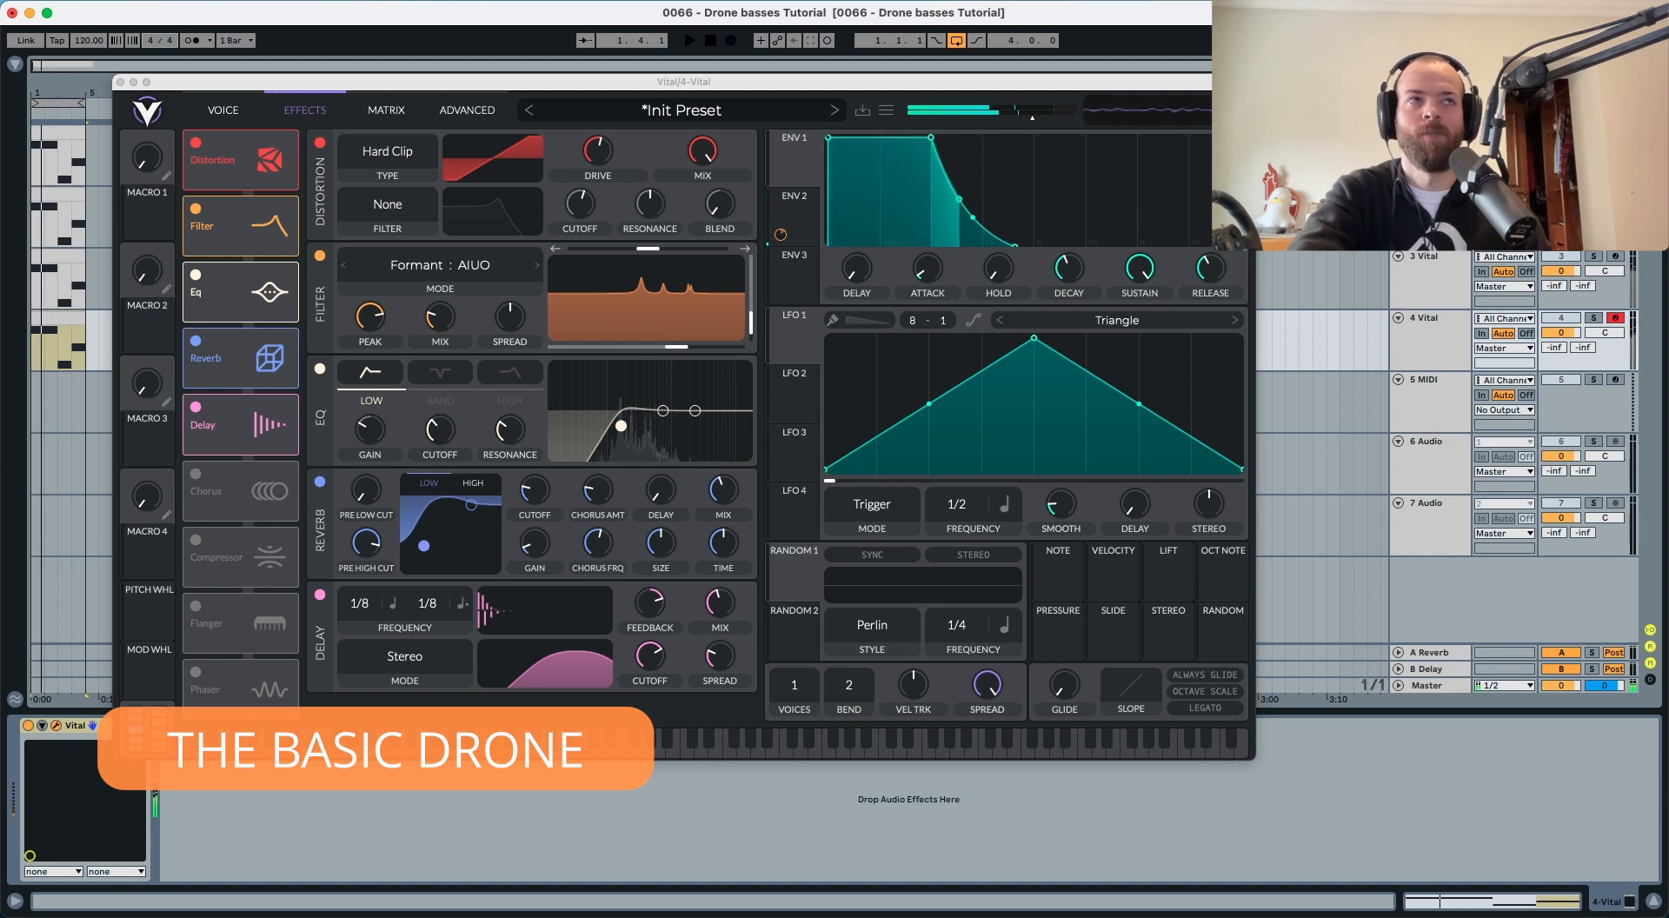
pyautogui.press('space')
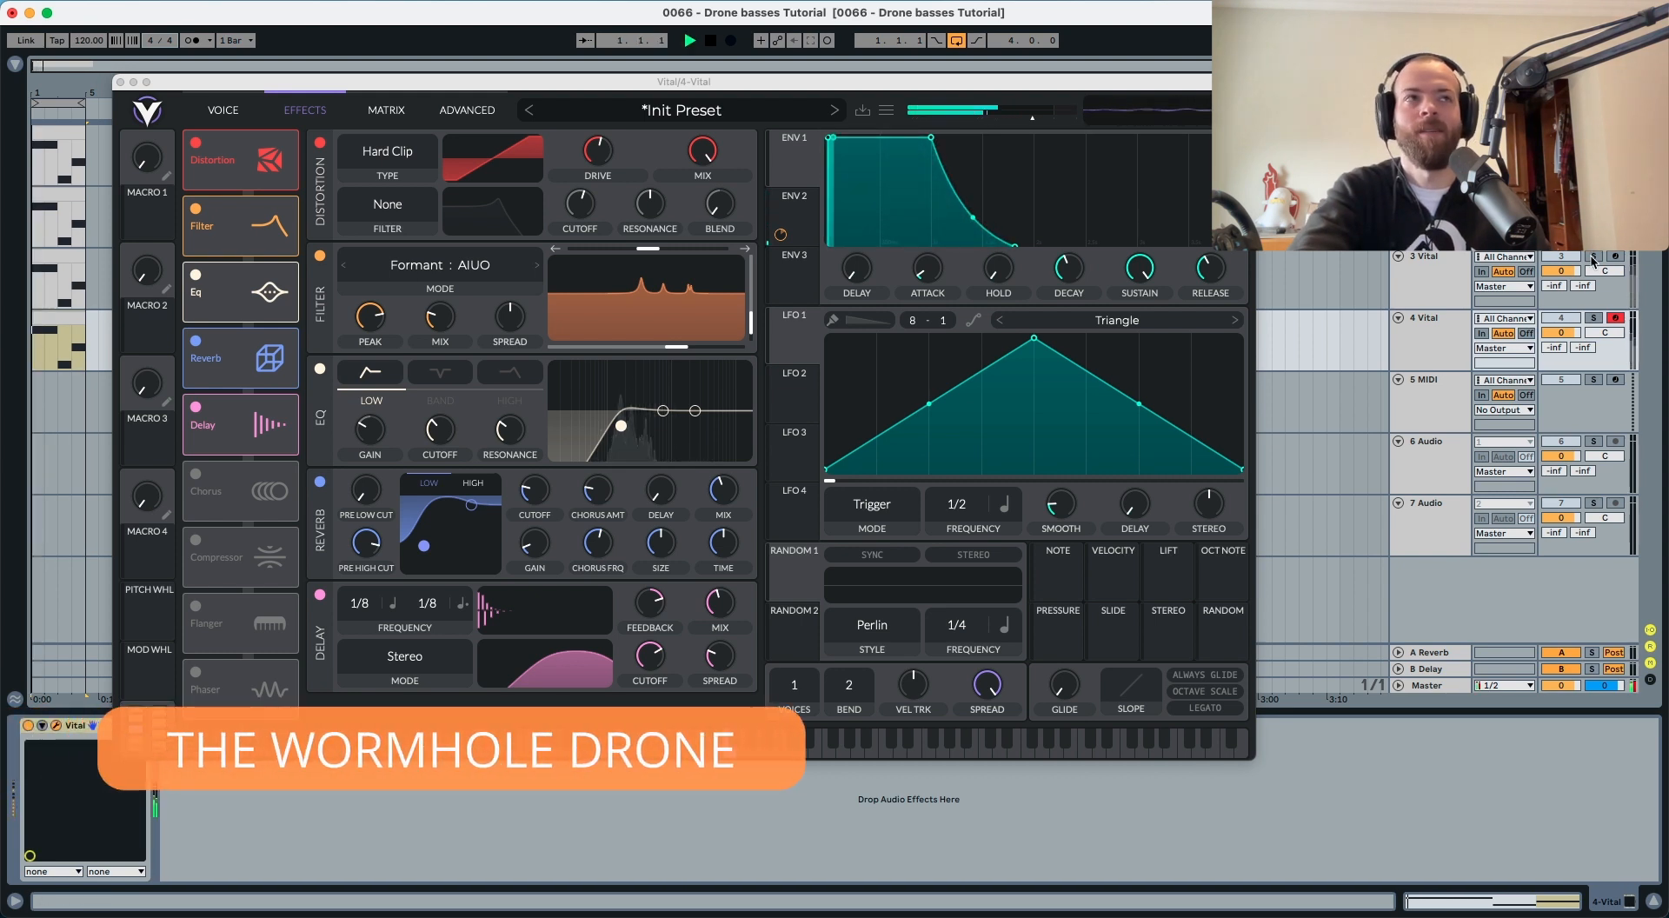
pyautogui.press('space')
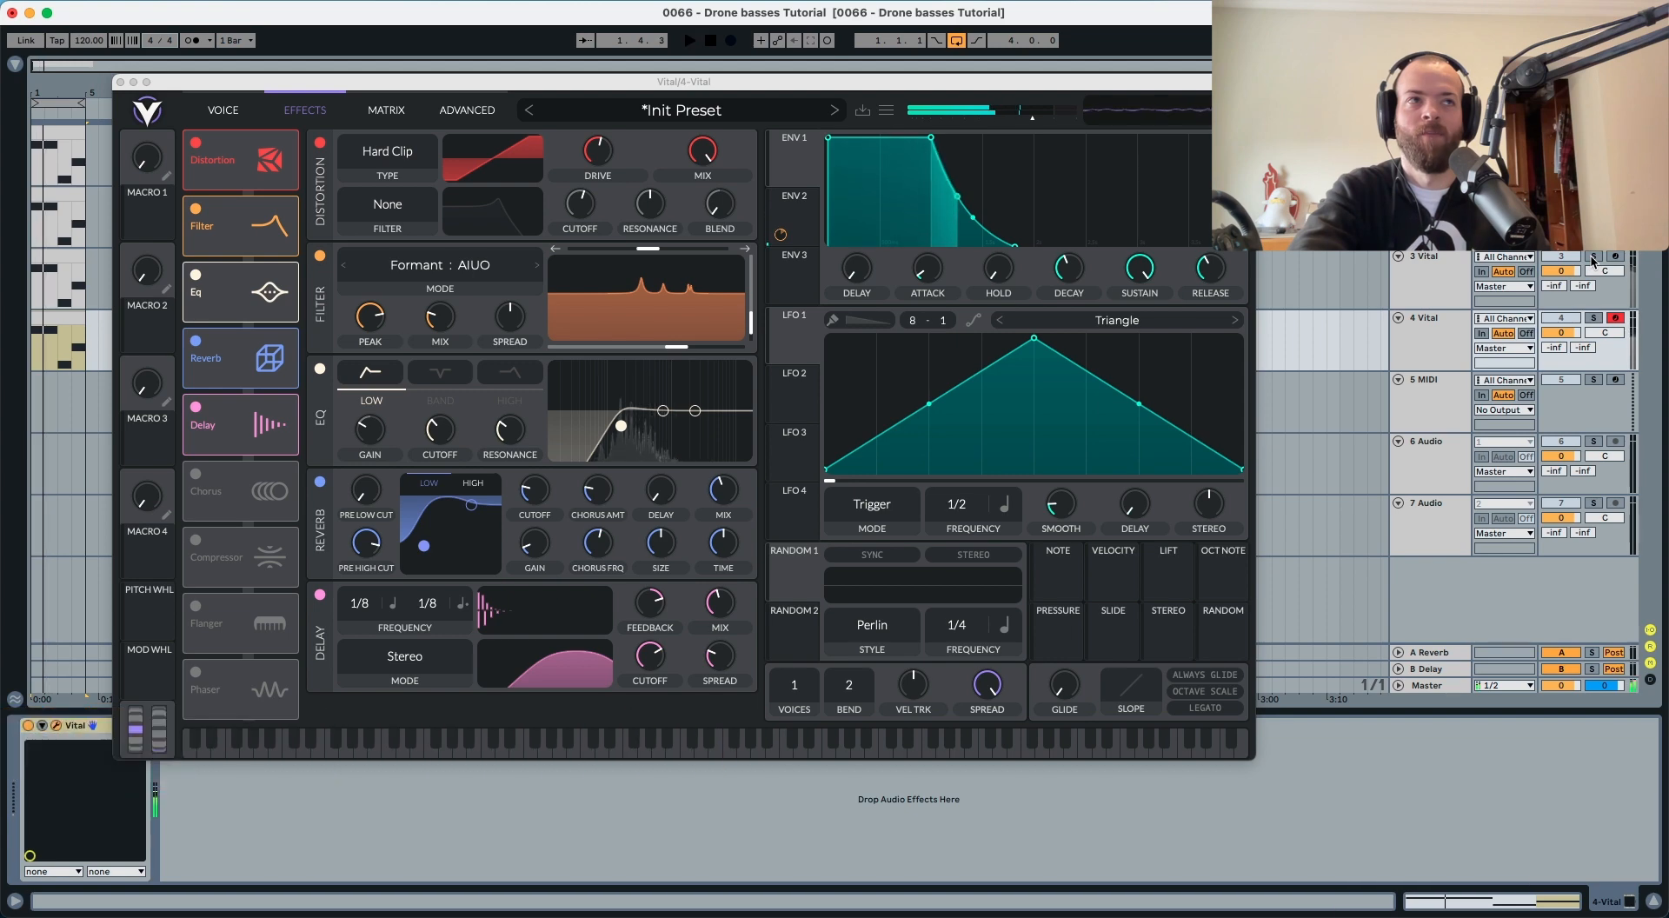
pyautogui.press('space')
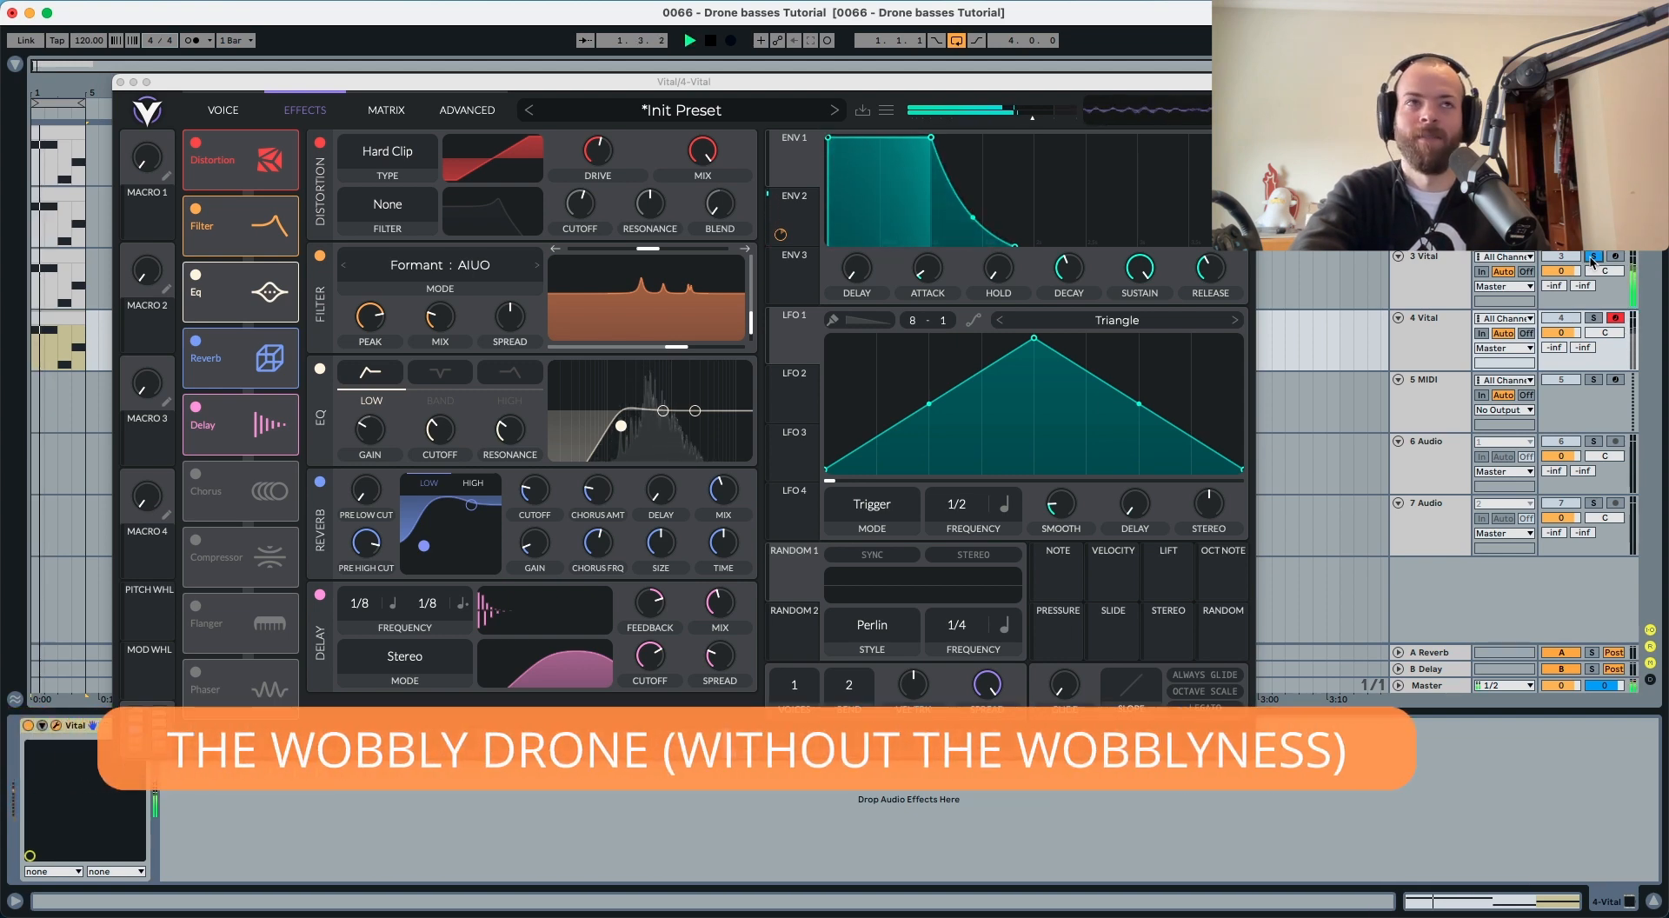
pyautogui.press('space')
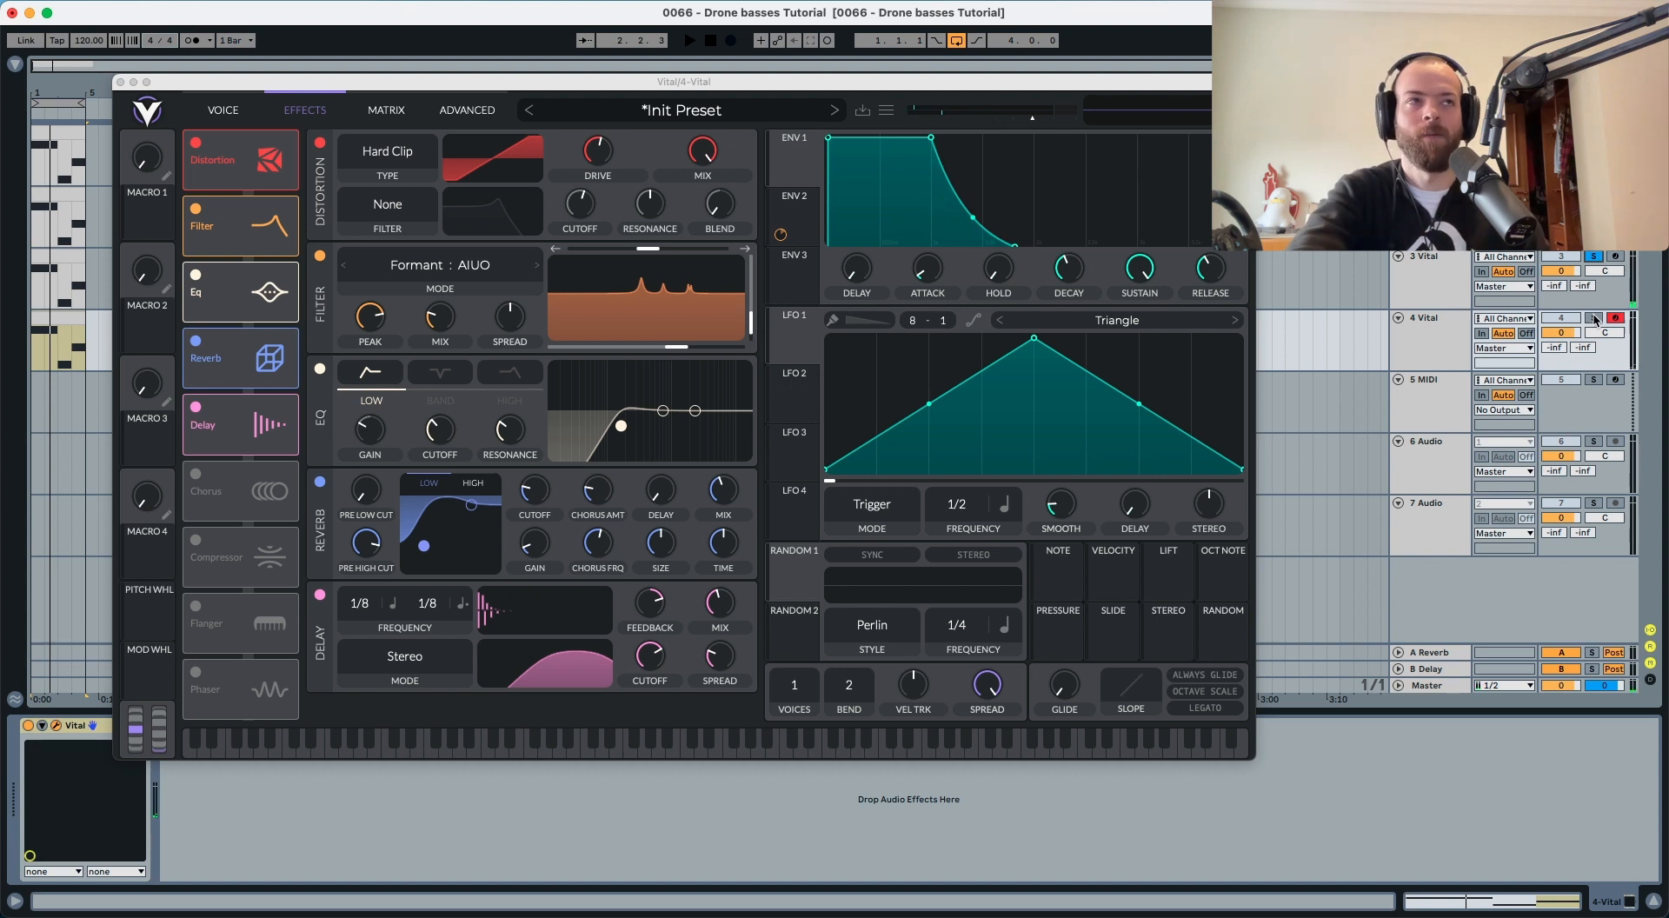
pyautogui.click(1595, 318)
pyautogui.press('space')
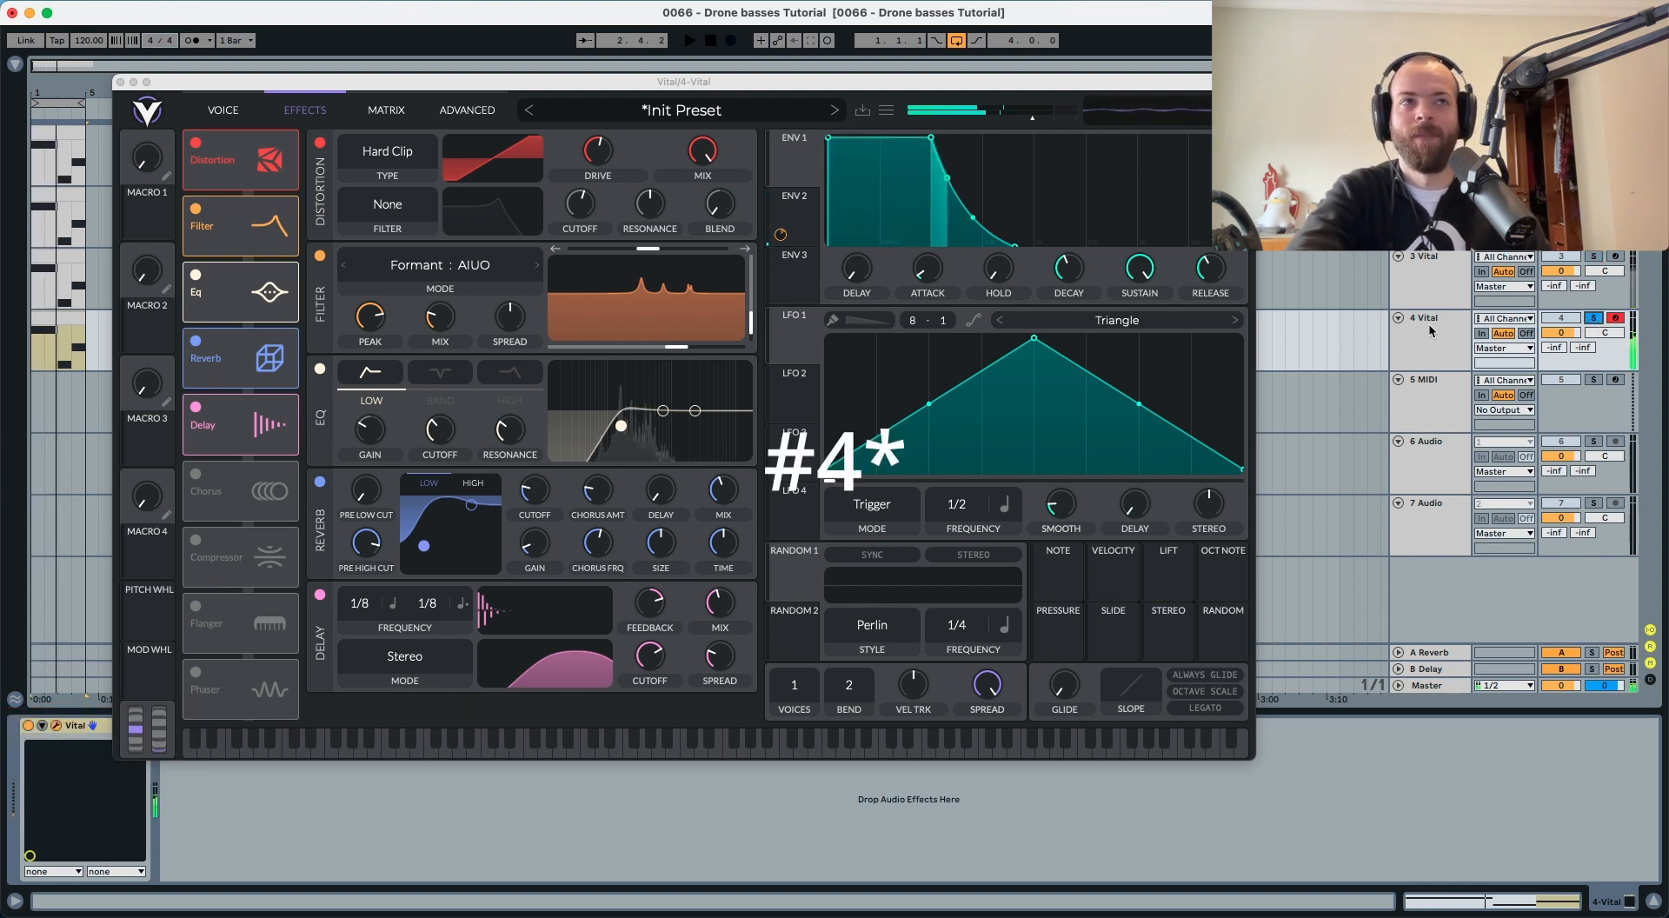
# Step: Duplicate the 4 Vital track and initialize the preset in the copied Vital instance
pyautogui.click(1428, 323)
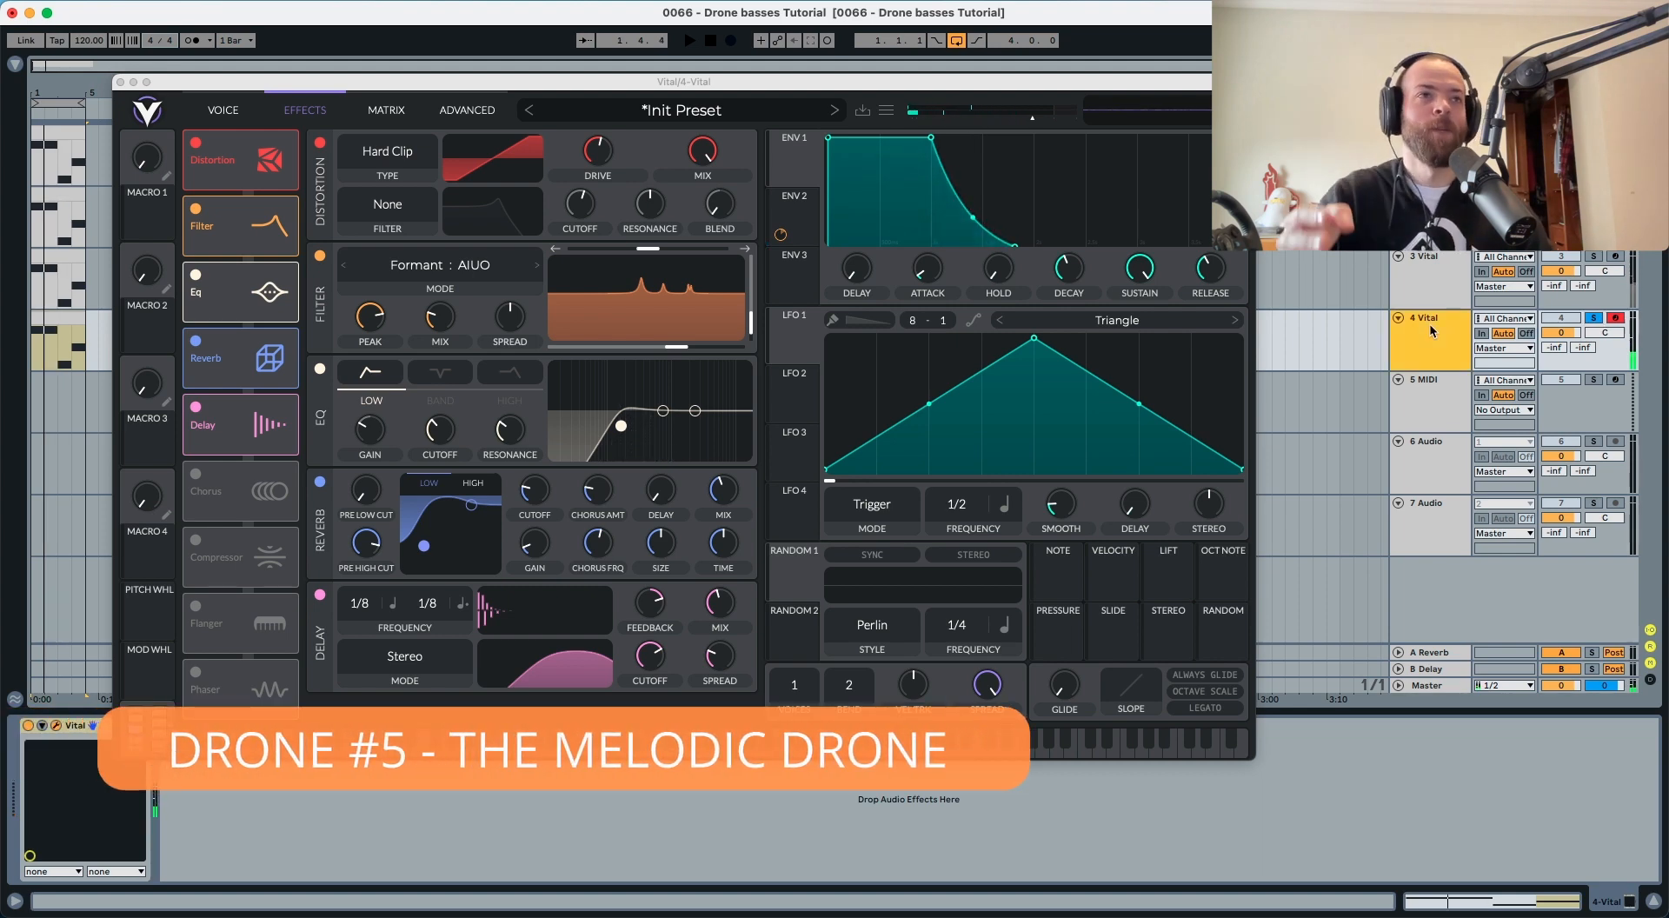
pyautogui.press('super+d')
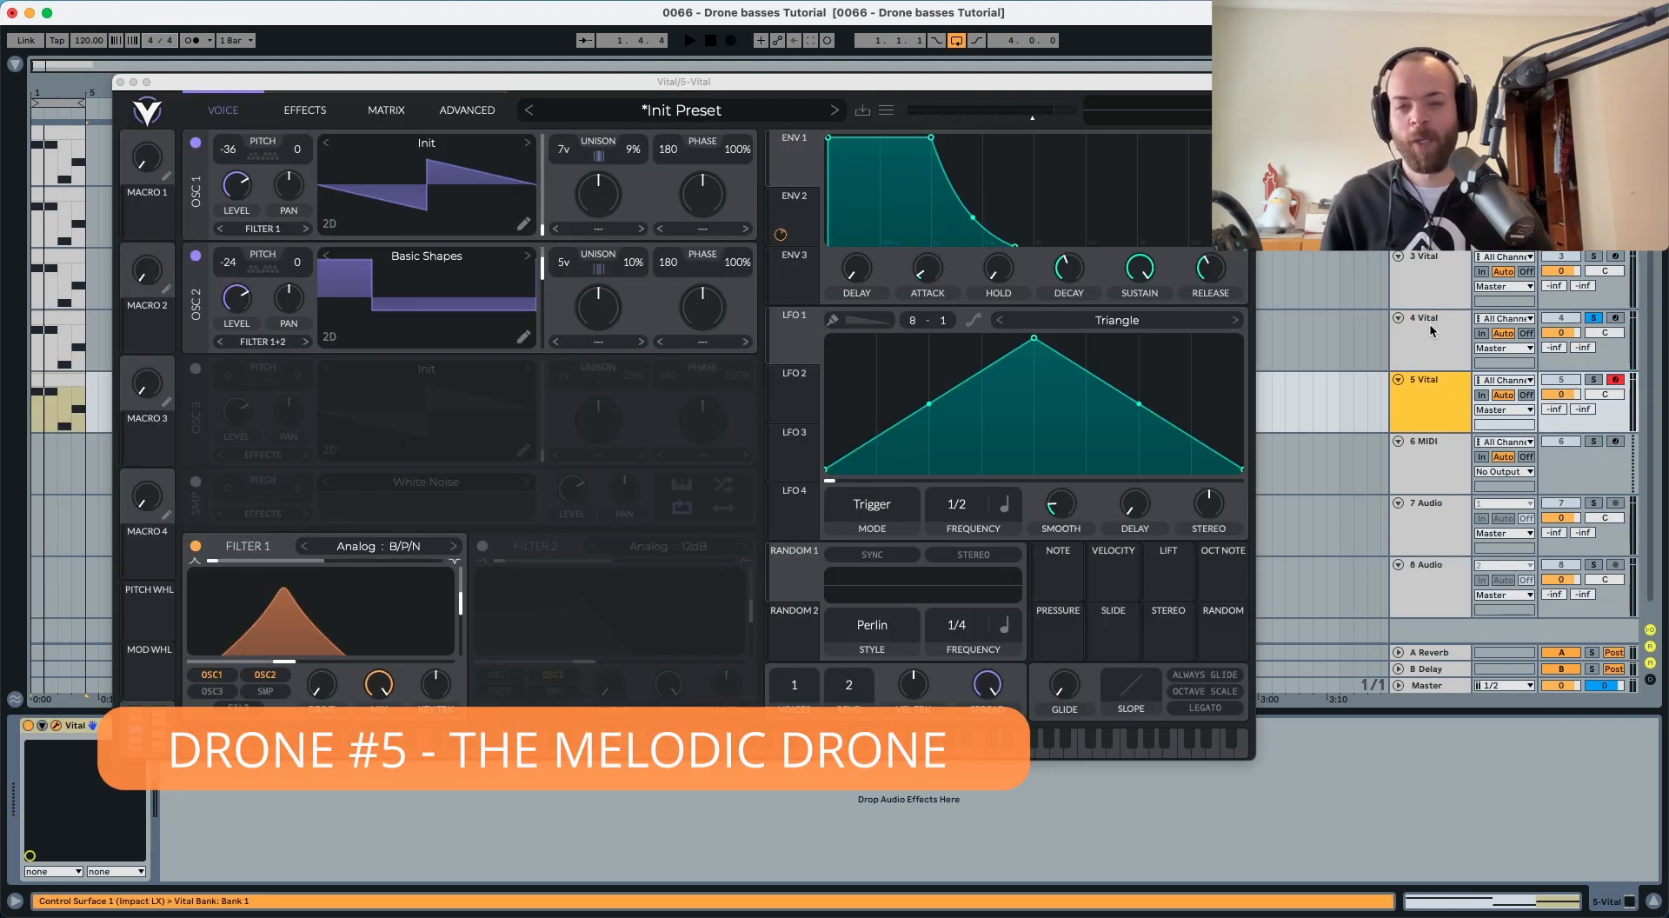
pyautogui.click(886, 109)
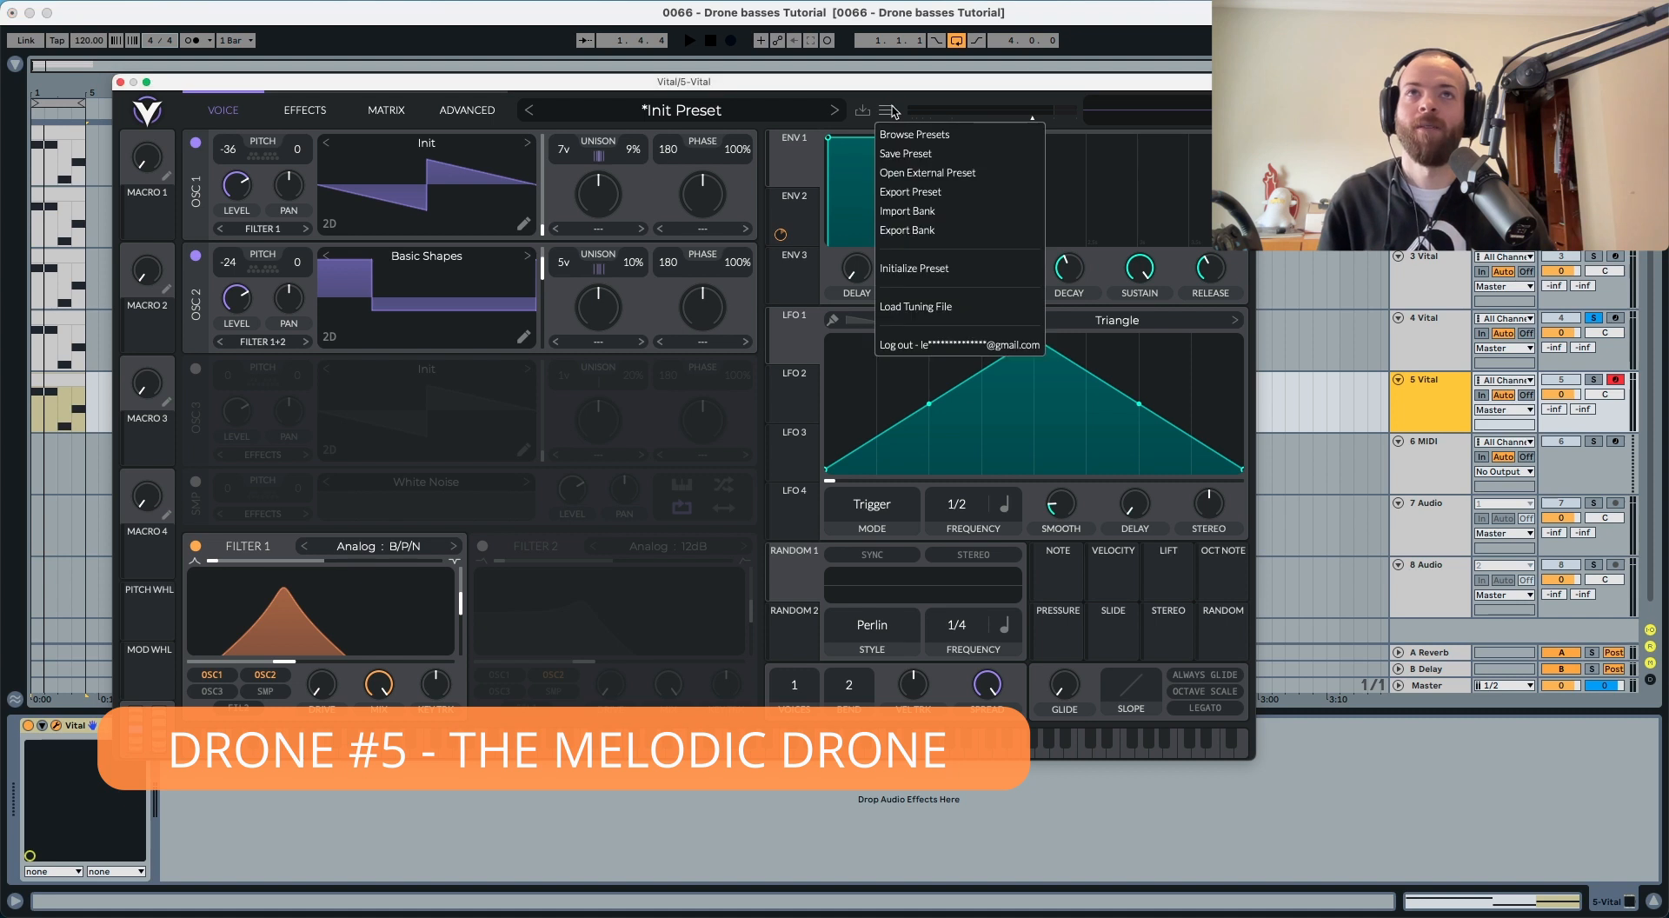
pyautogui.click(921, 269)
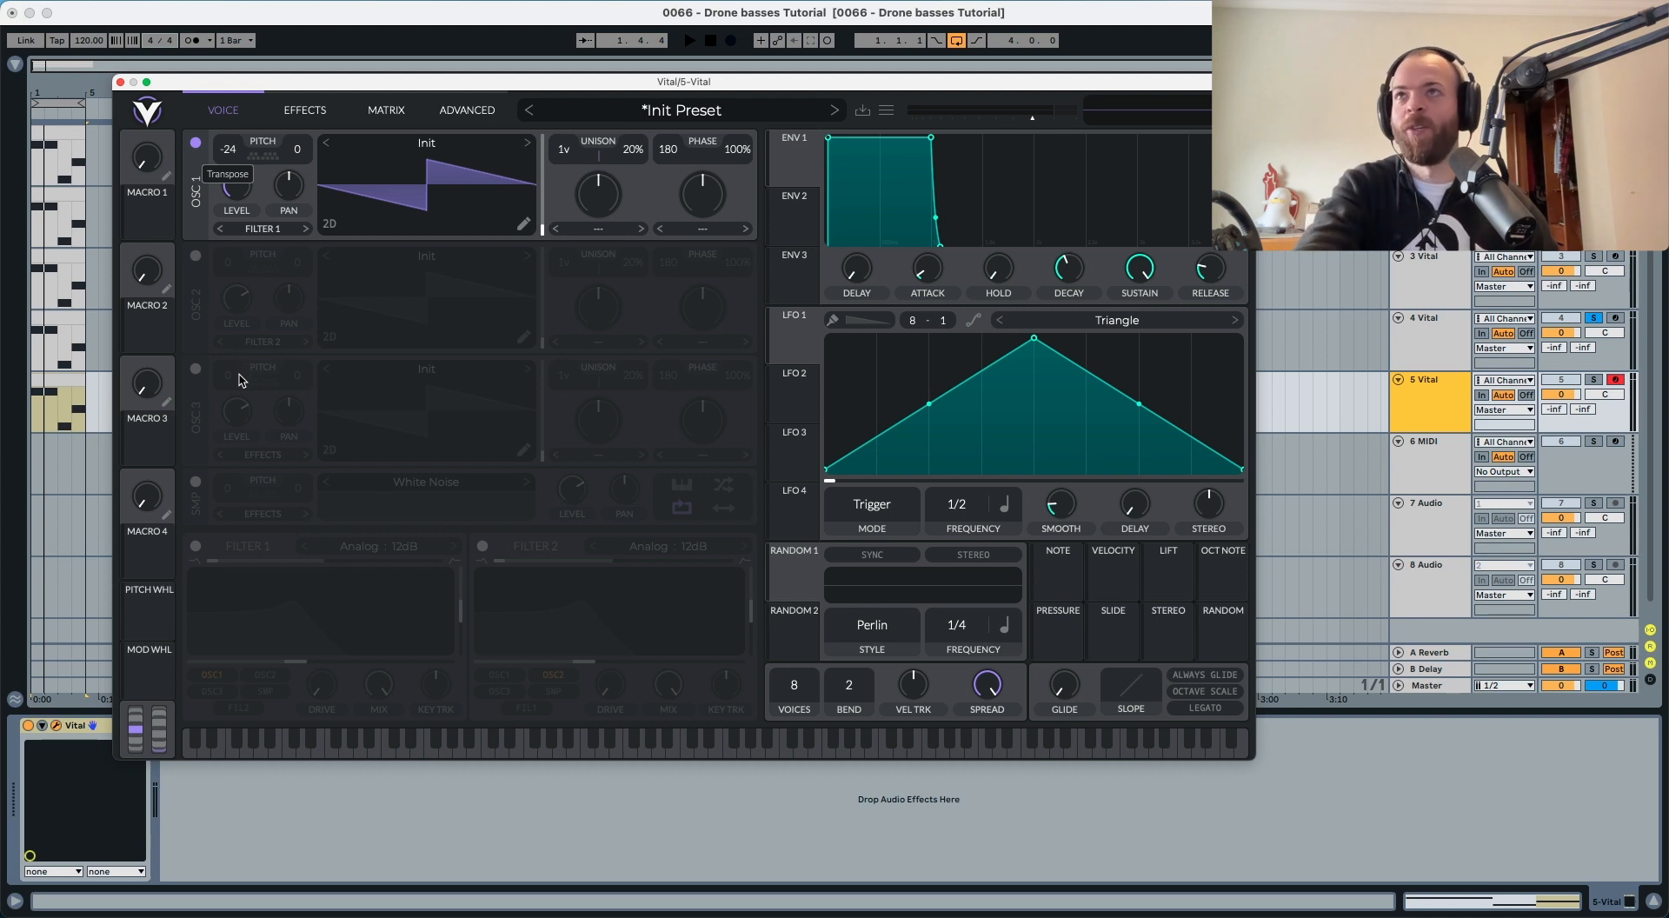
# Step: Enable Filter 1 and set oscillator 1 to 7 unison voices with 9% detune, transposed to -36
pyautogui.click(195, 546)
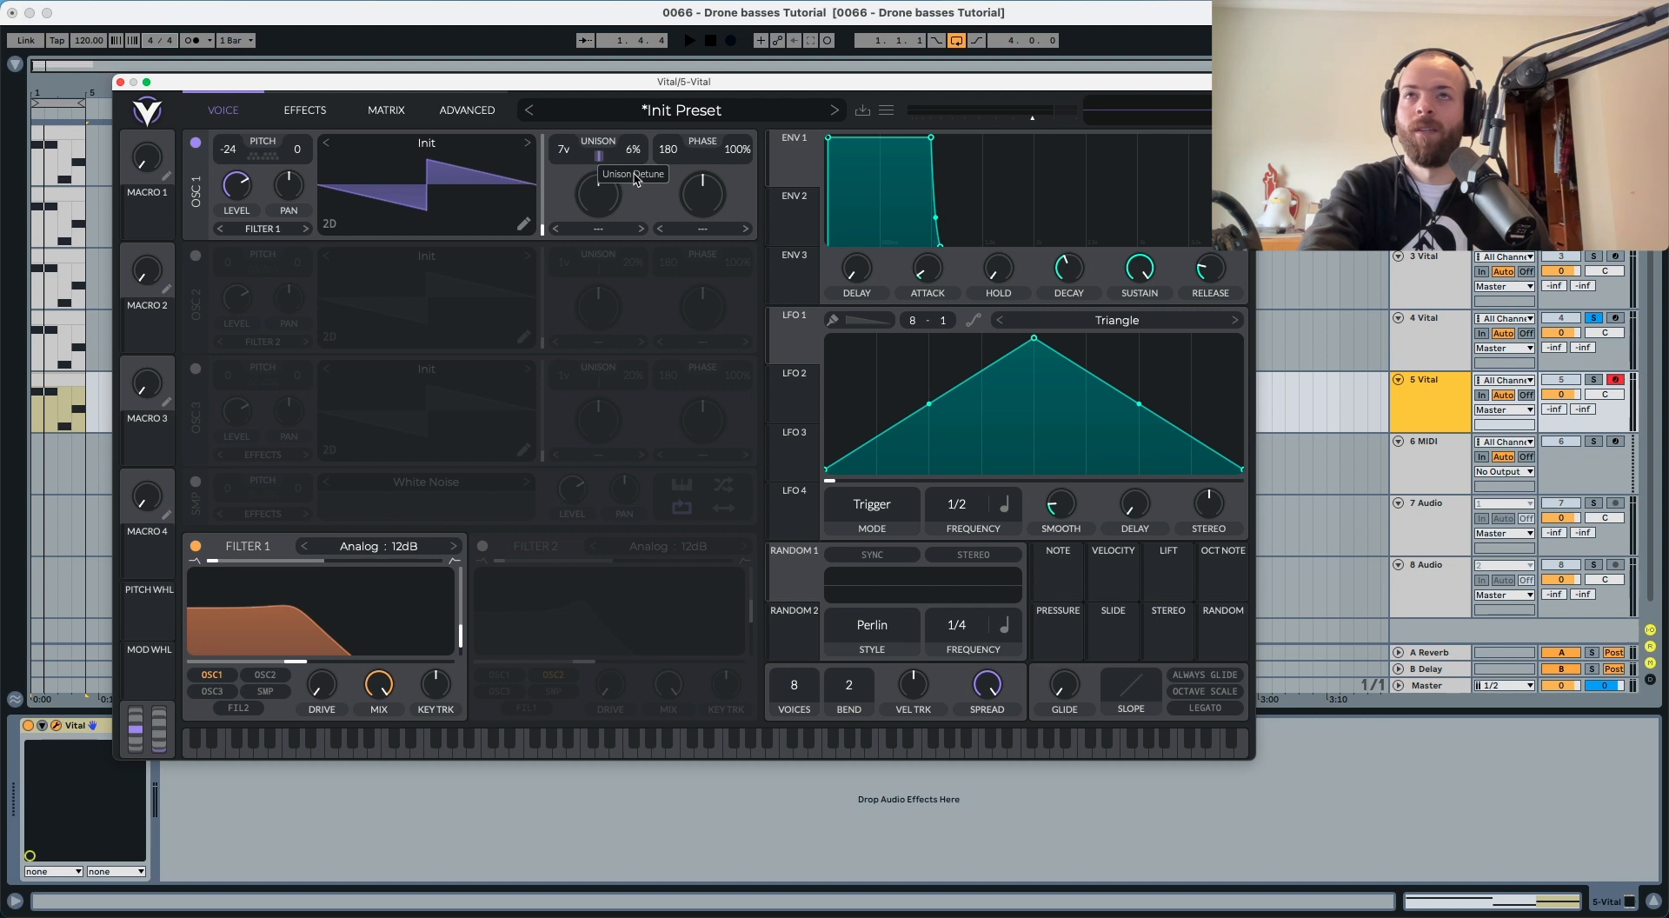
pyautogui.press('space')
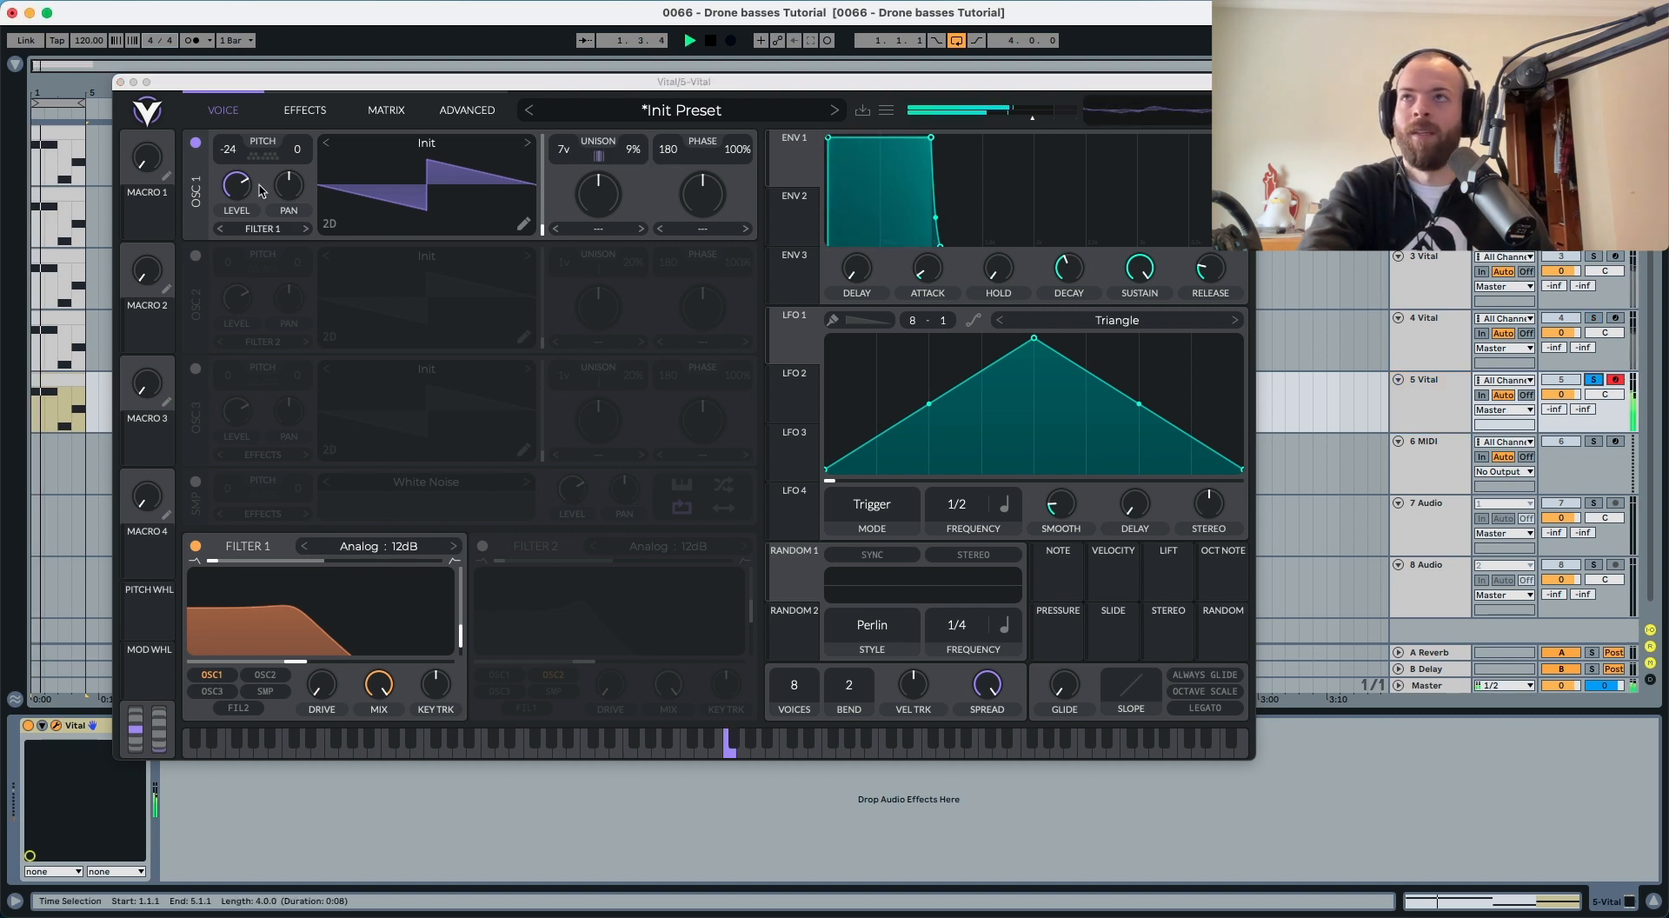
pyautogui.press('space')
pyautogui.moveTo(229, 151); pyautogui.dragTo(230, 192)
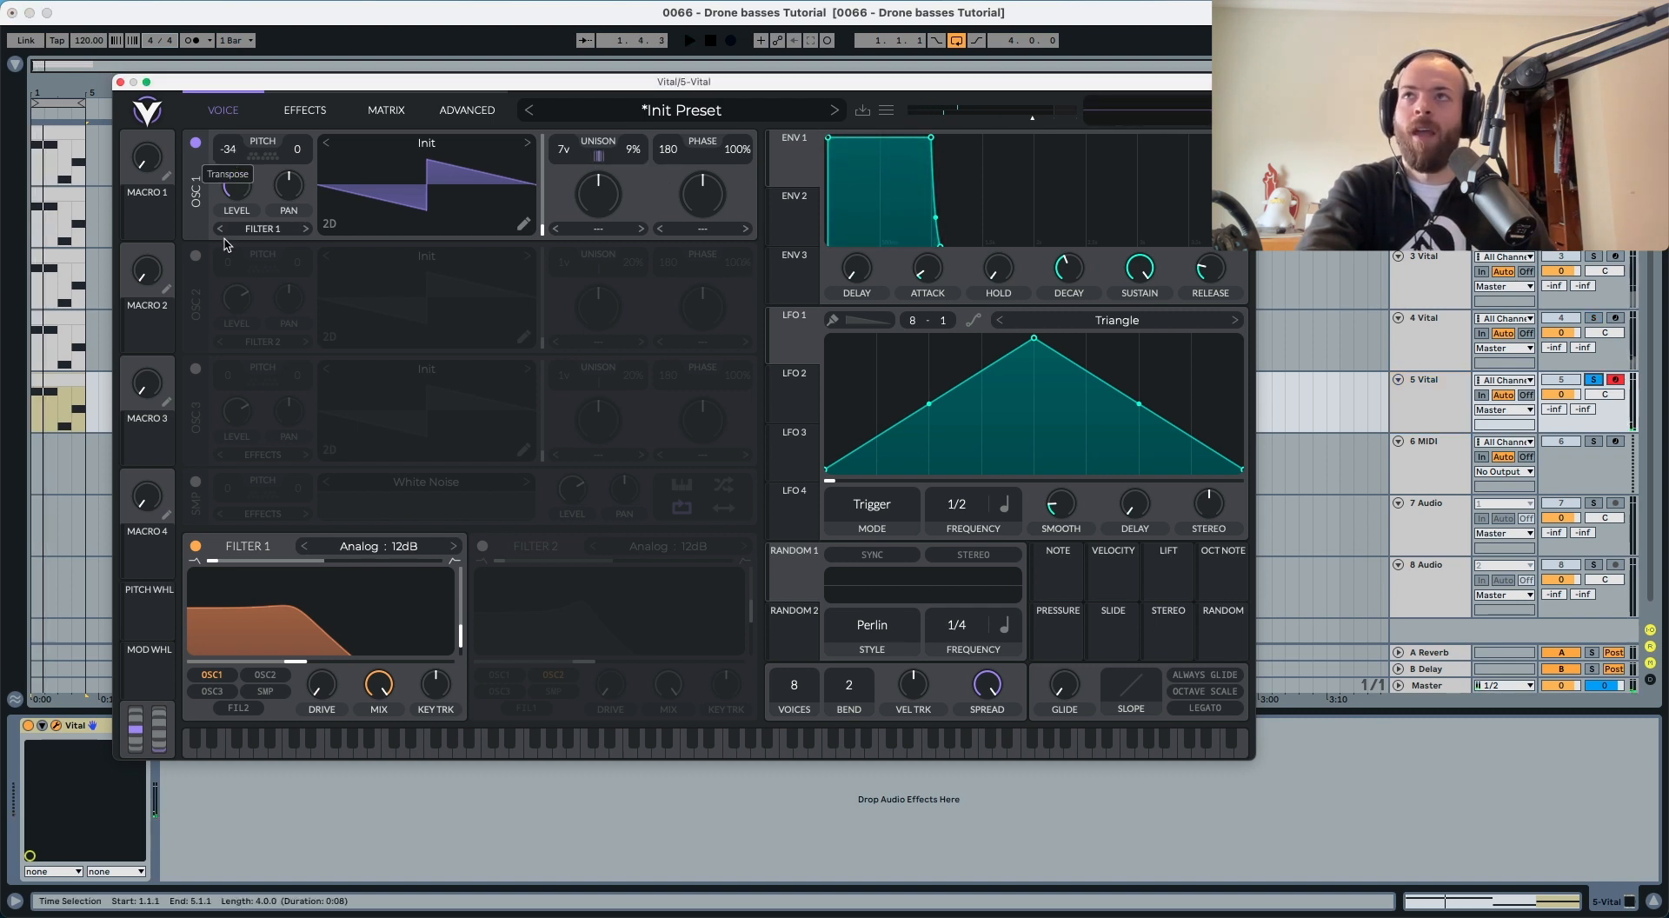
pyautogui.press('space')
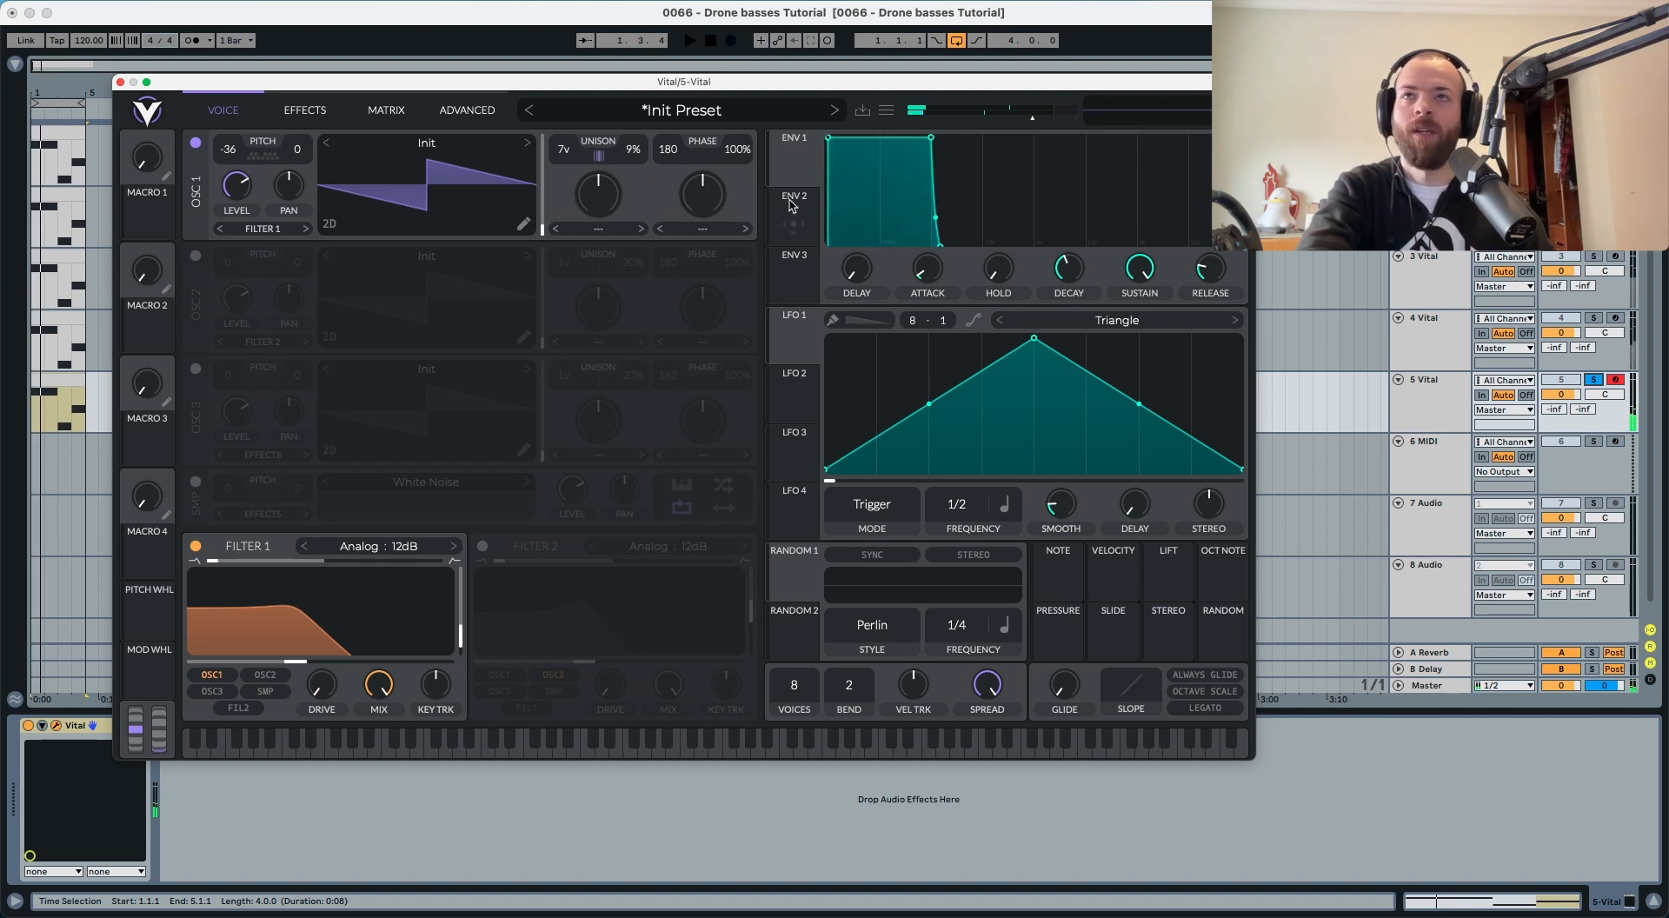
# Step: Shape Envelope 2 with a long decay and zero sustain, and assign it to Filter 1's cutoff at about 43.89
pyautogui.click(801, 221)
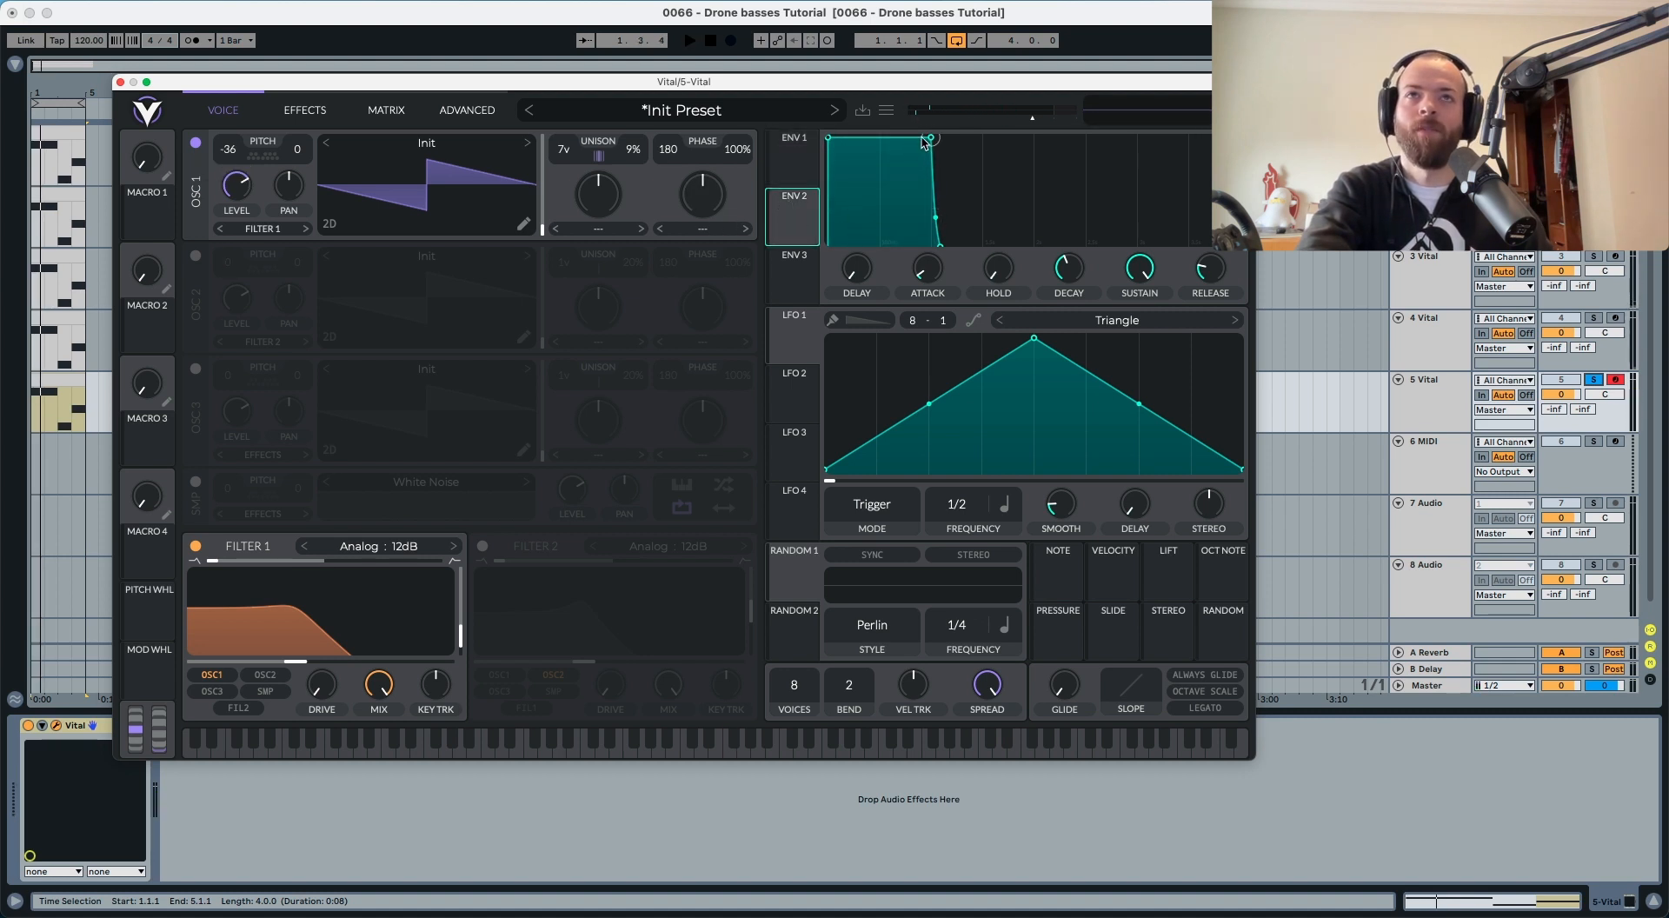
pyautogui.moveTo(927, 139); pyautogui.dragTo(1154, 274)
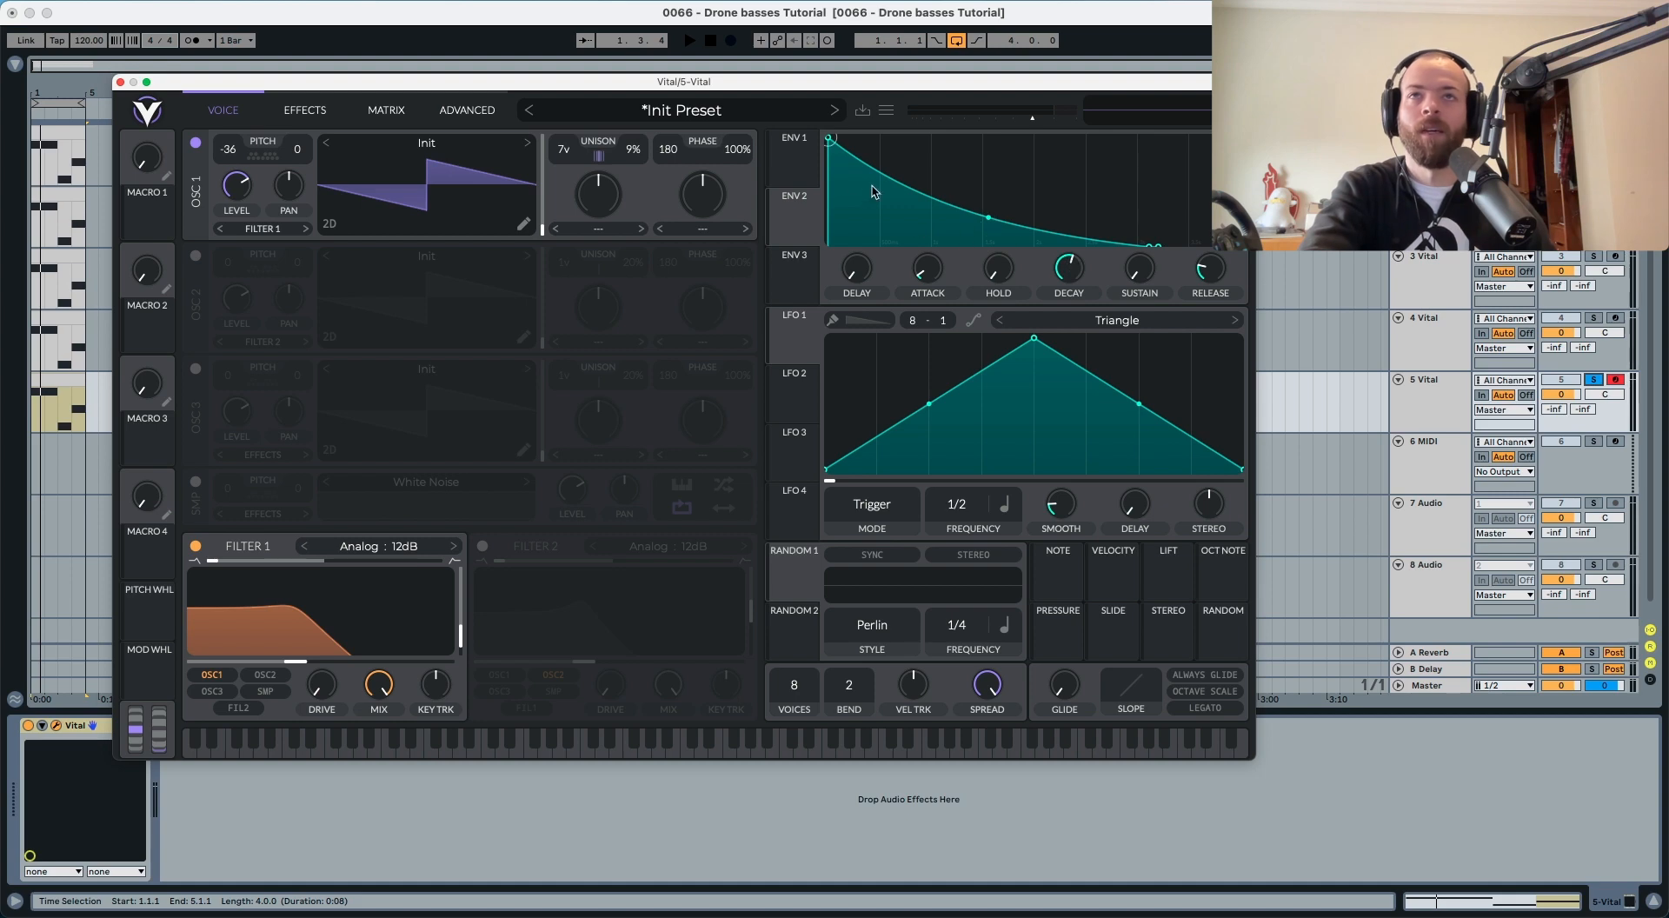
pyautogui.moveTo(785, 240); pyautogui.dragTo(317, 667)
pyautogui.press('space')
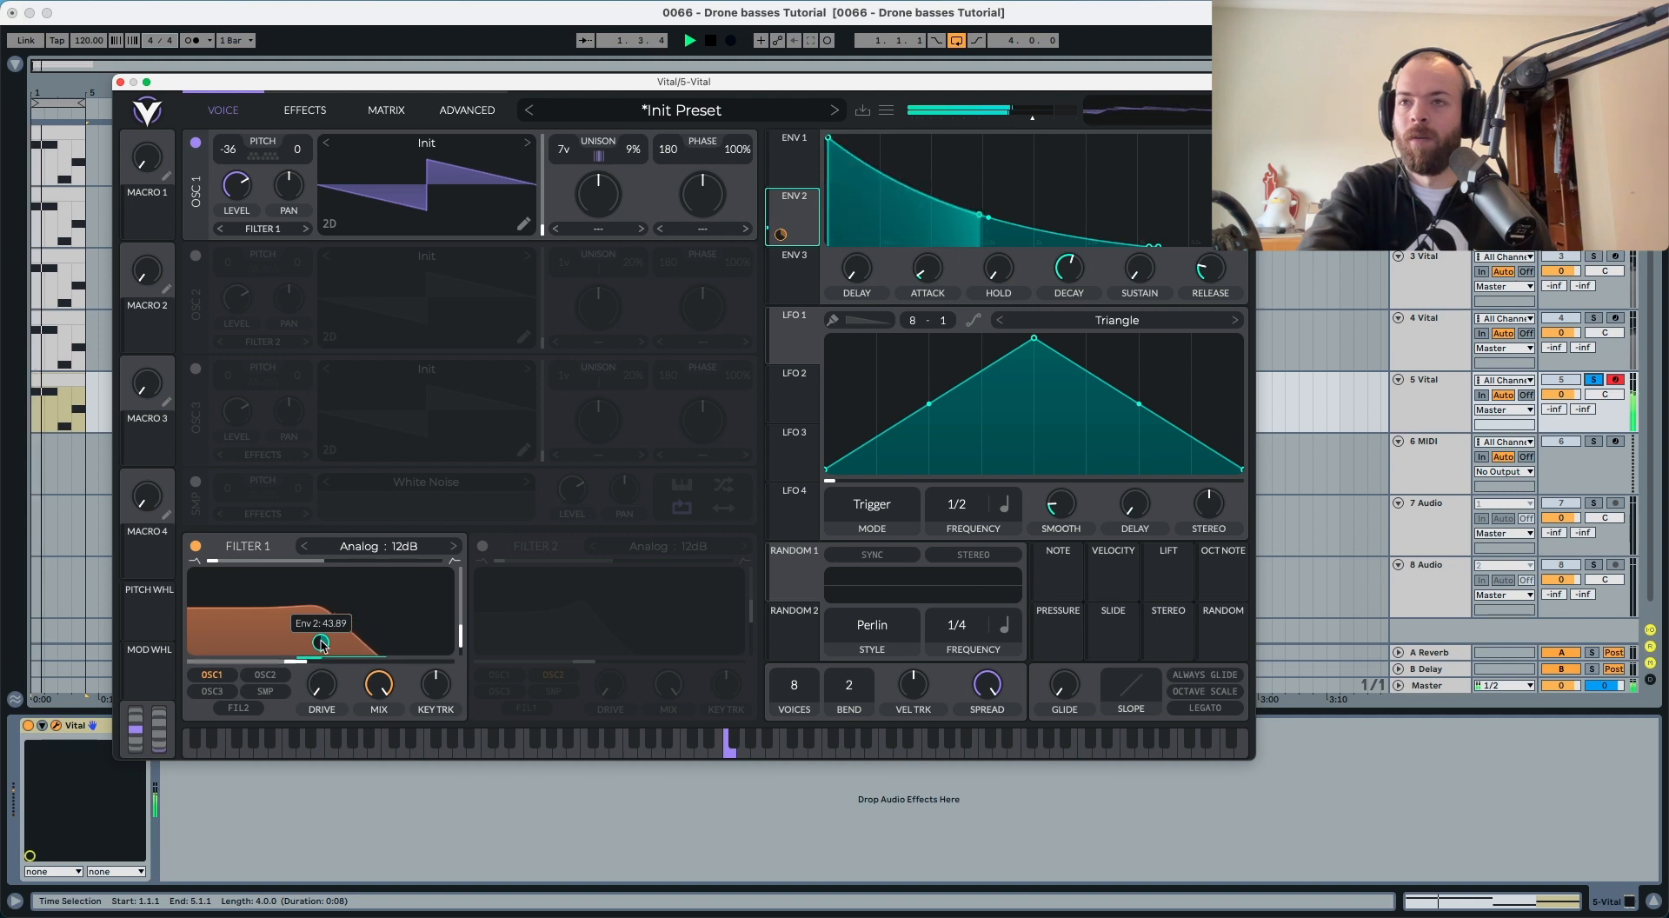
pyautogui.press('space')
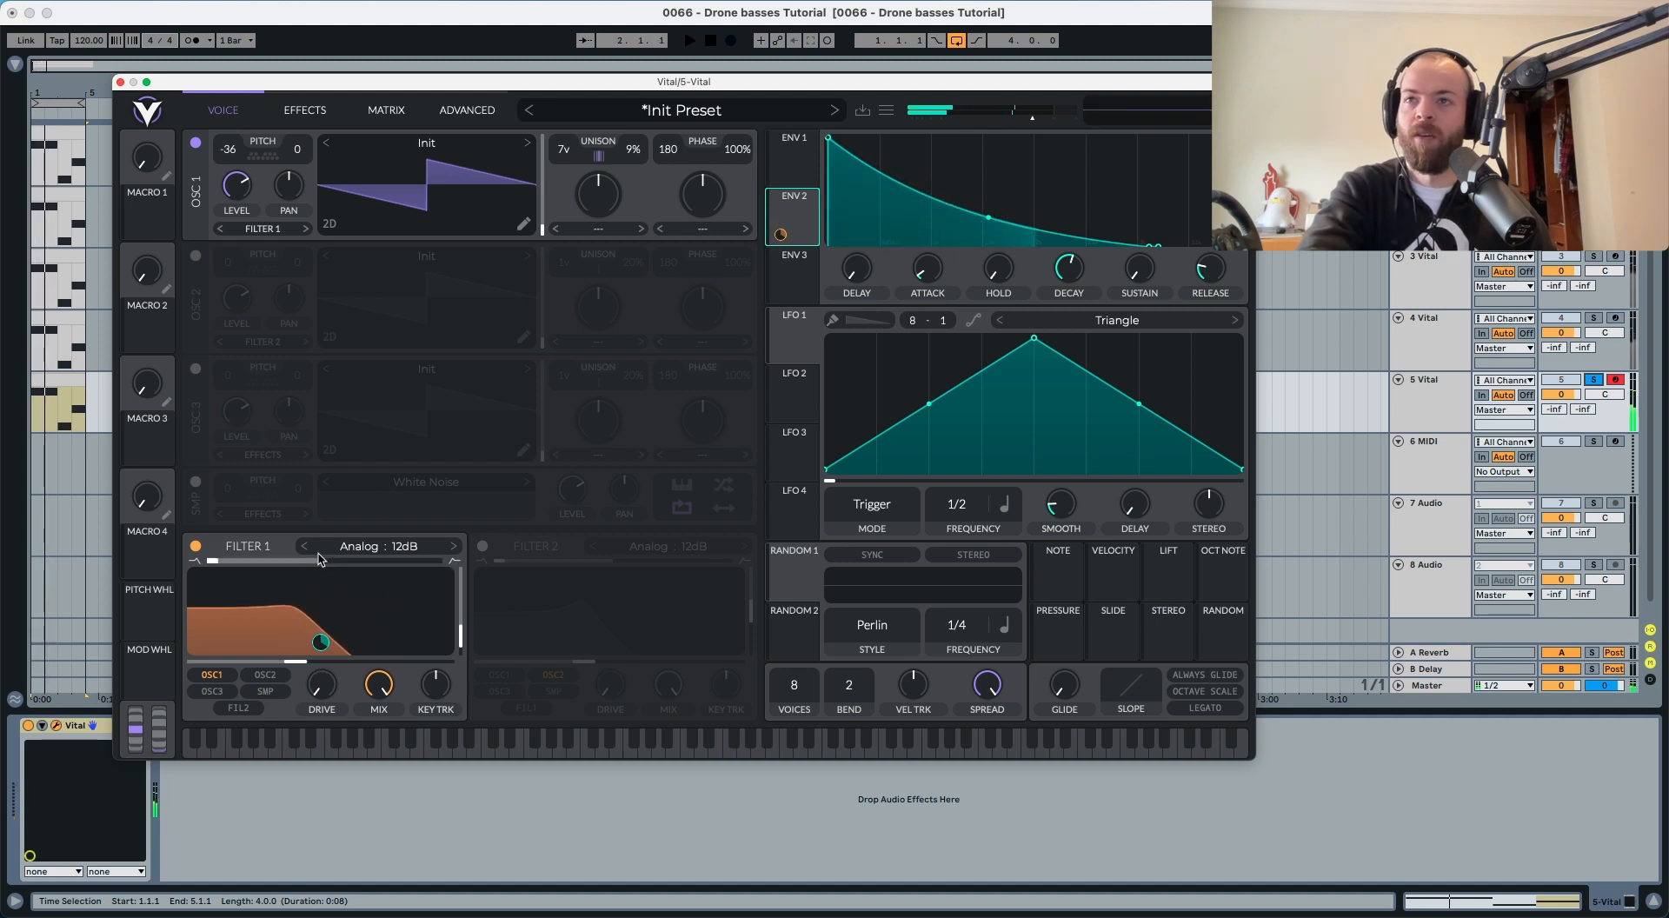
# Step: Switch Filter 1 to Analog 24dB and audition the loop
pyautogui.click(453, 548)
pyautogui.press('space')
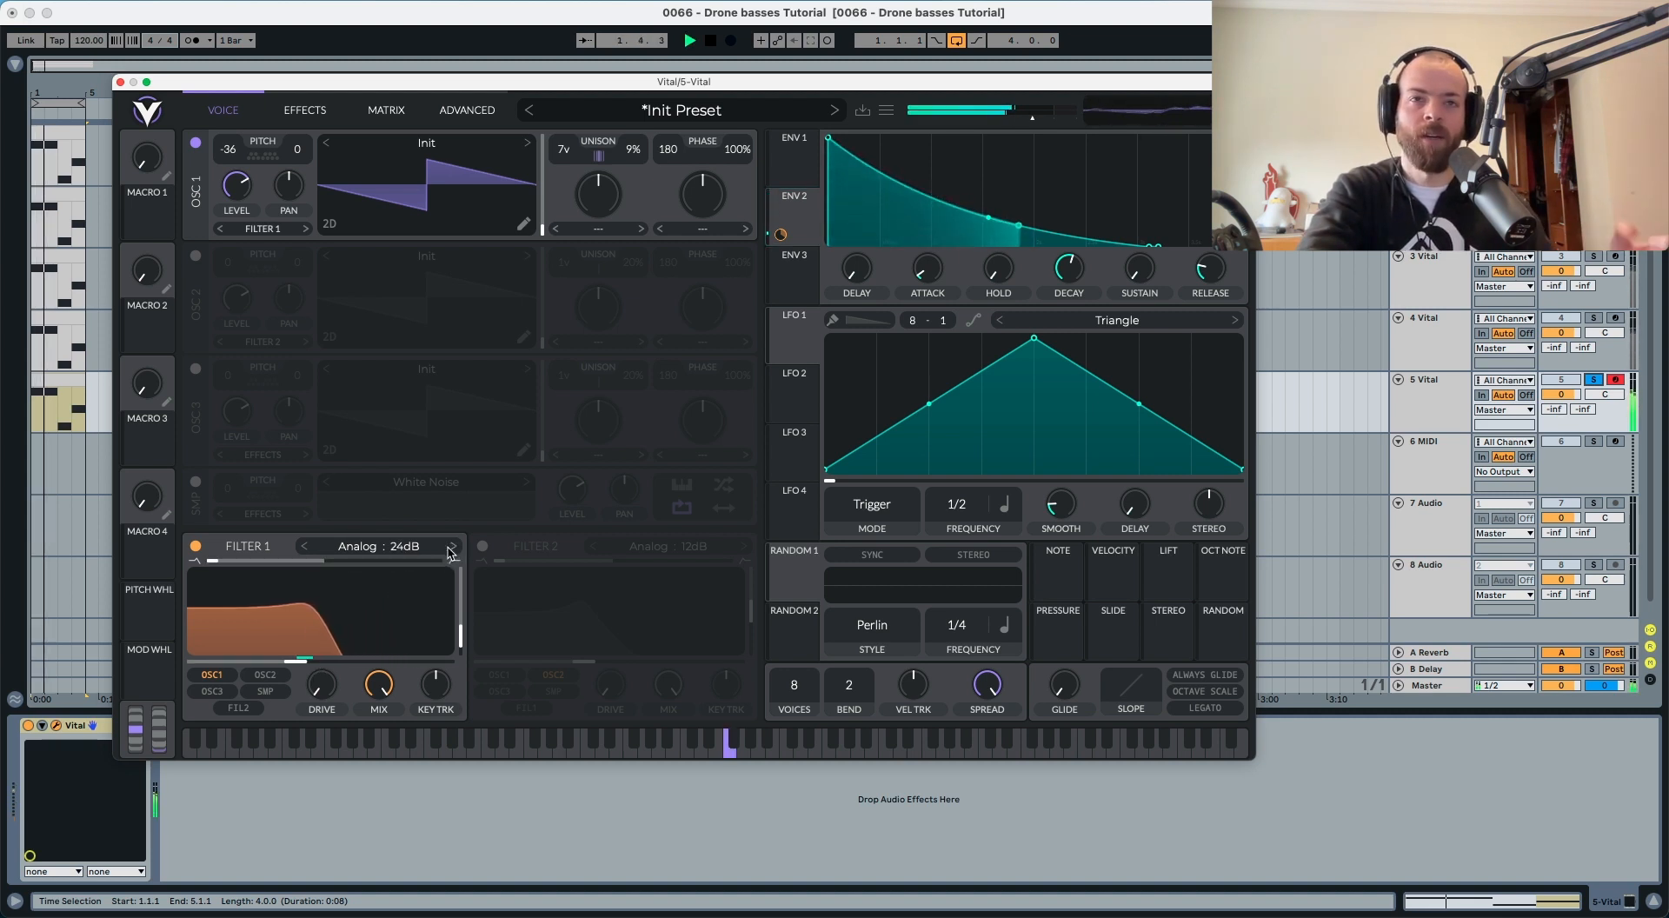
pyautogui.press('space')
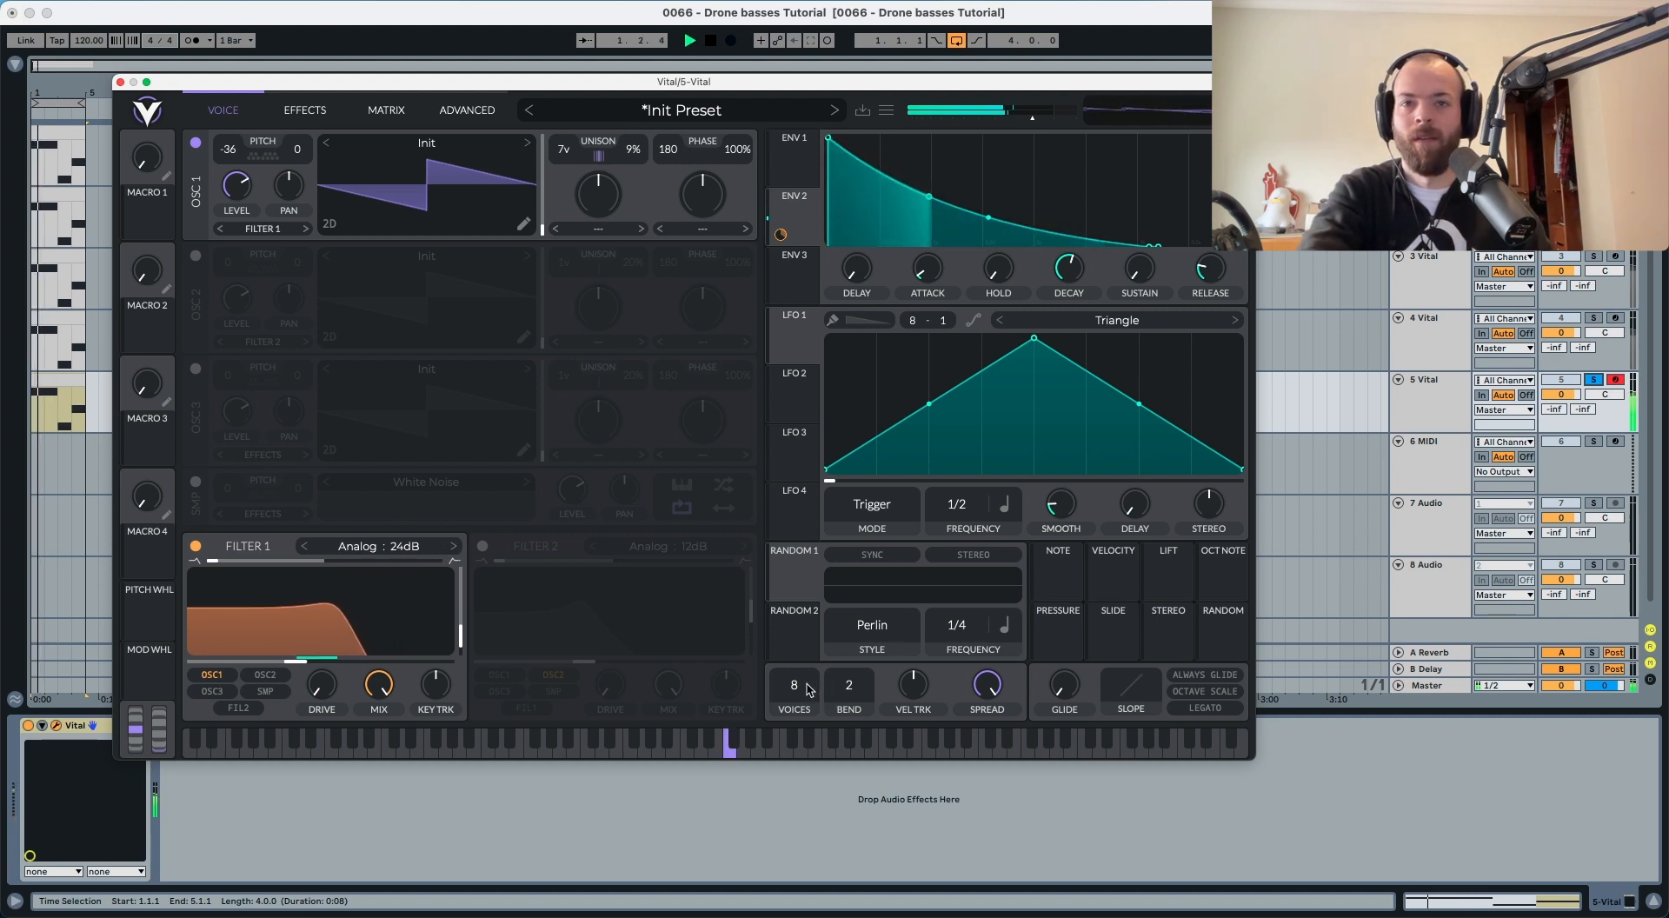
# Step: Reduce the synth to 1 voice and set Filter 1's resonance to about 14% while auditioning the loop
pyautogui.press('space')
pyautogui.scroll(-7, 802, 687)
pyautogui.press('space')
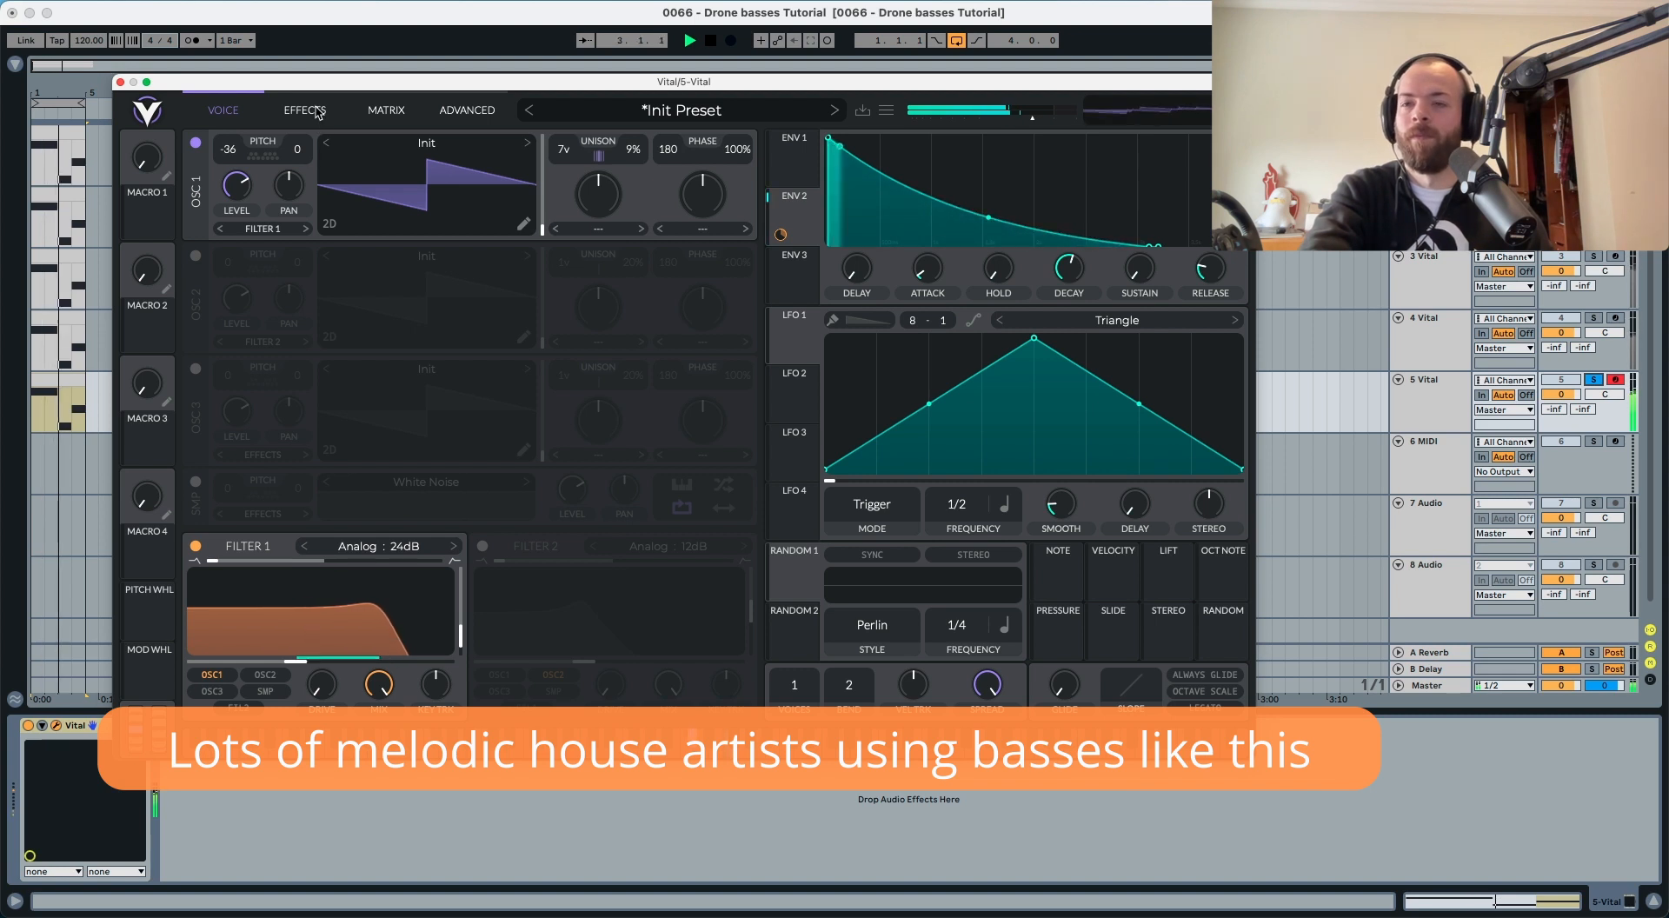
pyautogui.press('space')
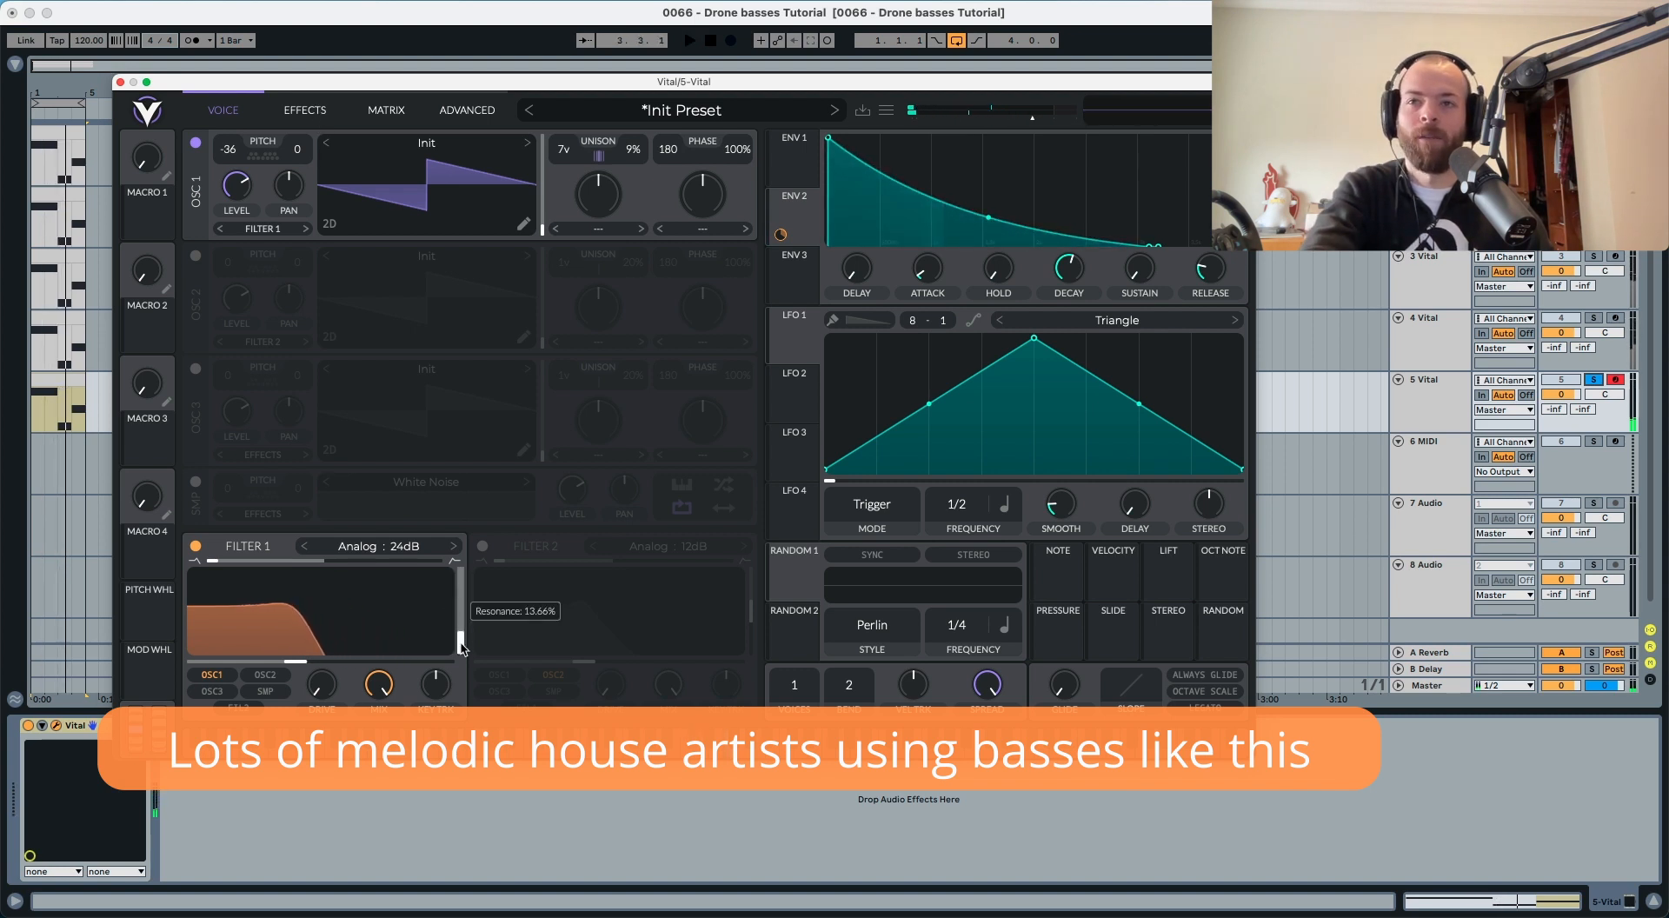
# Step: Enable Distortion in the effects chain and move it to the first slot
pyautogui.click(306, 112)
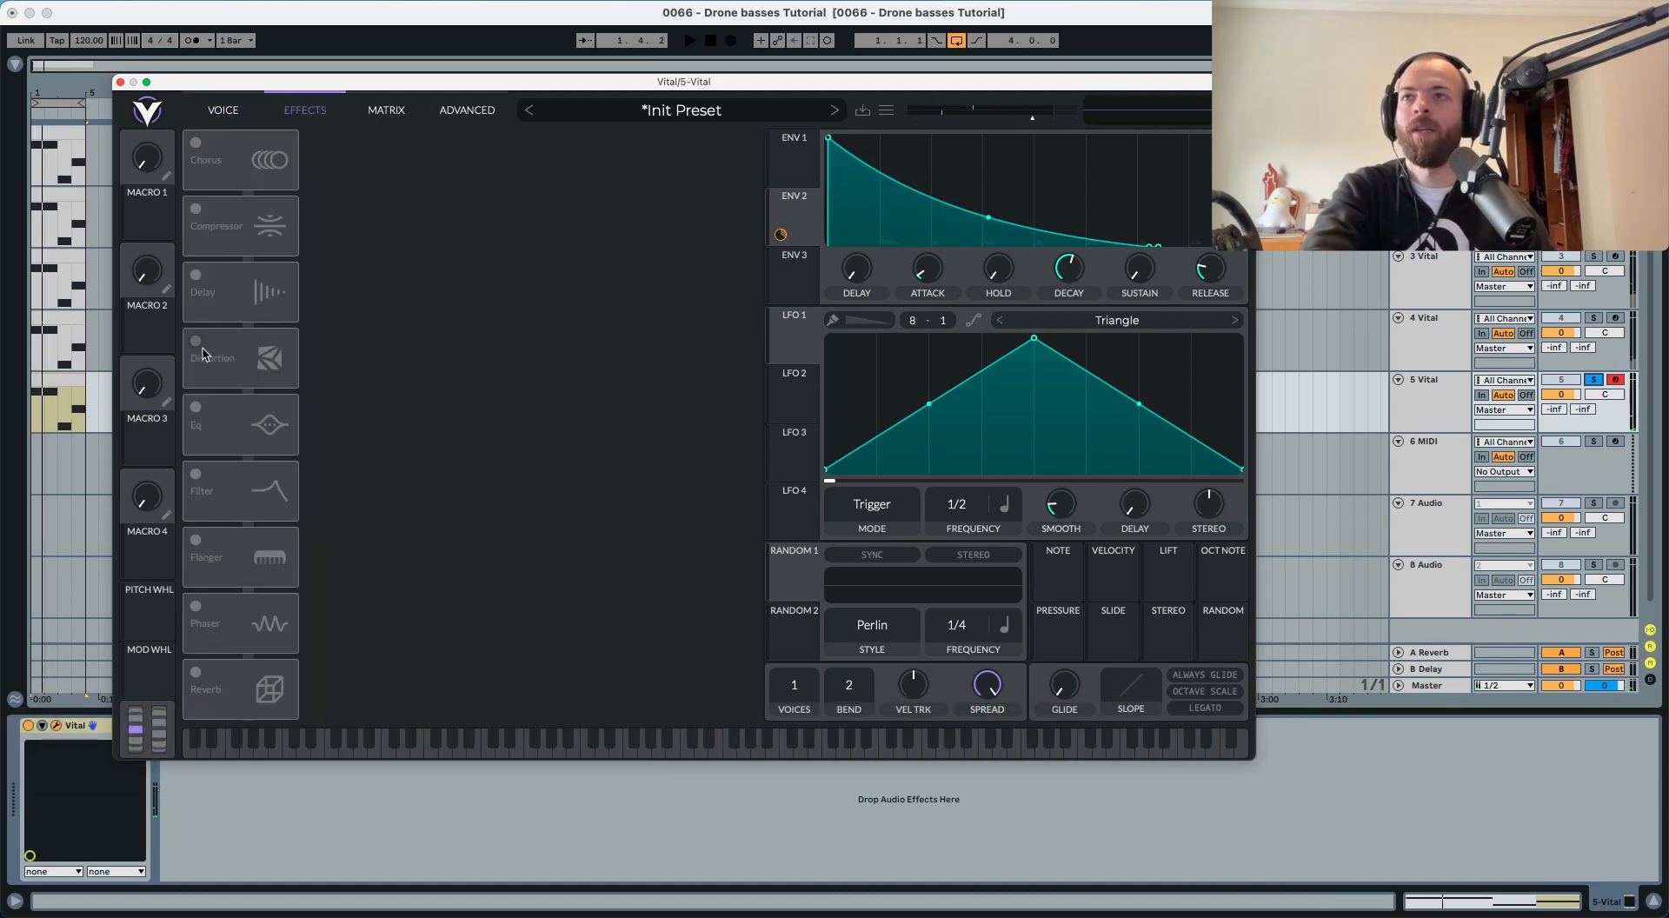
pyautogui.moveTo(202, 352); pyautogui.dragTo(257, 154)
pyautogui.press('space')
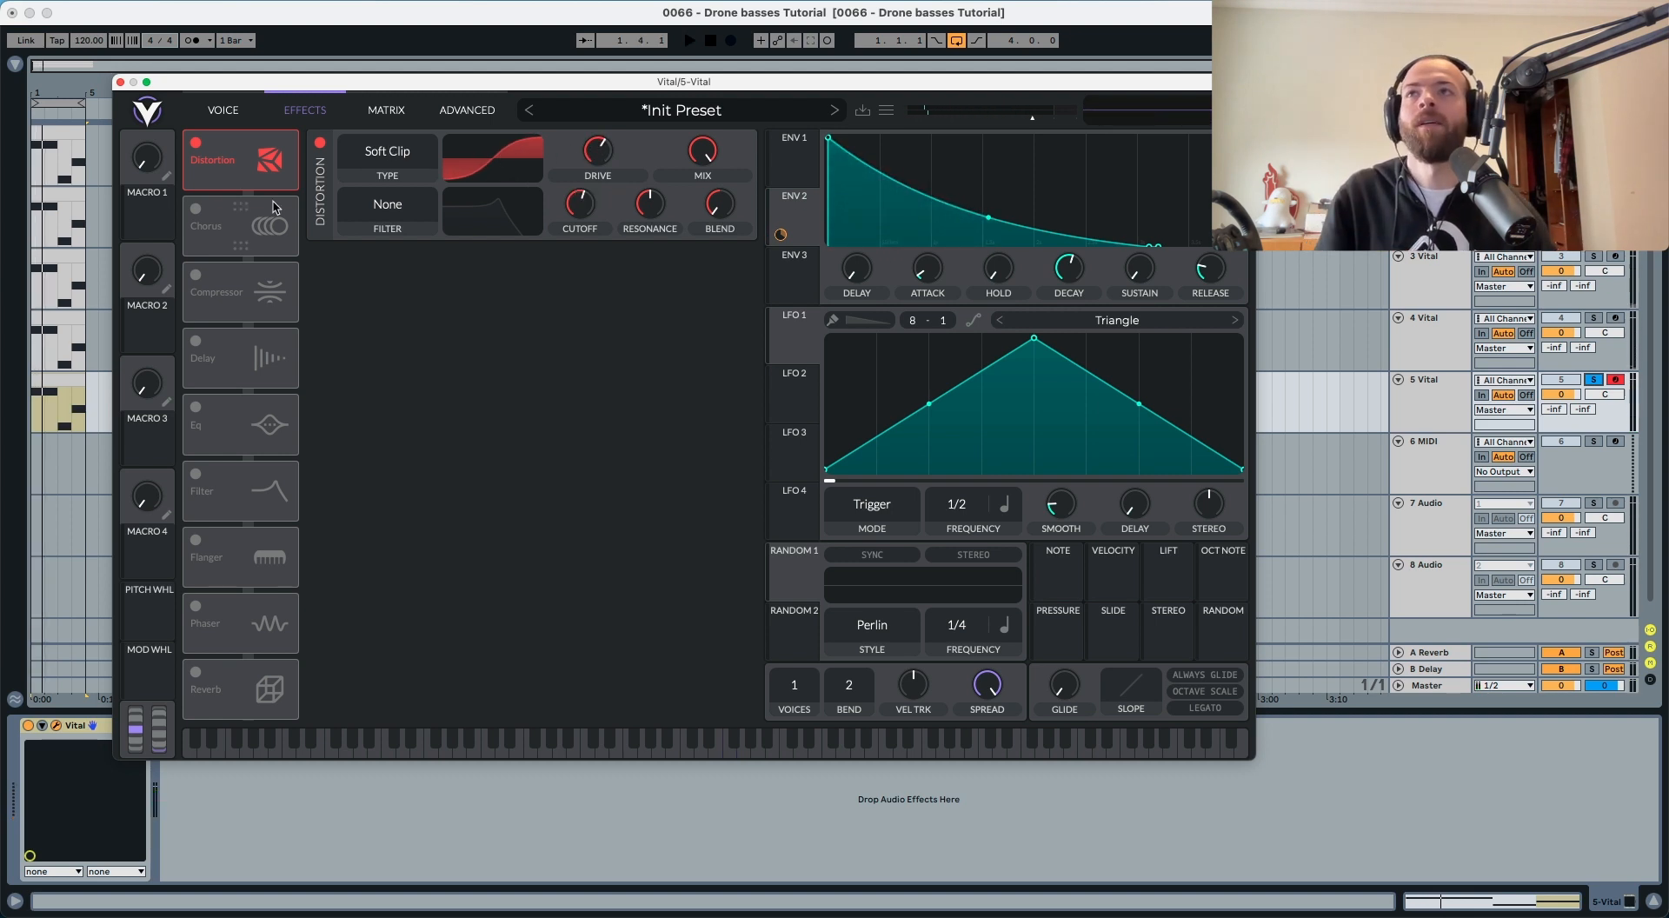
pyautogui.click(196, 406)
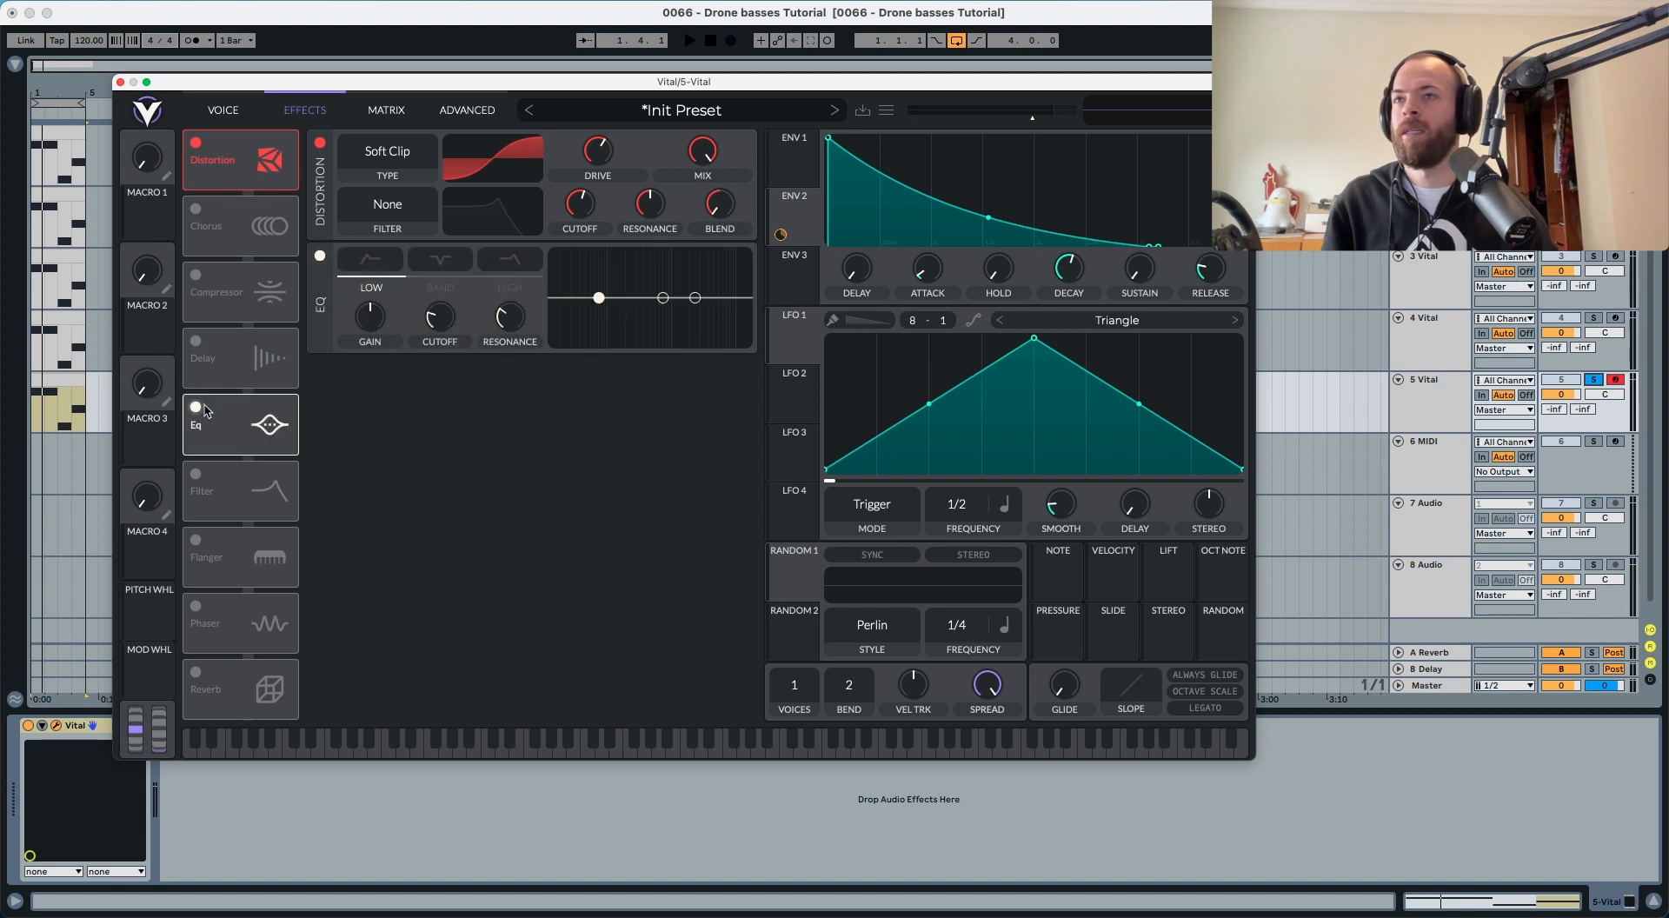
pyautogui.click(196, 406)
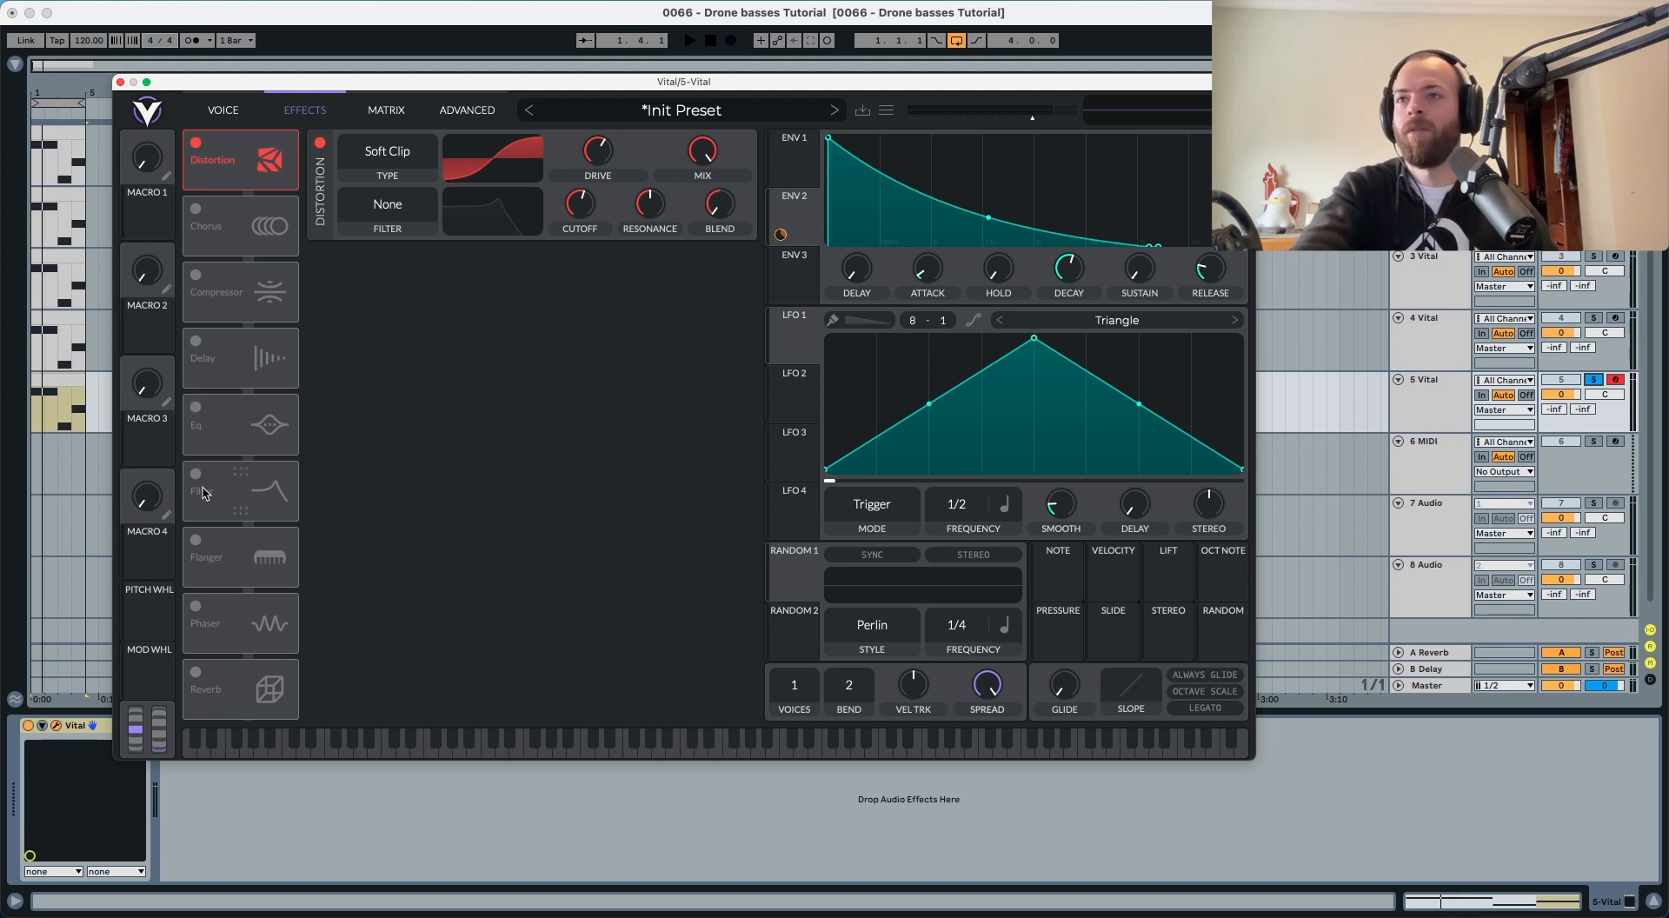
# Step: Add the Filter effect directly after Distortion, set the distortion drive to about 11.66 dB, and compare with the filter bypassed
pyautogui.click(195, 473)
pyautogui.moveTo(199, 481); pyautogui.dragTo(235, 226)
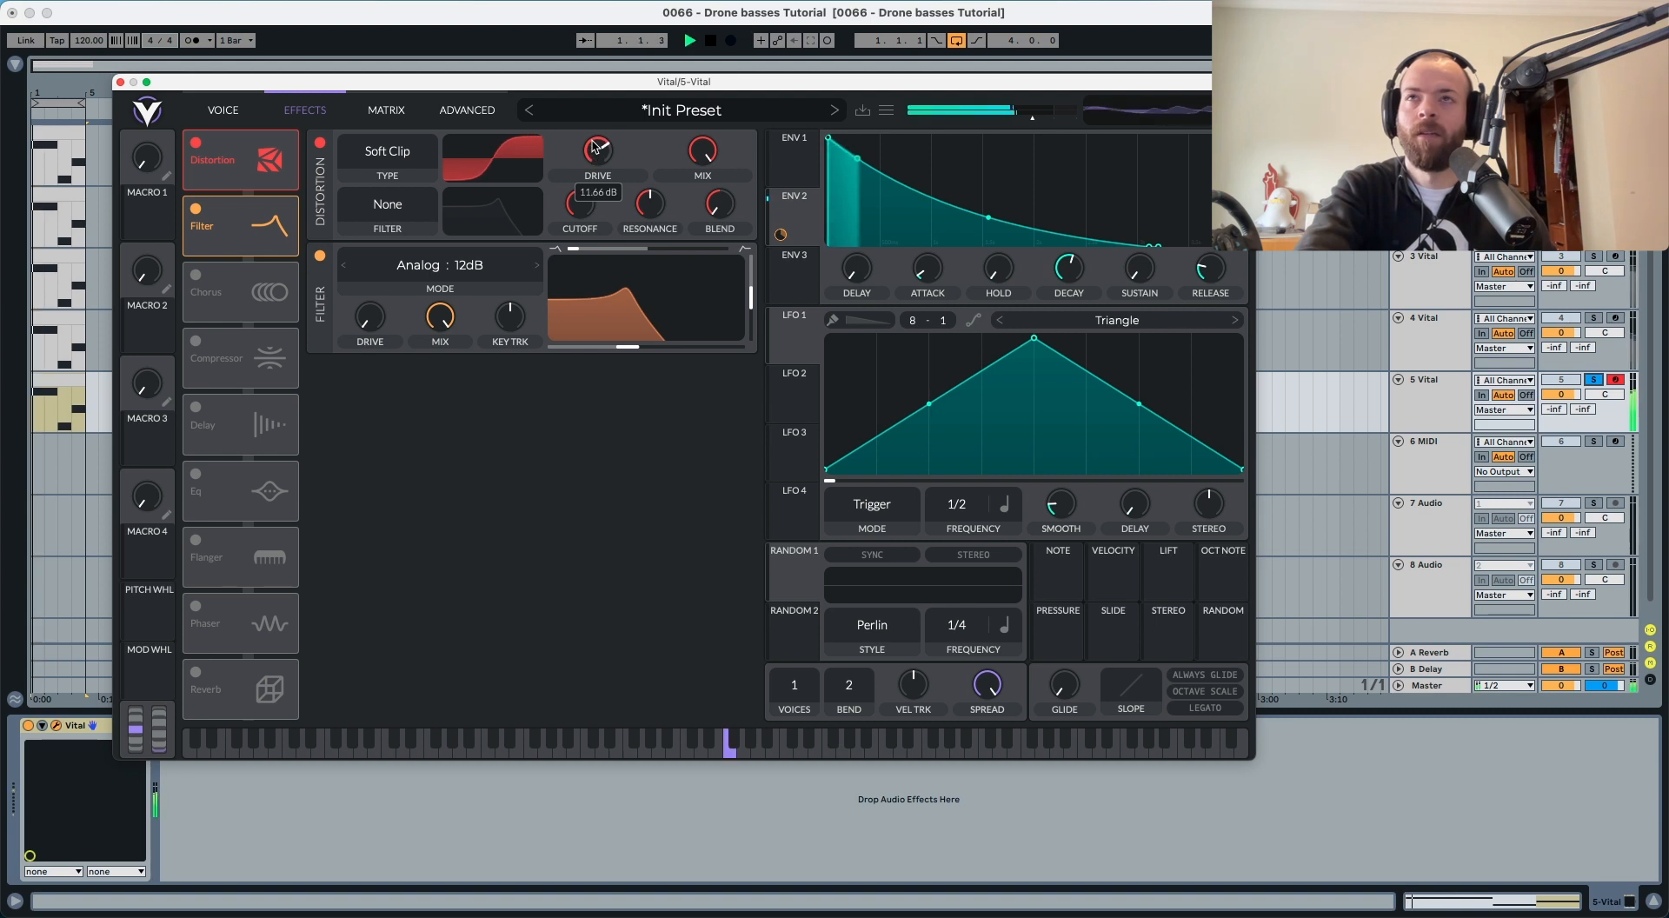
pyautogui.click(321, 261)
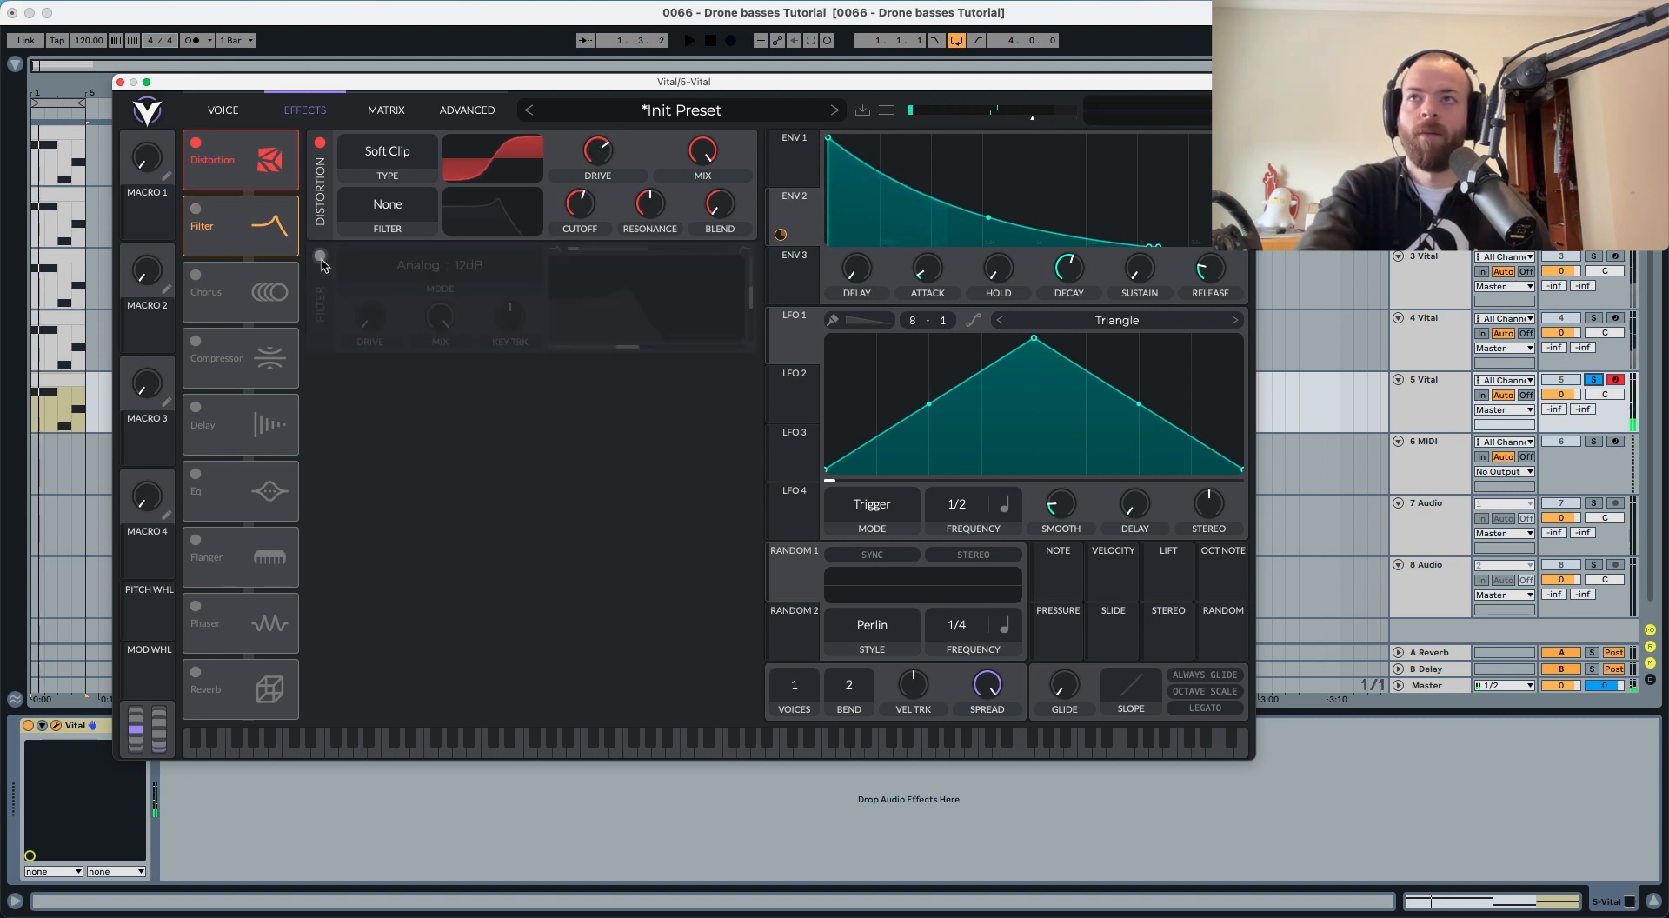
pyautogui.press('space')
pyautogui.click(321, 258)
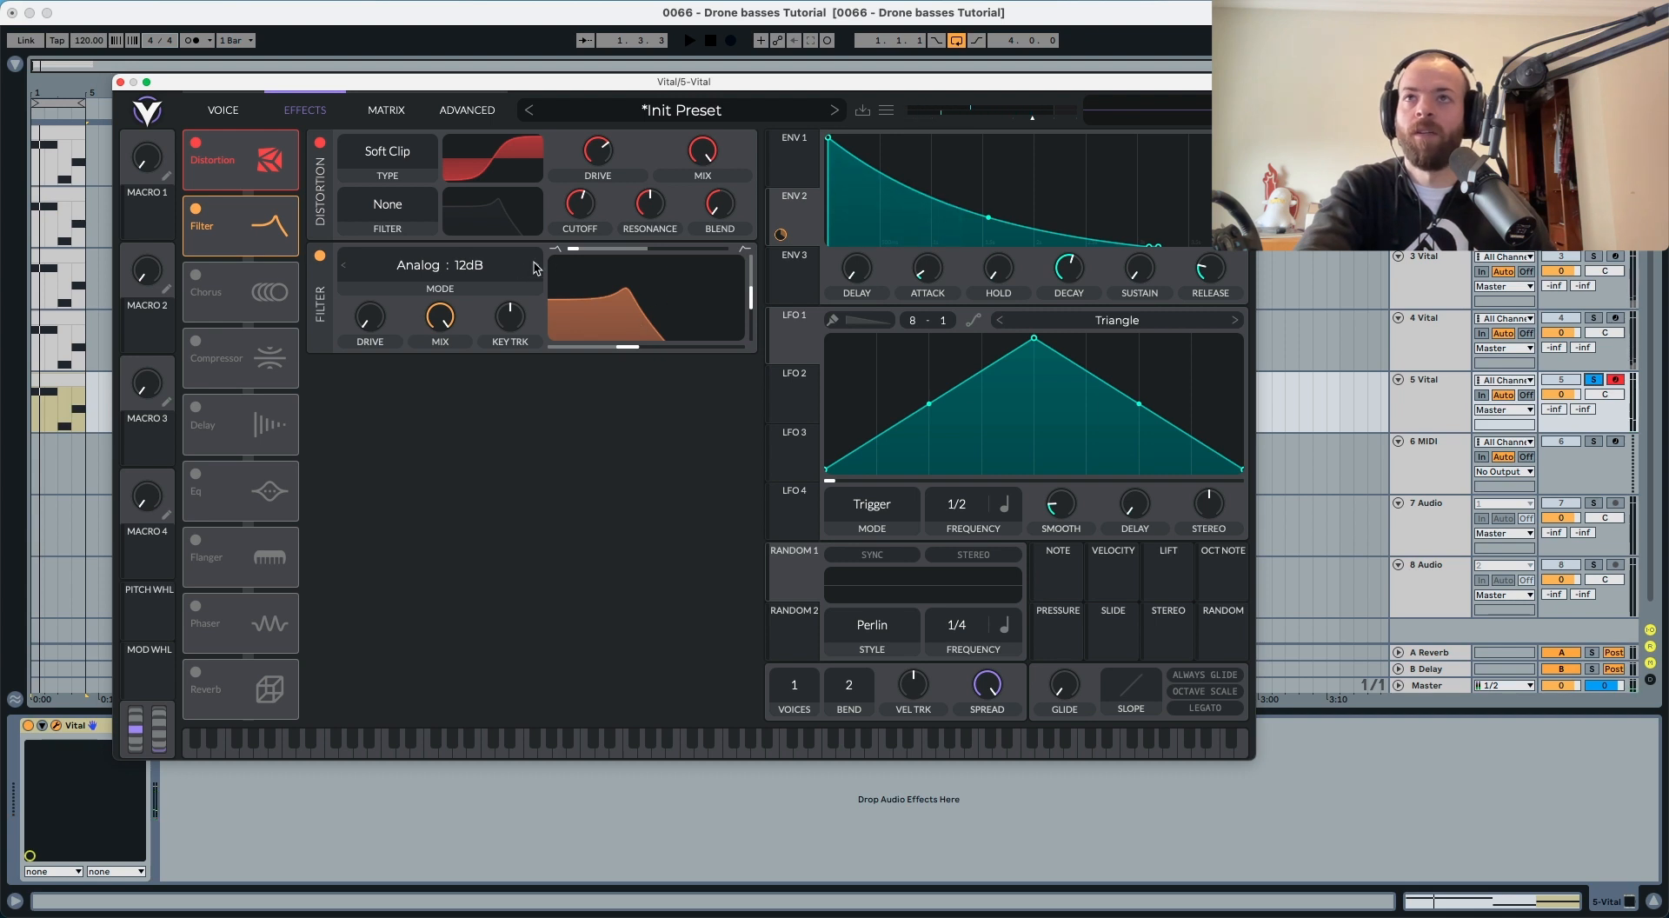
# Step: Lower the effects filter's resonance and assign Envelope 2 to its cutoff at about 53.55
pyautogui.moveTo(750, 303); pyautogui.dragTo(751, 340)
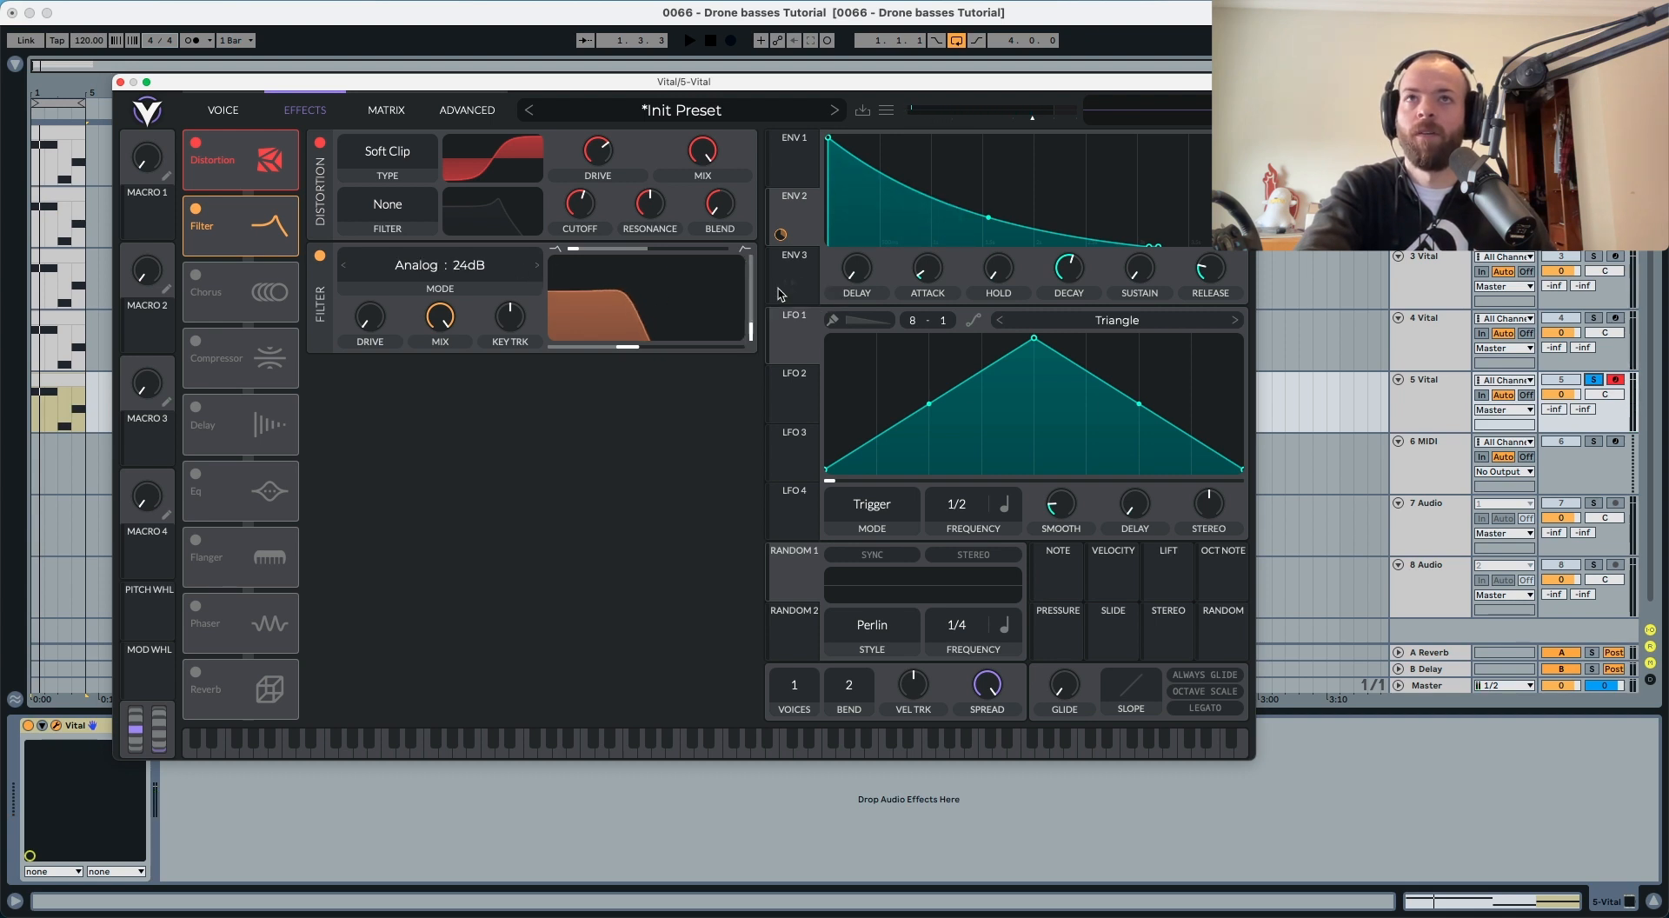
pyautogui.moveTo(795, 219); pyautogui.dragTo(645, 299)
pyautogui.press('space')
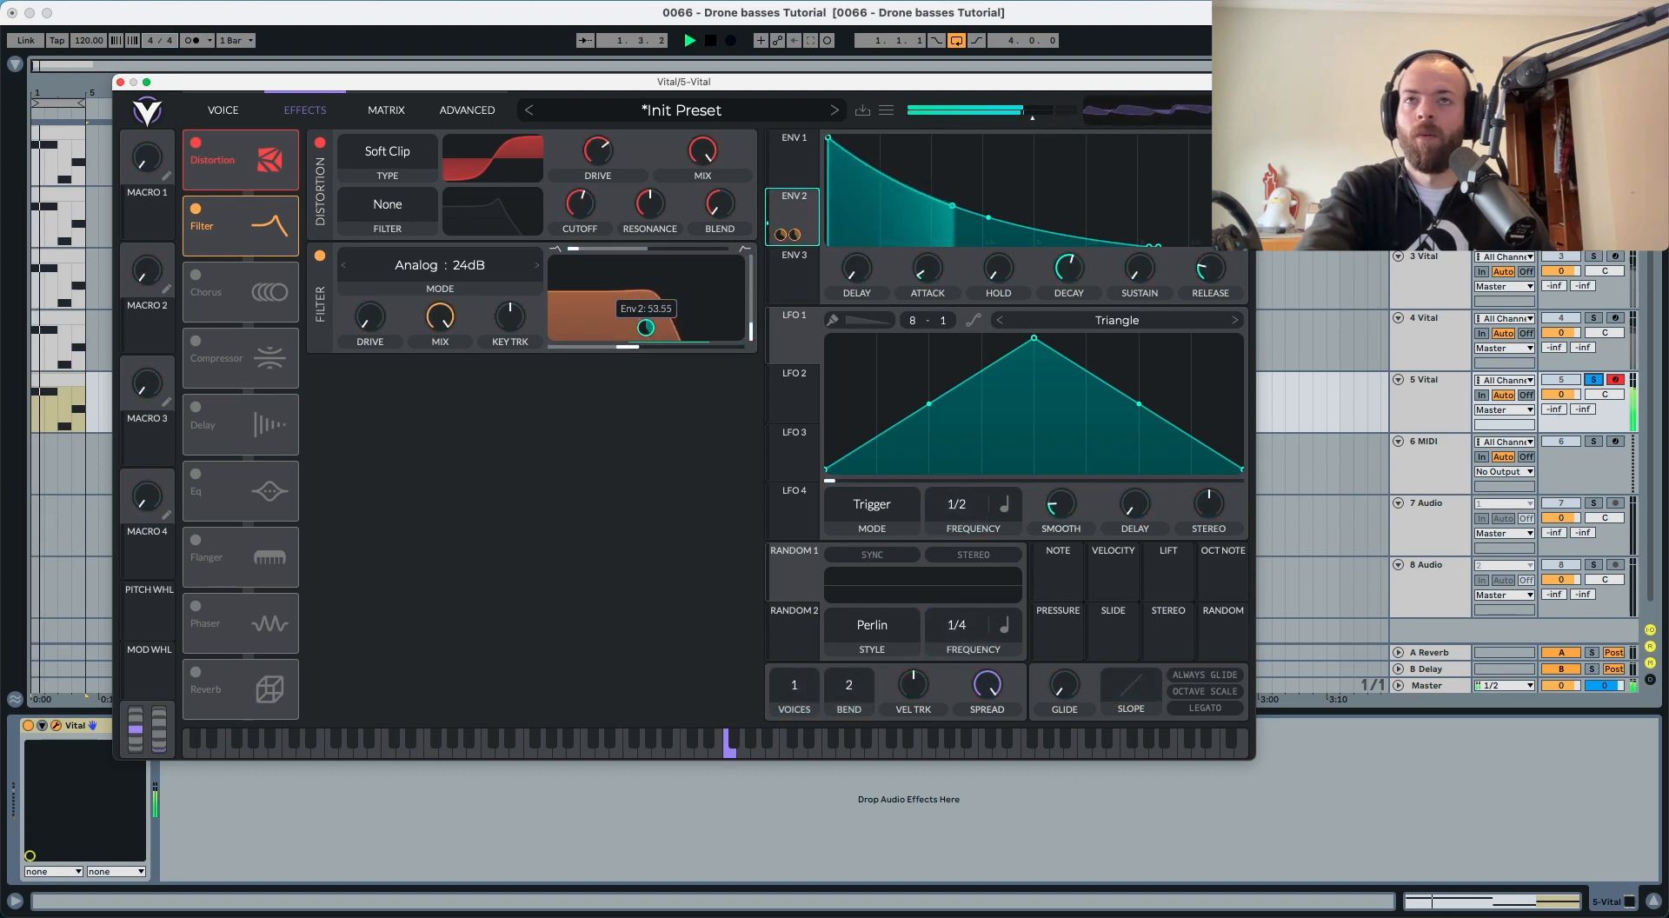
# Step: Switch the effects filter to Analog 12dB and audition the loop
pyautogui.click(345, 266)
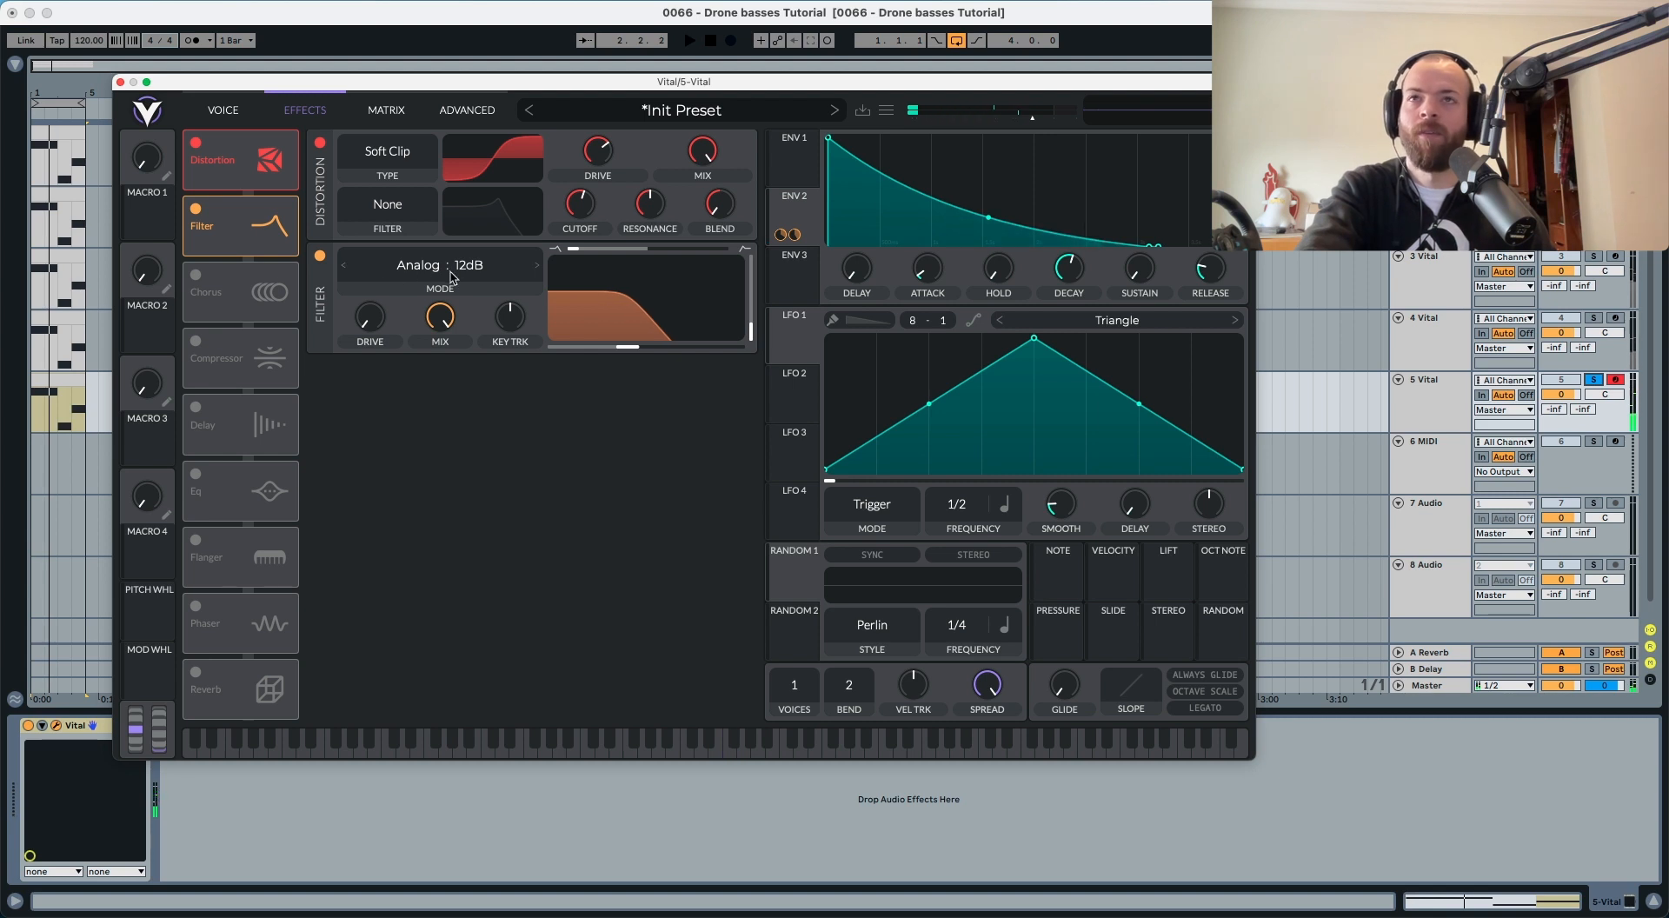
pyautogui.press('space')
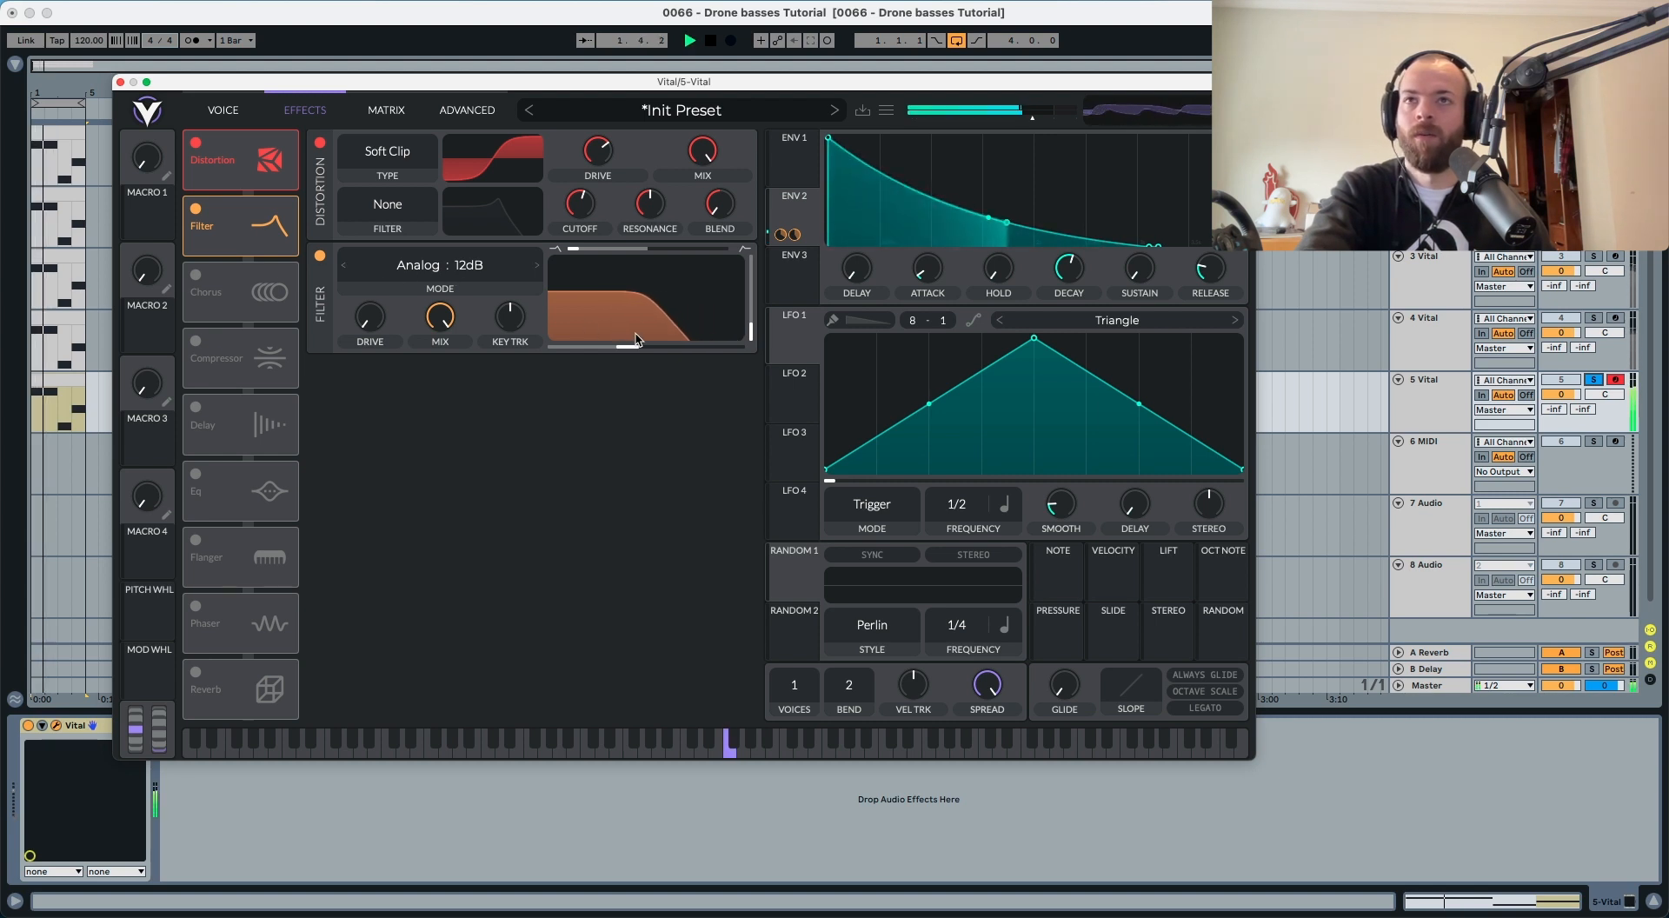
pyautogui.press('space')
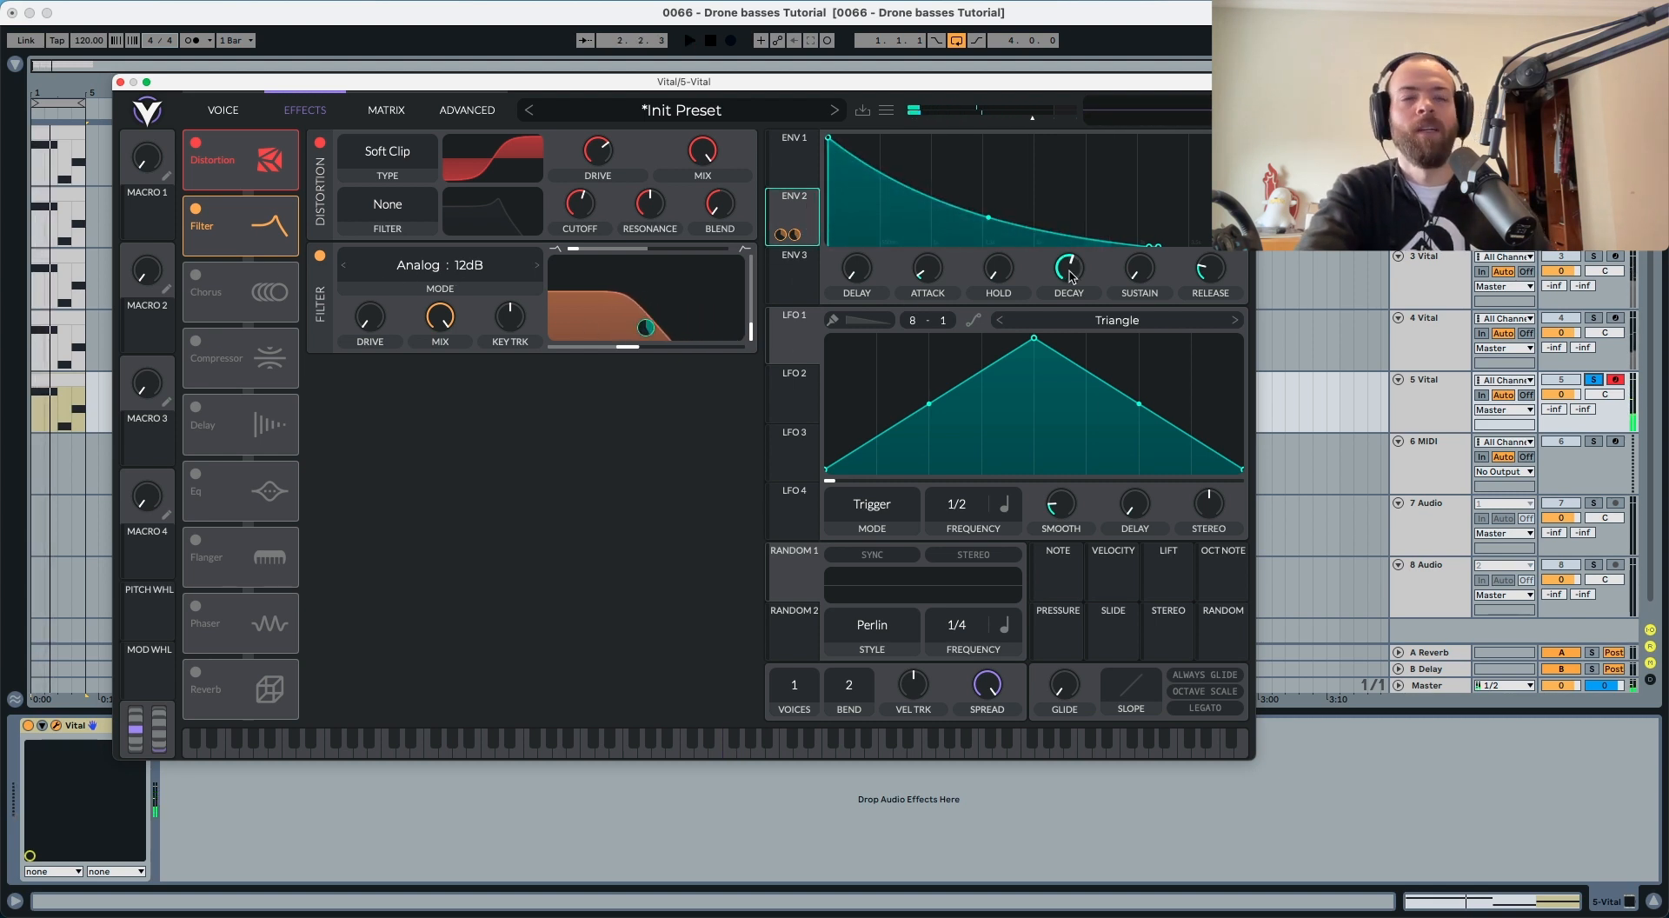
# Step: Lengthen Envelope 2's decay and audition the loop with the slower filter sweep
pyautogui.moveTo(1070, 277); pyautogui.dragTo(1076, 265)
pyautogui.press('space')
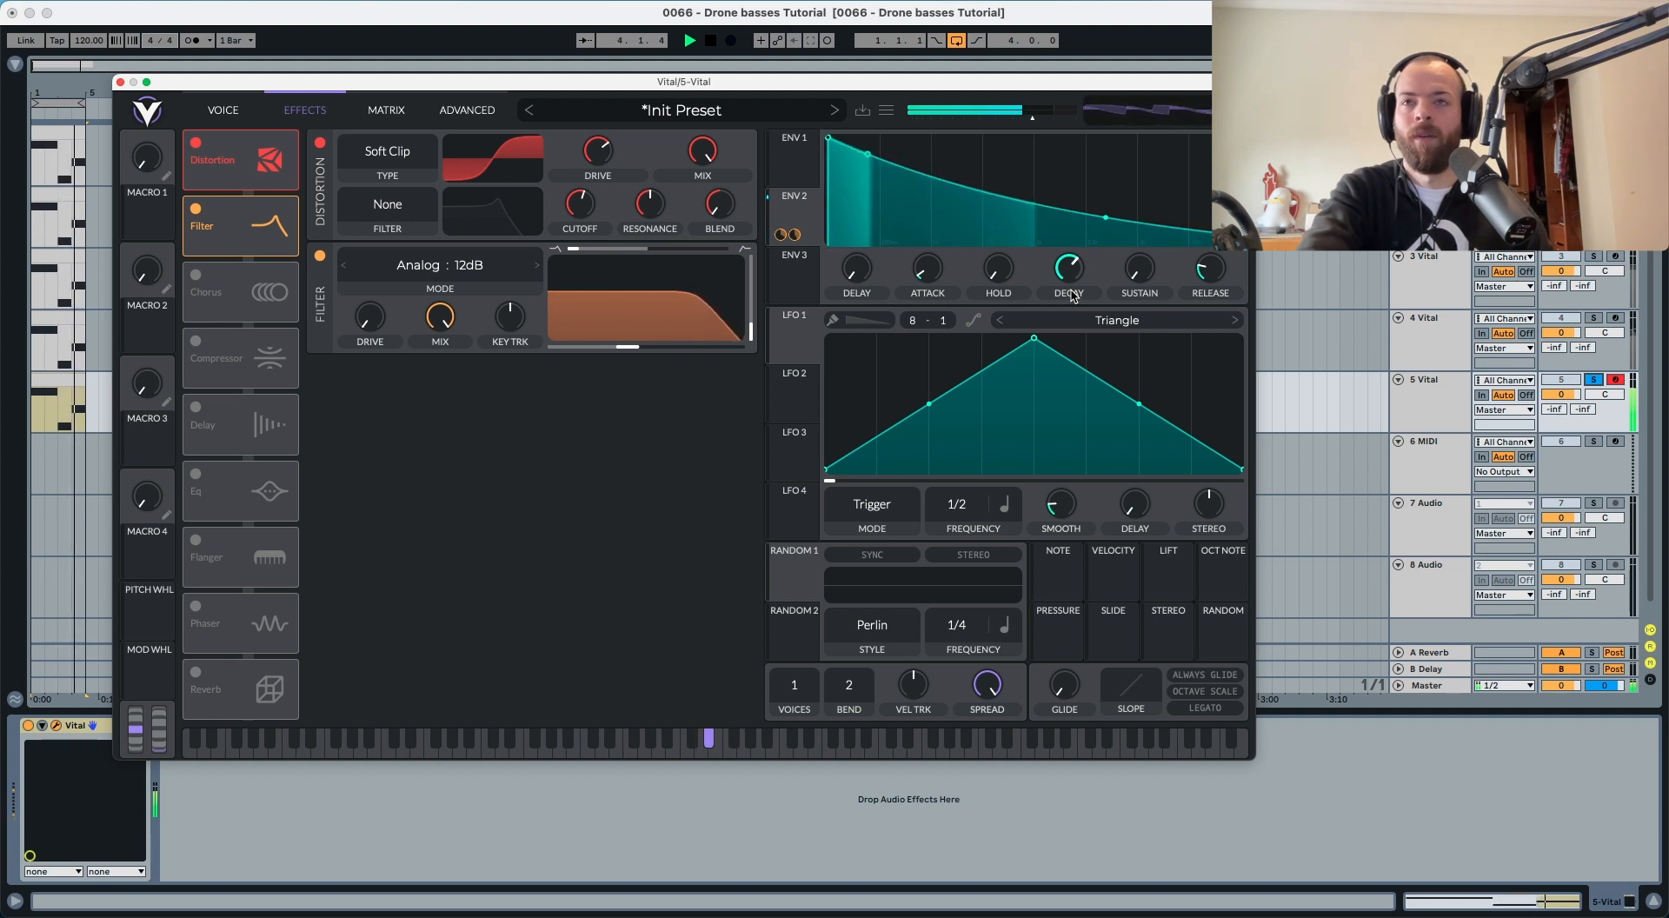
pyautogui.press('space')
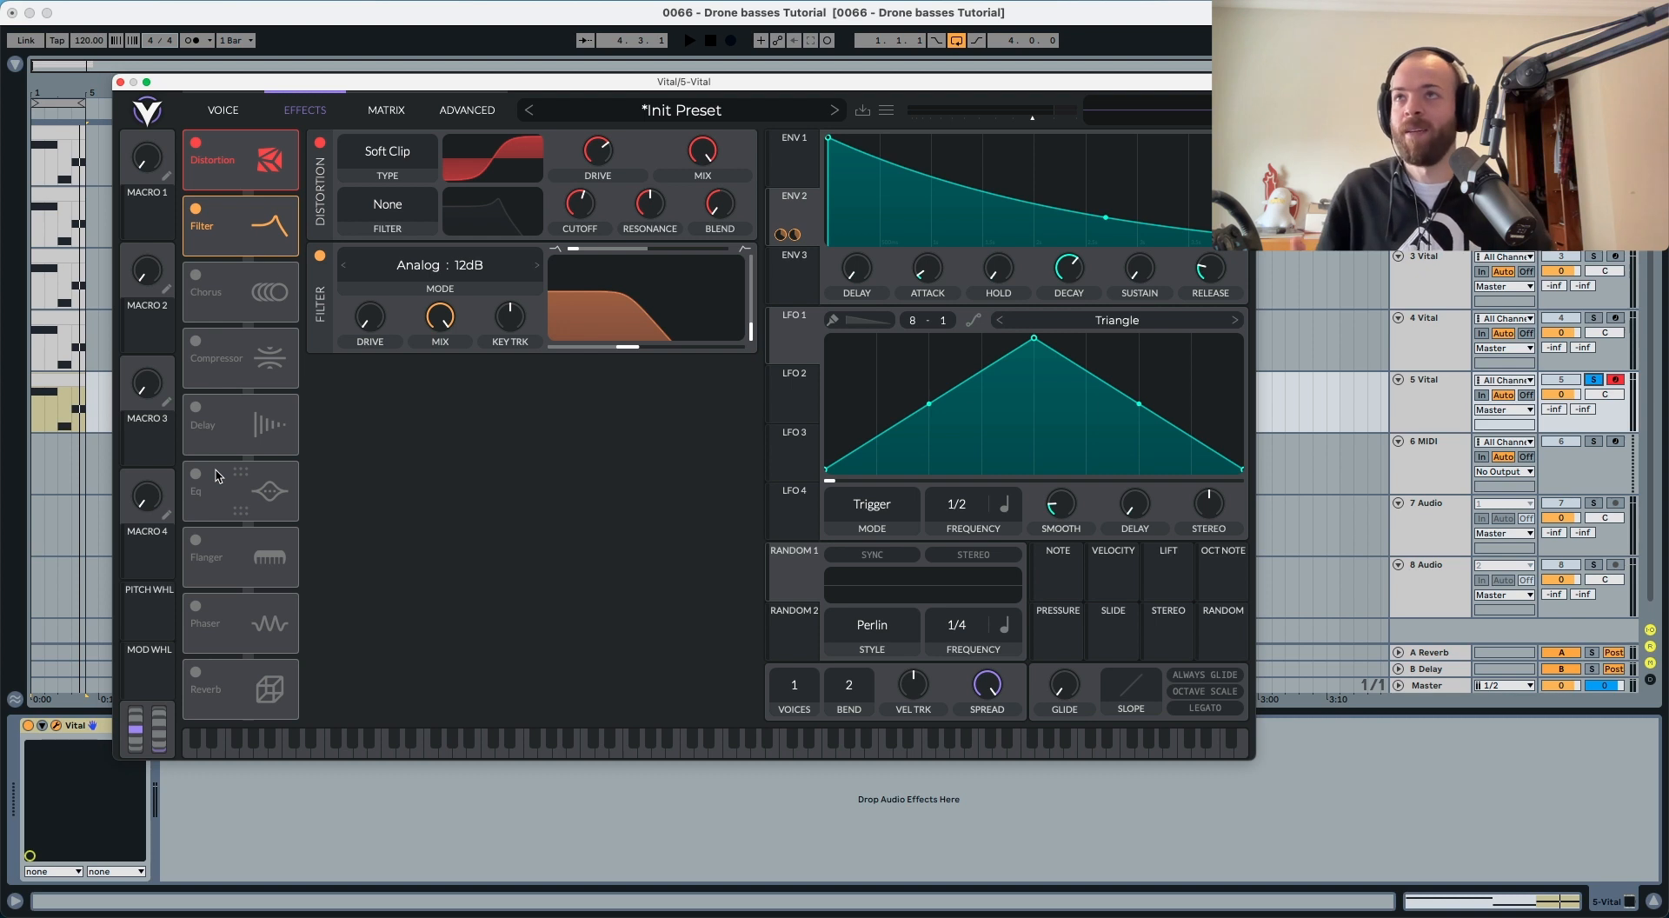
# Step: Assign Macro 1 to both of Envelope 2's filter cutoff modulation amounts
pyautogui.click(224, 110)
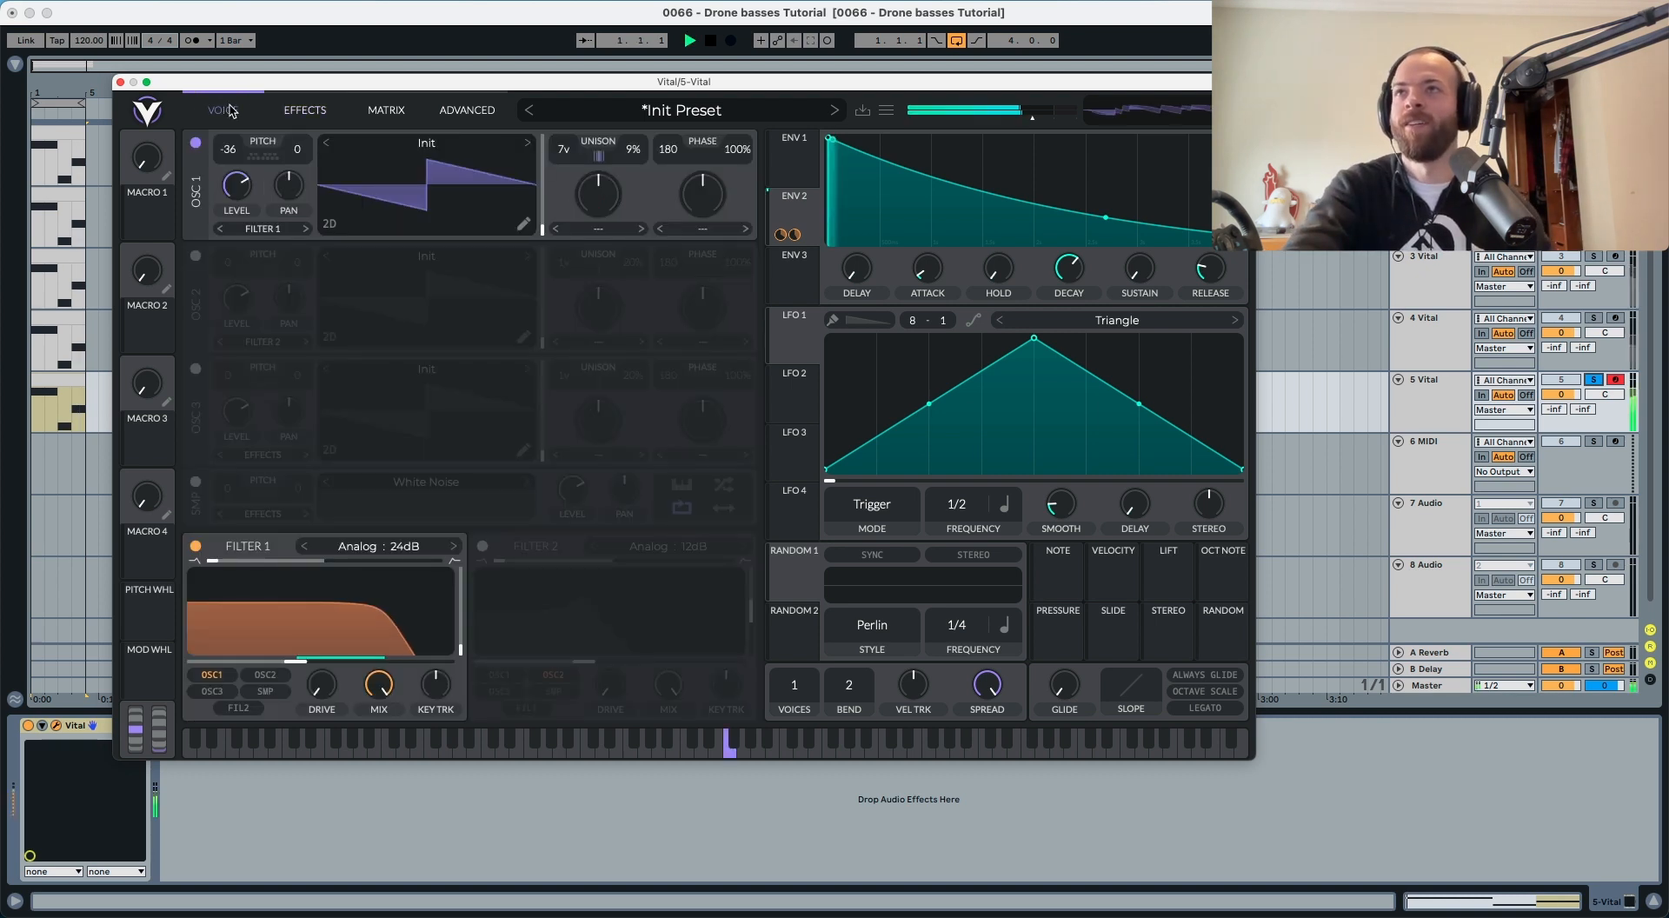
pyautogui.press('space')
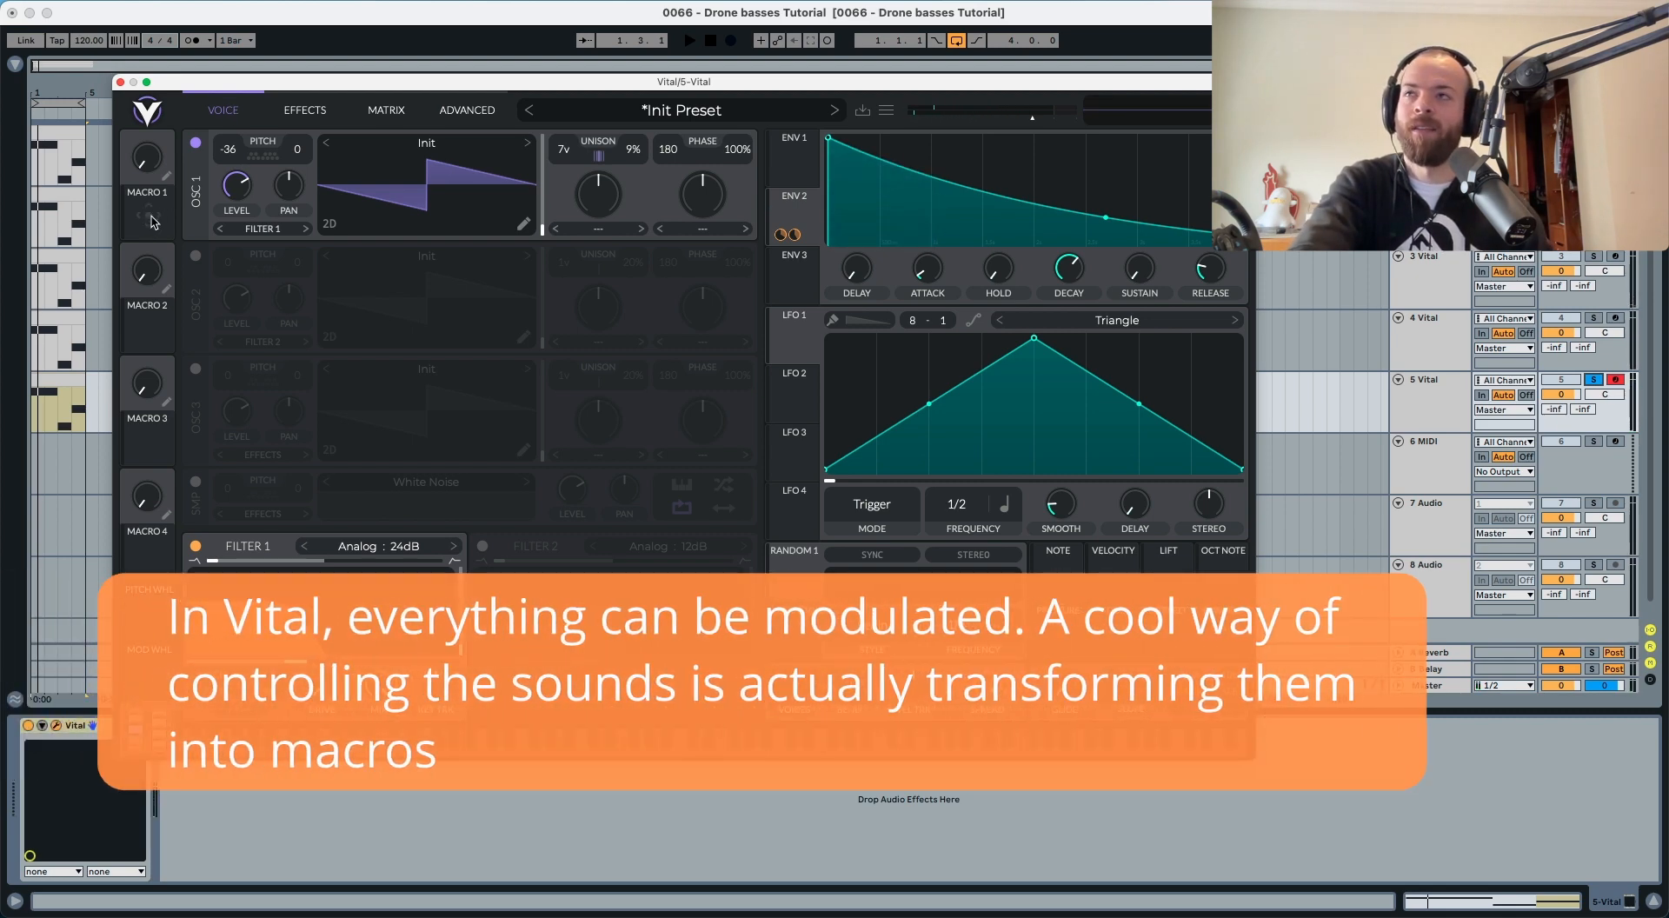
pyautogui.moveTo(149, 227); pyautogui.dragTo(291, 211)
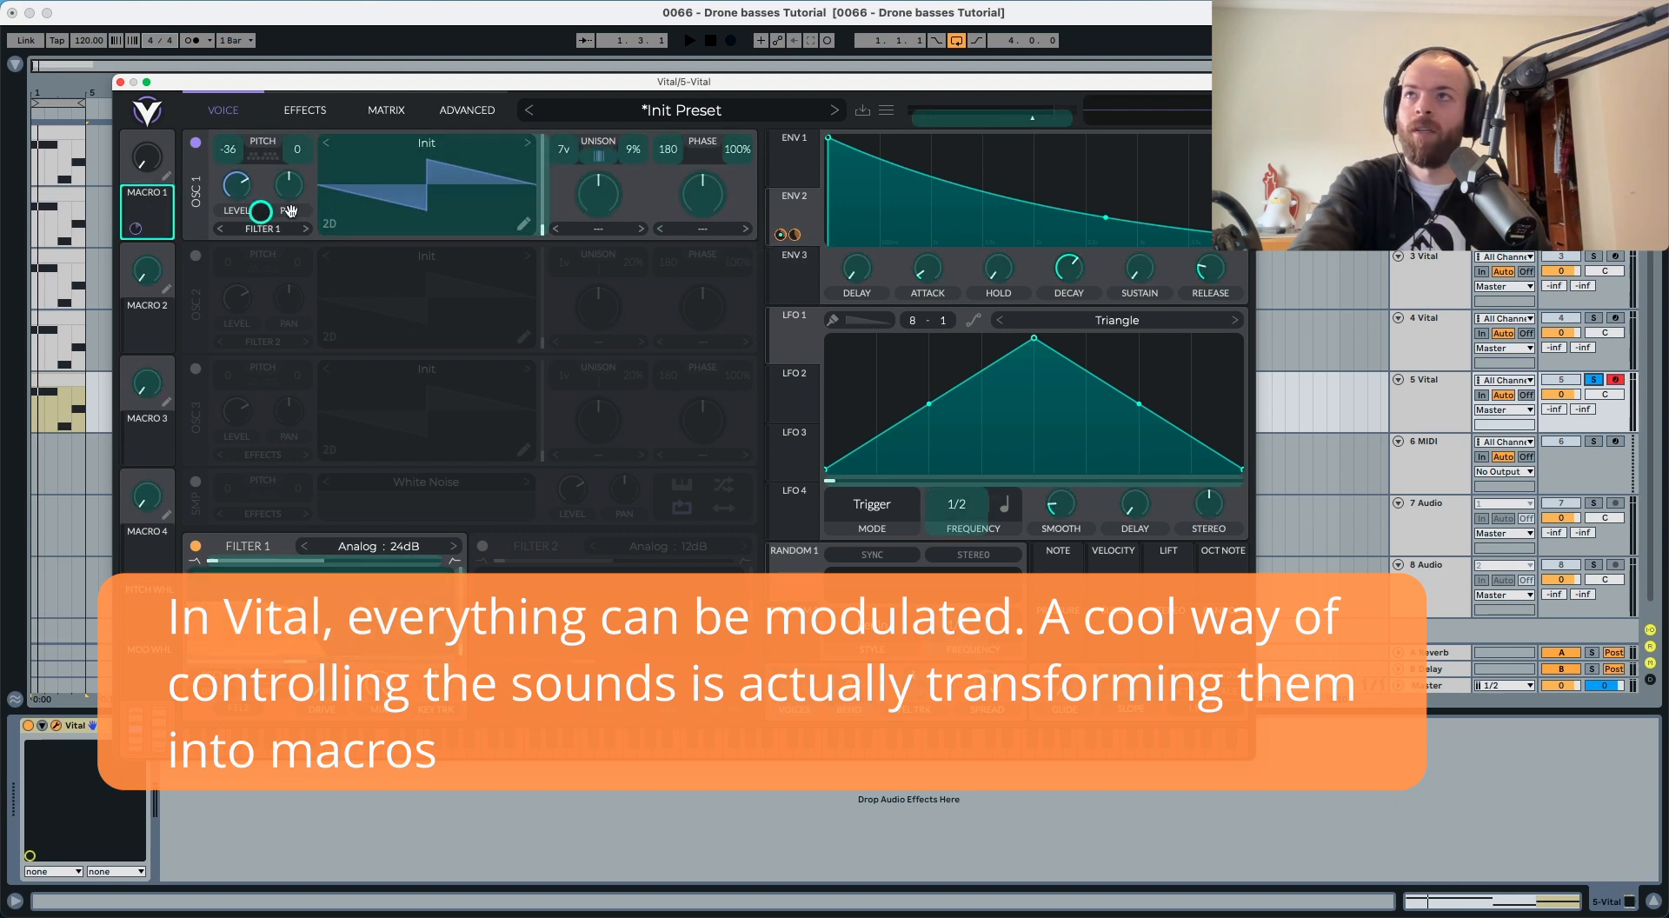
pyautogui.moveTo(791, 235); pyautogui.dragTo(793, 235)
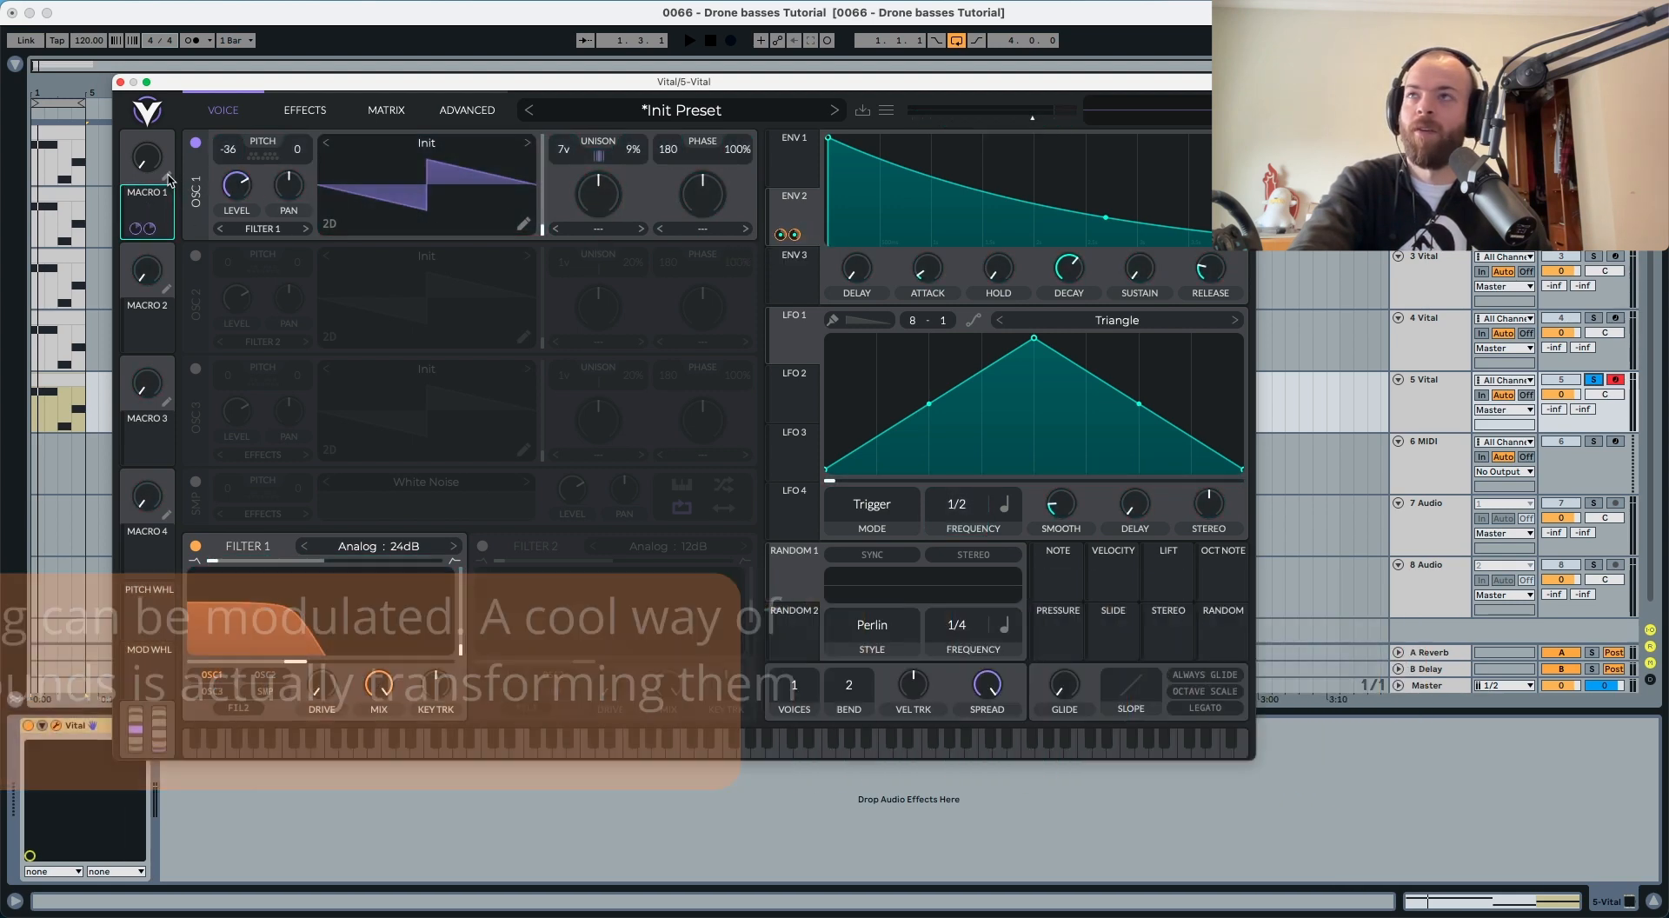
# Step: Raise Macro 1 to about 0.999 while auditioning the loop
pyautogui.moveTo(153, 174); pyautogui.dragTo(155, 124)
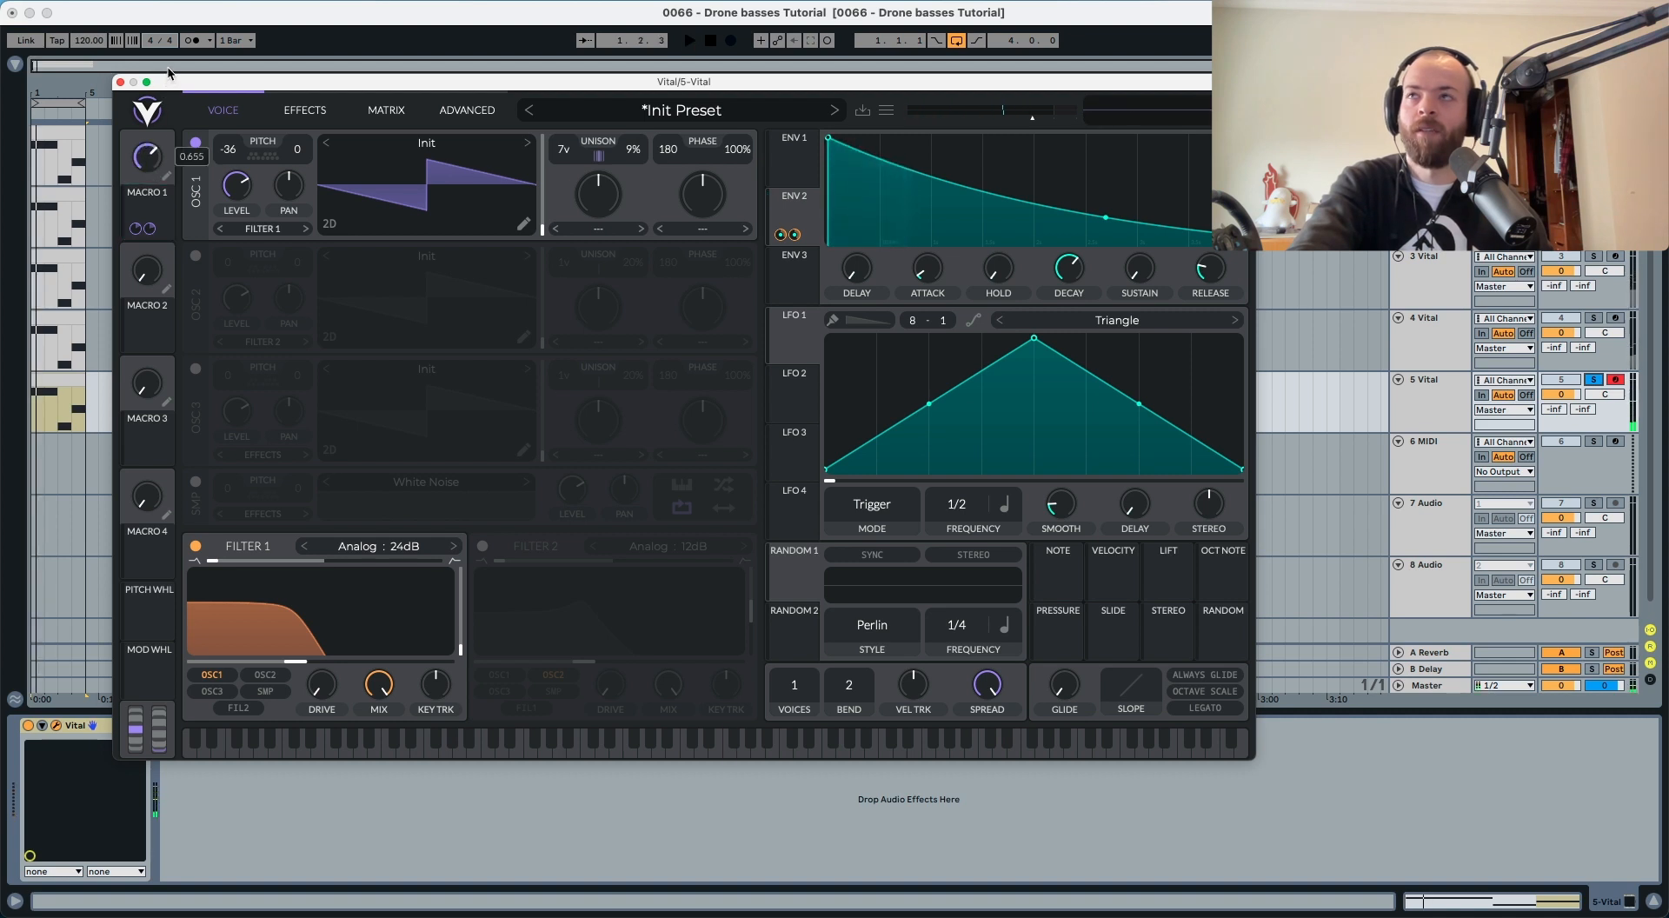
pyautogui.press('space')
pyautogui.moveTo(171, 66); pyautogui.dragTo(212, 43)
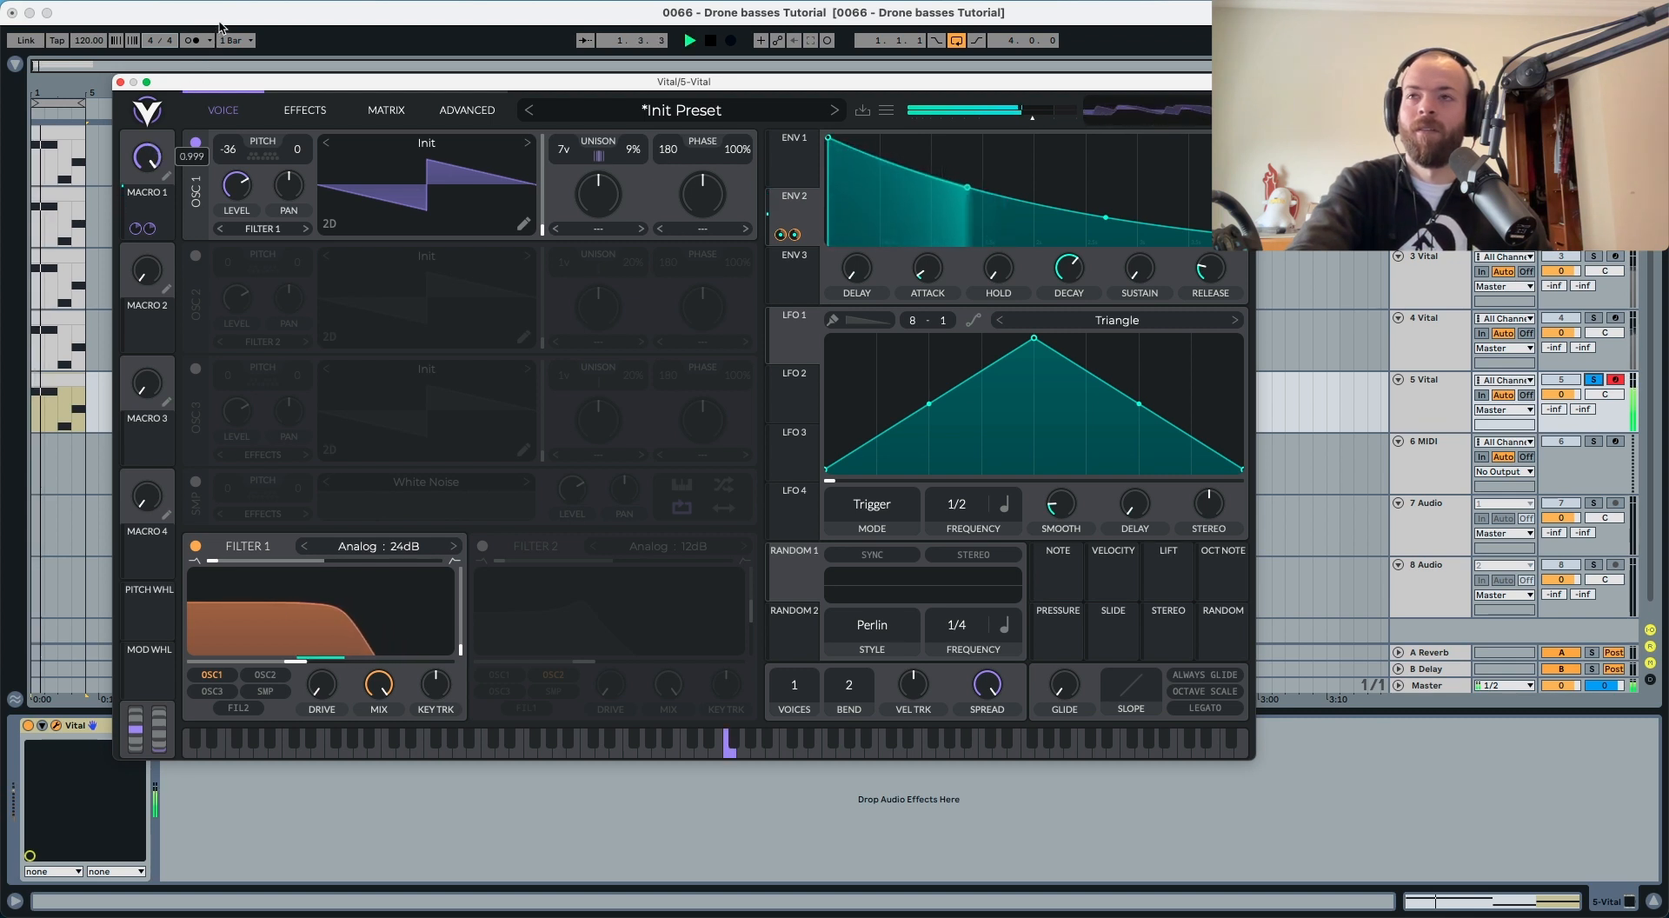
pyautogui.press('space')
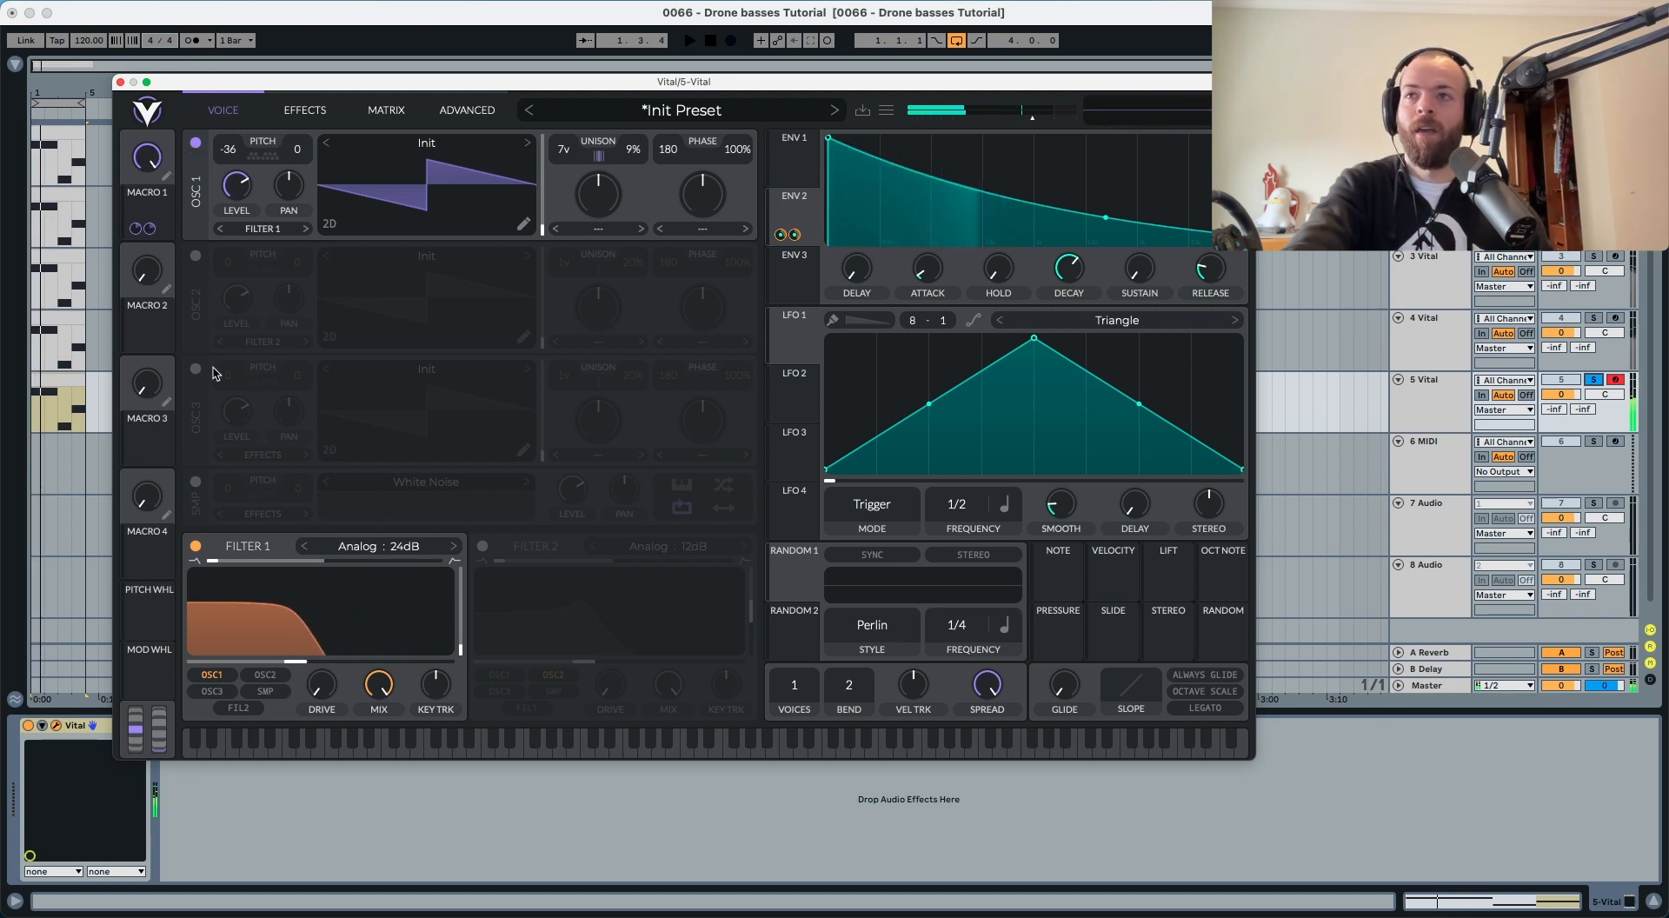
# Step: Enable the White Noise sampler at zero level and modulate its level with Envelope 2 at about 0.412
pyautogui.click(195, 482)
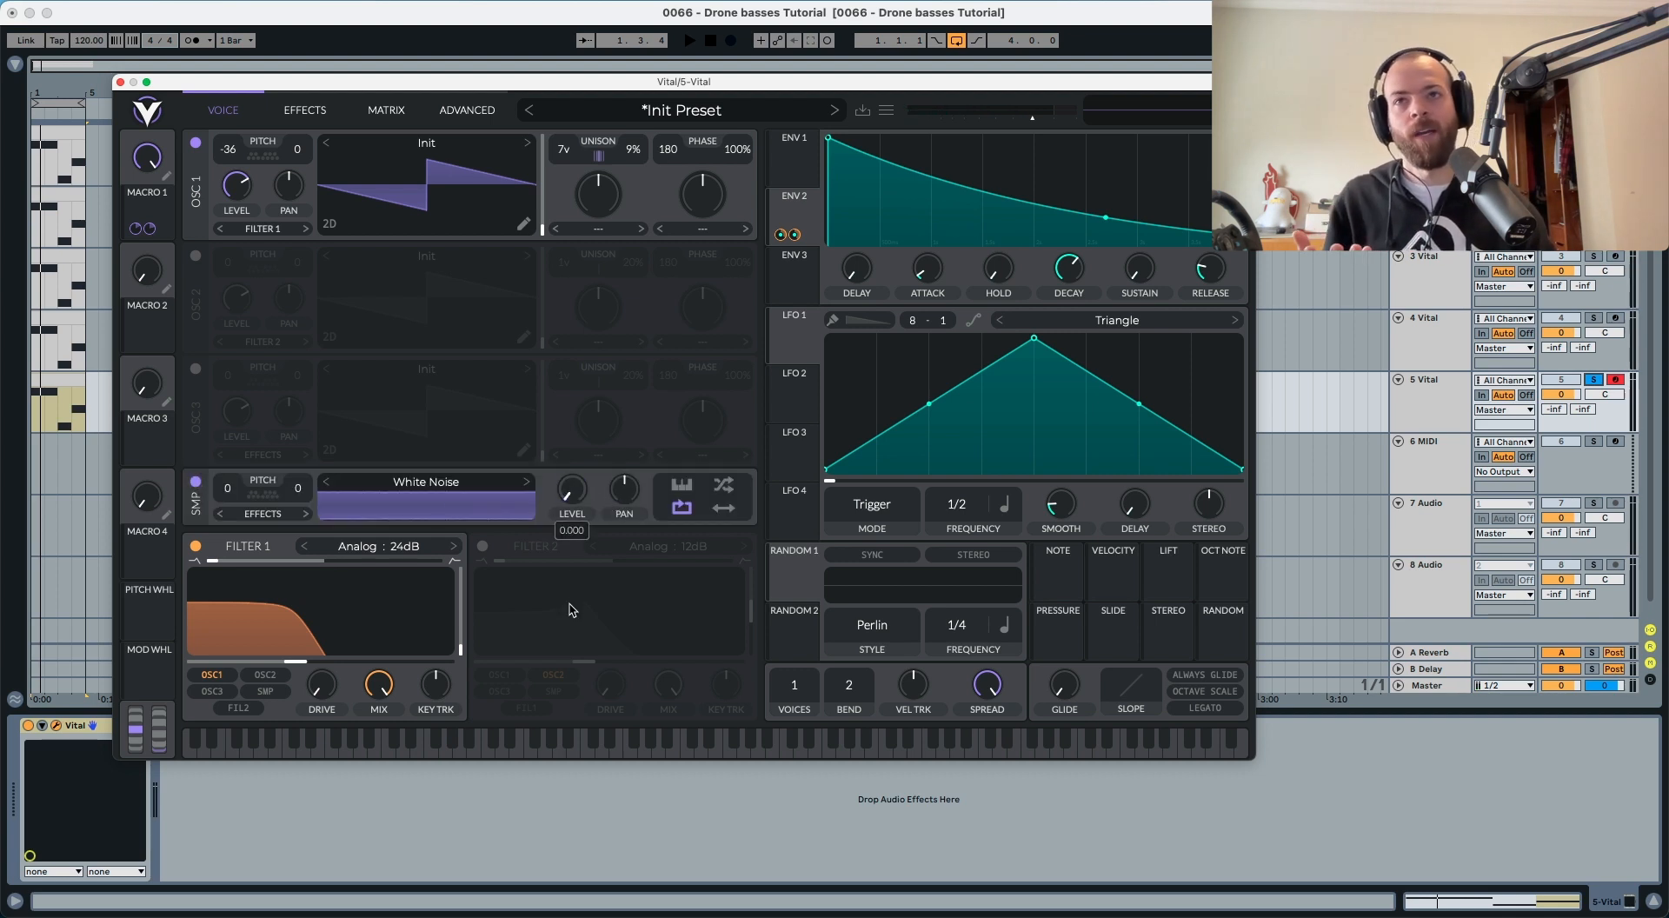
pyautogui.moveTo(796, 213); pyautogui.dragTo(572, 502)
pyautogui.moveTo(572, 529)
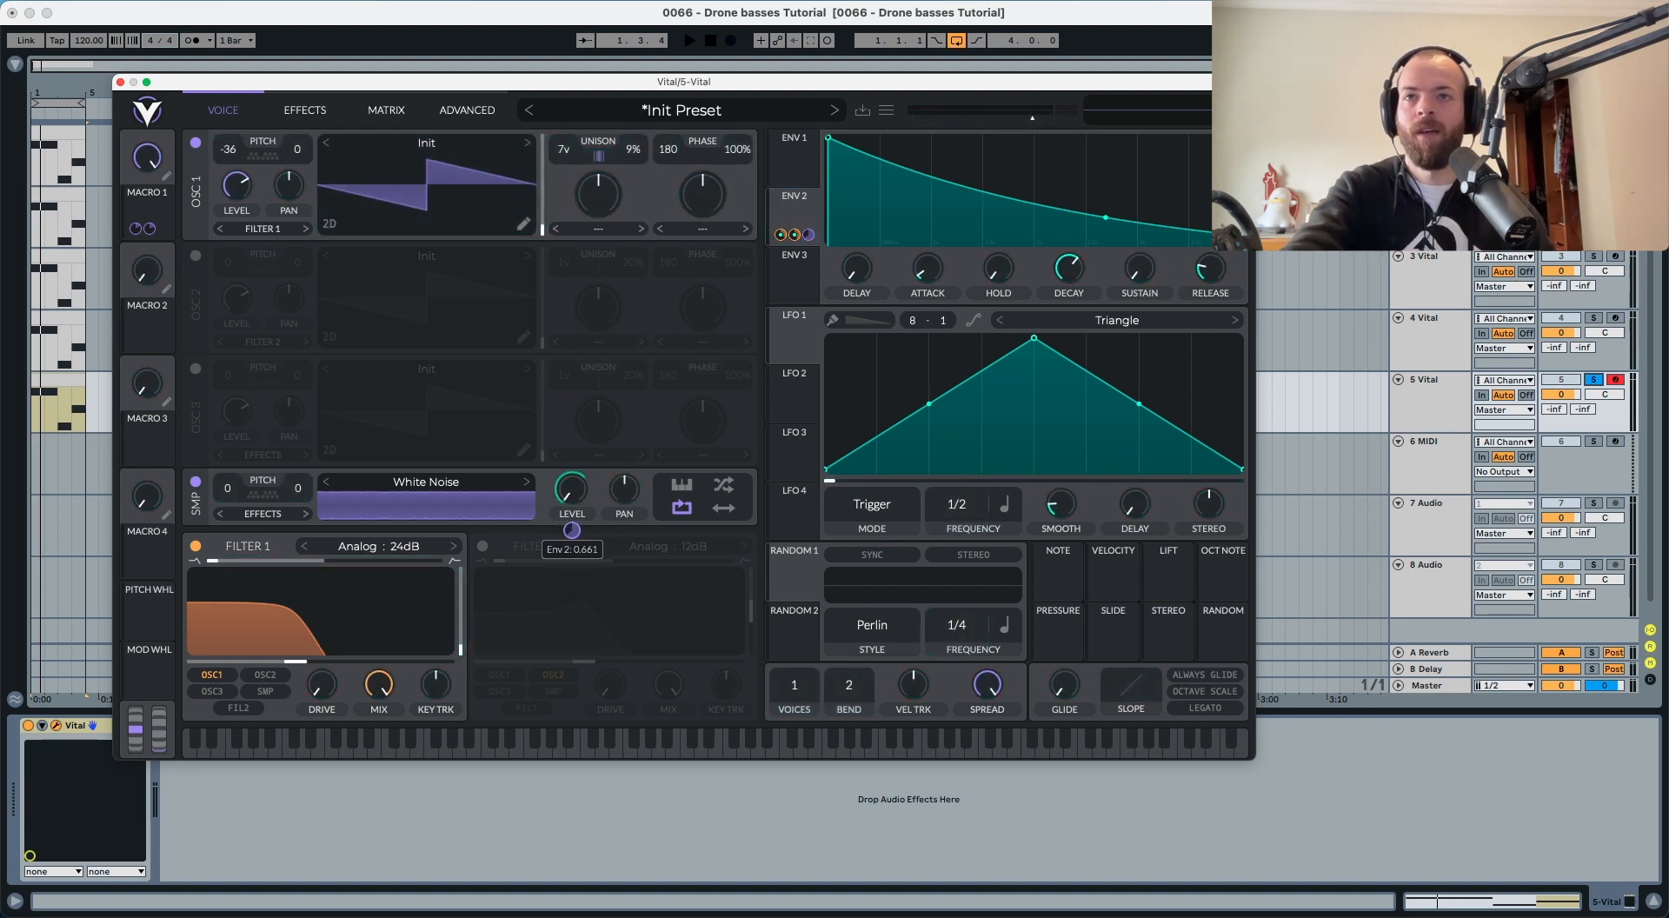
pyautogui.press('space')
pyautogui.moveTo(571, 530); pyautogui.dragTo(570, 588)
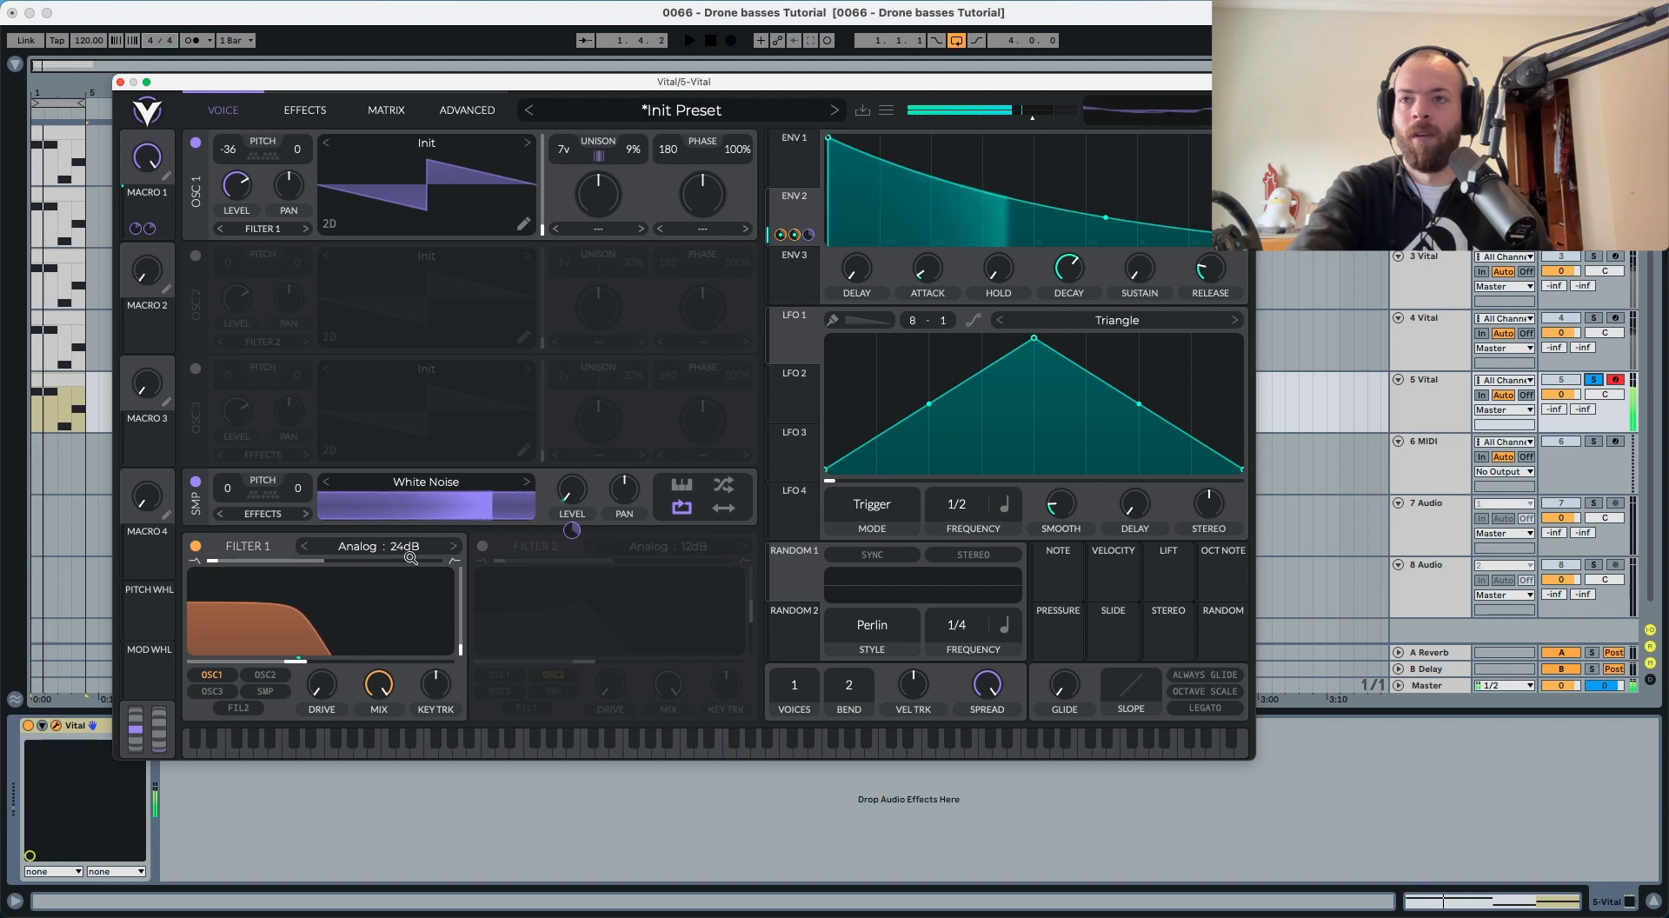
# Step: Route the White Noise sampler through Filter 1 and audition the loop
pyautogui.press('space')
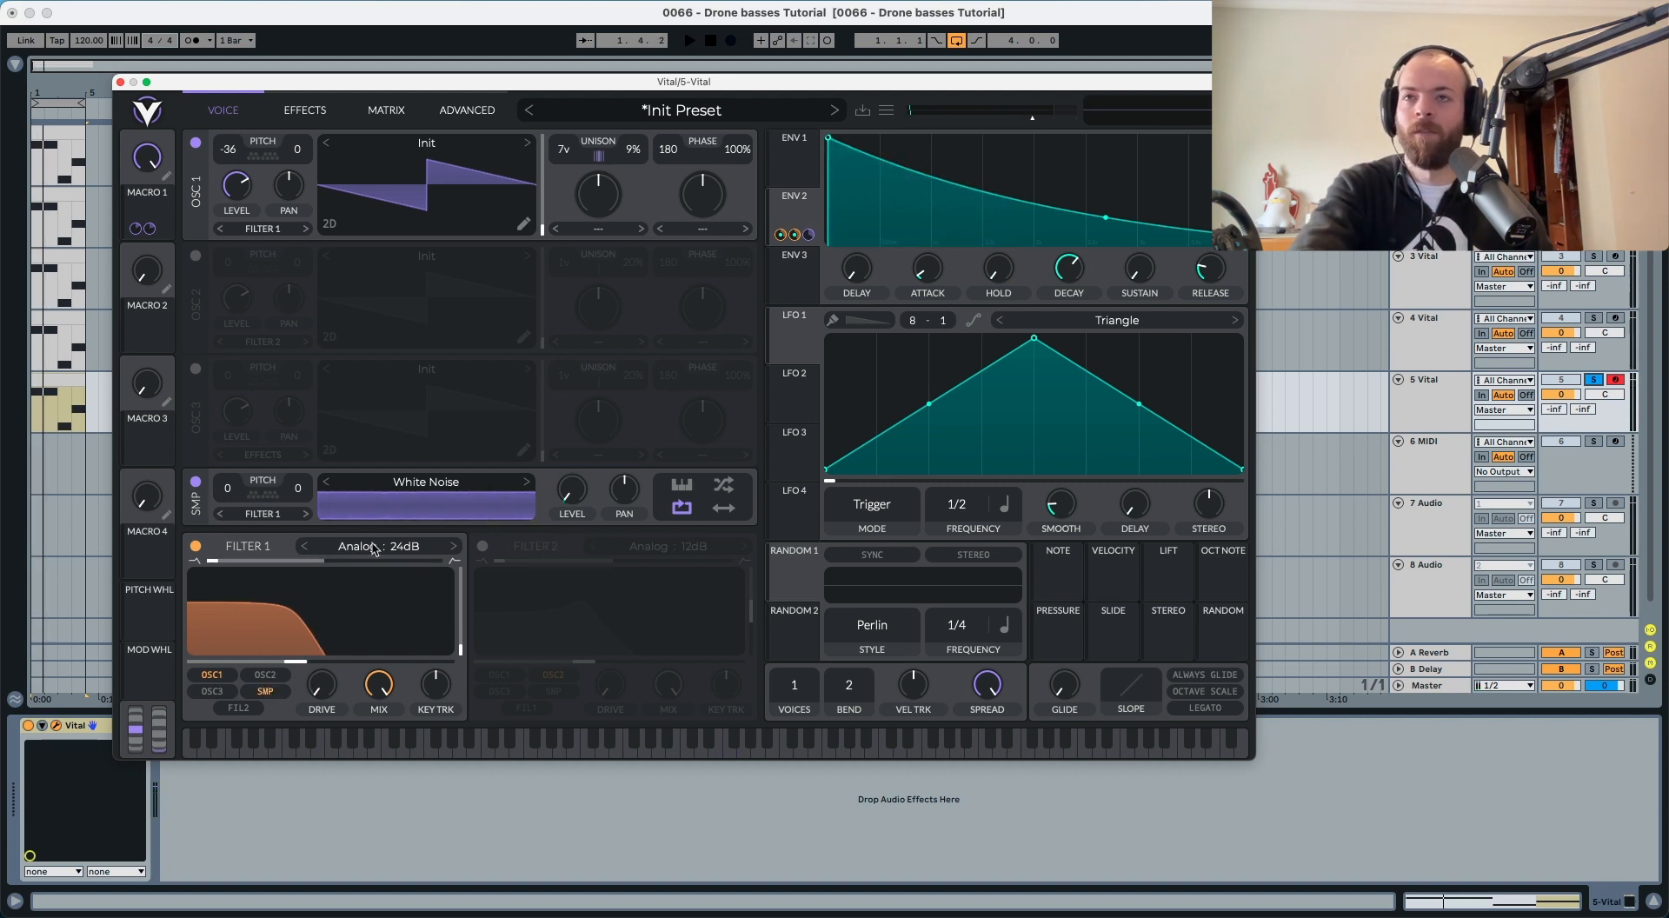
pyautogui.press('space')
pyautogui.moveTo(571, 529)
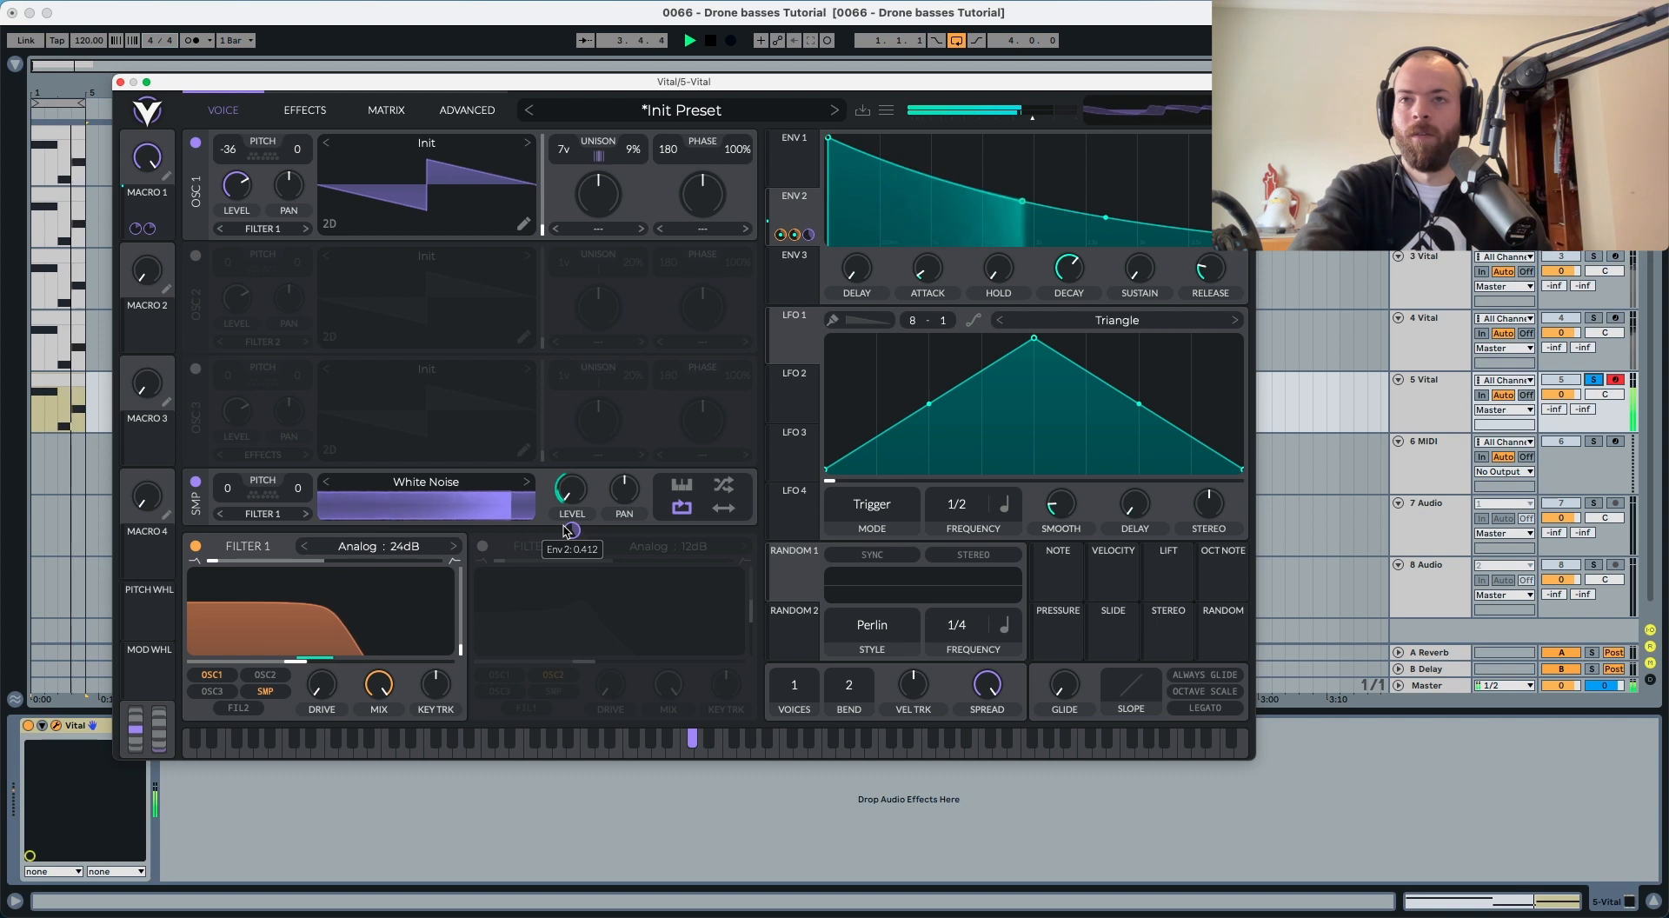
pyautogui.press('space')
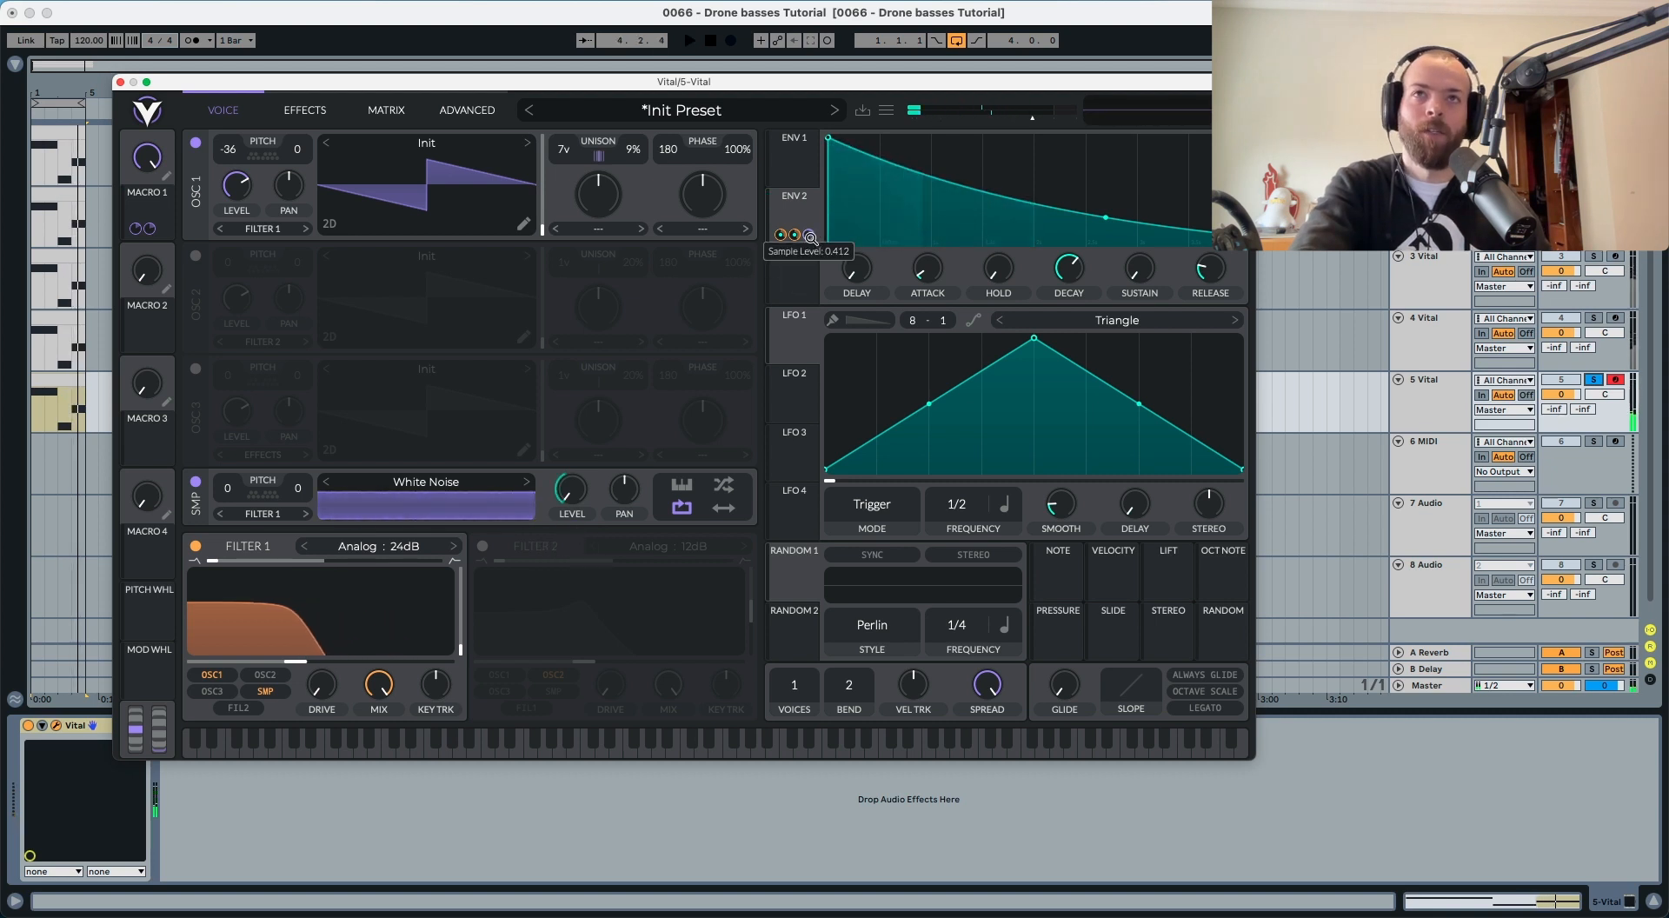
# Step: Replace Envelope 2's modulation of the White Noise level with Envelope 3
pyautogui.rightClick(810, 237)
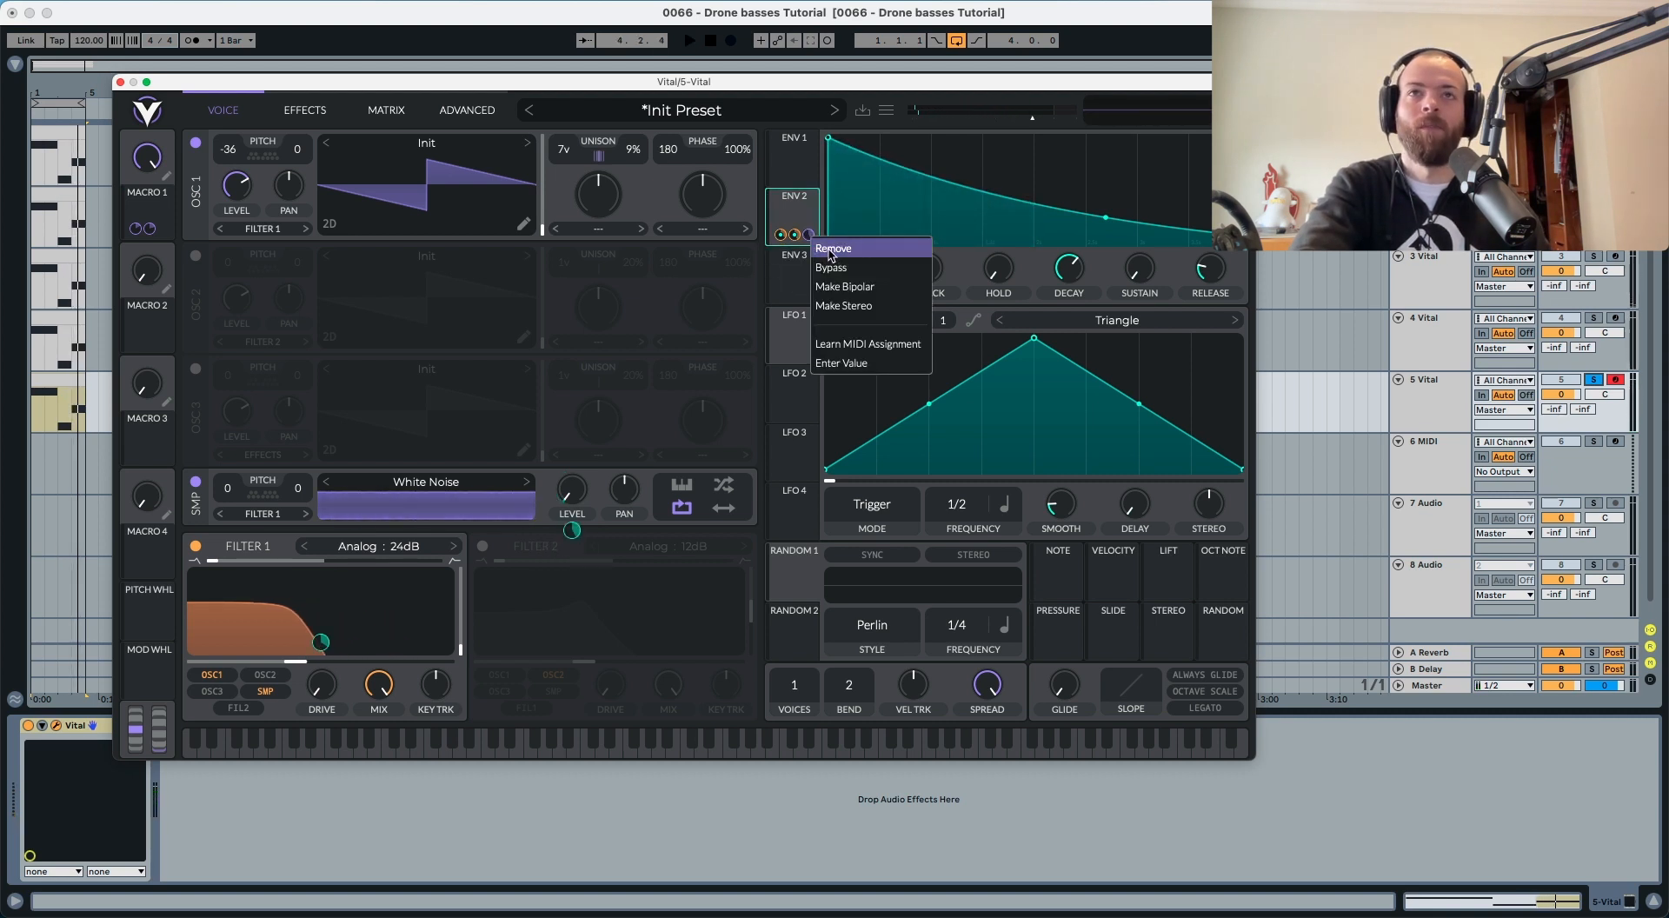
pyautogui.click(831, 249)
pyautogui.click(796, 257)
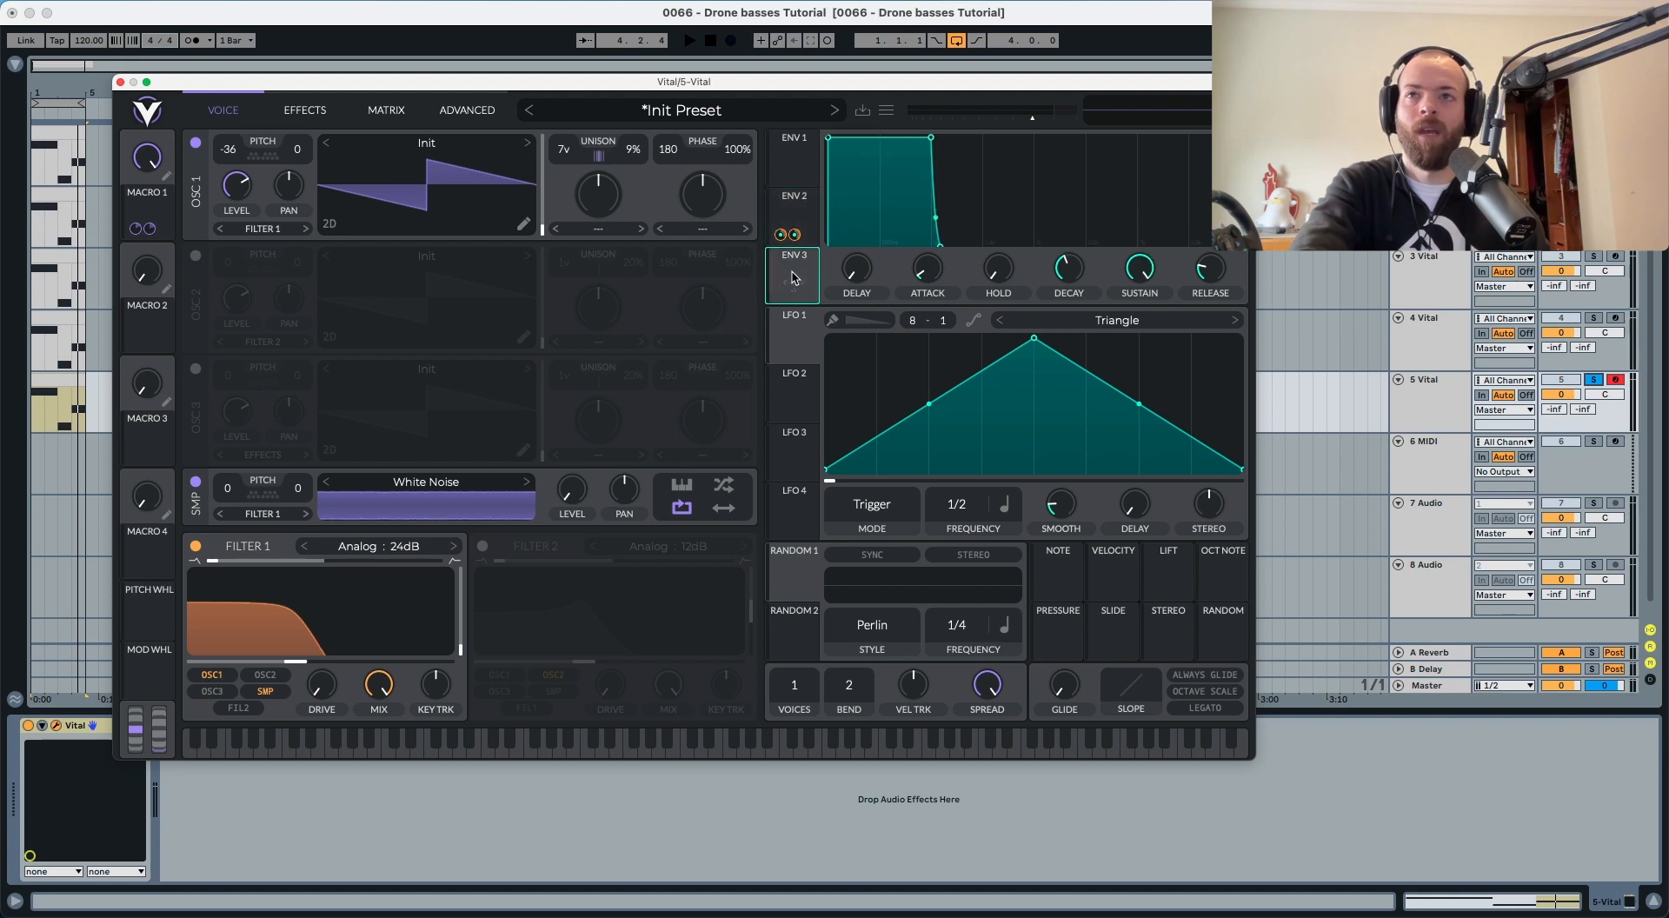
pyautogui.moveTo(793, 278); pyautogui.dragTo(569, 521)
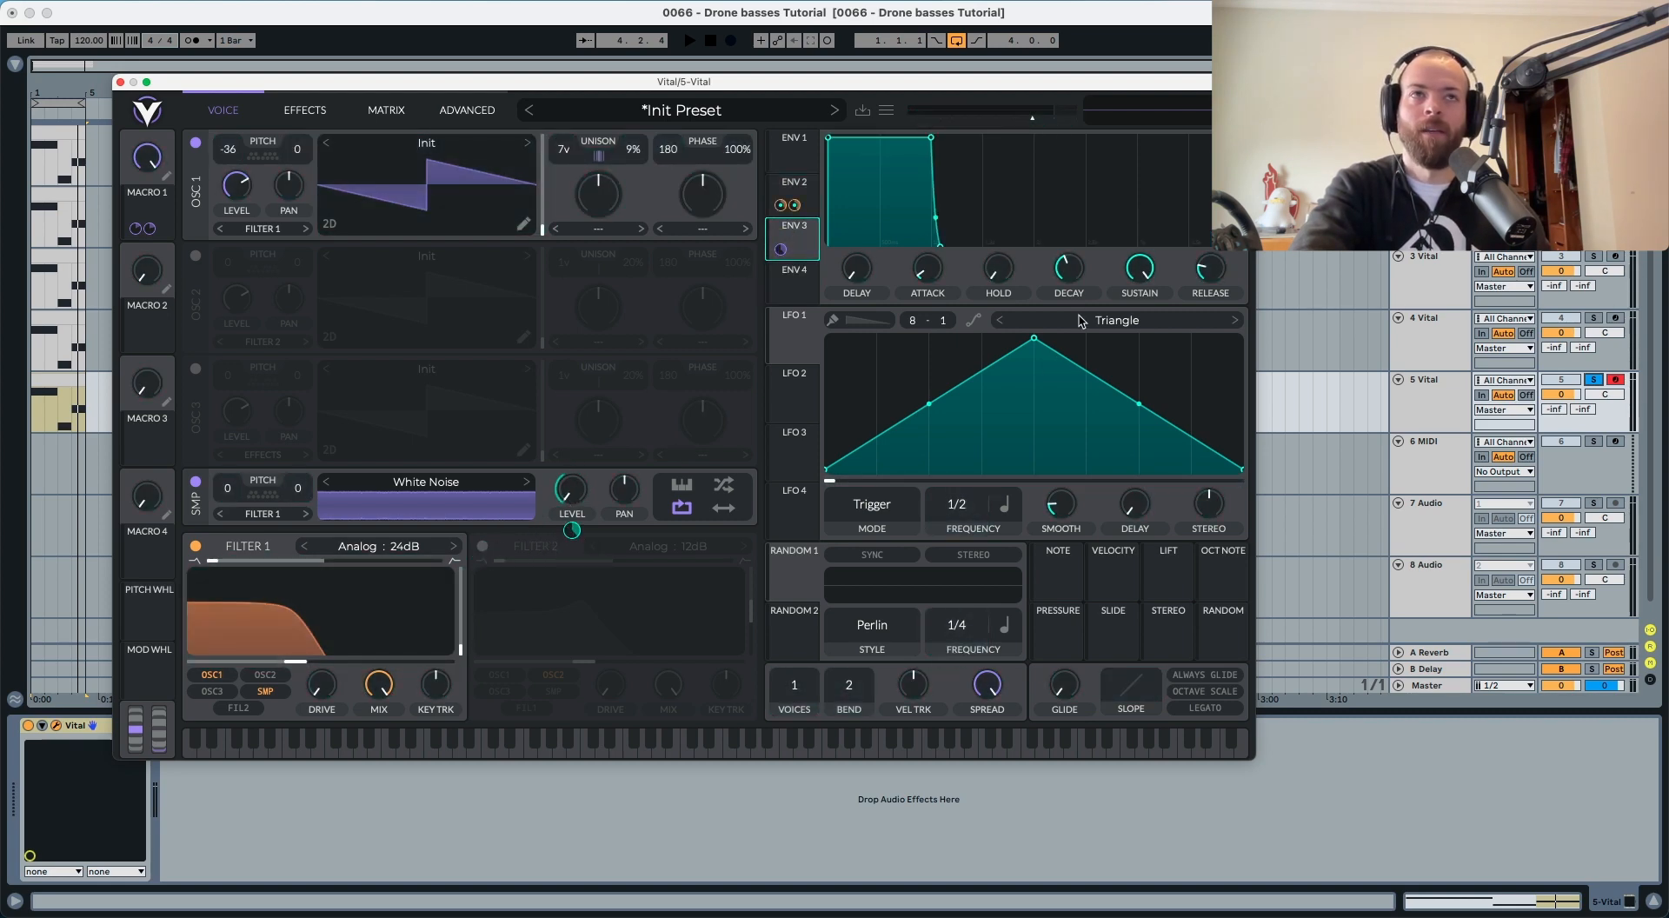
# Step: Set Envelope 3's sustain to zero and its decay to about 11.23 secs, and audition the loop
pyautogui.moveTo(1128, 283); pyautogui.dragTo(1093, 419)
pyautogui.moveTo(1074, 283); pyautogui.dragTo(1083, 228)
pyautogui.press('space')
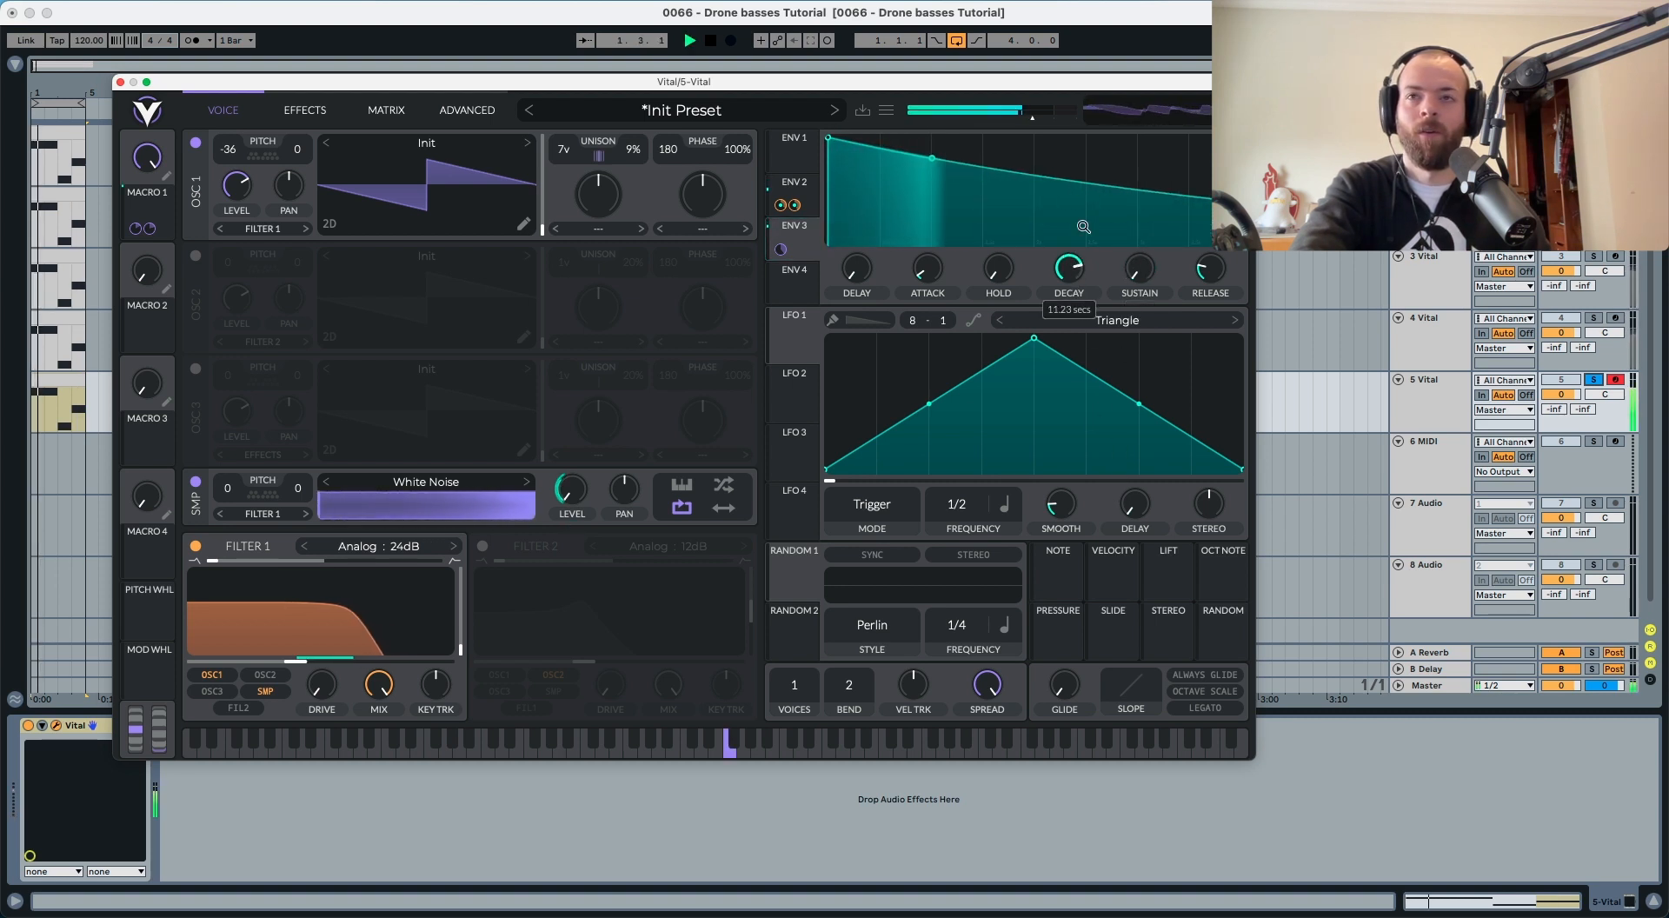
pyautogui.press('space')
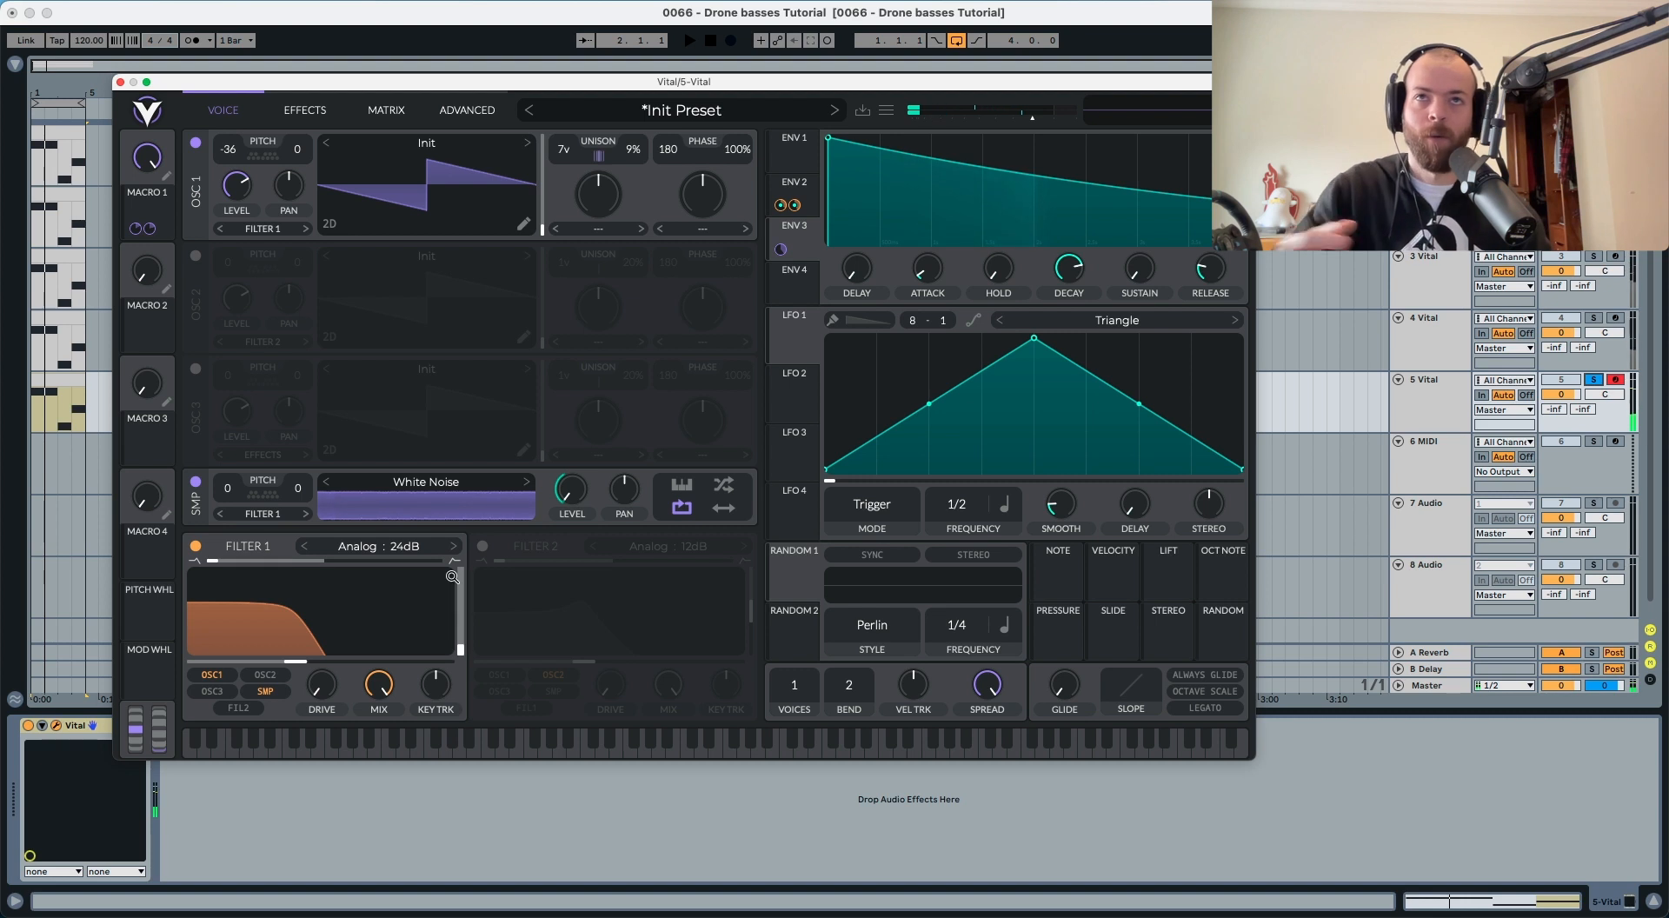
# Step: Show Envelope 2's settings and audition the loop
pyautogui.click(797, 193)
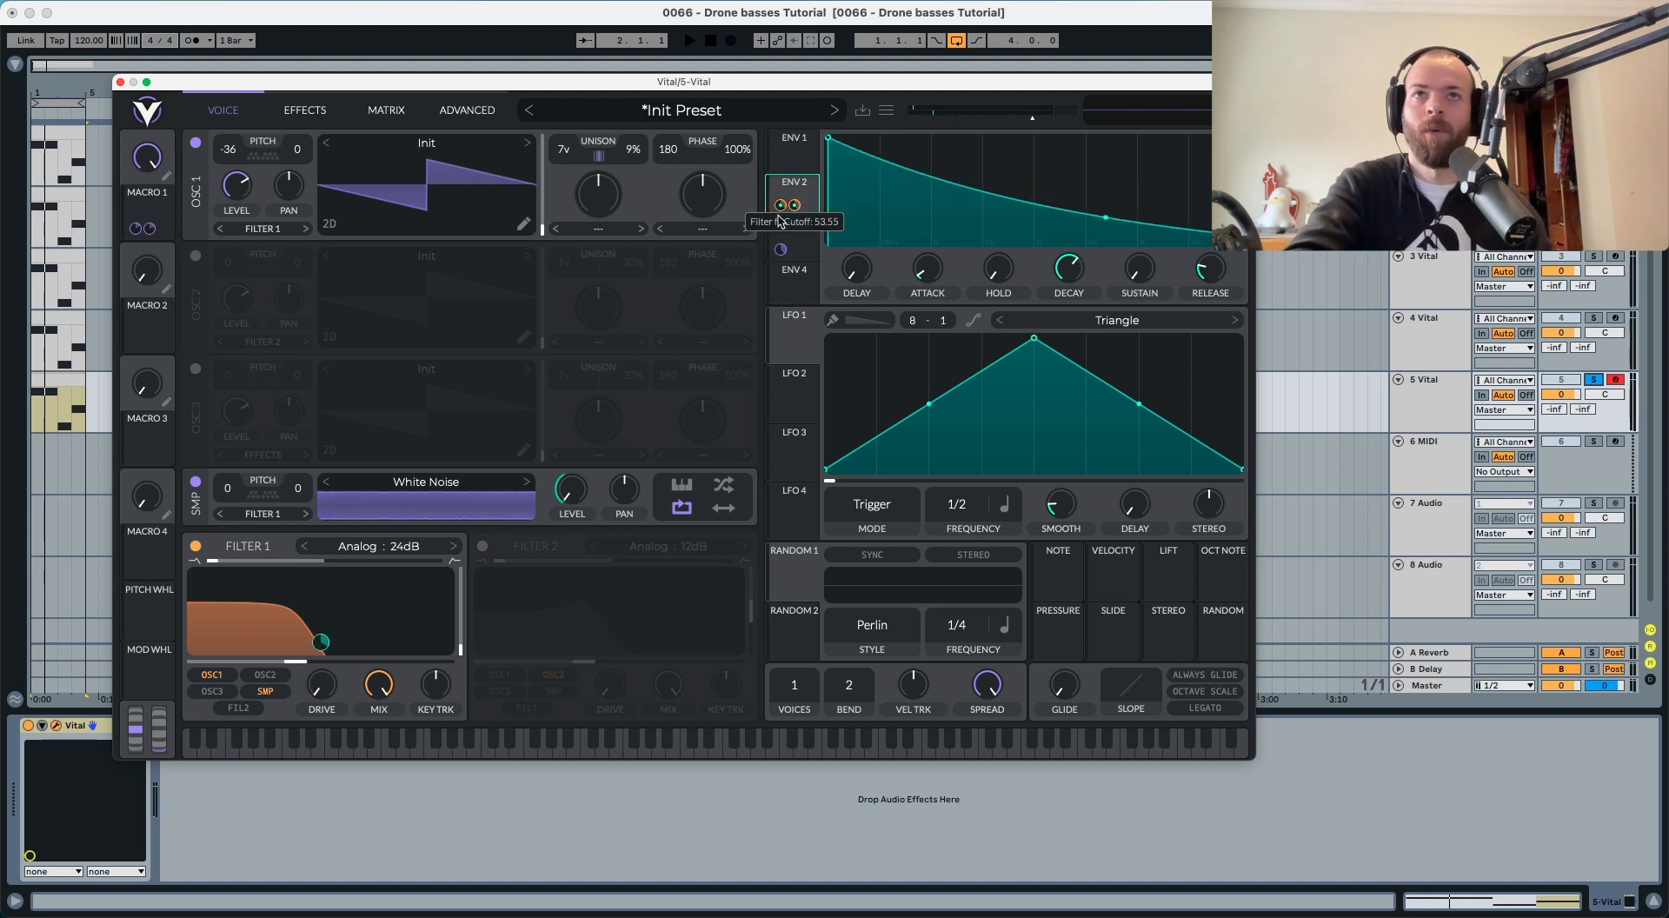
pyautogui.press('space')
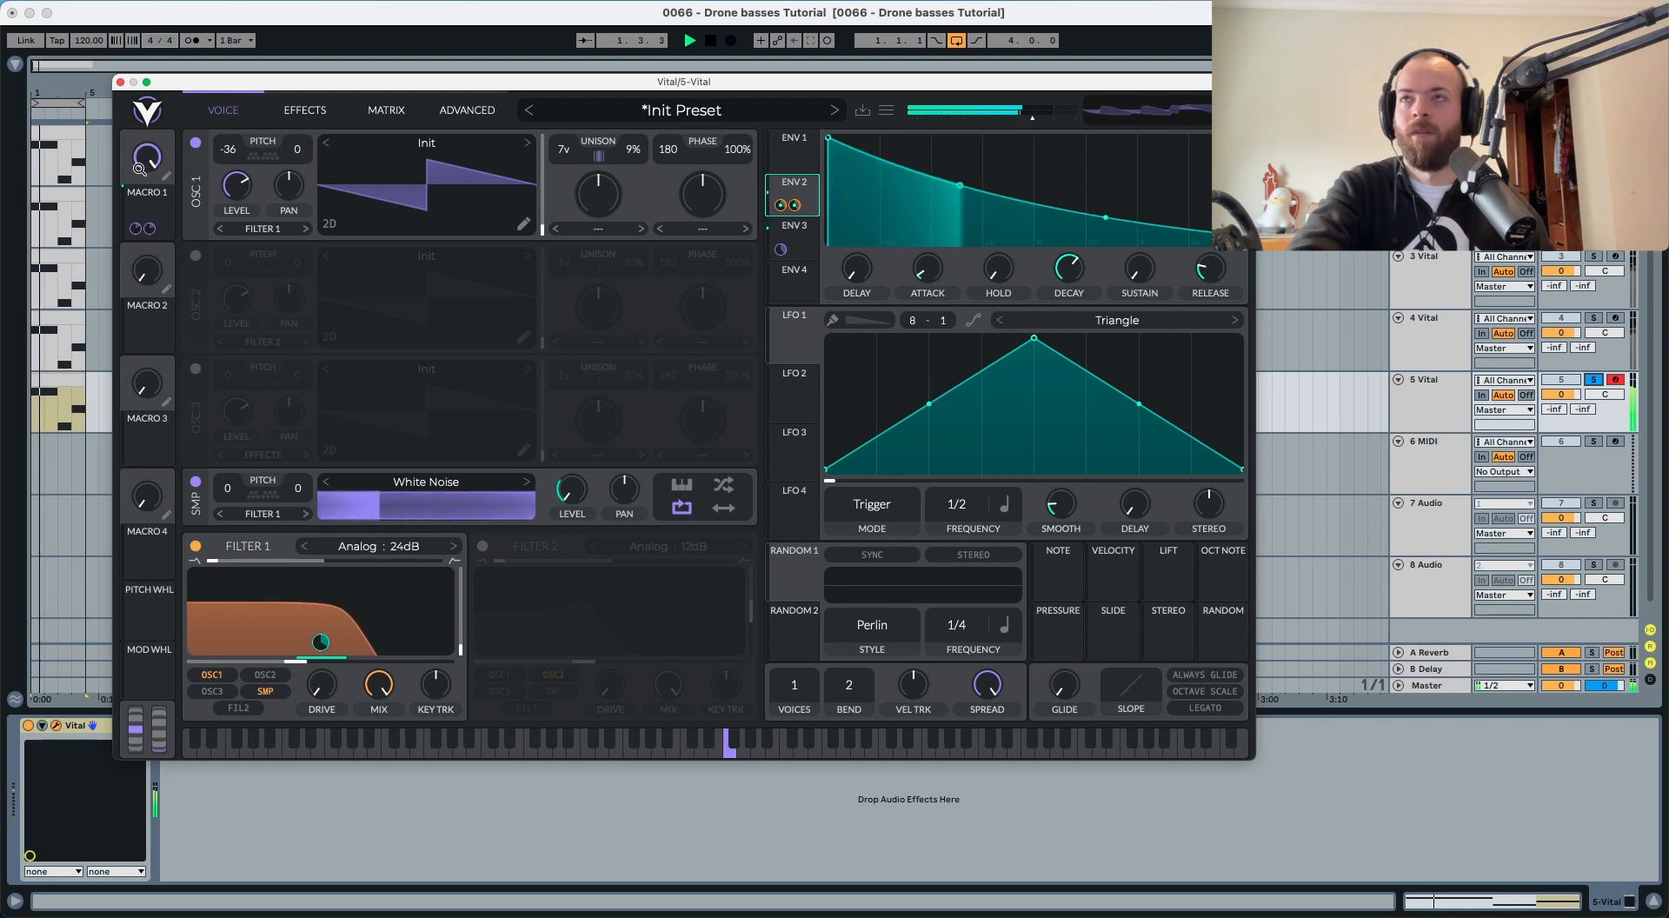
pyautogui.press('space')
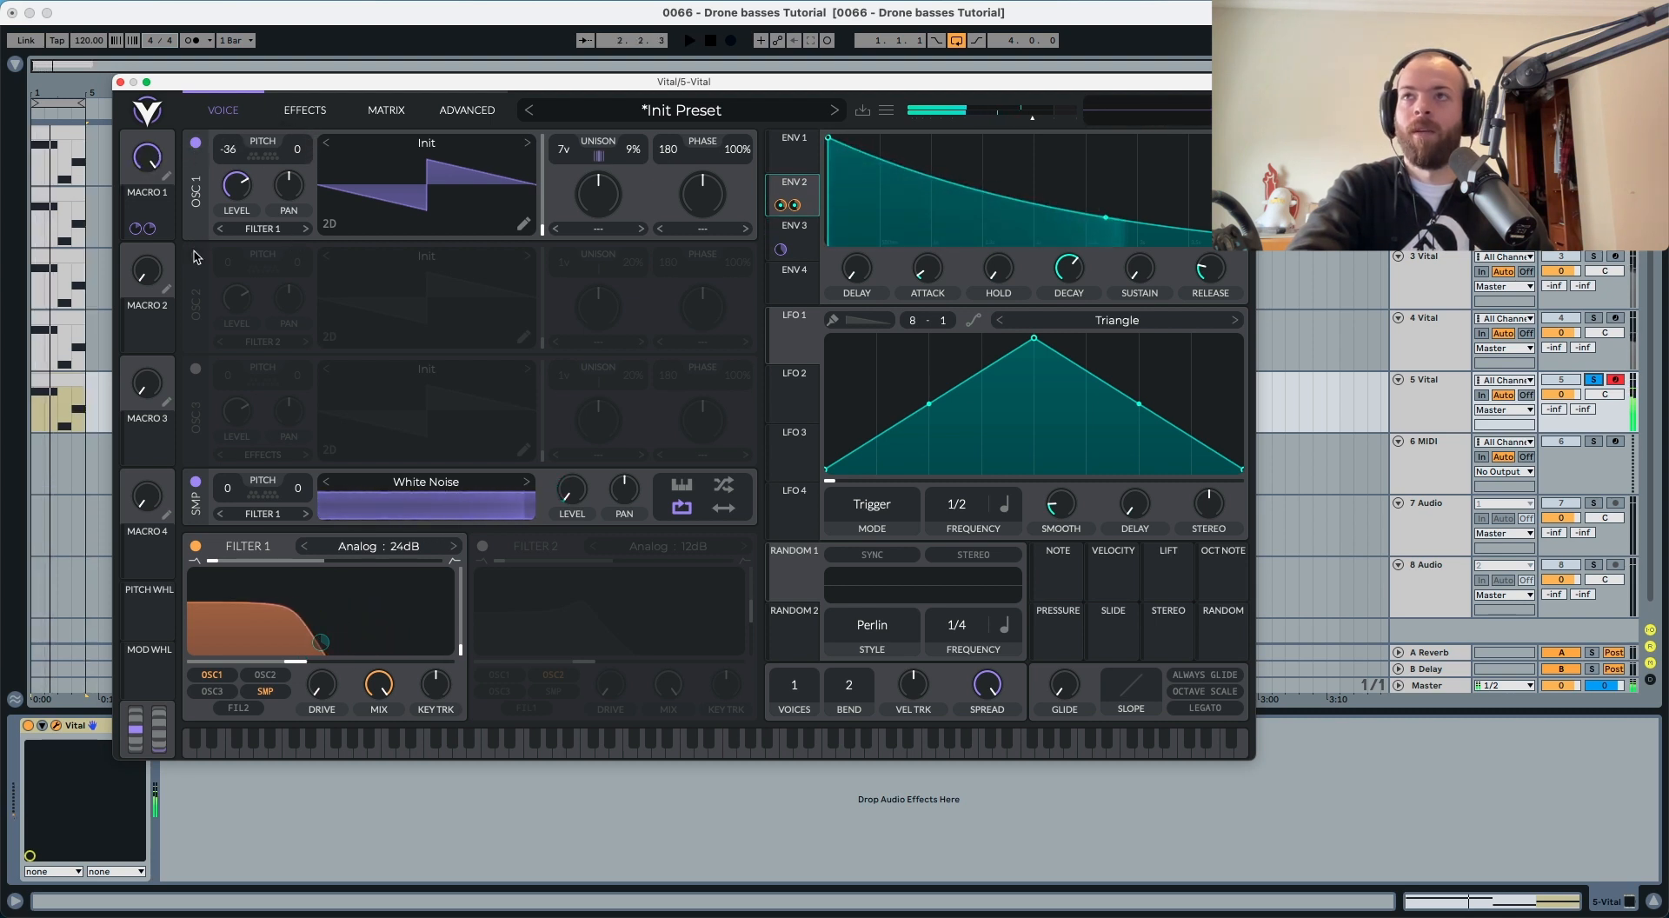
# Step: Enable Oscillator 2 at -24 pitch with five unison voices and 6% detune, route it to Filter 1+2 and audition the loop
pyautogui.click(195, 255)
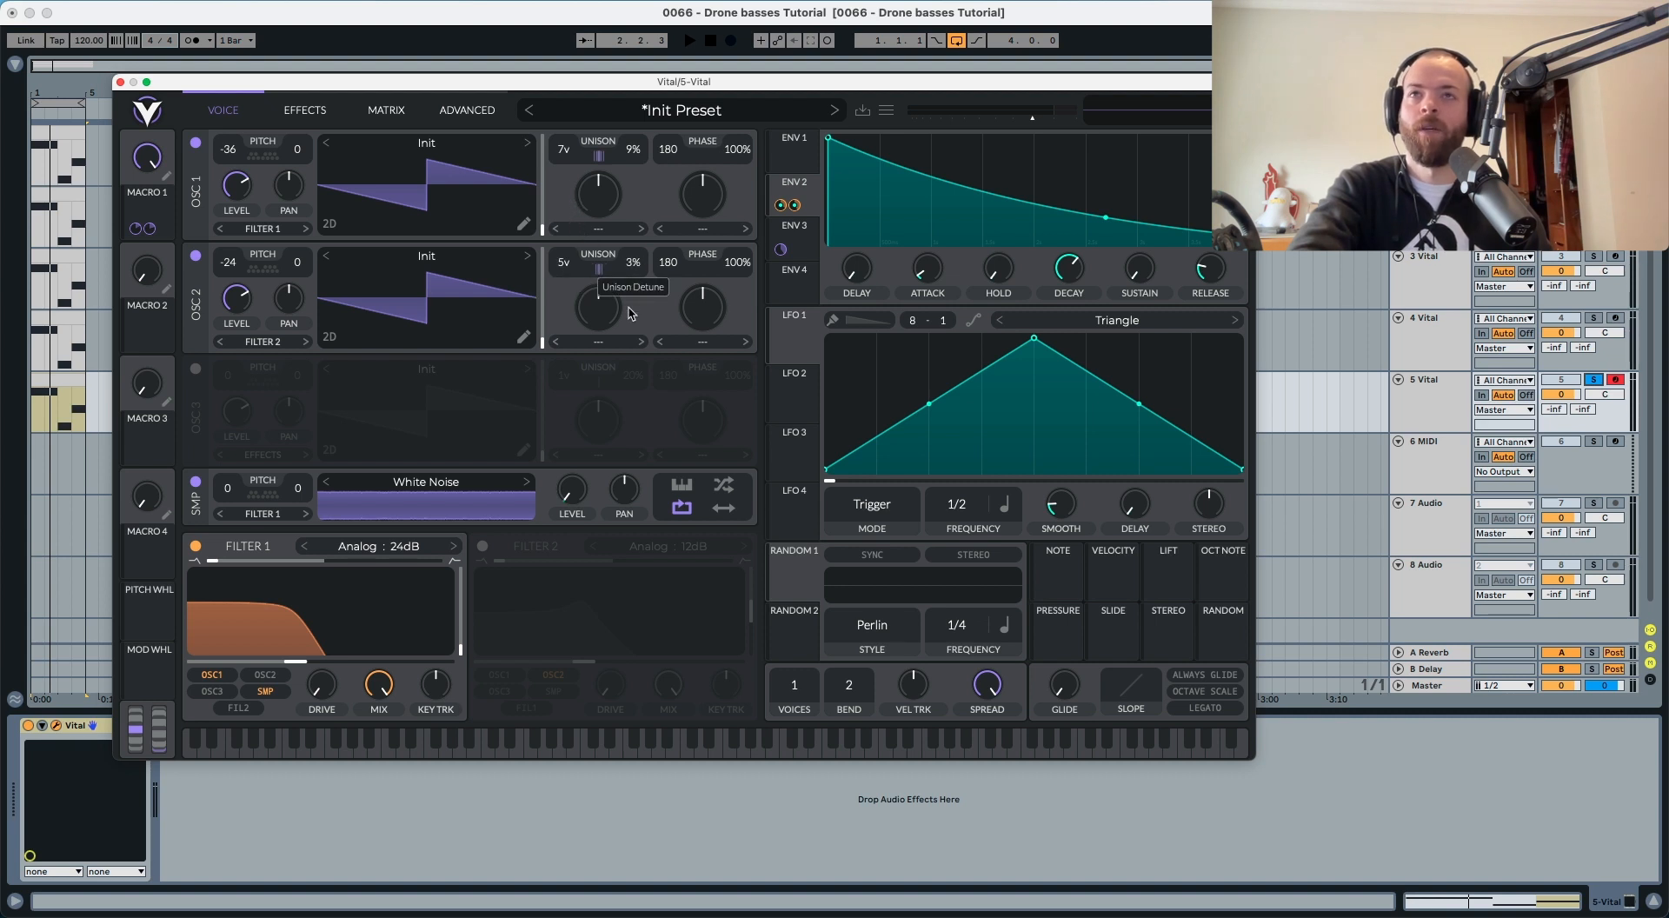
pyautogui.press('space')
pyautogui.moveTo(632, 311); pyautogui.dragTo(632, 302)
pyautogui.press('space')
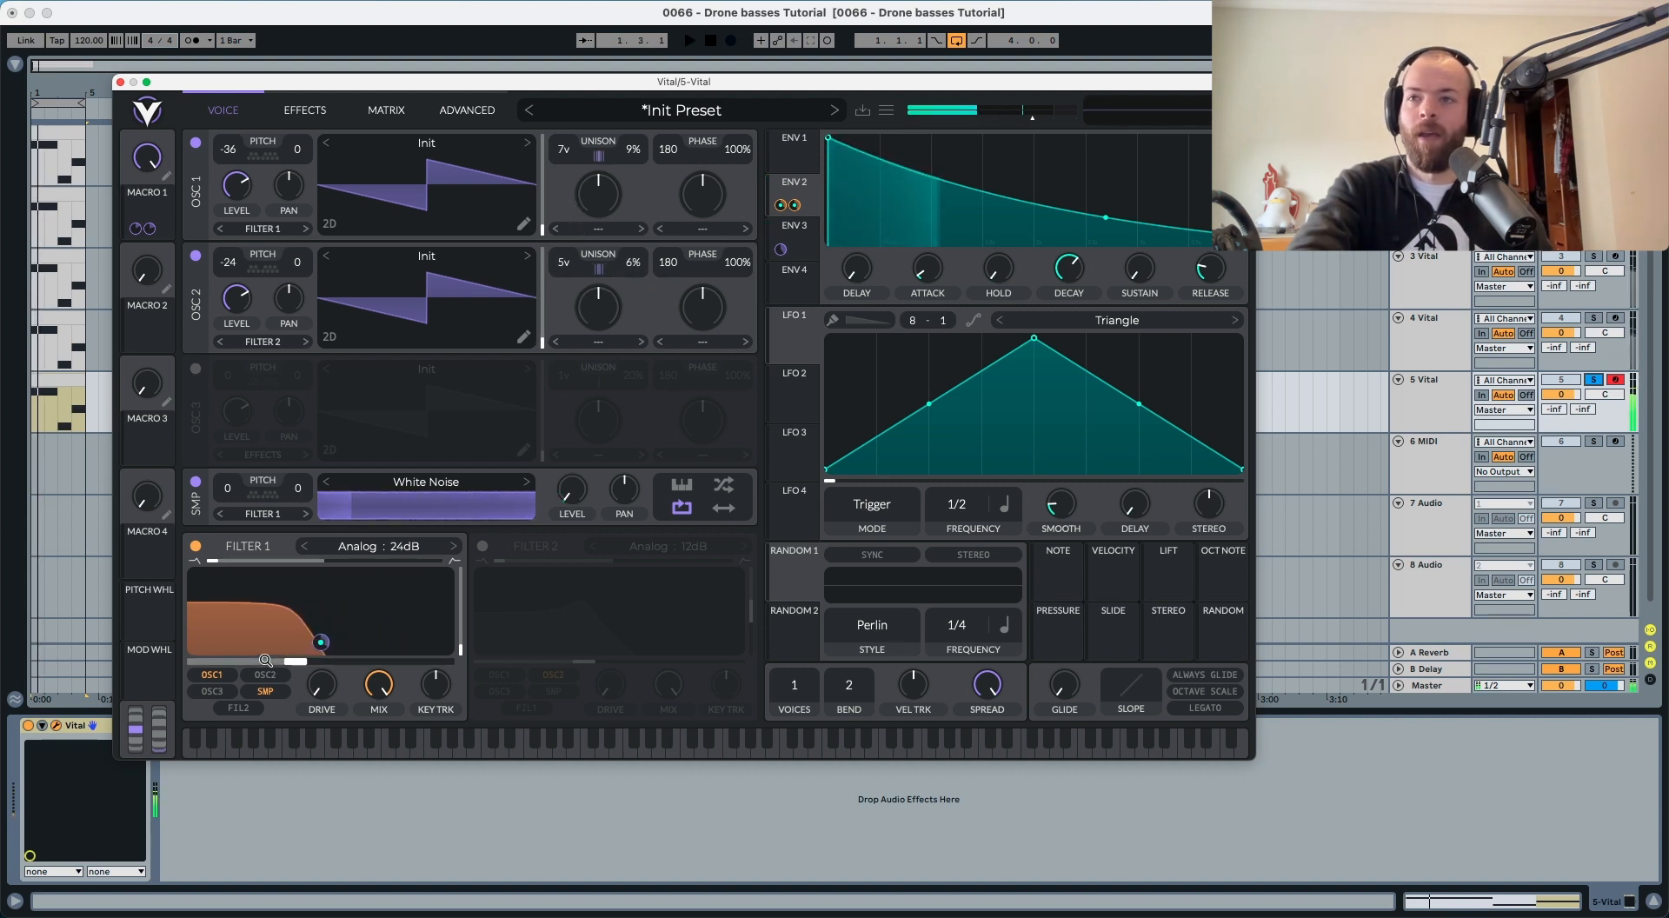
pyautogui.press('space')
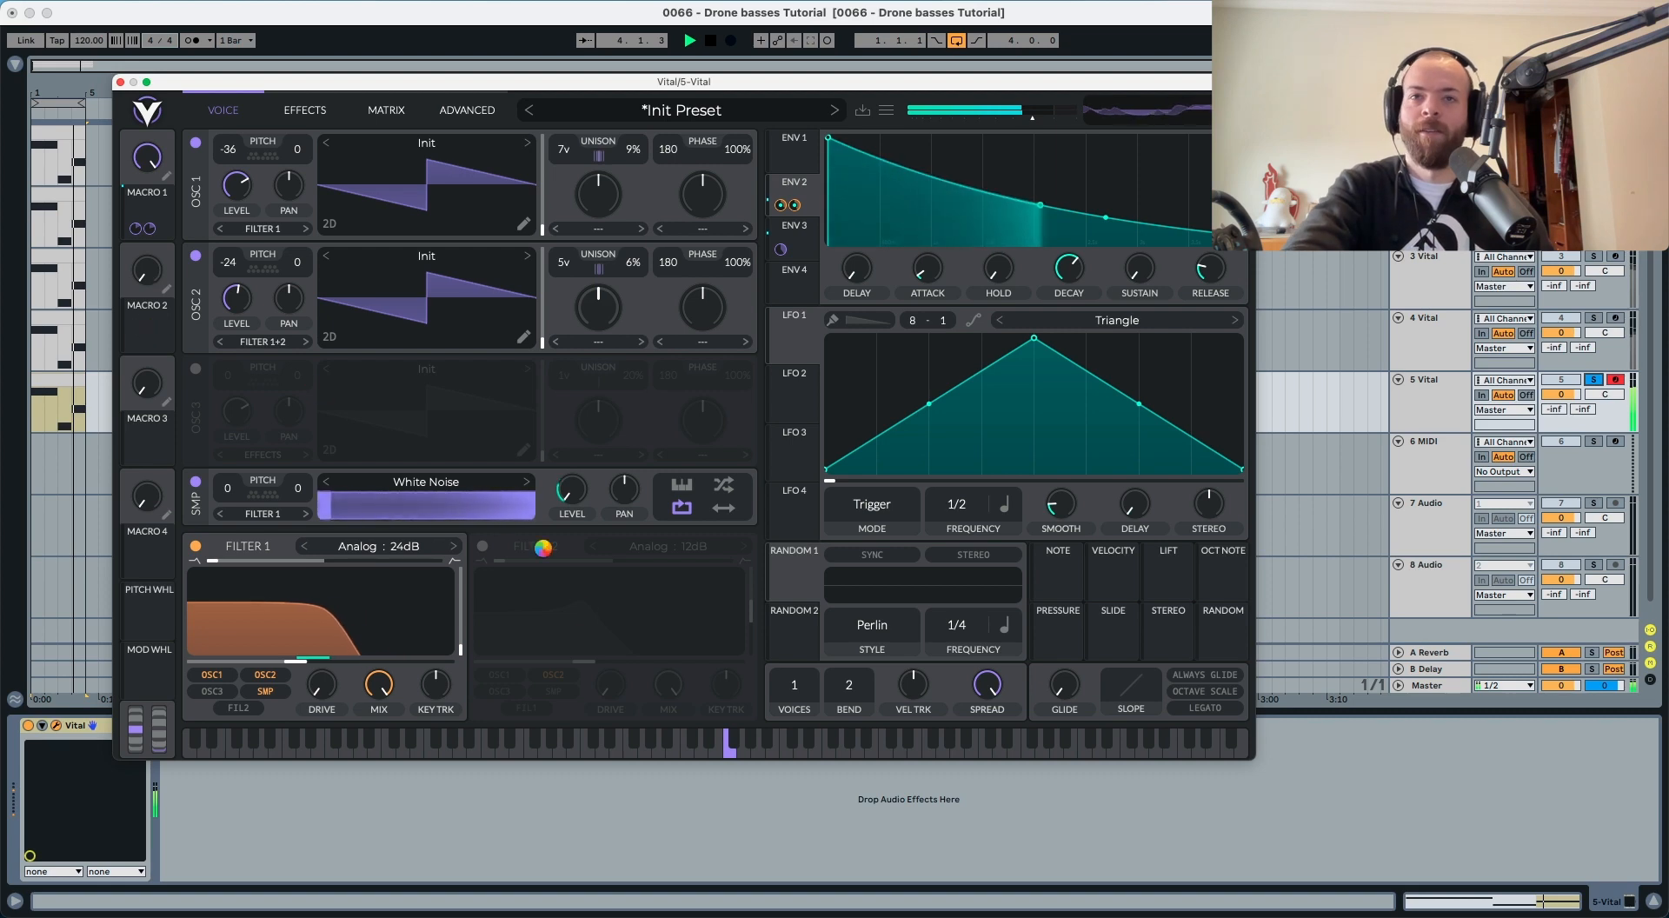
pyautogui.press('space')
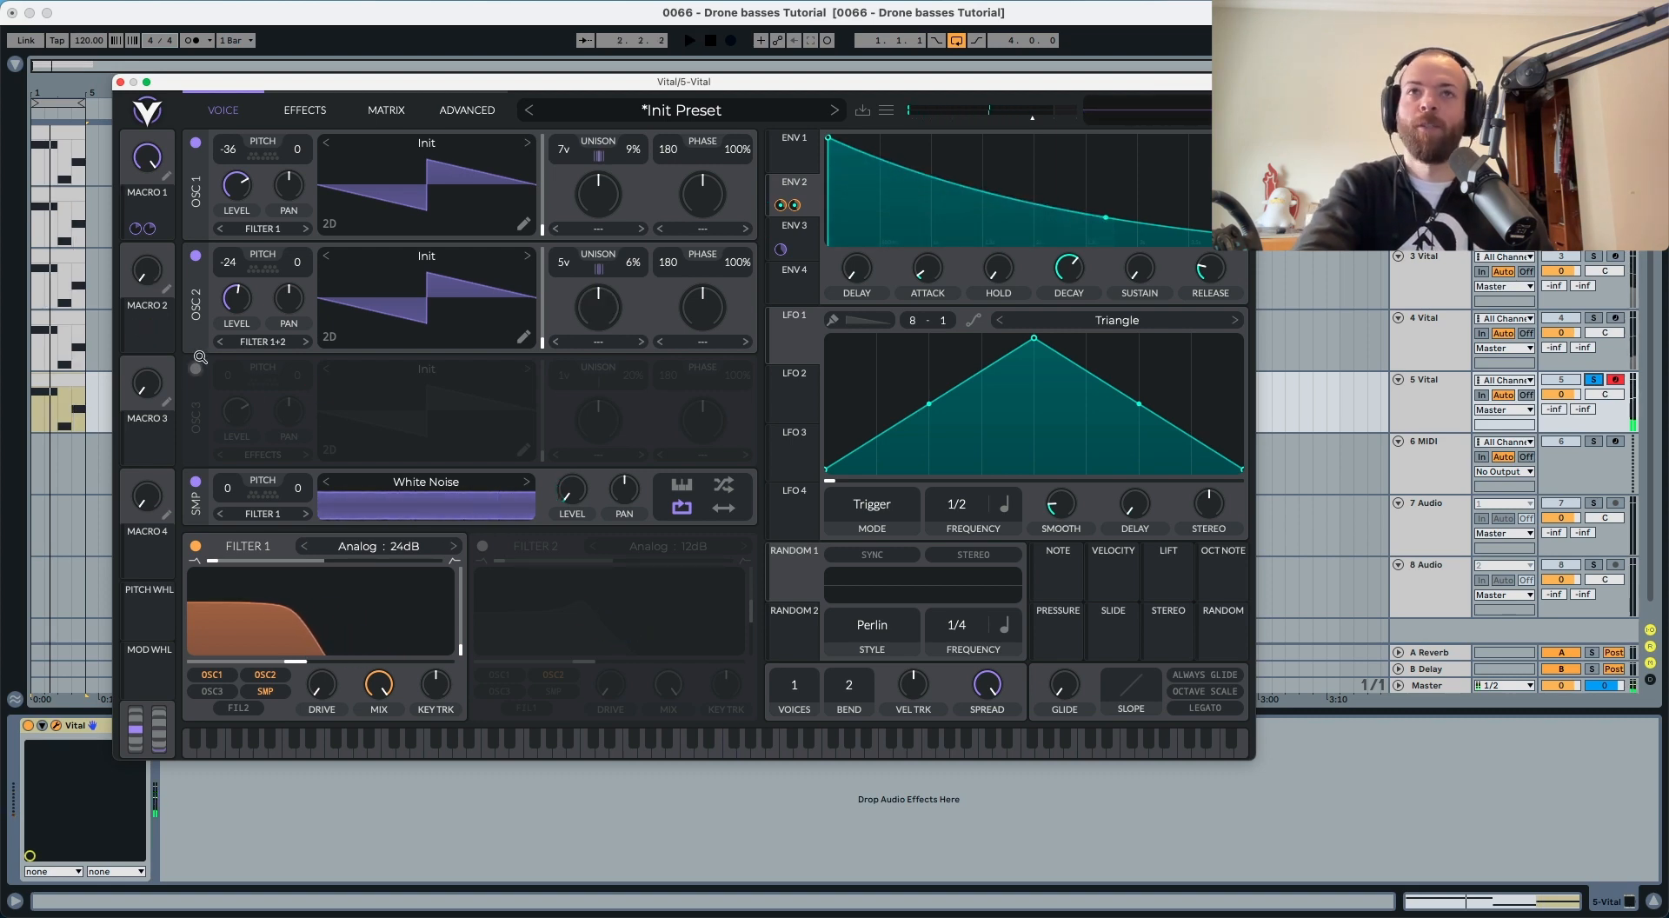
# Step: Assign Macro 2 to the amount of Envelope 3's White Noise level modulation, raise the macro fully and audition the loop
pyautogui.moveTo(144, 331); pyautogui.dragTo(608, 263)
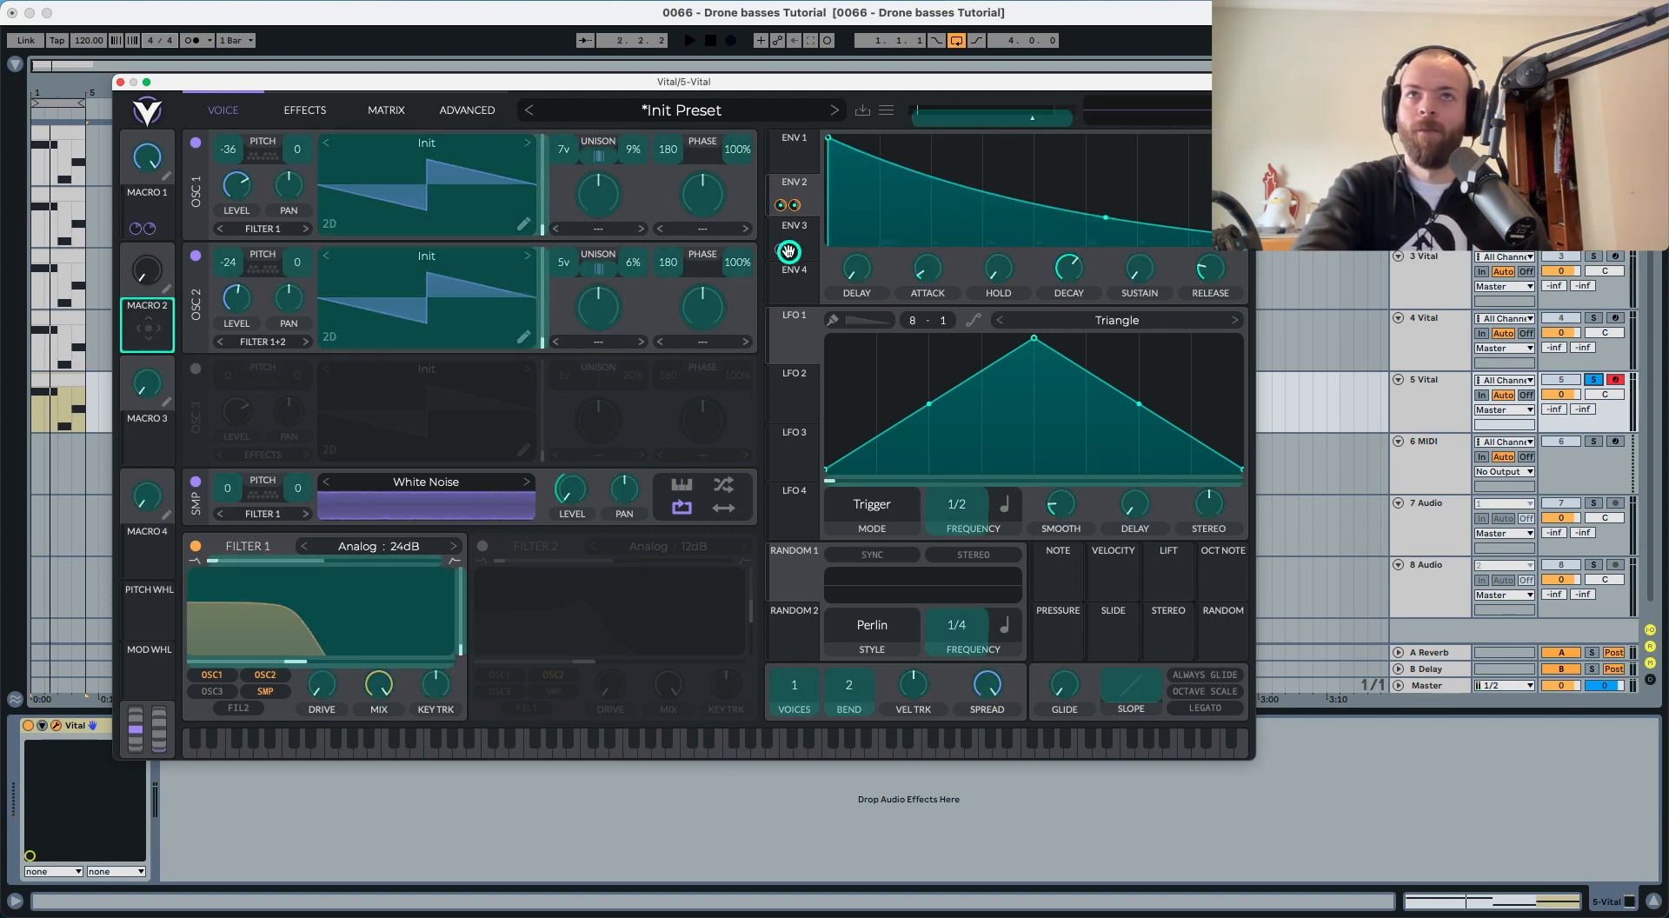
pyautogui.moveTo(781, 251); pyautogui.dragTo(781, 251)
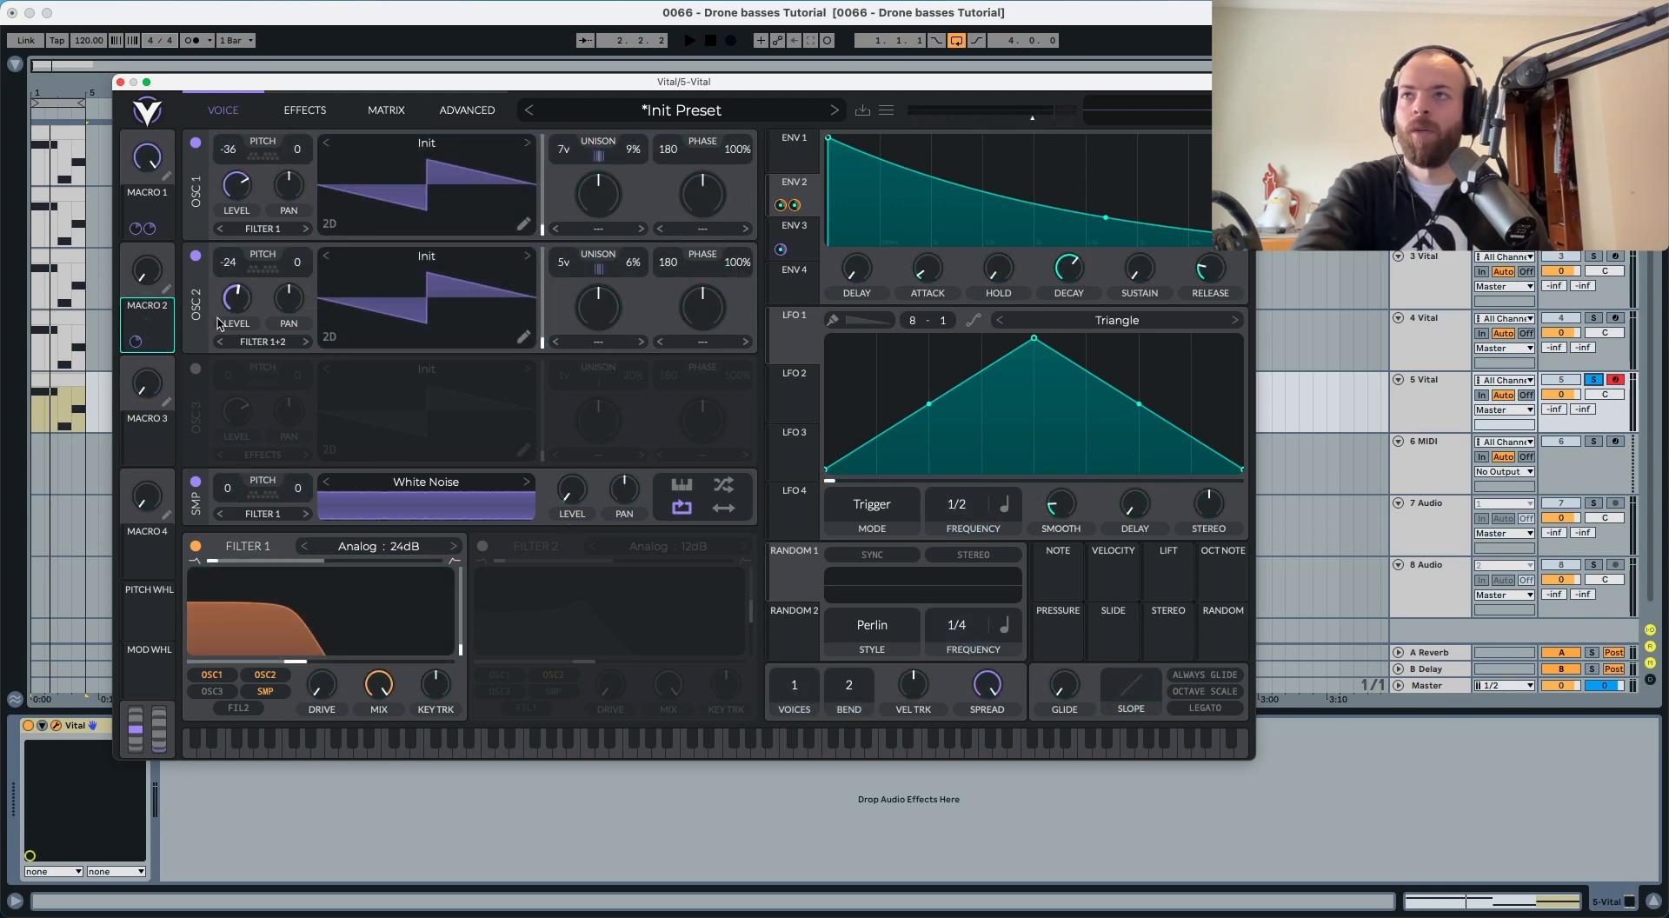
pyautogui.moveTo(138, 276); pyautogui.dragTo(149, 245)
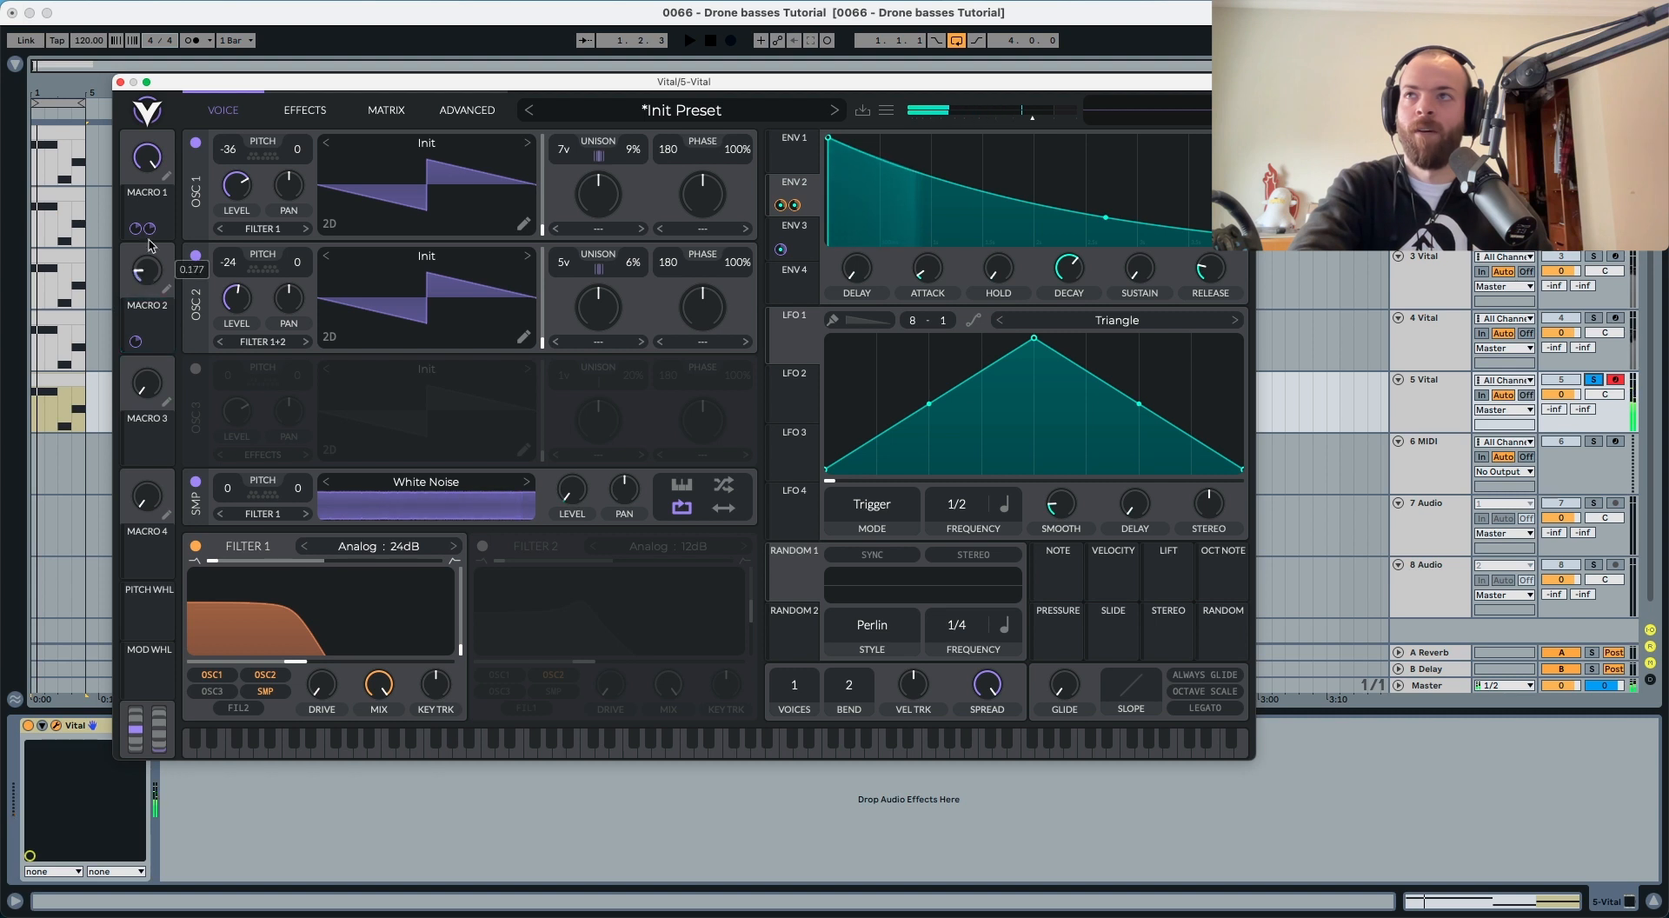
pyautogui.press('space')
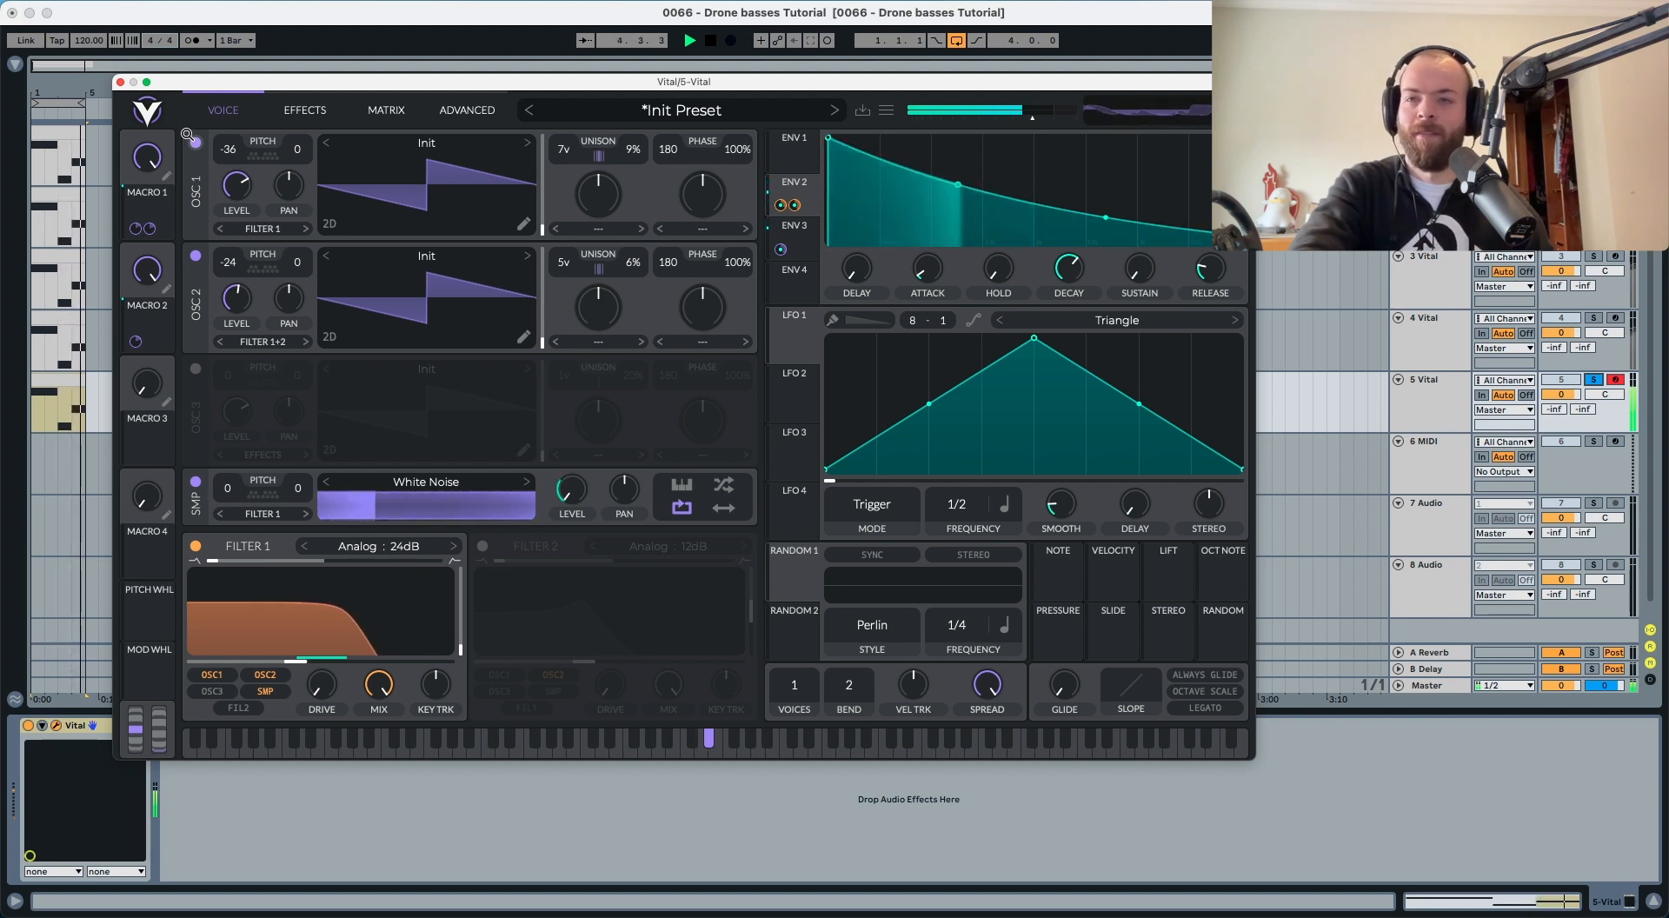
pyautogui.press('space')
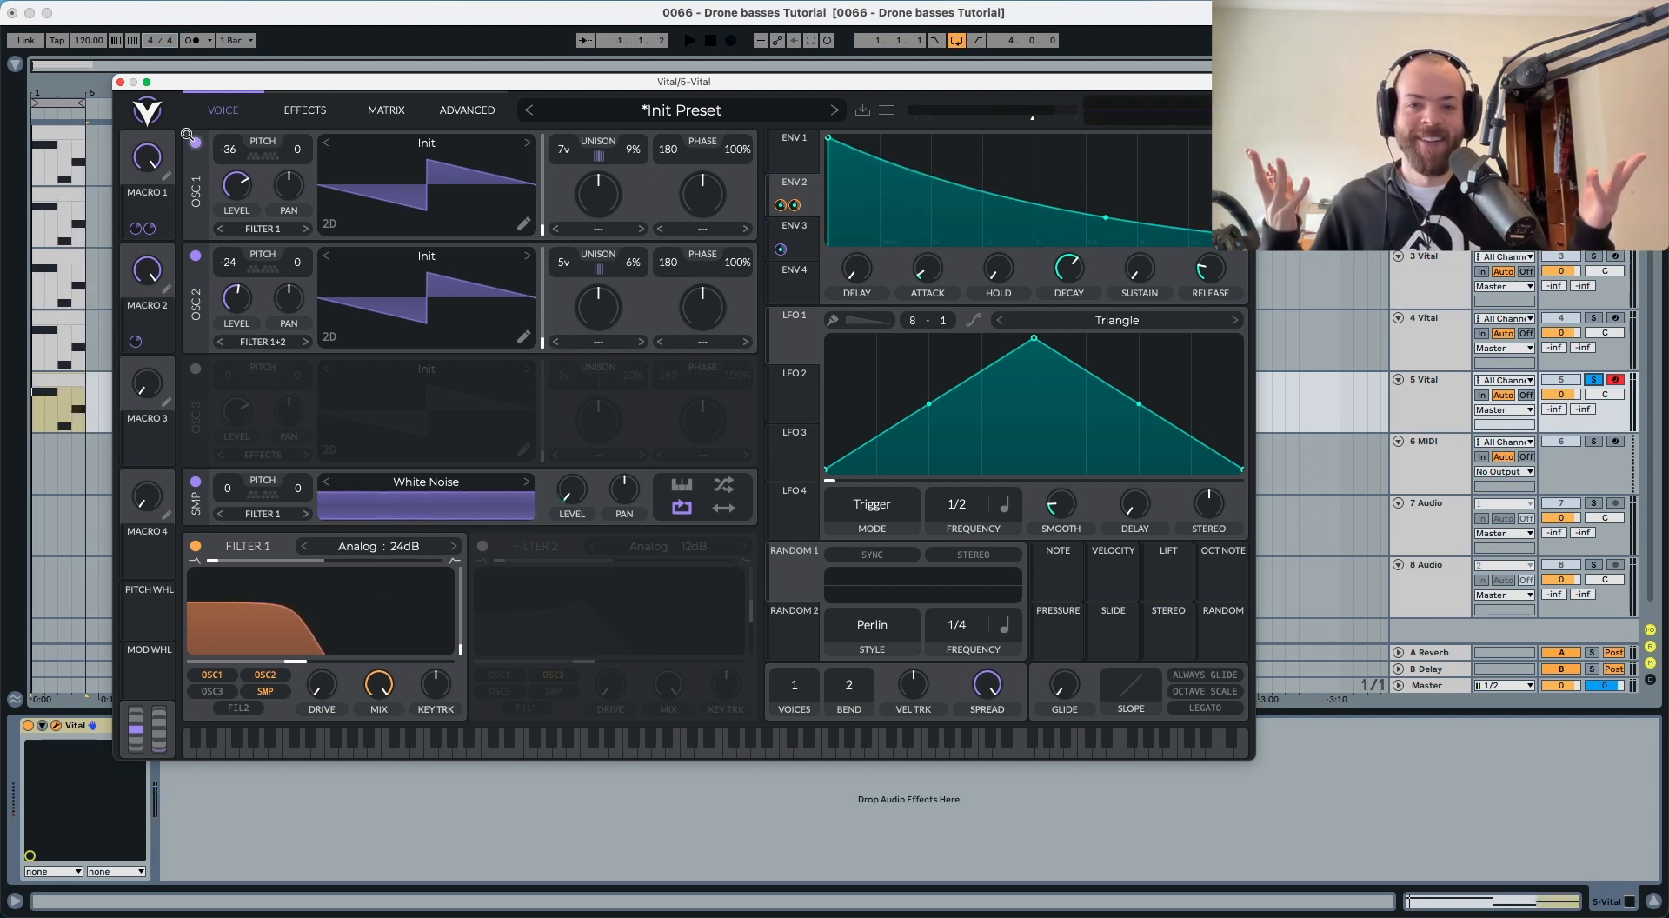